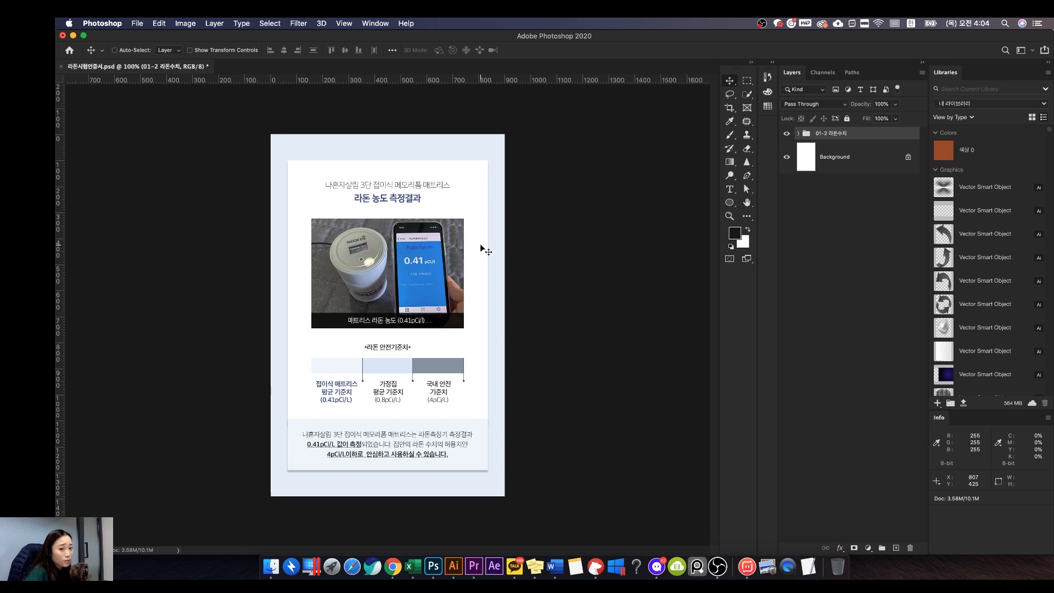
Create a new document named 라돈측정공지사항, 900 pixels wide and 1390 pixels high
{"action": "key", "text": "super+n"}
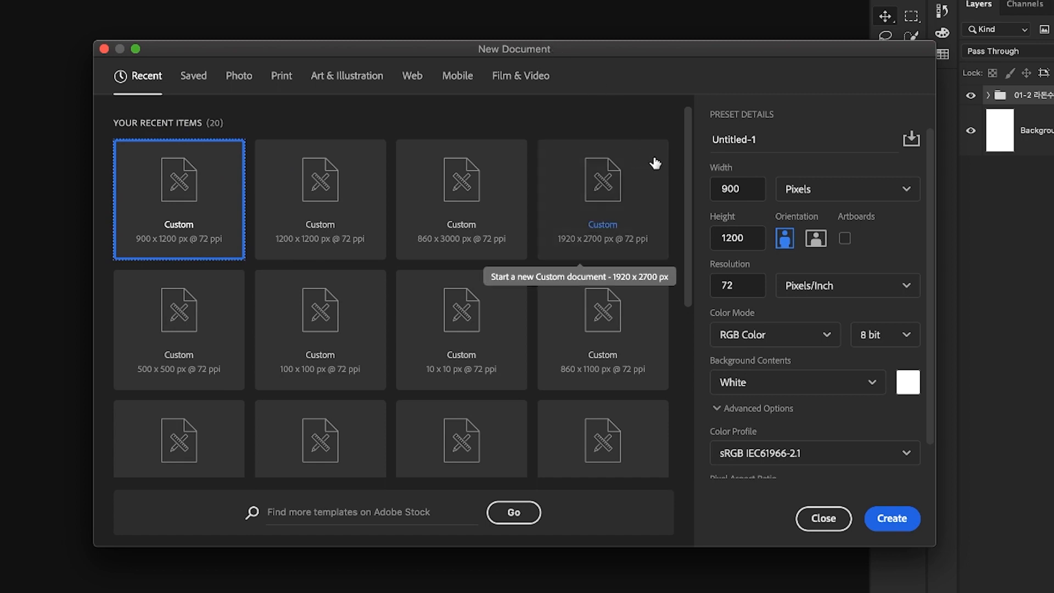
{"action": "left_click_drag", "start_coordinate": [761, 139], "coordinate": [707, 139]}
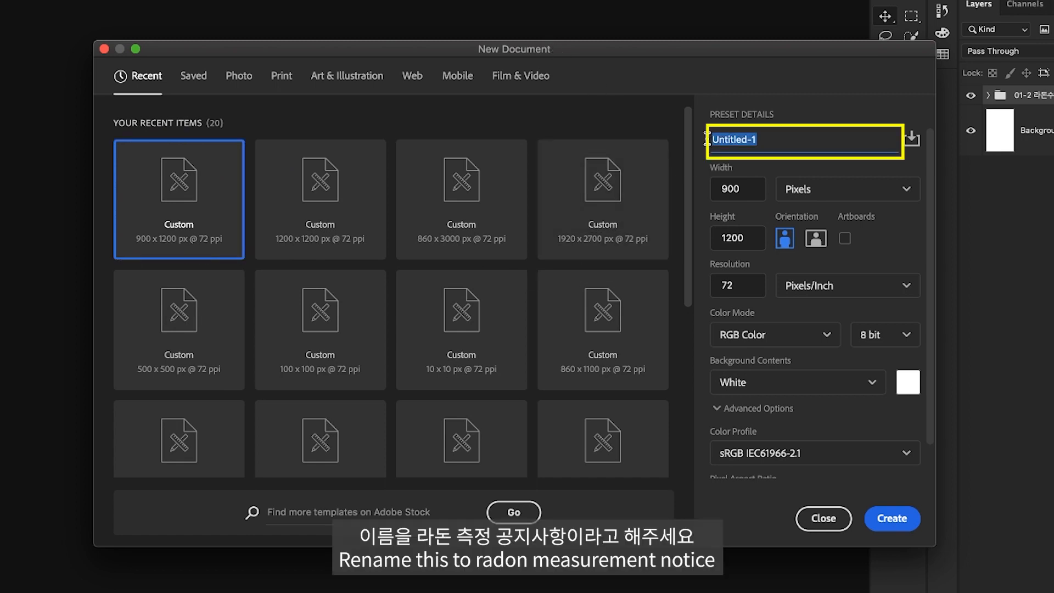
{"action": "type", "text": "라돈"}
{"action": "type", "text": "측정공지시"}
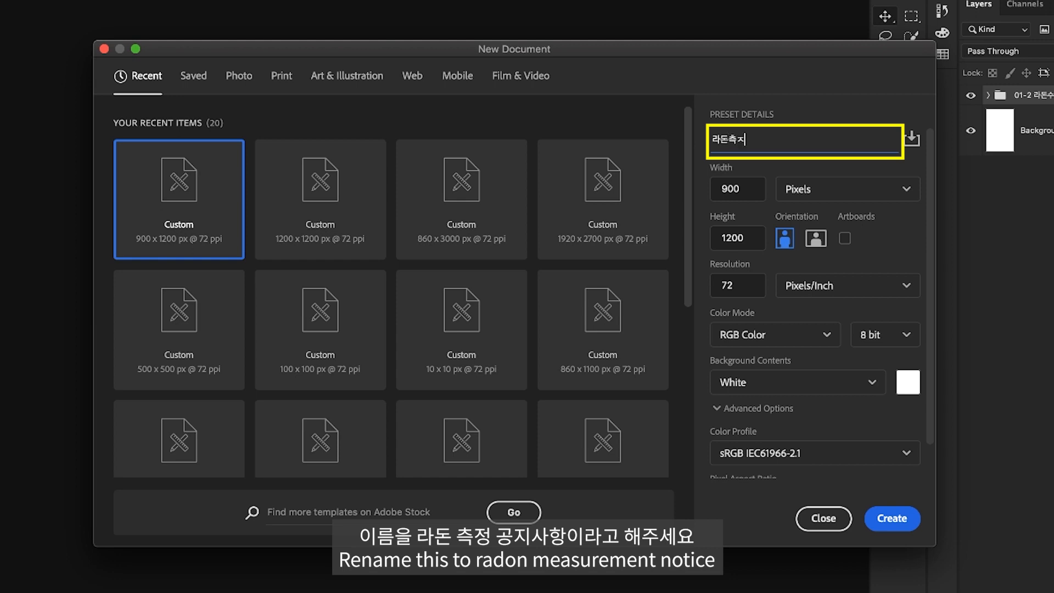
{"action": "type", "text": "항"}
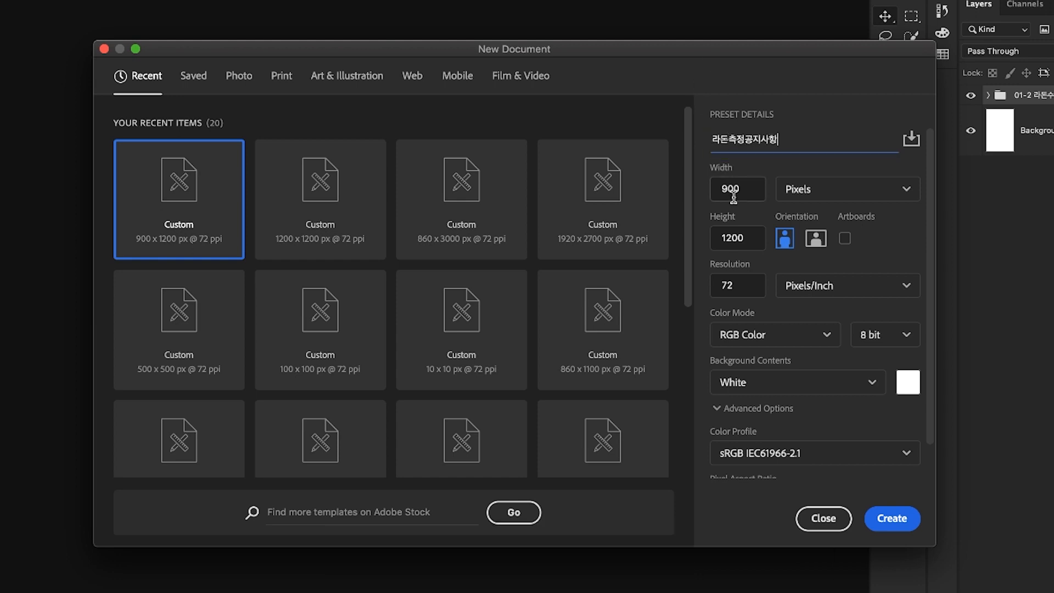
{"action": "double_click", "coordinate": [715, 187]}
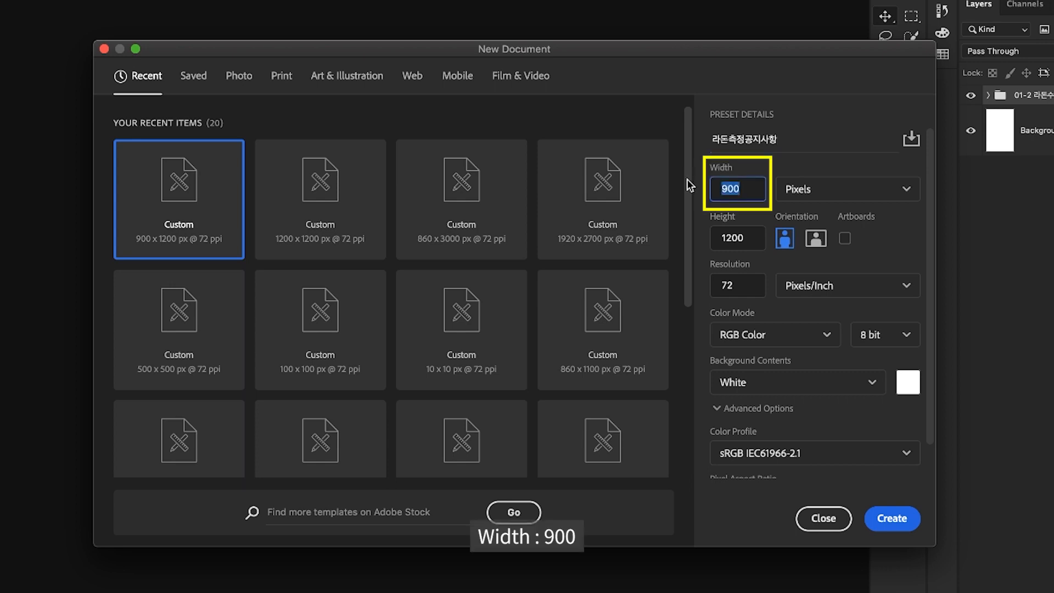
{"action": "double_click", "coordinate": [755, 240]}
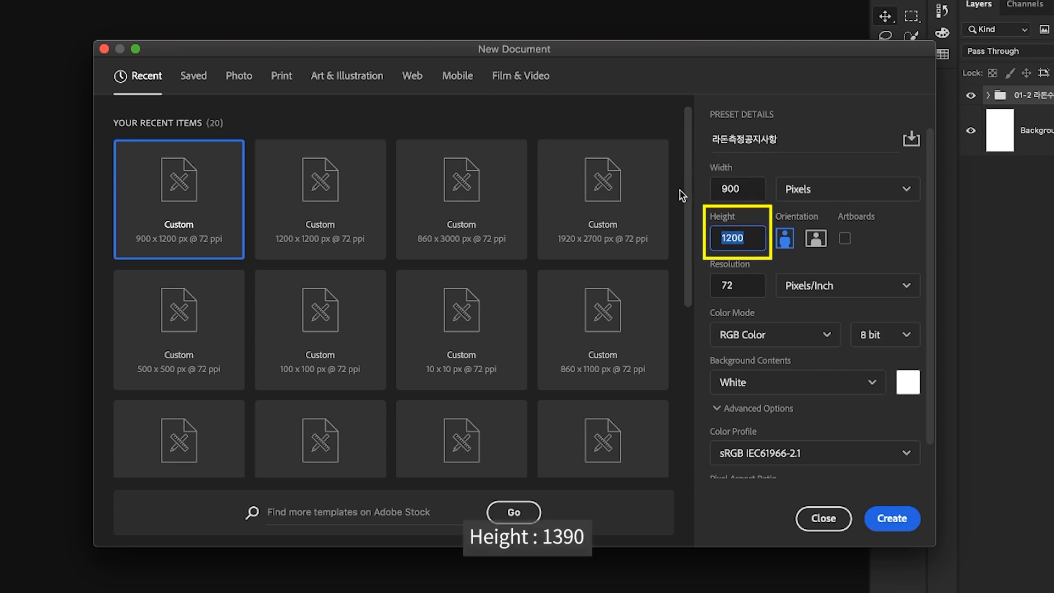
{"action": "type", "text": "1390"}
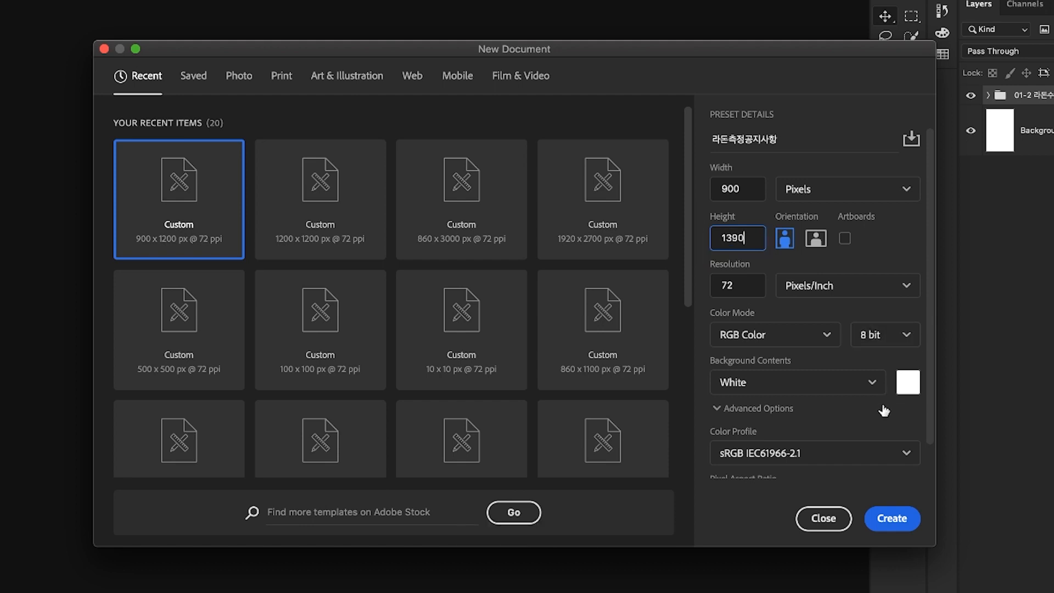
{"action": "left_click", "coordinate": [902, 521]}
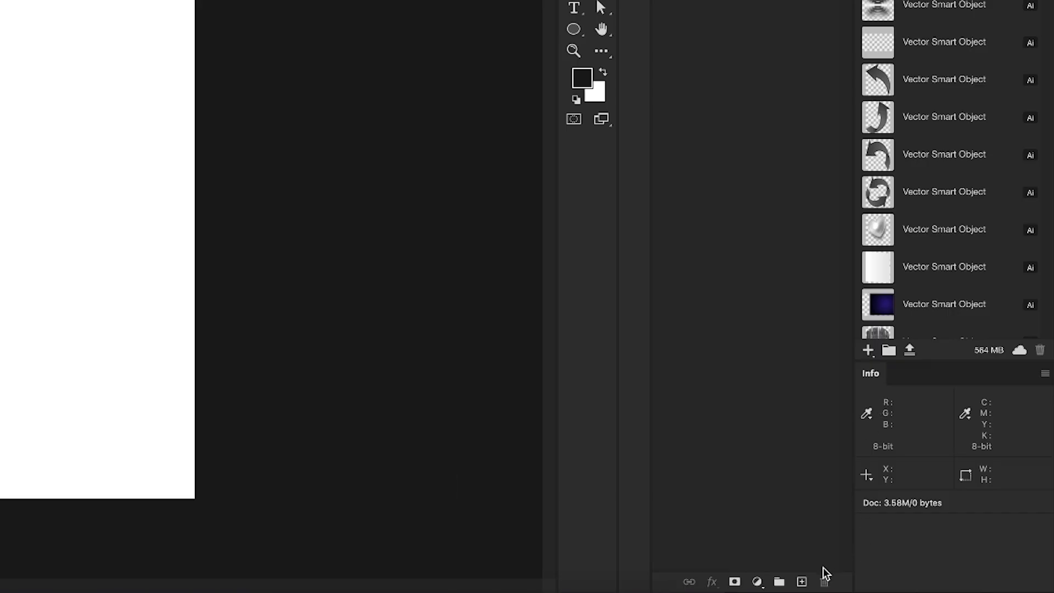
Add a new layer above the Background and rename it 배경색
{"action": "left_click", "coordinate": [802, 582]}
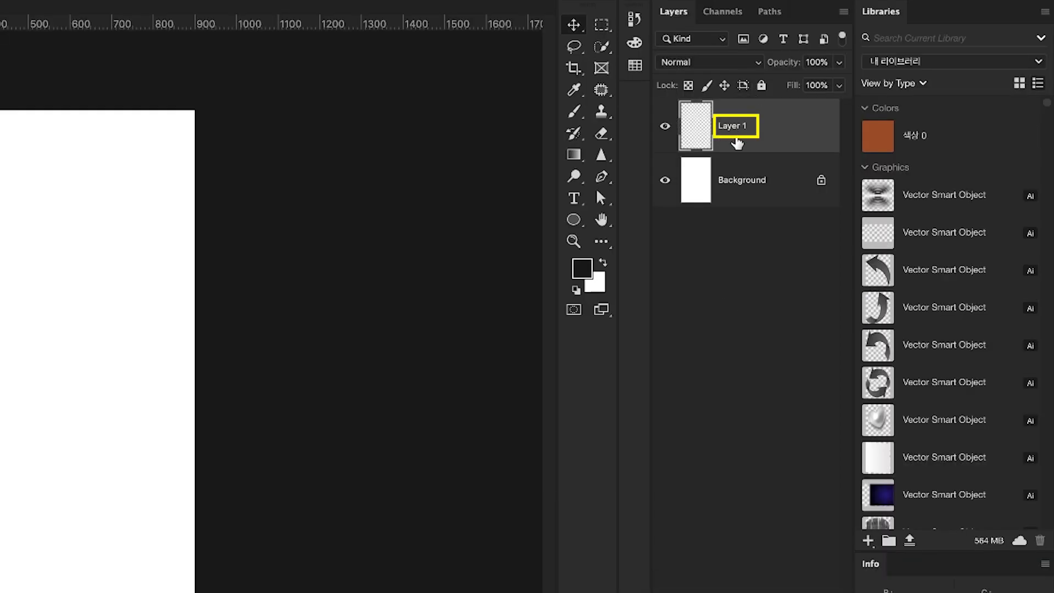
{"action": "double_click", "coordinate": [739, 126]}
{"action": "type", "text": "배경색"}
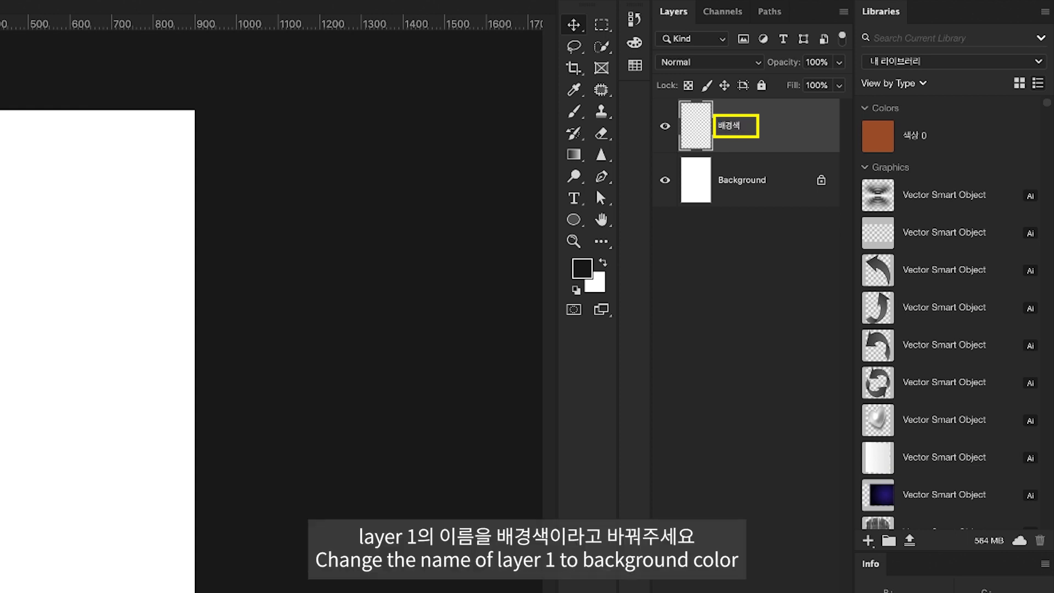
{"action": "key", "text": "Return"}
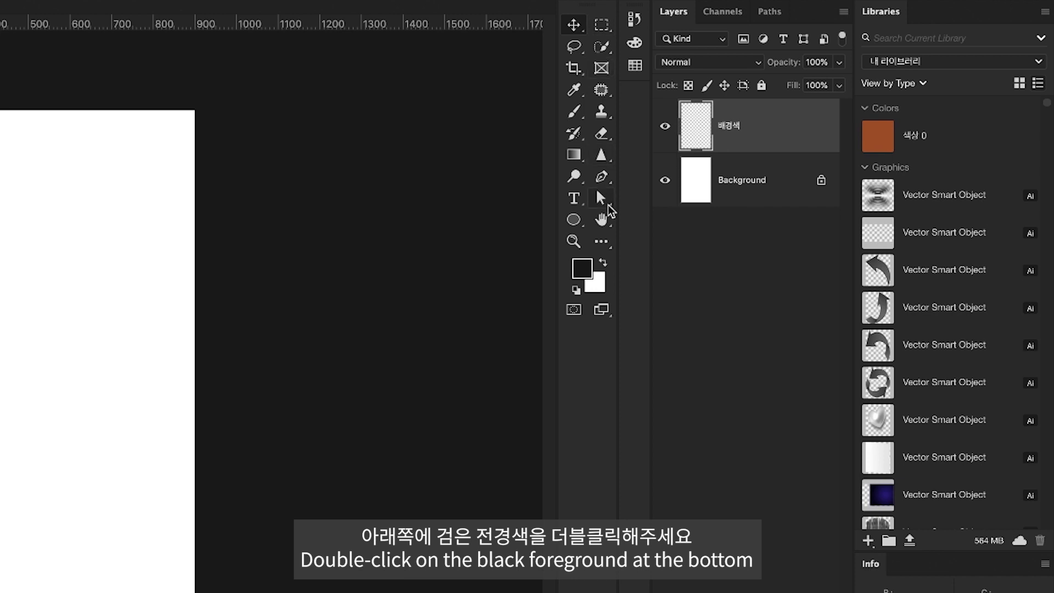
Set the foreground colour to e7eff9 and fill the 배경색 layer with it
{"action": "double_click", "coordinate": [586, 276]}
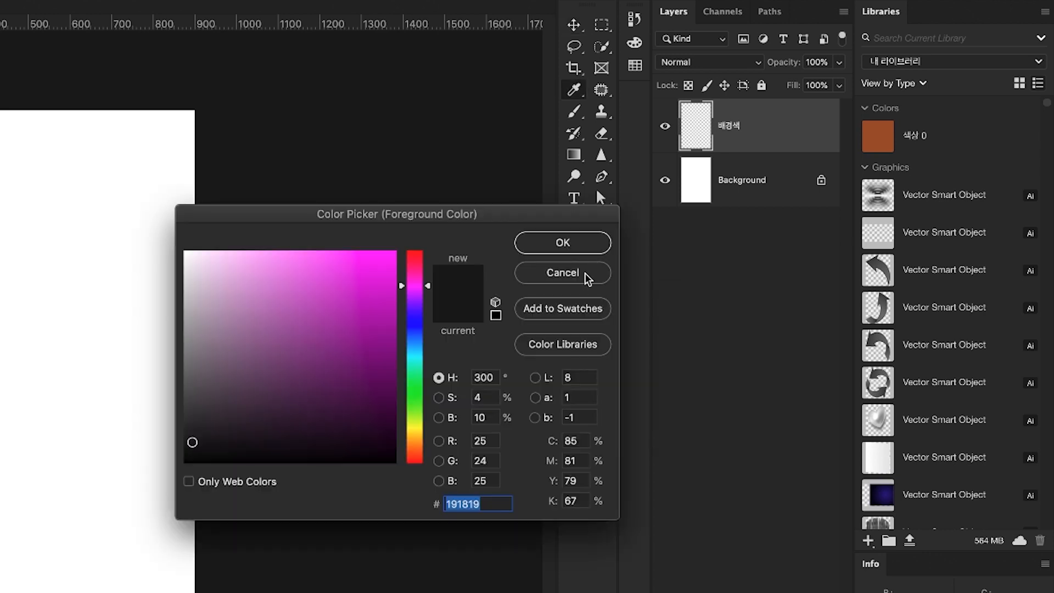
{"action": "left_click_drag", "start_coordinate": [431, 285], "coordinate": [429, 351]}
{"action": "type", "text": "e7eff9"}
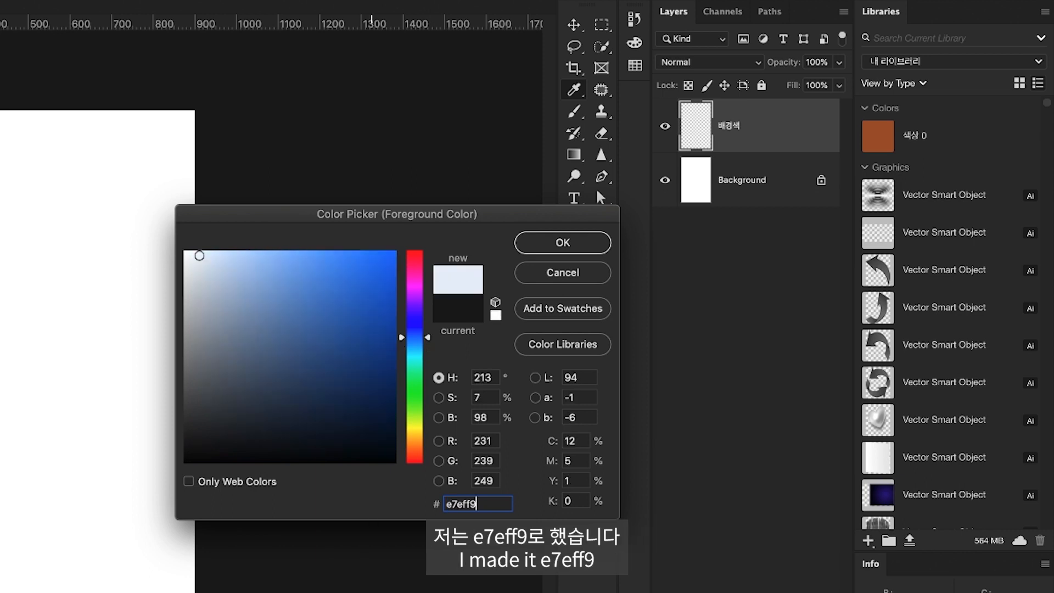
{"action": "left_click", "coordinate": [595, 242]}
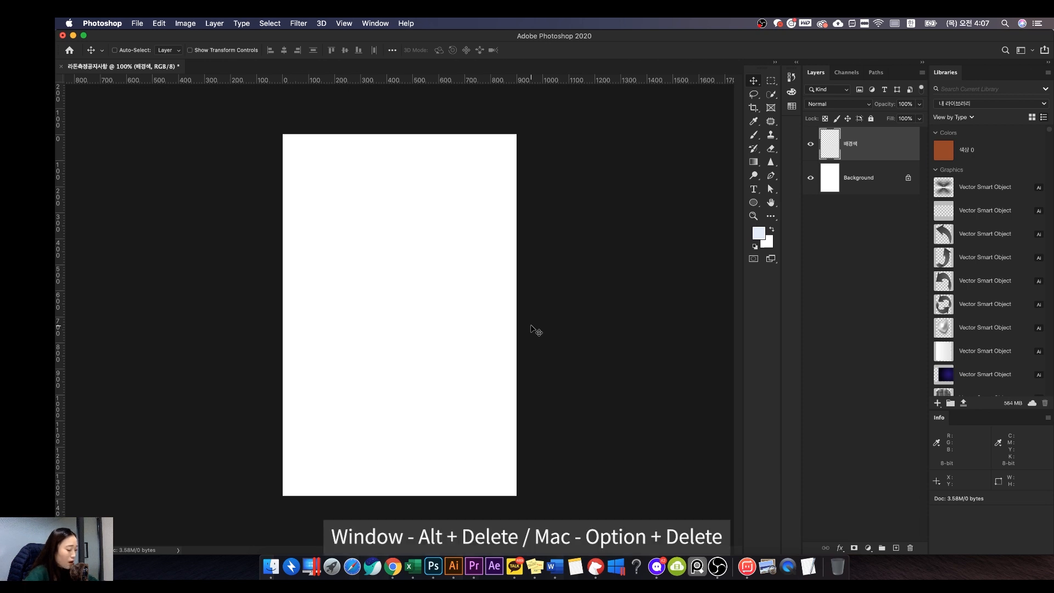
{"action": "key", "text": "alt+BackSpace"}
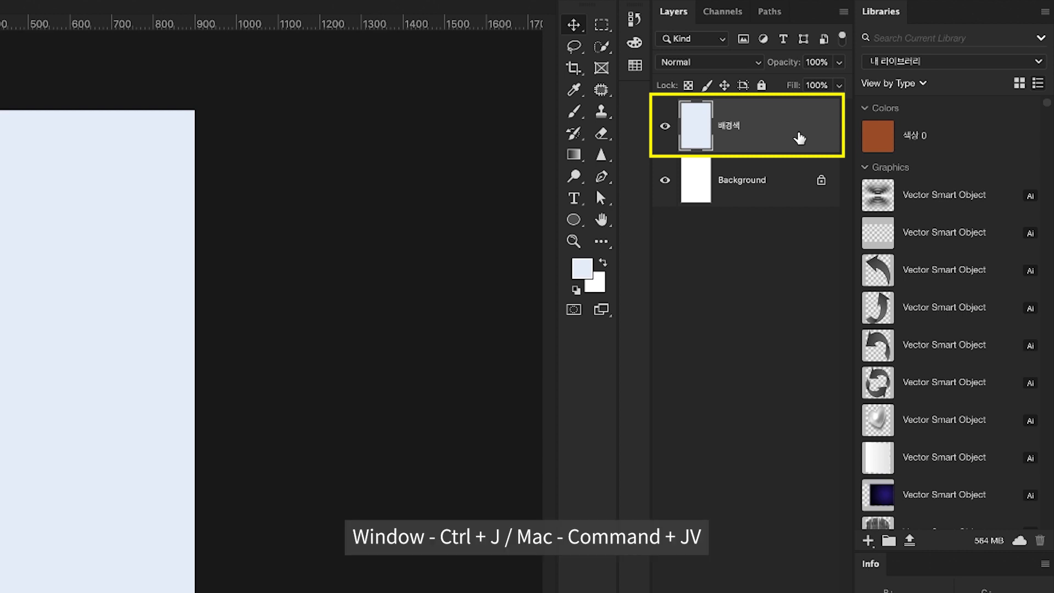
Duplicate the 배경색 layer and rename the copy 하얀색 박스
{"action": "key", "text": "ctrl+j"}
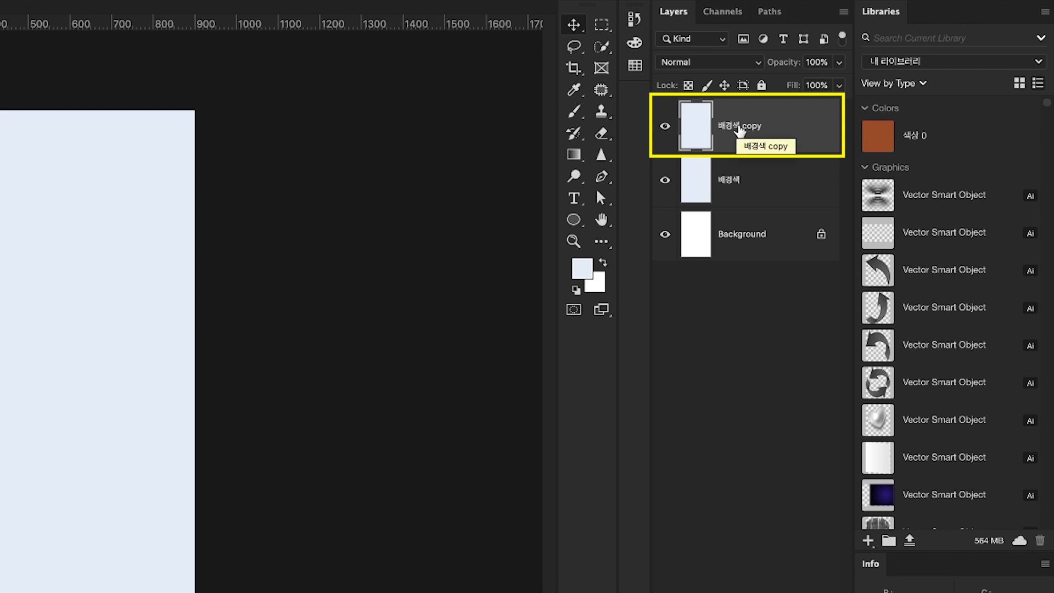
{"action": "double_click", "coordinate": [738, 127]}
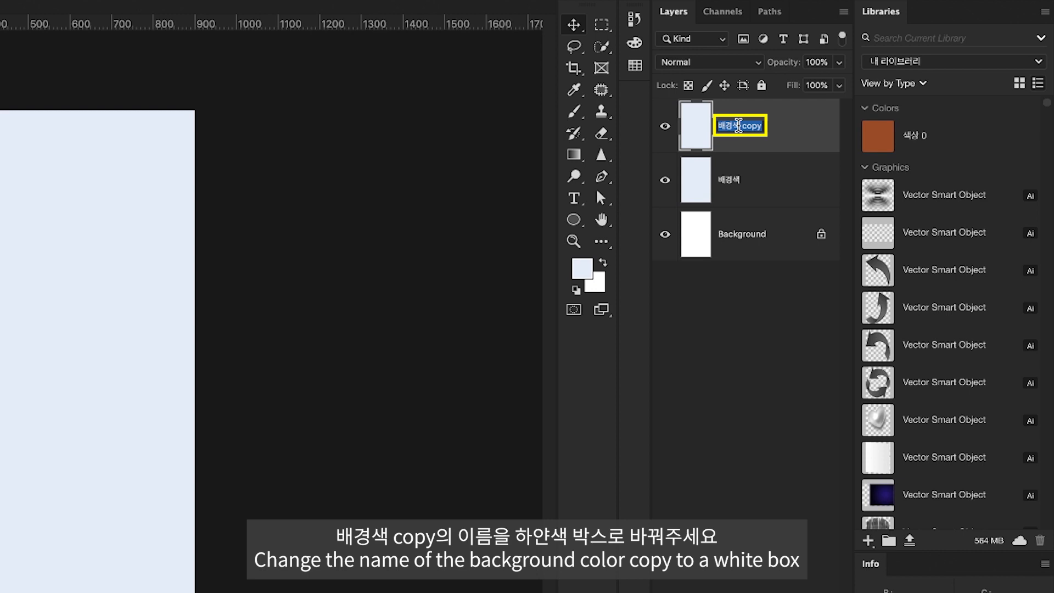
{"action": "type", "text": "하얀색 박스"}
{"action": "key", "text": "Return"}
Fully lock the 배경색 layer while 하얀색 박스 is hidden, and make 하얀색 박스 active and visible again
{"action": "left_click", "coordinate": [666, 126]}
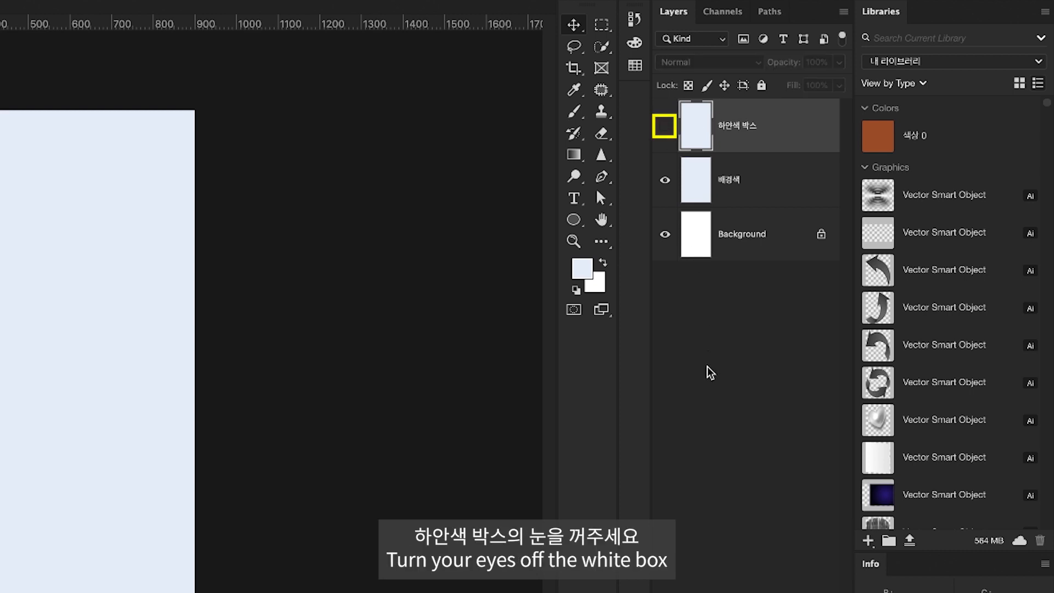
{"action": "left_click", "coordinate": [697, 190]}
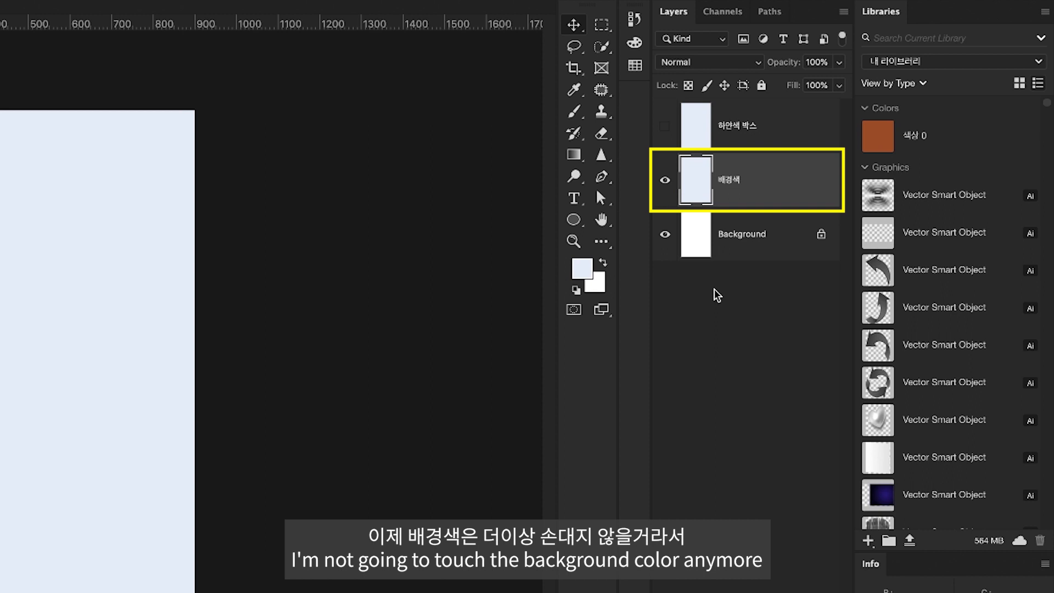
{"action": "left_click", "coordinate": [763, 88]}
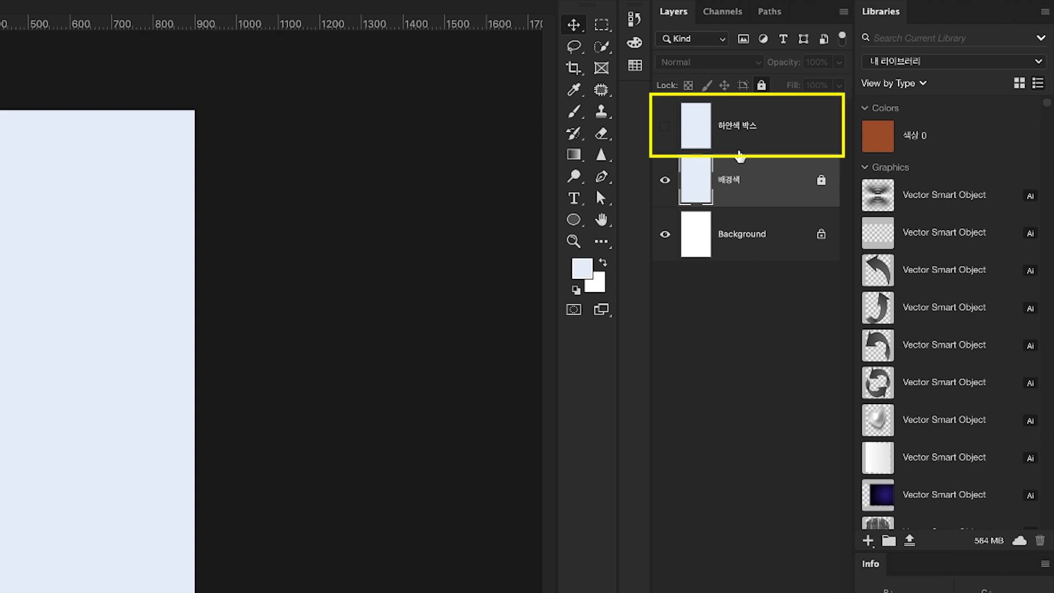
{"action": "left_click", "coordinate": [753, 142]}
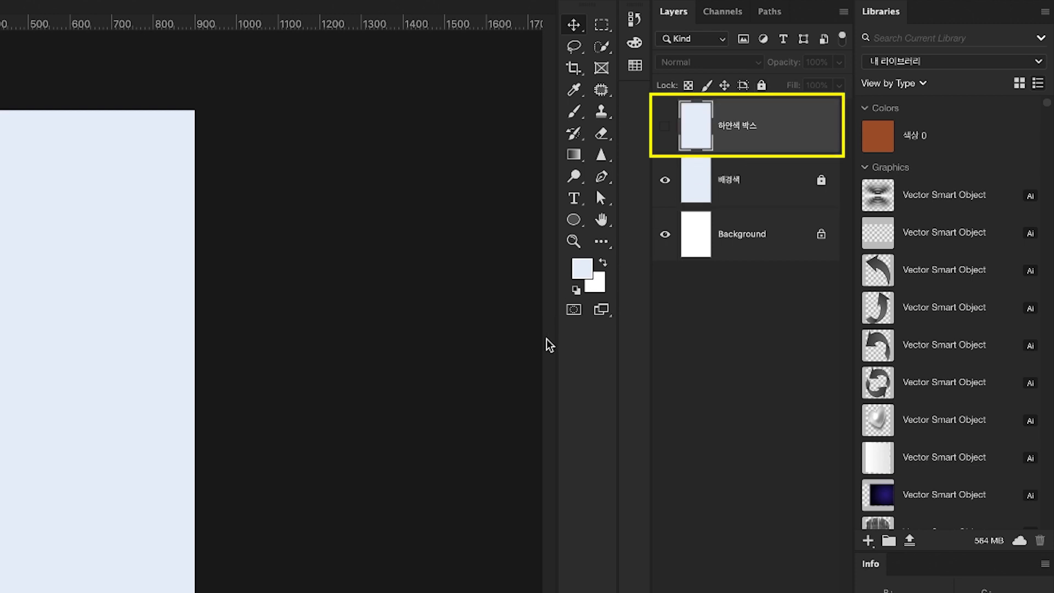
{"action": "left_click", "coordinate": [664, 131]}
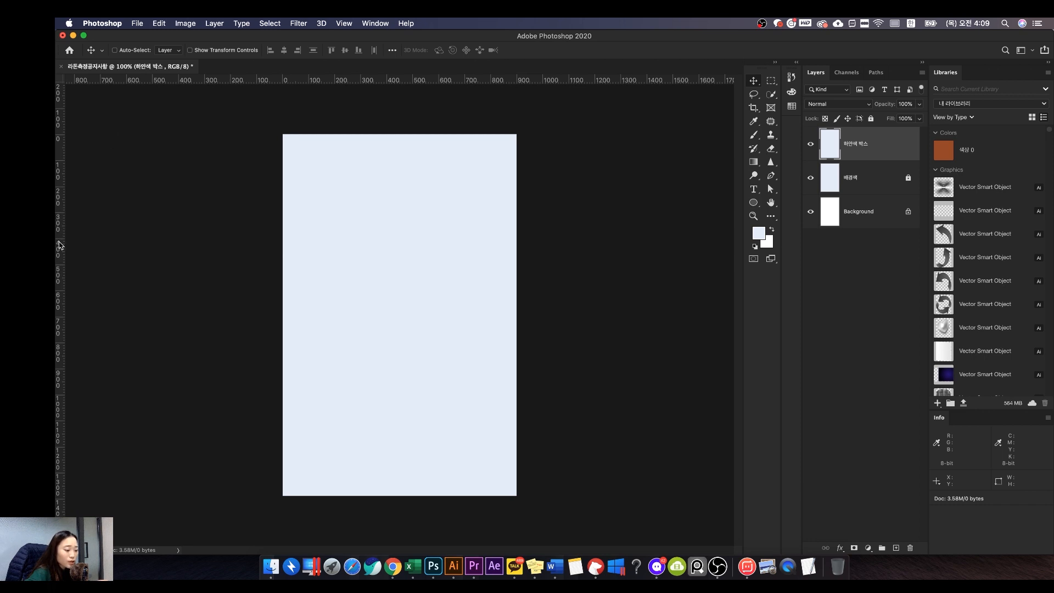
Place vertical guides at 50 px and 850 px, 50 px inside each side edge of the canvas
{"action": "left_click_drag", "start_coordinate": [59, 245], "coordinate": [282, 256]}
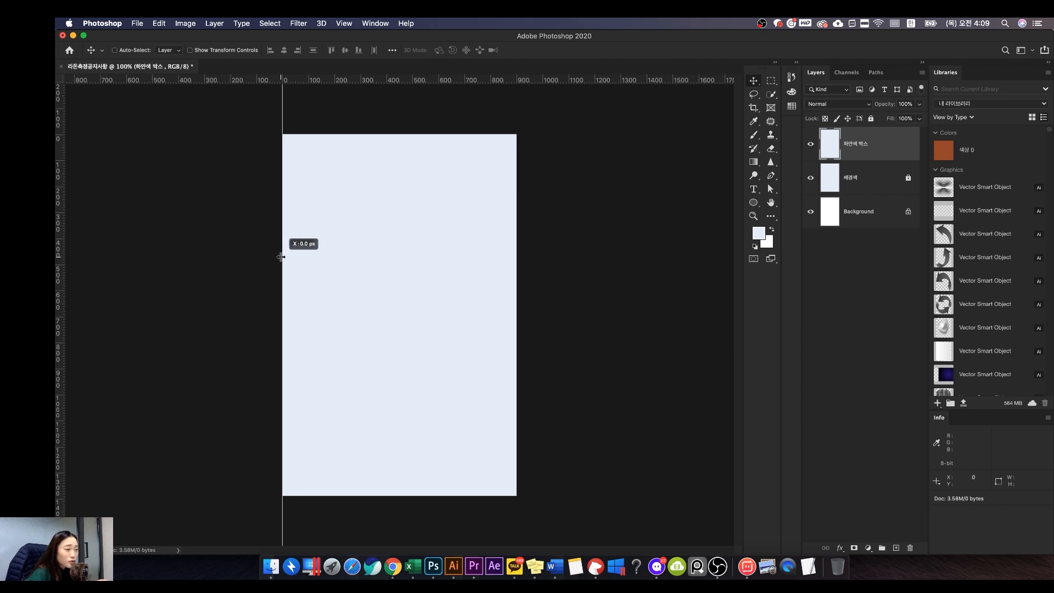
{"action": "left_click_drag", "start_coordinate": [281, 257], "coordinate": [281, 256]}
{"action": "left_click_drag", "start_coordinate": [281, 255], "coordinate": [292, 259]}
{"action": "left_click_drag", "start_coordinate": [296, 259], "coordinate": [296, 260]}
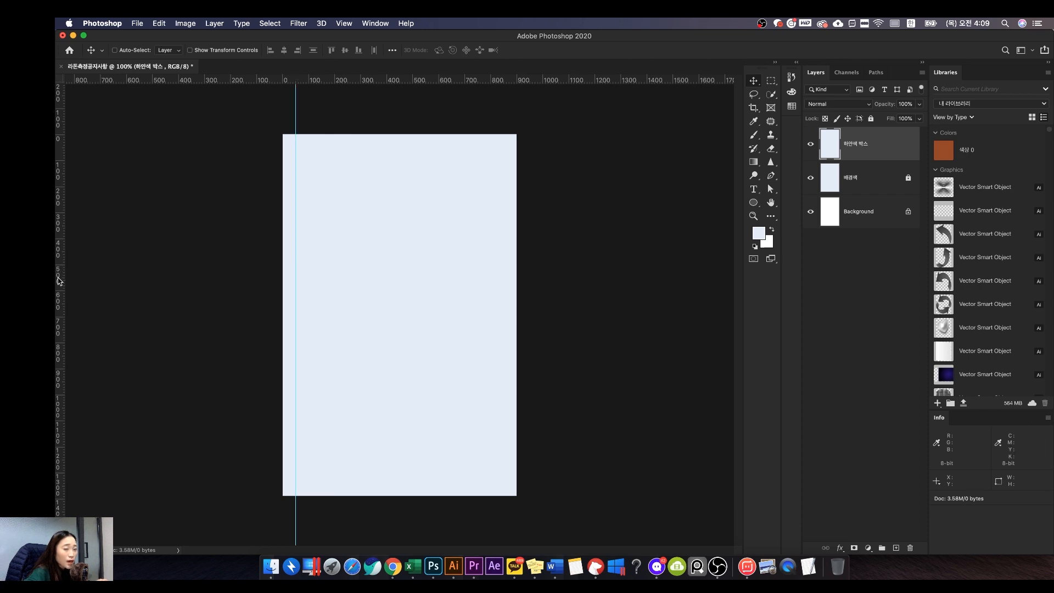
{"action": "left_click_drag", "start_coordinate": [59, 275], "coordinate": [517, 280]}
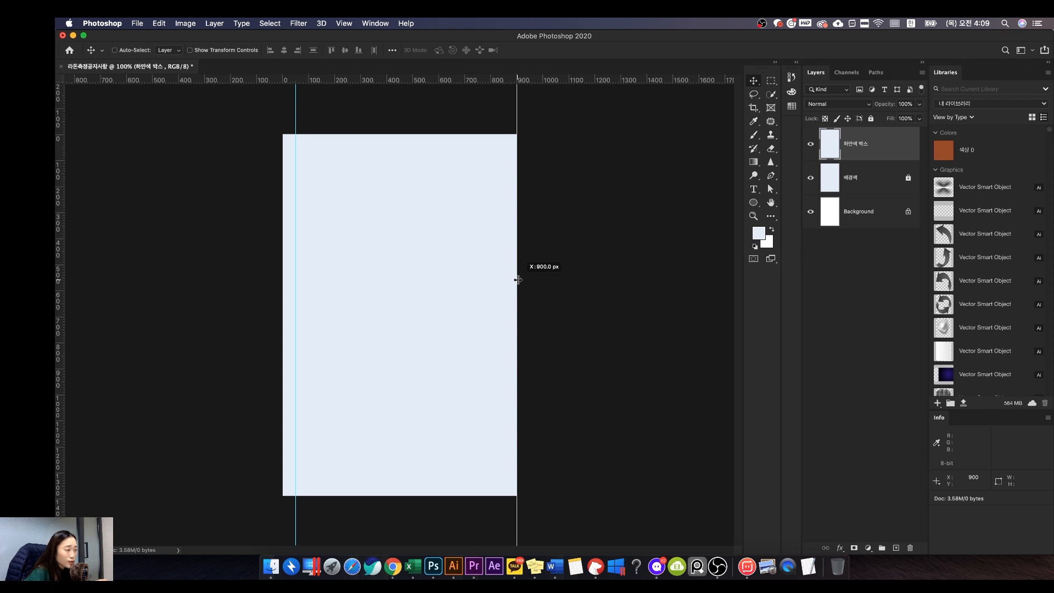
{"action": "left_click_drag", "start_coordinate": [518, 280], "coordinate": [504, 279]}
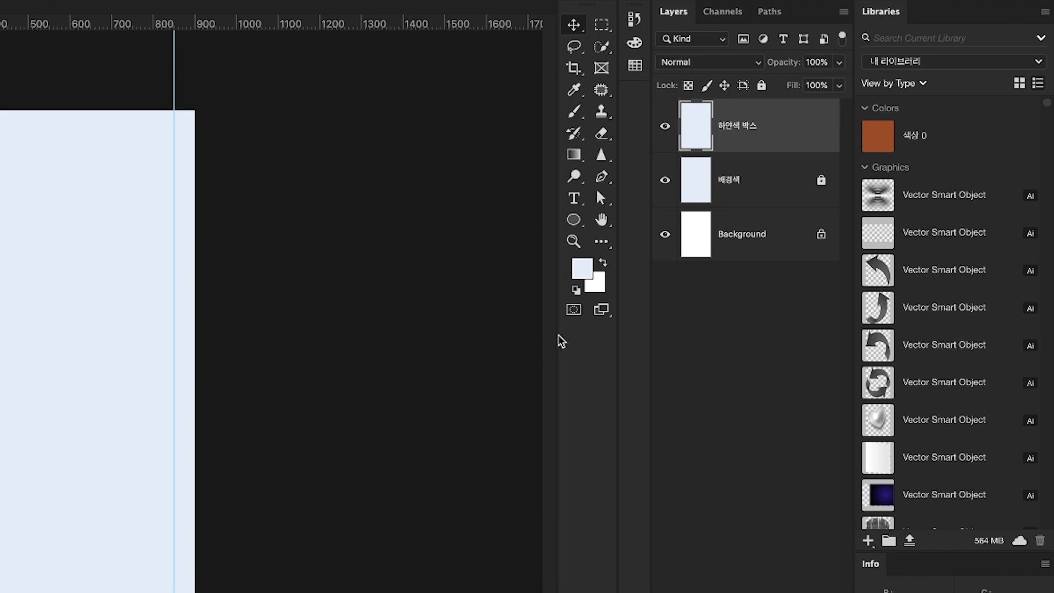
Reset the colours to default, swap them, and fill the 하얀색 박스 layer with white
{"action": "left_click", "coordinate": [576, 290]}
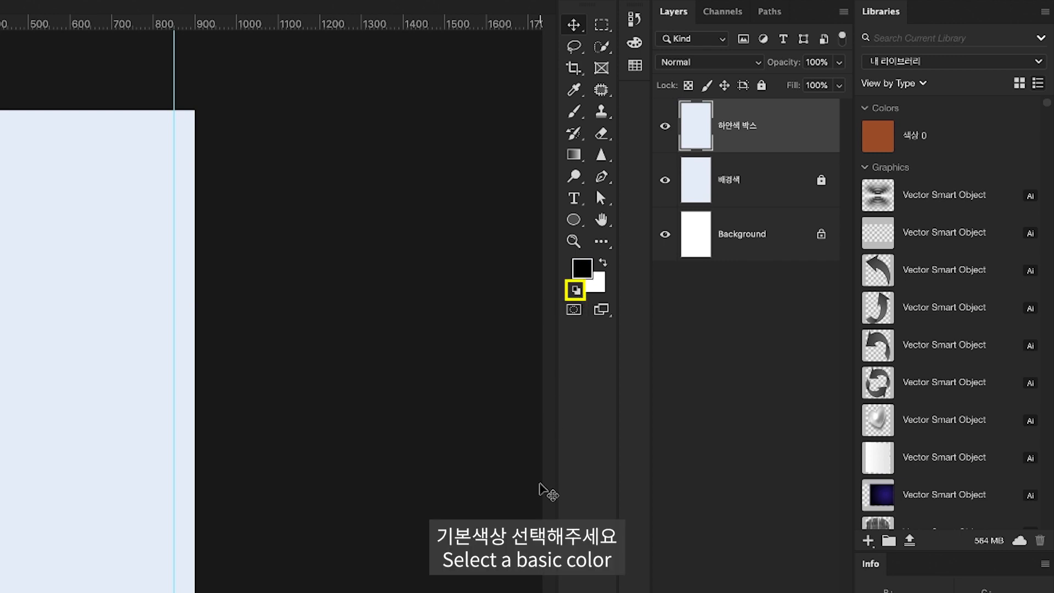
{"action": "left_click", "coordinate": [603, 264]}
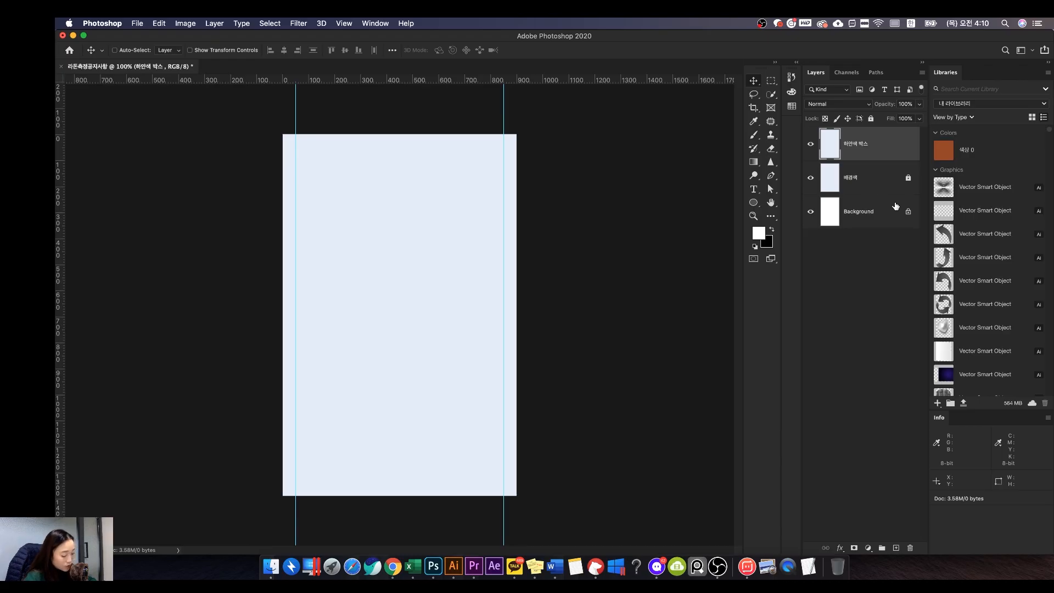
{"action": "key", "text": "alt+Delete"}
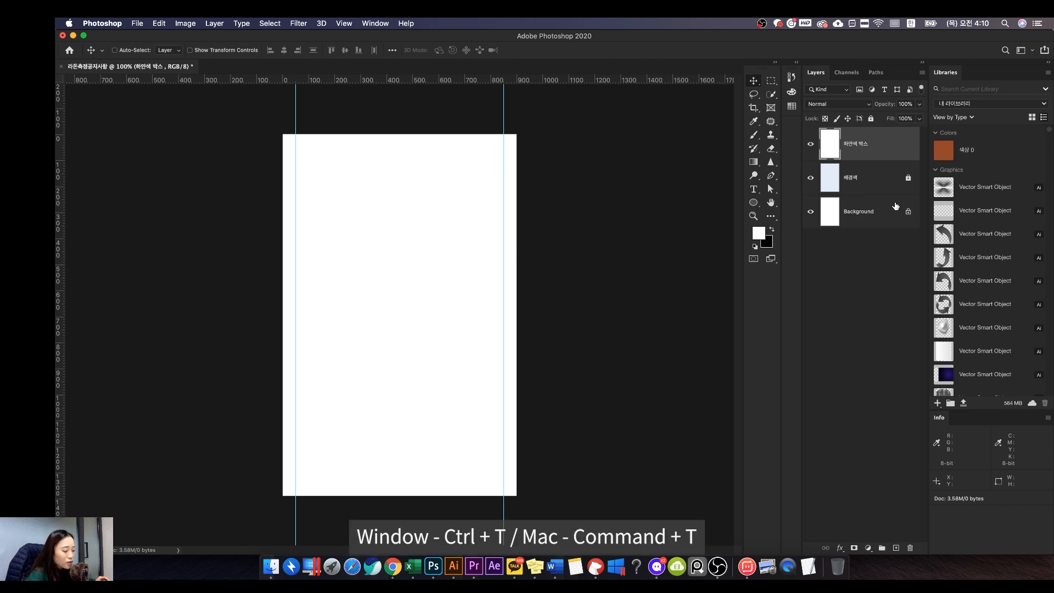
Scale the white box to 800 × 1170 px, fitted between the guides and vertically centred, and fully lock its layer
{"action": "key", "text": "super+t"}
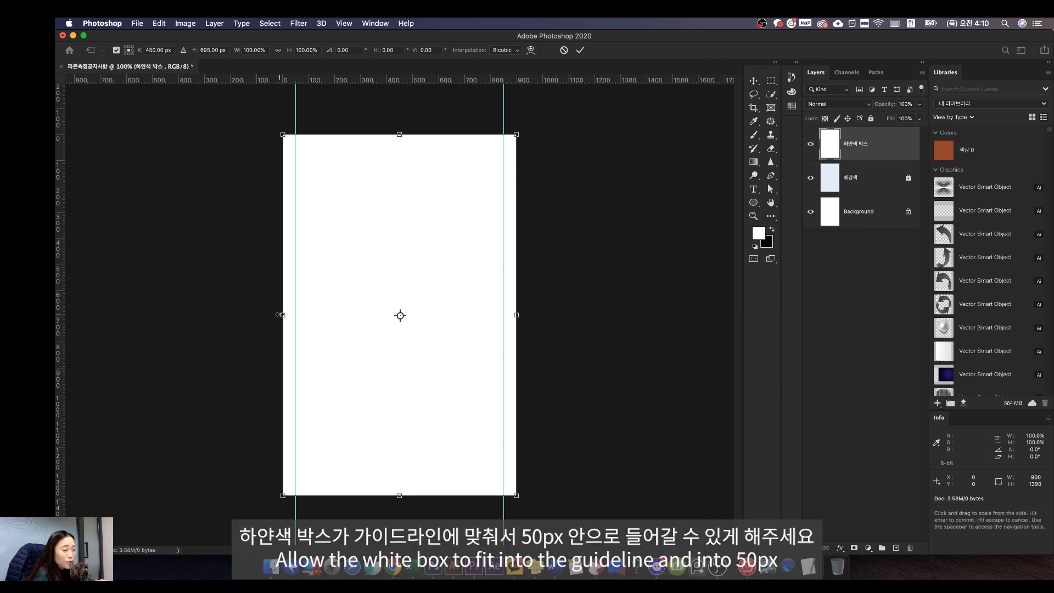
{"action": "left_click_drag", "start_coordinate": [285, 315], "coordinate": [296, 315]}
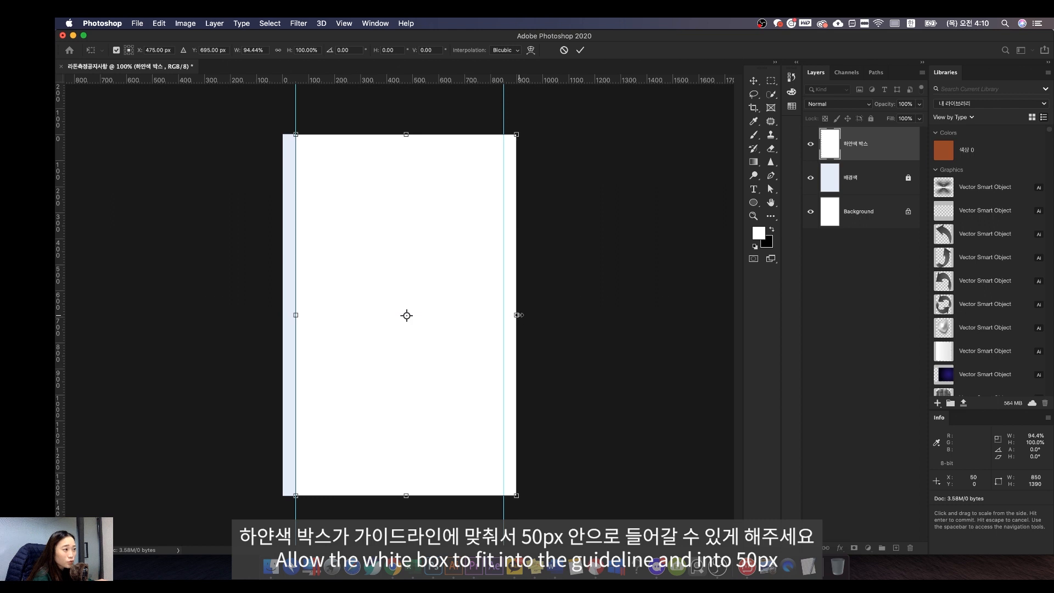
{"action": "left_click_drag", "start_coordinate": [516, 316], "coordinate": [501, 314]}
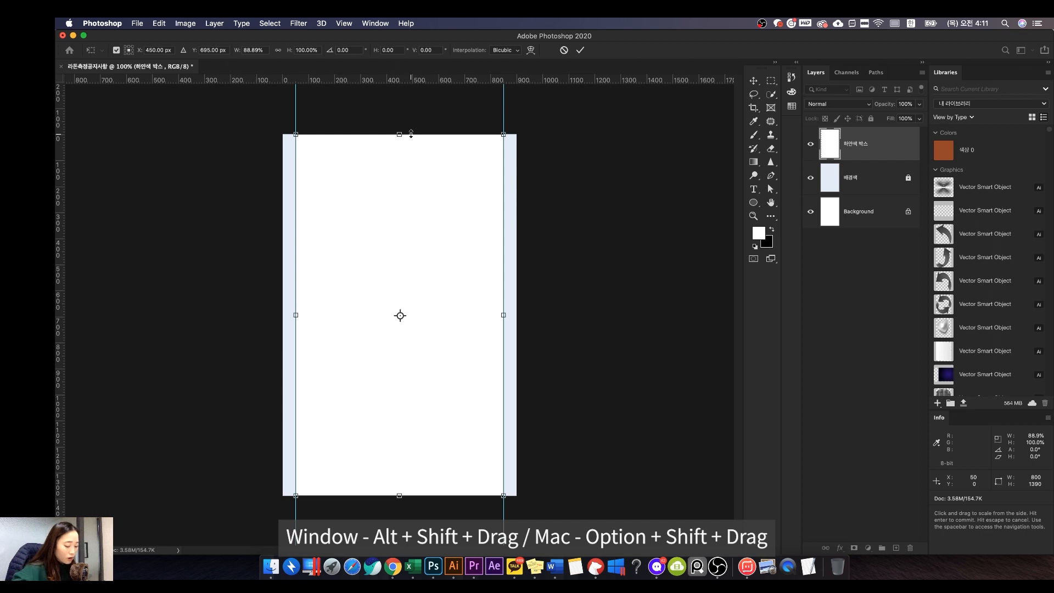
{"action": "left_click_drag", "start_coordinate": [399, 134], "coordinate": [395, 164]}
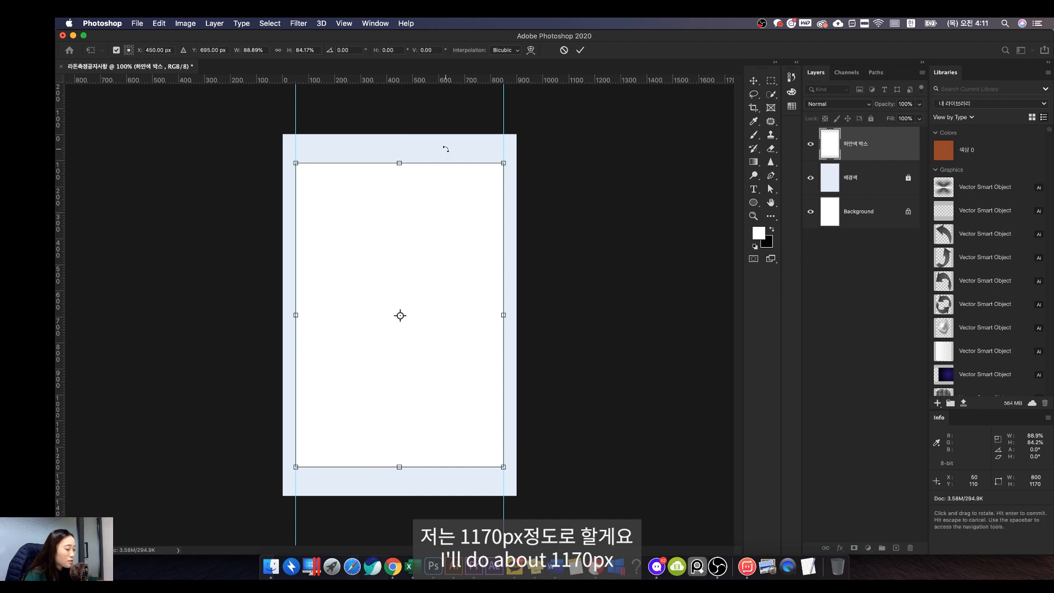
{"action": "key", "text": "Return"}
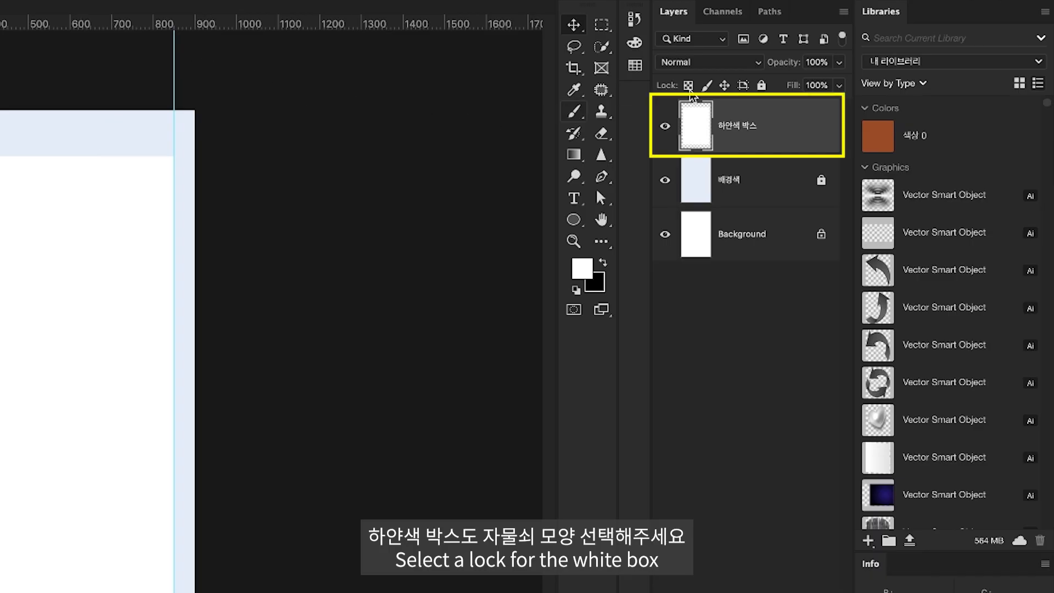
{"action": "key", "text": "super+/"}
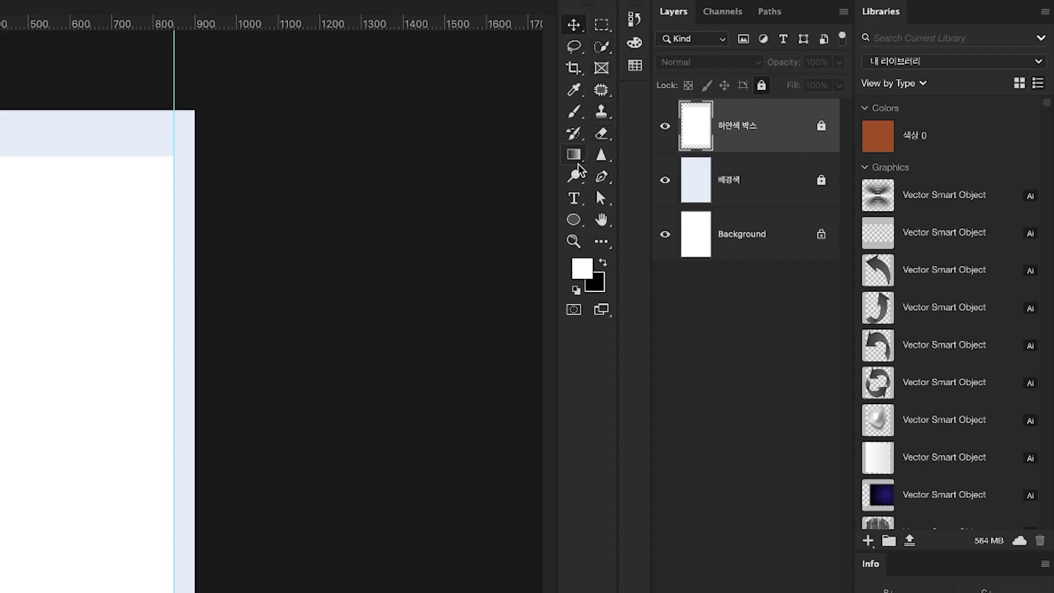
Draw a 660 × 460 px rectangle shape in the upper part of the white box
{"action": "right_click", "coordinate": [574, 225]}
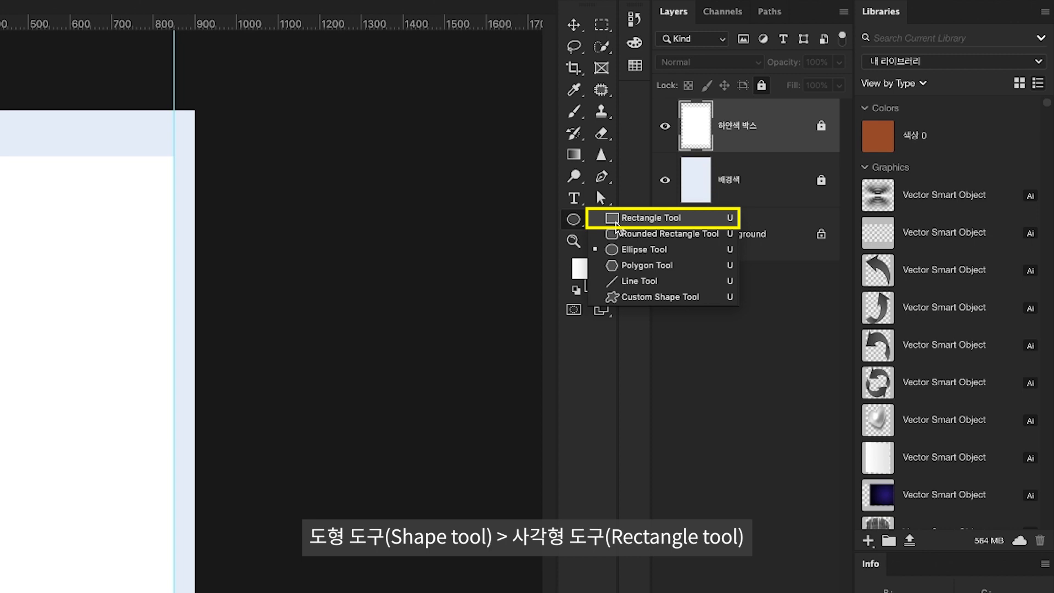
{"action": "left_click", "coordinate": [618, 221]}
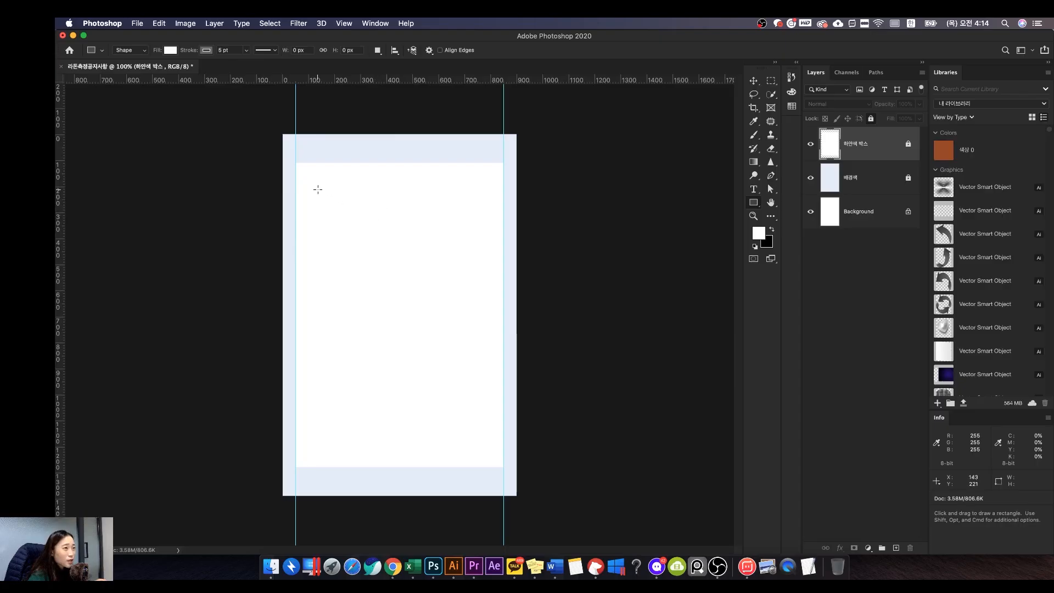
{"action": "left_click_drag", "start_coordinate": [310, 184], "coordinate": [481, 303]}
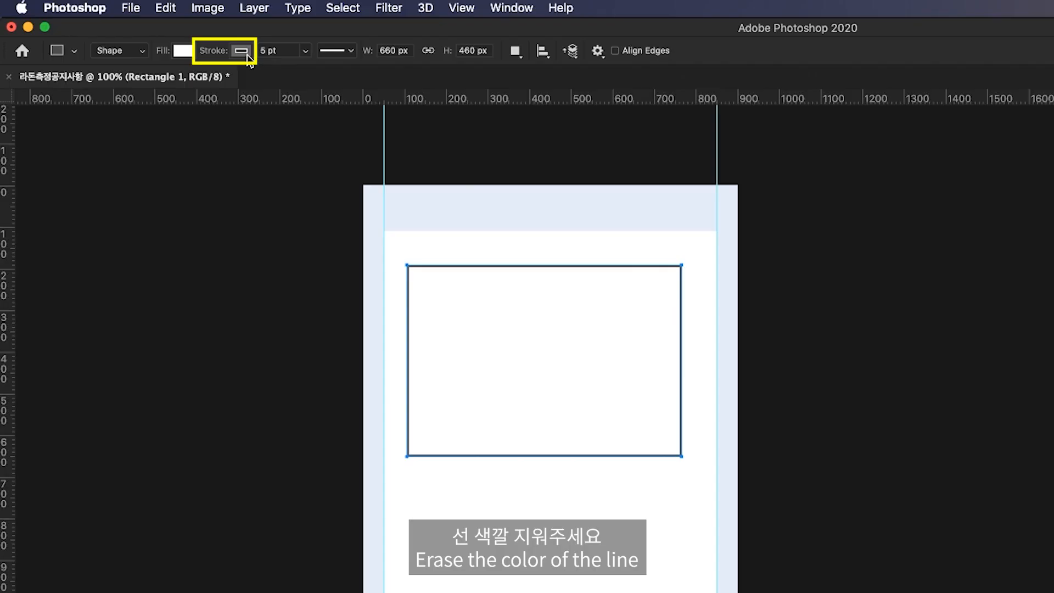
Remove the rectangle's stroke and fill it with the grey-blue recently used colour
{"action": "left_click", "coordinate": [247, 55]}
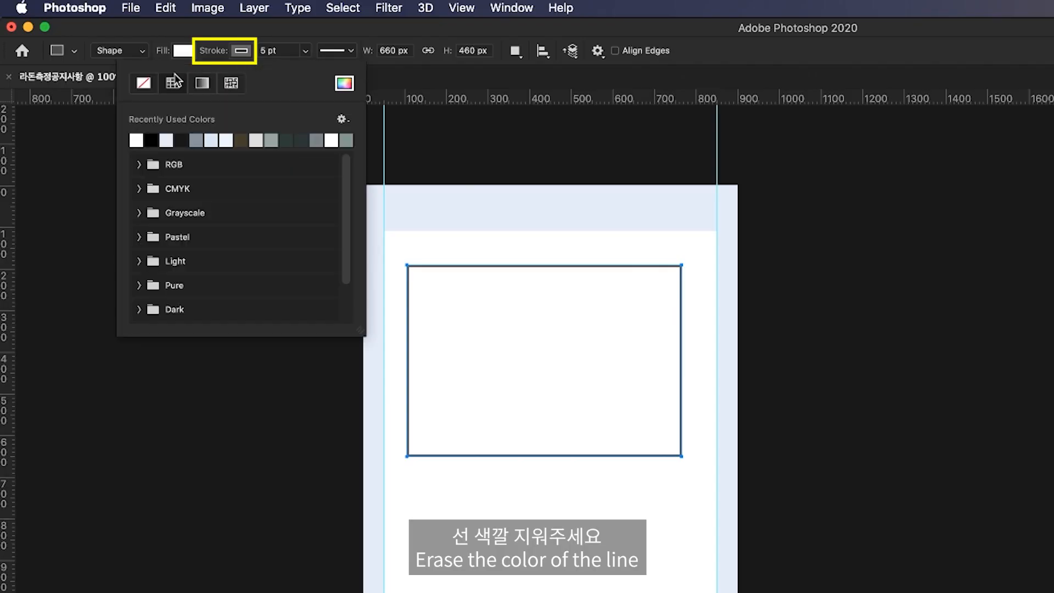
{"action": "left_click", "coordinate": [142, 87]}
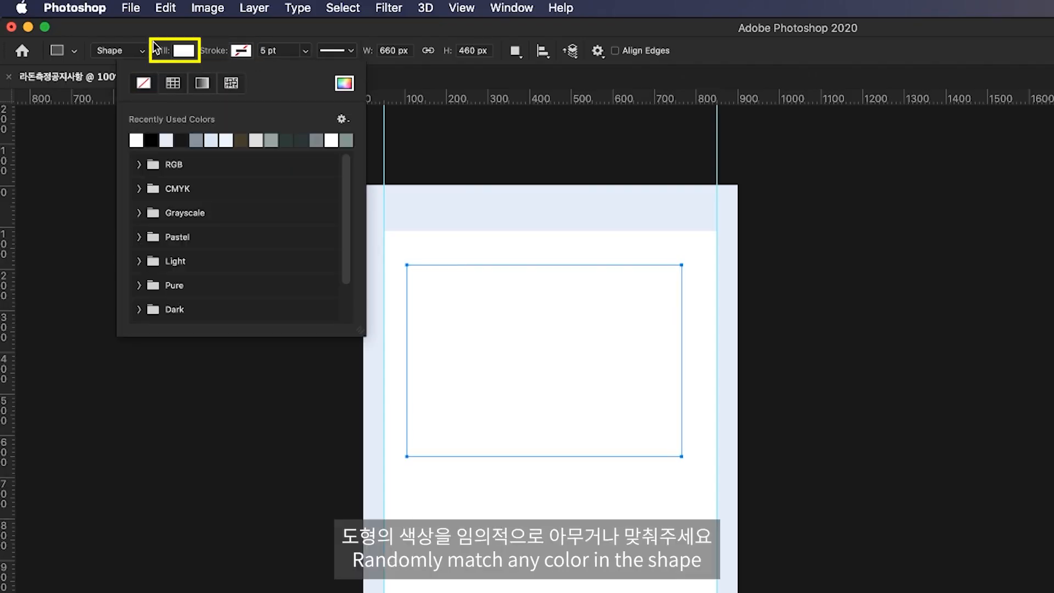
{"action": "left_click", "coordinate": [184, 52]}
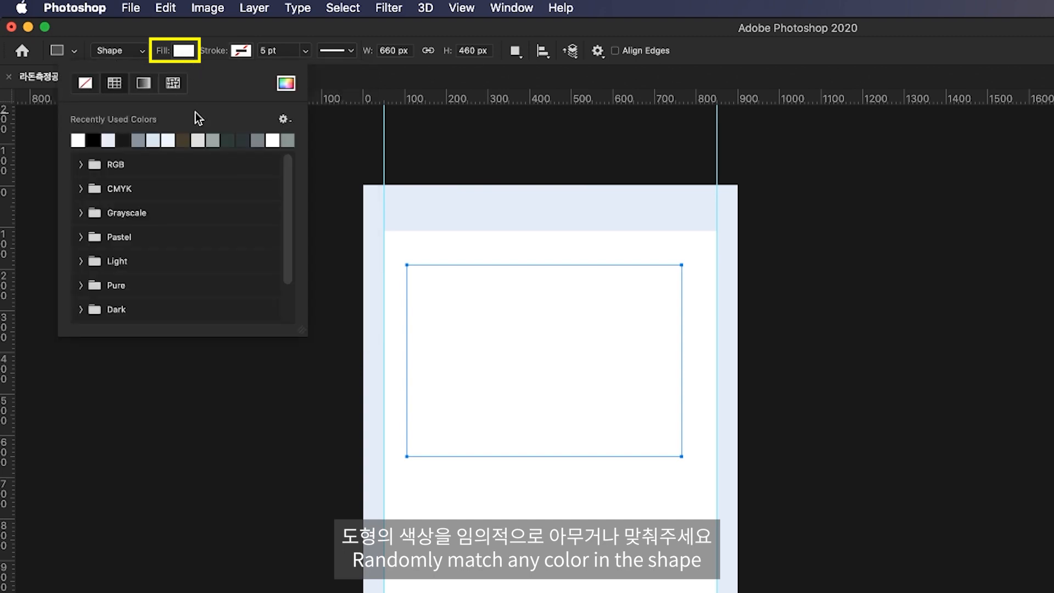
{"action": "left_click", "coordinate": [144, 141]}
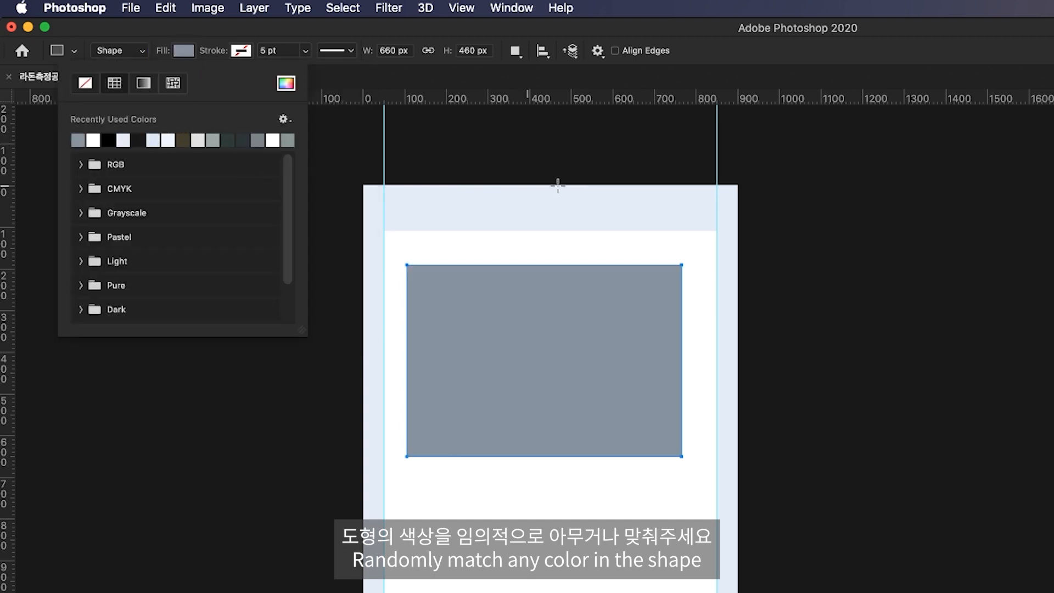
{"action": "key", "text": "Return"}
{"action": "key", "text": "Return"}
{"action": "key", "text": "alt+["}
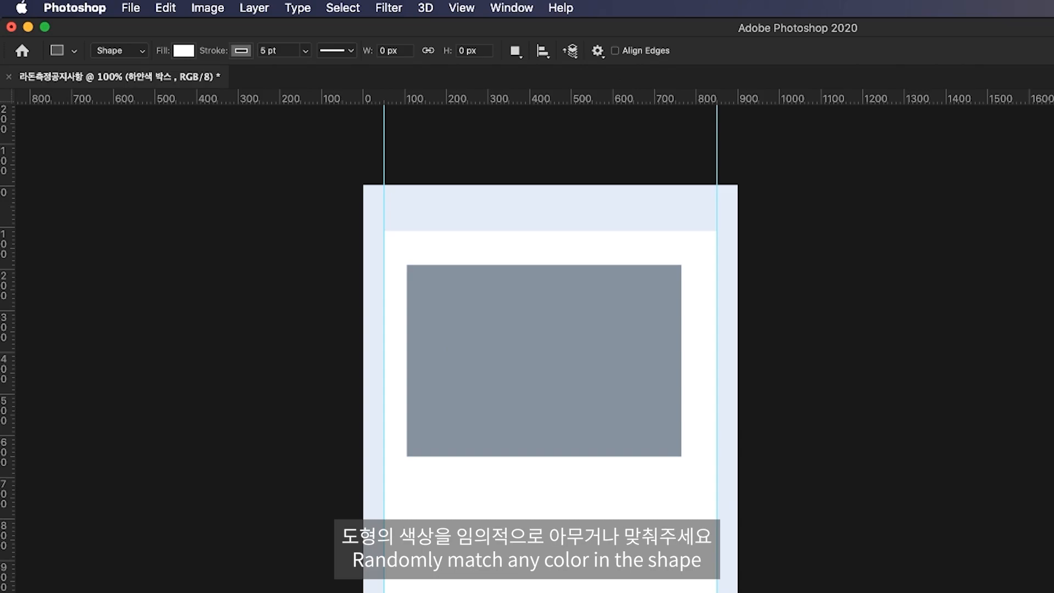
{"action": "key", "text": "alt+]"}
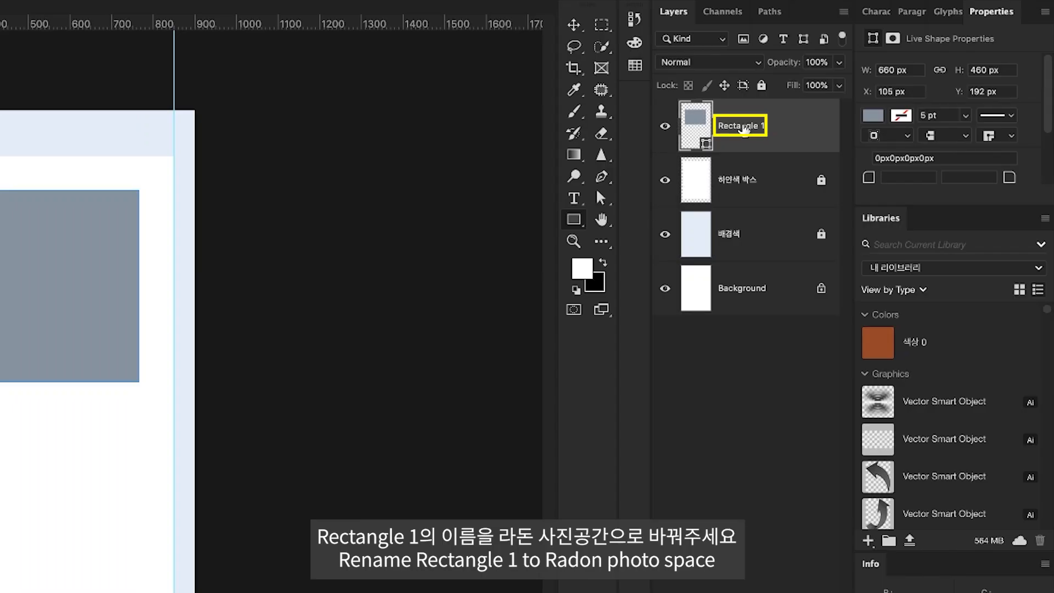
Rename the rectangle's layer as 라돈 사진공간
{"action": "double_click", "coordinate": [743, 126]}
{"action": "type", "text": "라돈 사진공간"}
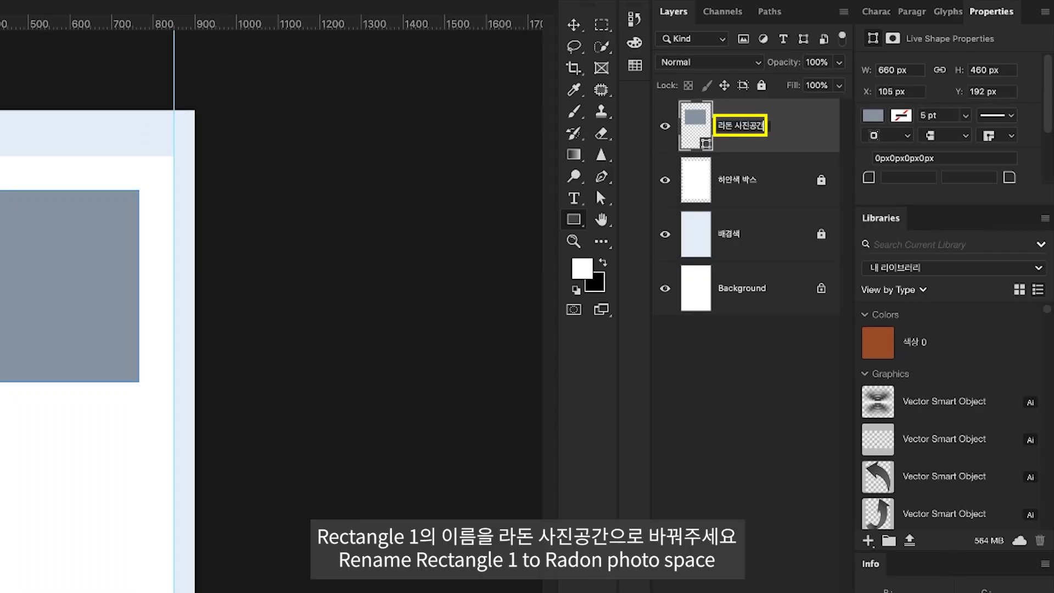
{"action": "key", "text": "Return"}
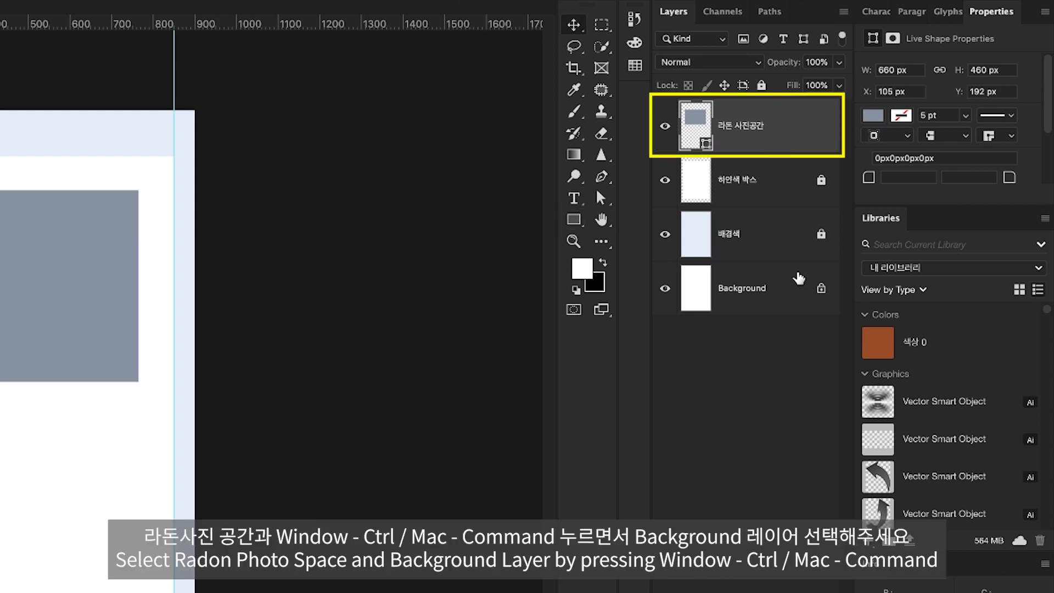
Centre the 라돈 사진공간 rectangle horizontally on the Background layer, and leave only the rectangle's layer selected
{"action": "left_click", "coordinate": [783, 288], "text": "ctrl"}
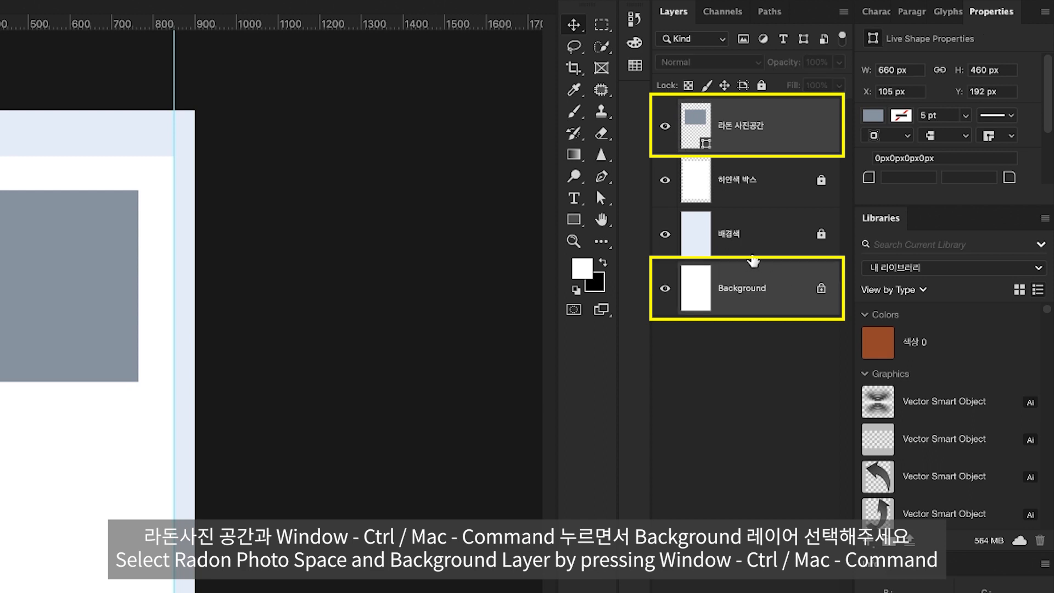
{"action": "left_click", "coordinate": [563, 25]}
{"action": "left_click", "coordinate": [366, 50]}
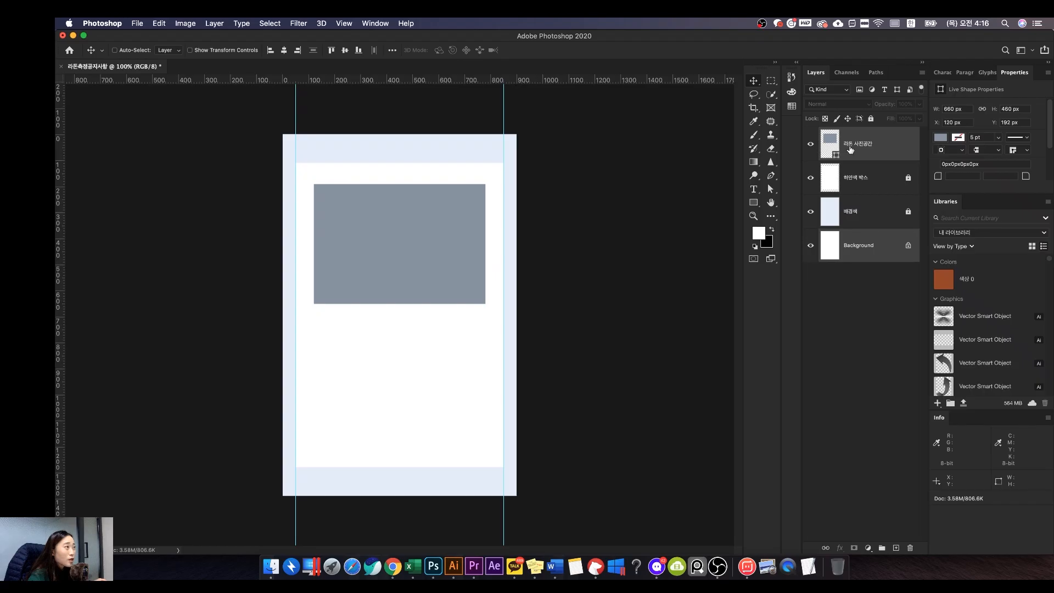
{"action": "left_click", "coordinate": [849, 147]}
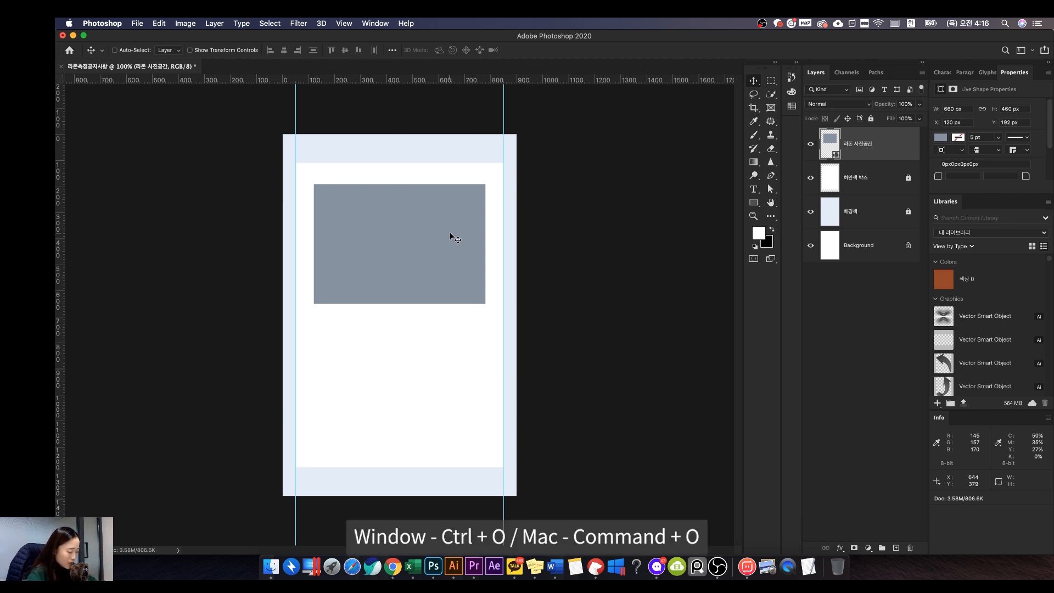
Open 라돈 검사.jpeg, copy the whole photo into the notice document, and place it over the grey-blue rectangle
{"action": "key", "text": "super+o"}
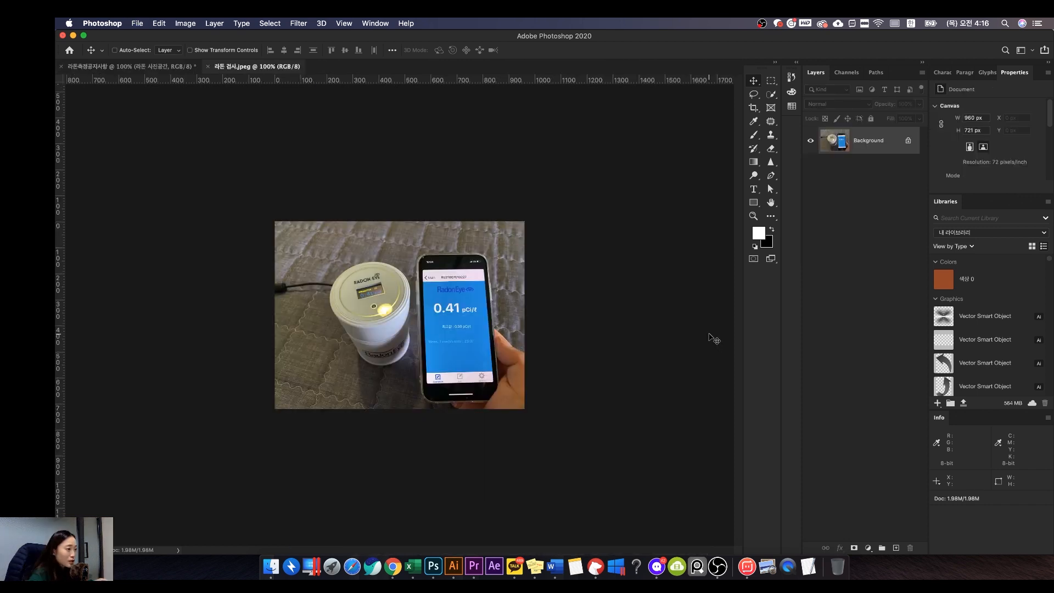
{"action": "key", "text": "super+a"}
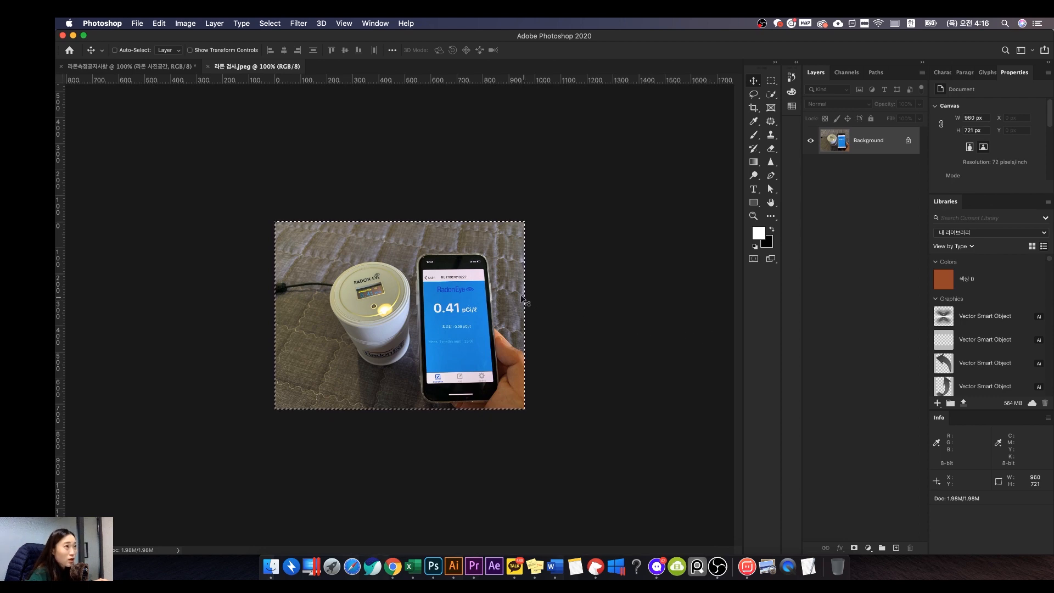
{"action": "key", "text": "super+c"}
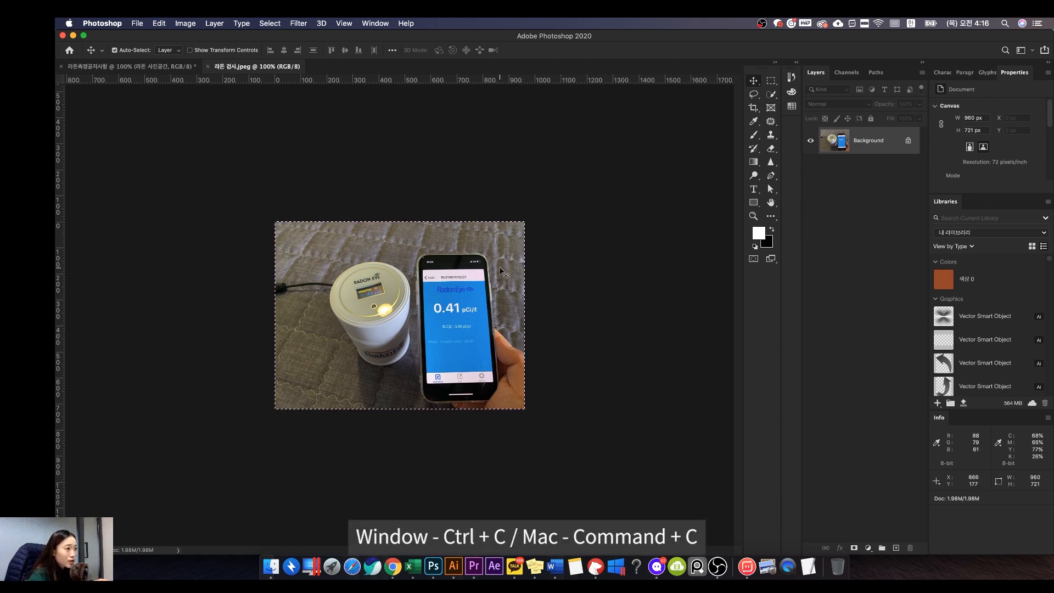
{"action": "left_click", "coordinate": [116, 66]}
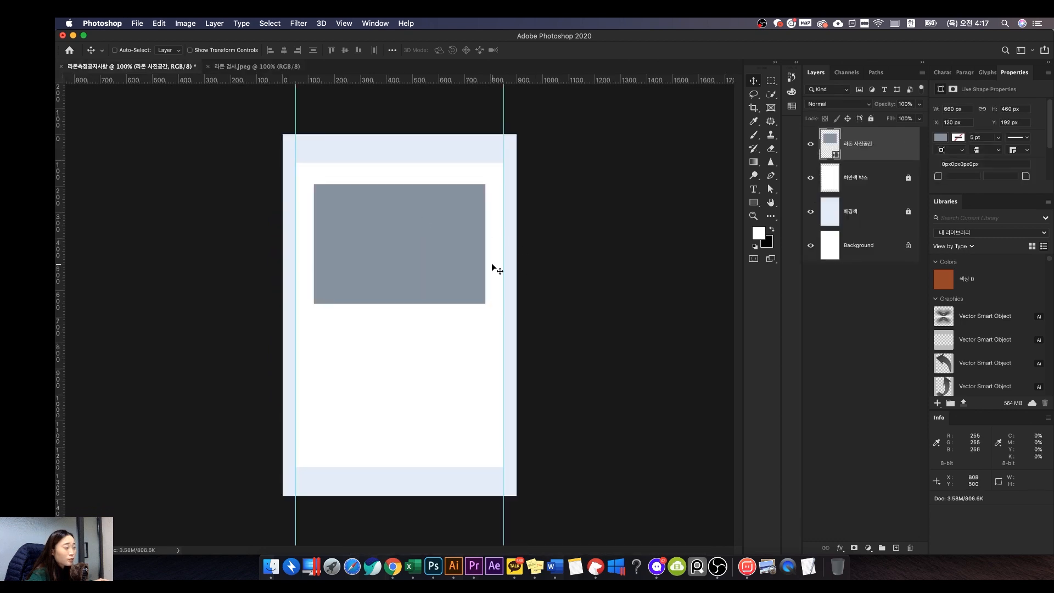
{"action": "key", "text": "super+v"}
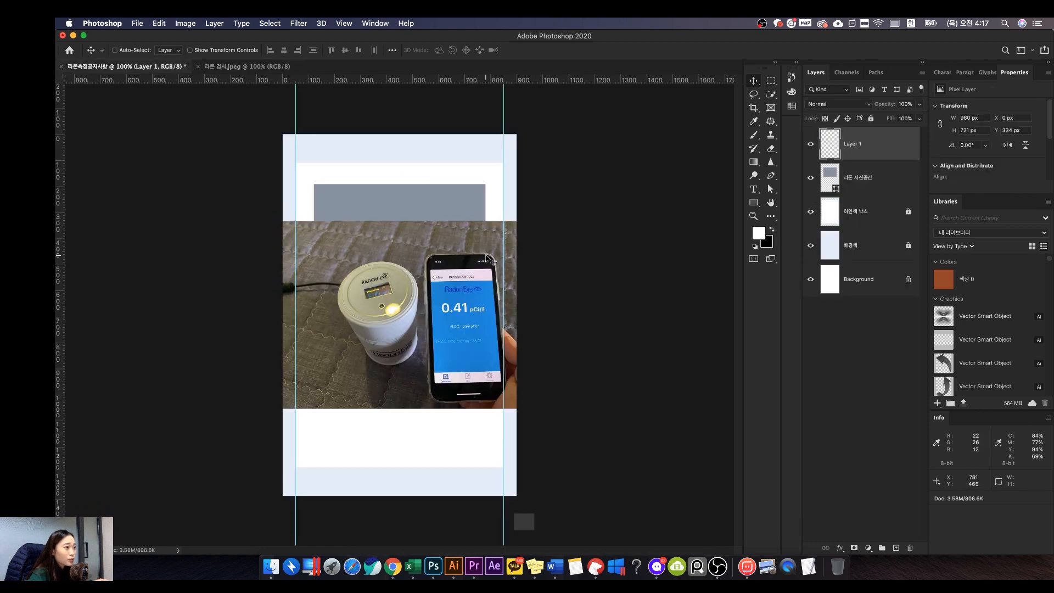
{"action": "left_click_drag", "start_coordinate": [474, 258], "coordinate": [463, 206]}
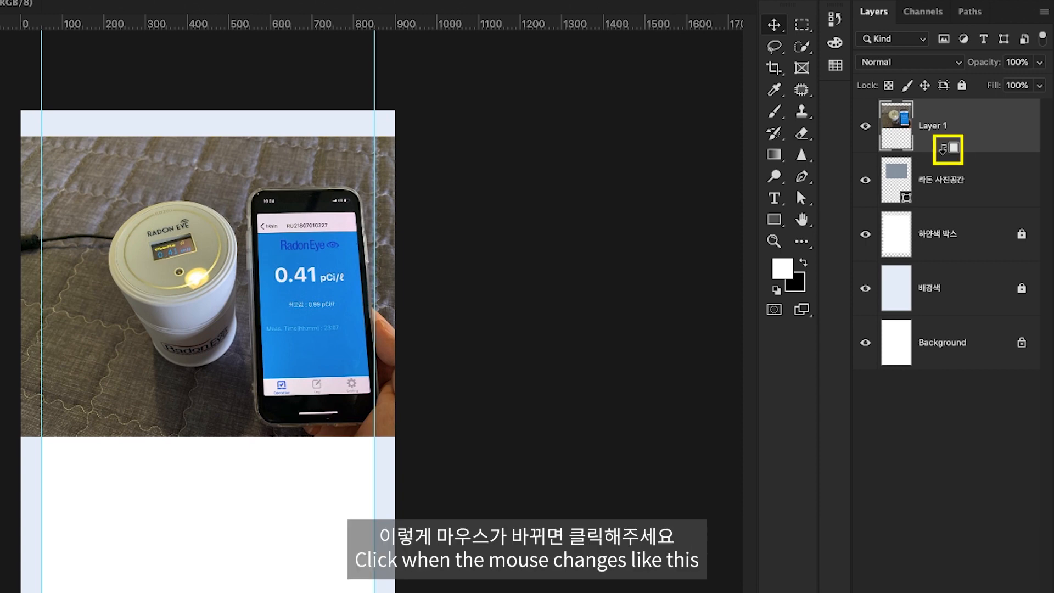
Clip the photo to the 라돈 사진공간 rectangle and scale it to about 78.33%, positioned so the device and phone fit inside the frame
{"action": "left_click", "coordinate": [942, 148], "text": "alt"}
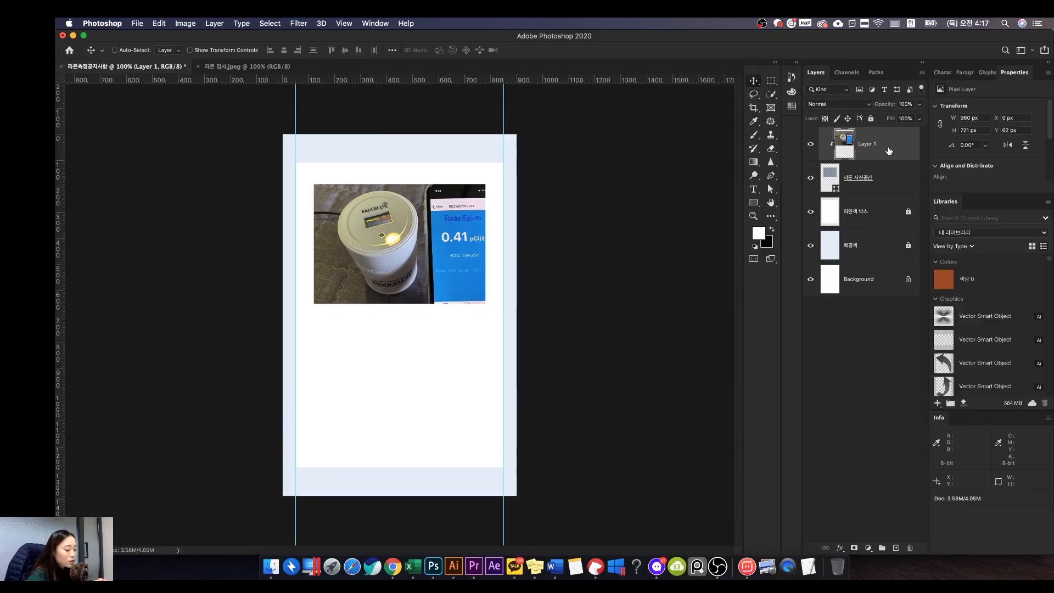
{"action": "key", "text": "super+t"}
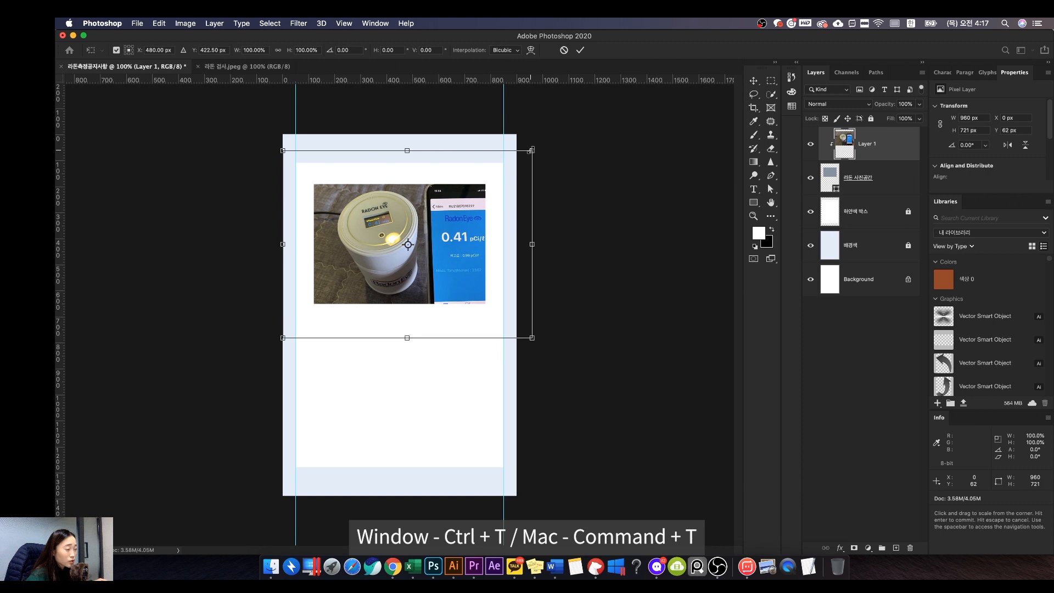
{"action": "left_click_drag", "start_coordinate": [531, 150], "coordinate": [474, 179]}
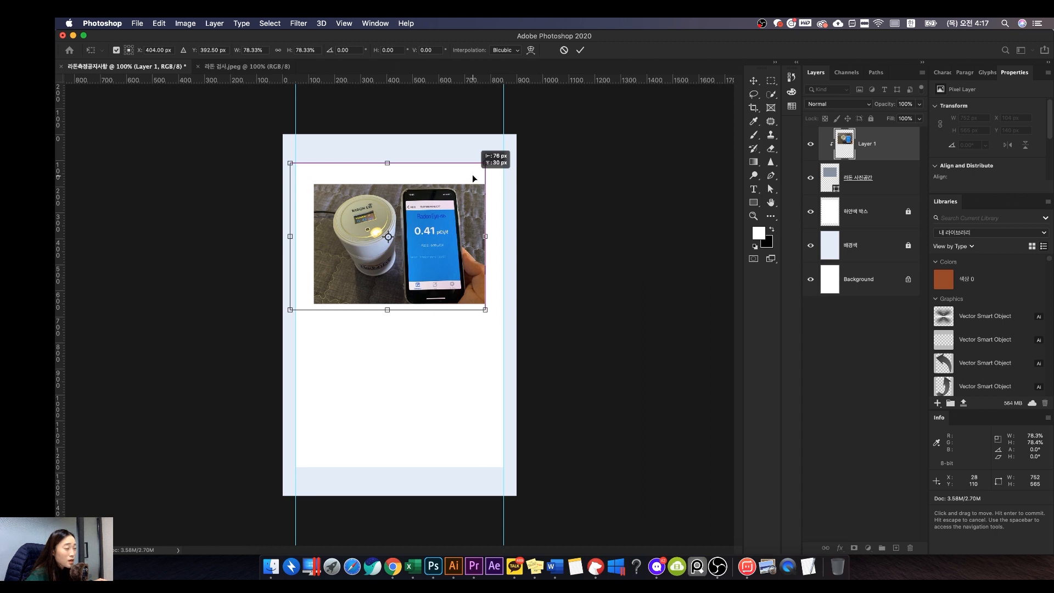
{"action": "left_click_drag", "start_coordinate": [471, 178], "coordinate": [471, 175]}
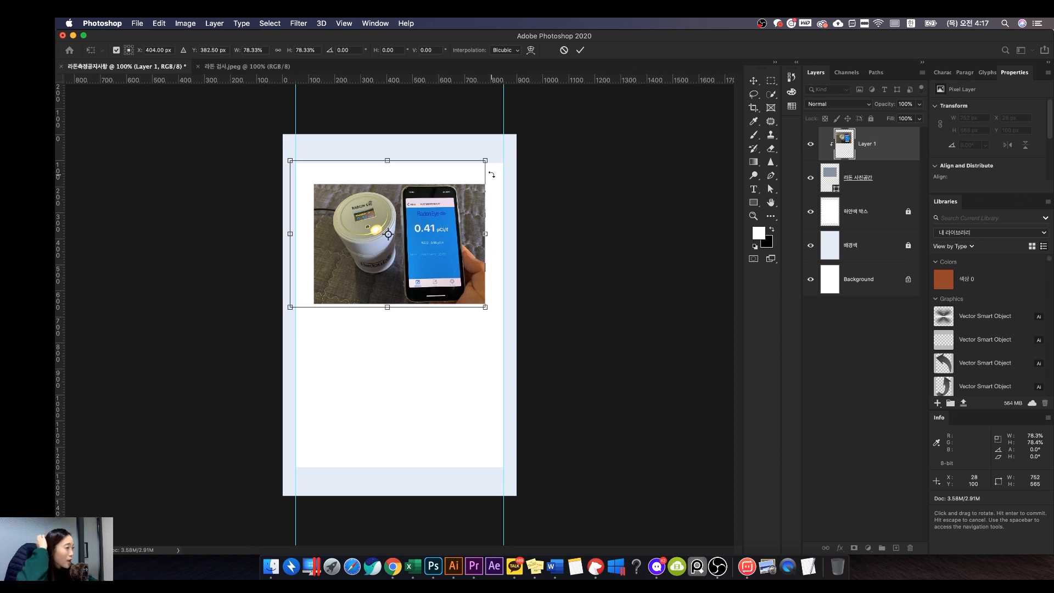
{"action": "key", "text": "Return"}
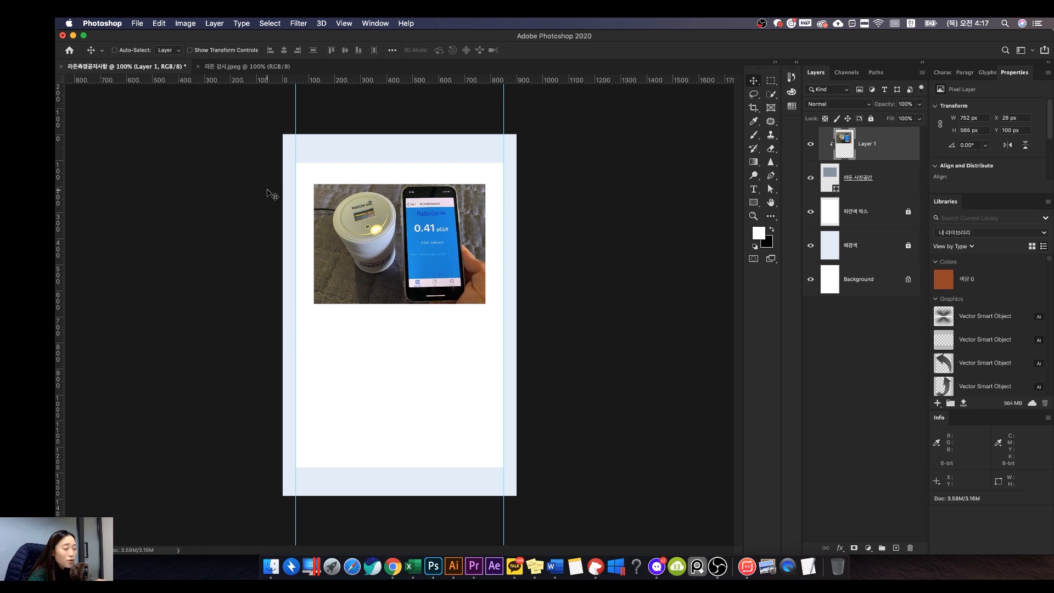
Consult the title in the 라돈시험인증서.psd reference, and add the horizontal two-line text "나혼자 살림 3단 접이식 메모리폼 매트리스 / 라돈 농도 측정결과" below the photo
{"action": "left_click_drag", "start_coordinate": [537, 120], "coordinate": [544, 120]}
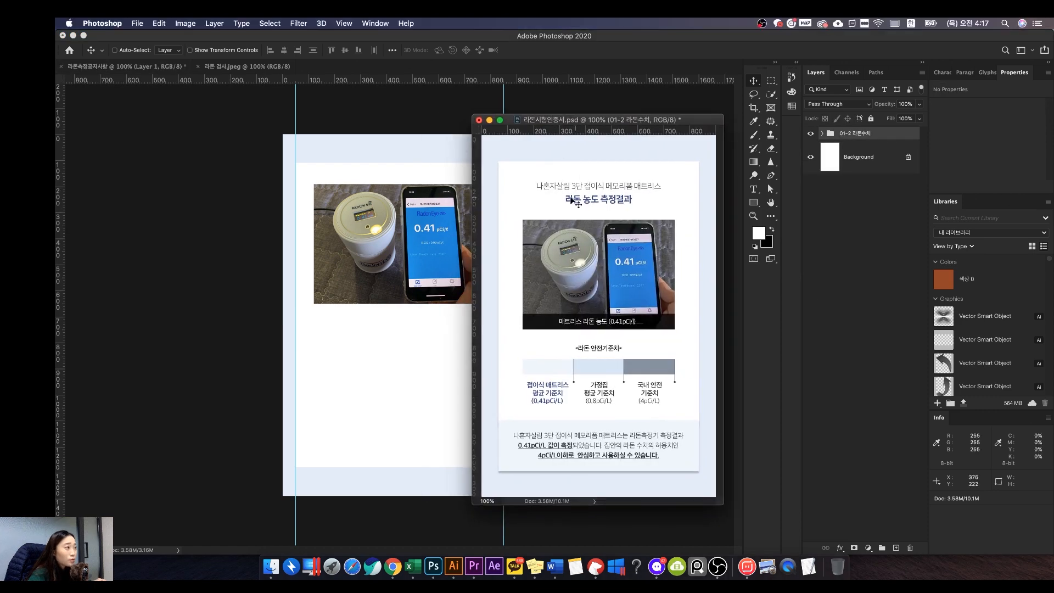
{"action": "key", "text": "super+0"}
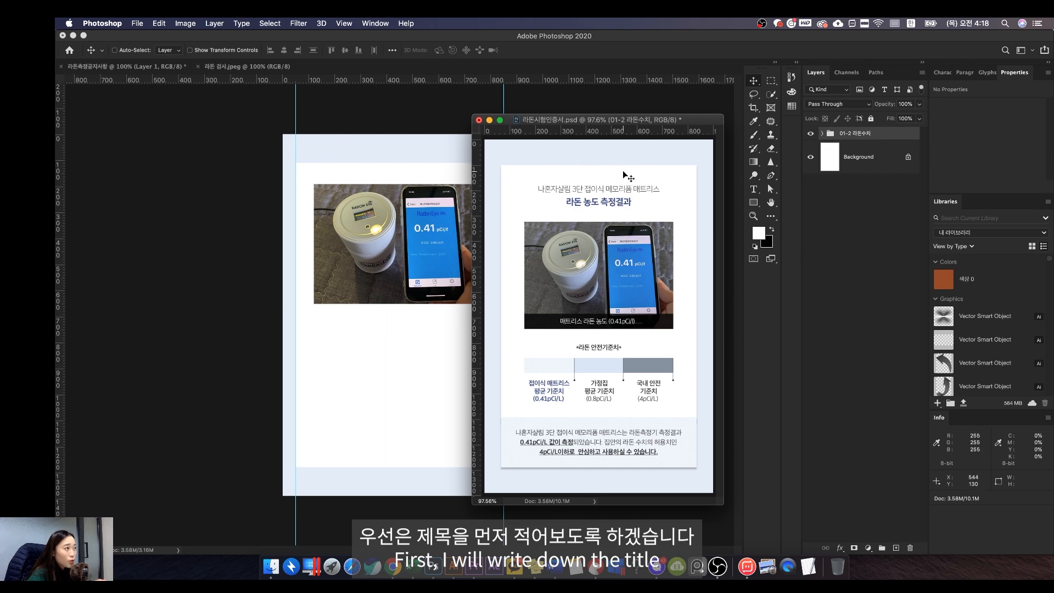
{"action": "left_click_drag", "start_coordinate": [683, 118], "coordinate": [57, 204]}
{"action": "left_click", "coordinate": [477, 163]}
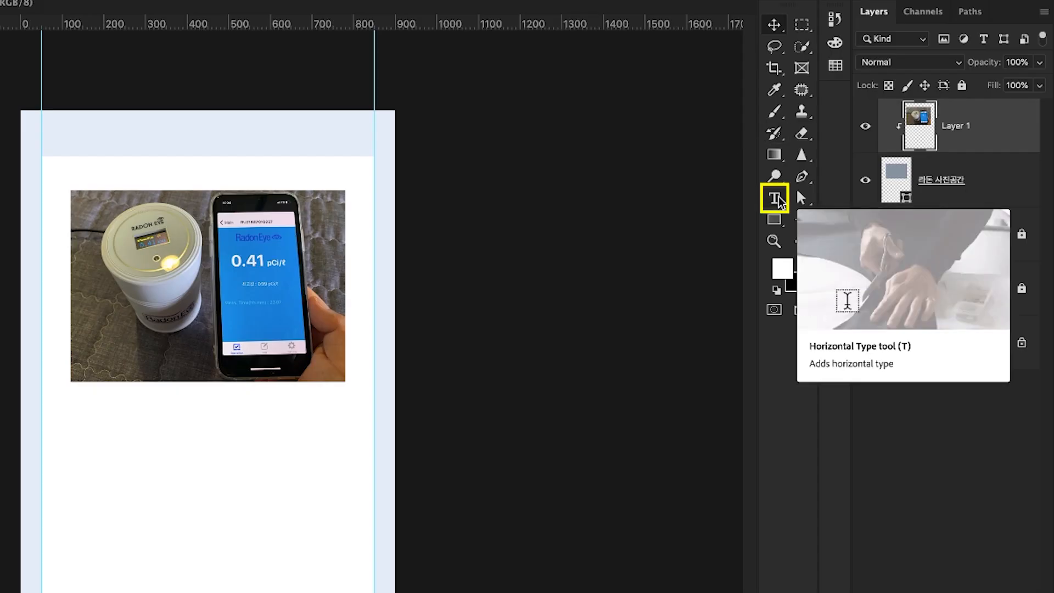
{"action": "right_click", "coordinate": [780, 201]}
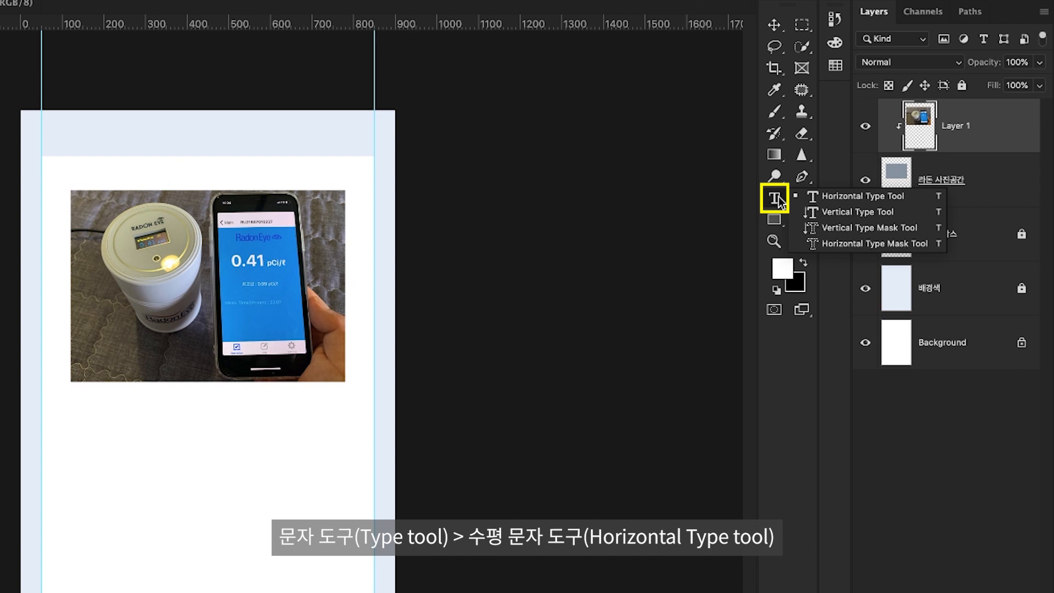
{"action": "left_click", "coordinate": [820, 198]}
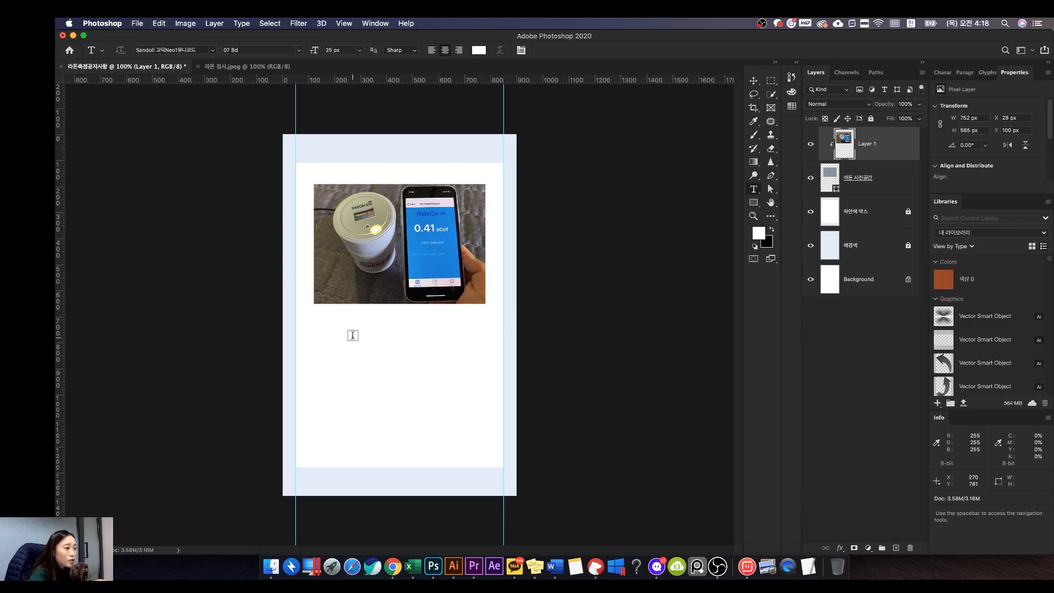
{"action": "left_click", "coordinate": [353, 335]}
{"action": "key", "text": "super+v"}
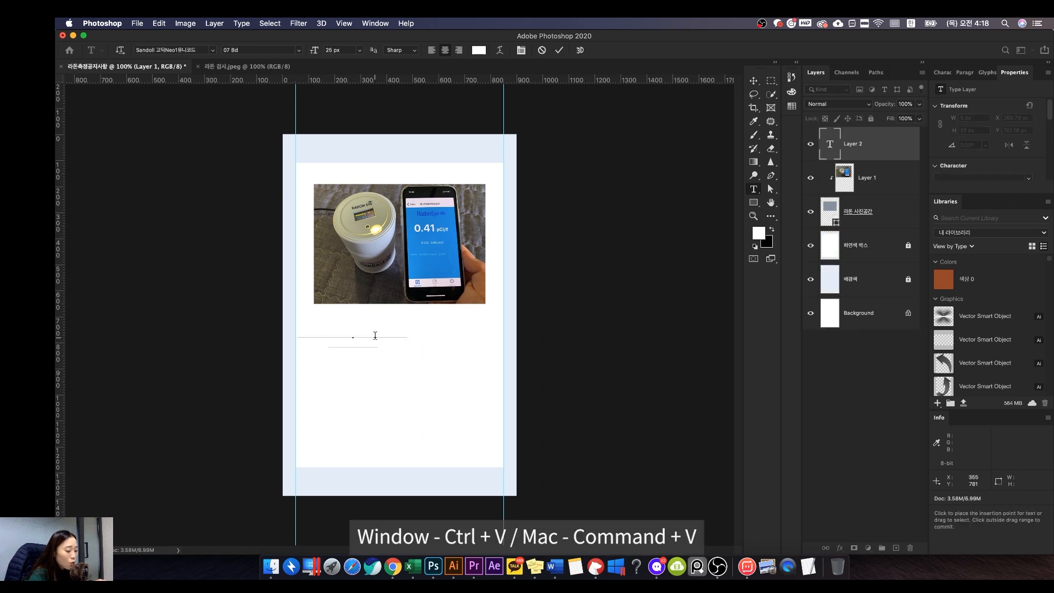
Set the colour of the whole two-line title text to black, 000000
{"action": "key", "text": "super+a"}
{"action": "key", "text": "super+a"}
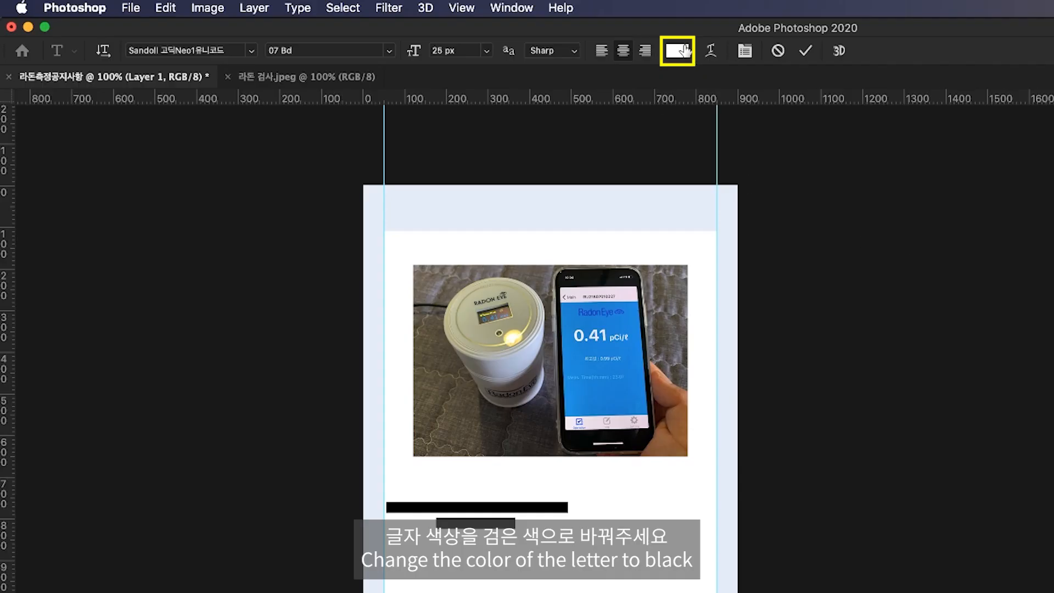
{"action": "left_click", "coordinate": [684, 51]}
{"action": "left_click", "coordinate": [730, 536]}
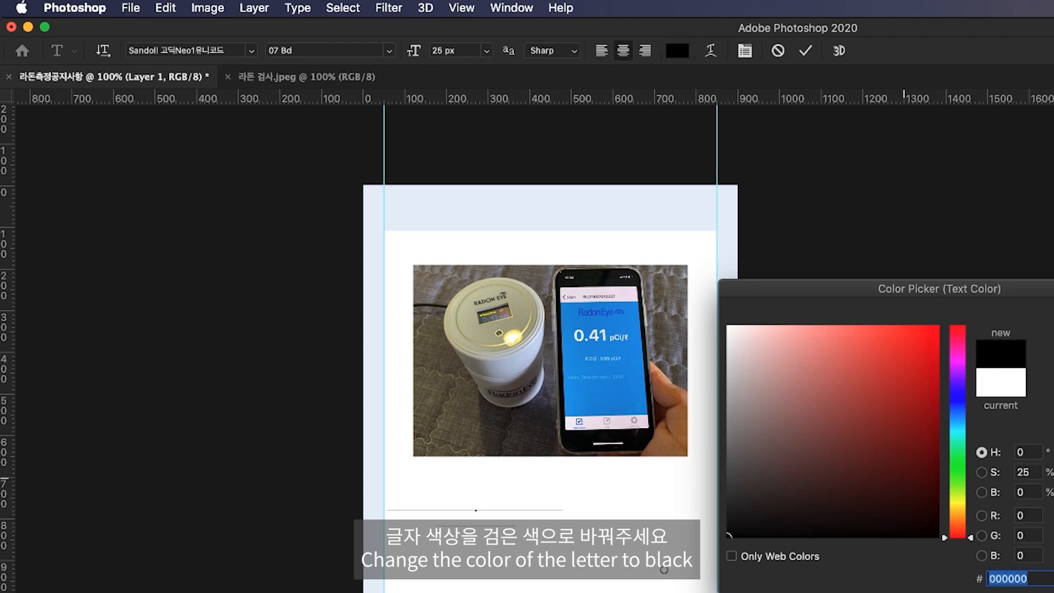
{"action": "key", "text": "Return"}
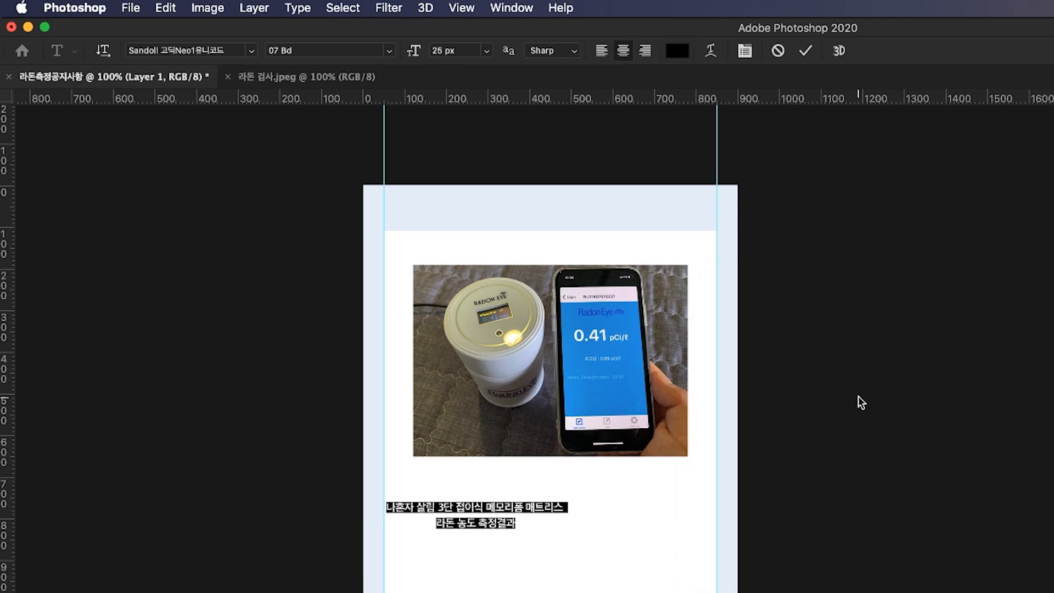
{"action": "left_click", "coordinate": [860, 401]}
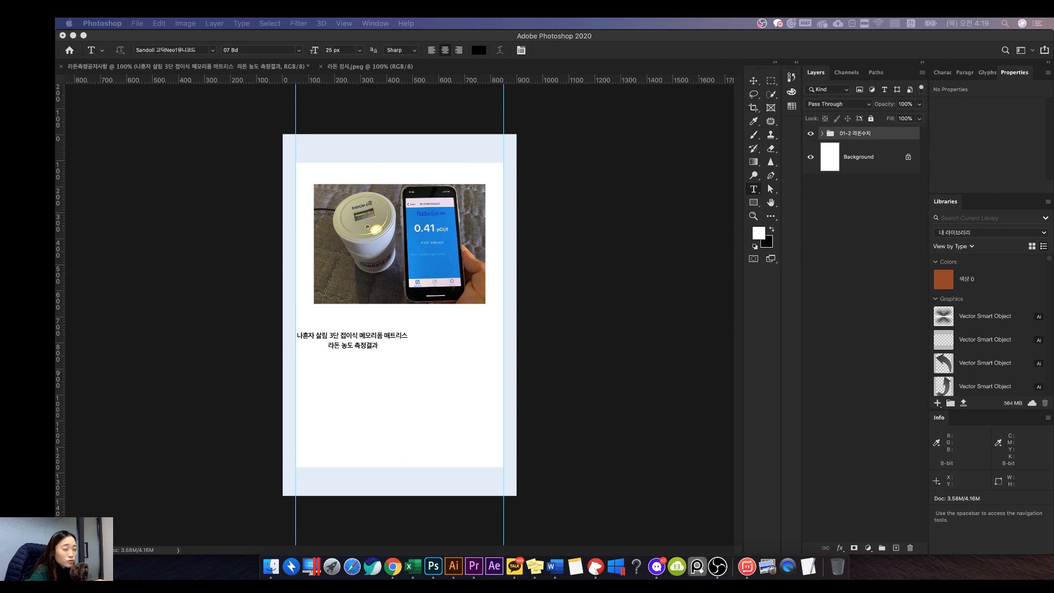
Change the font of the whole two-line title to 나눔스퀘어 Light
{"action": "left_click", "coordinate": [362, 337]}
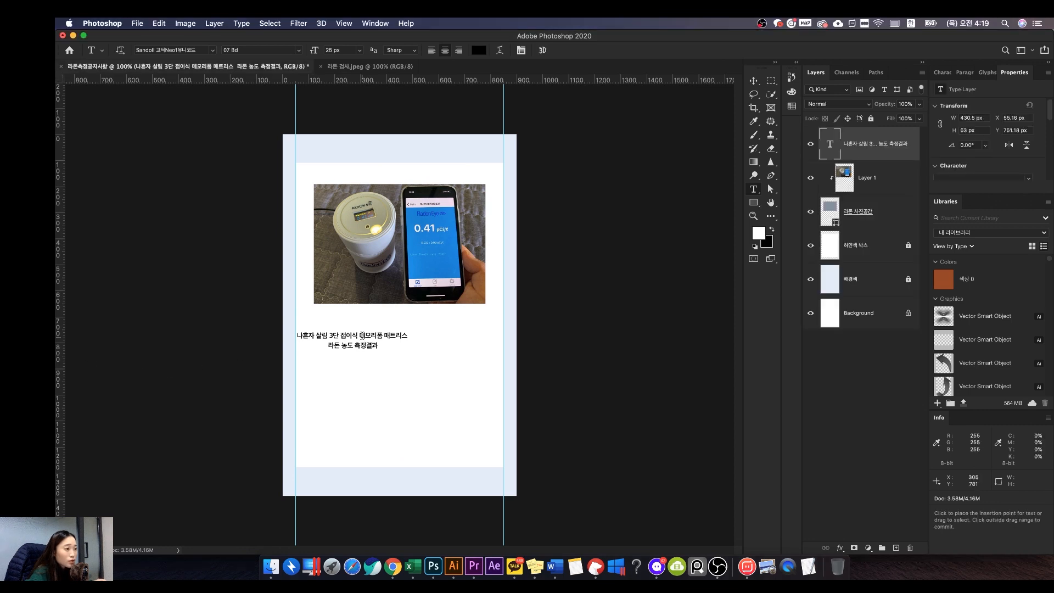
{"action": "left_click", "coordinate": [363, 335]}
{"action": "key", "text": "super+a"}
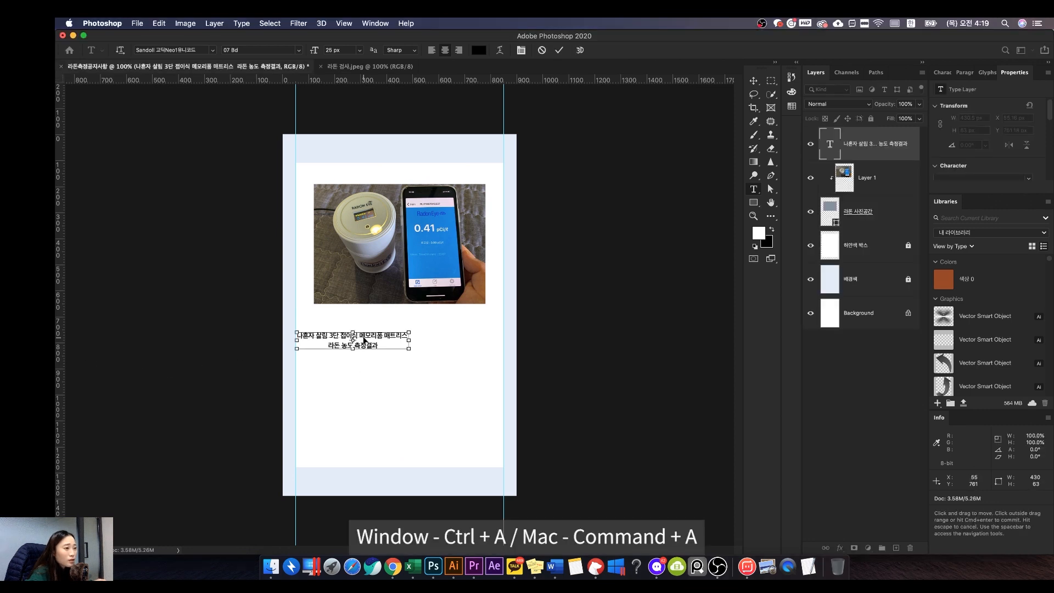
{"action": "left_click", "coordinate": [213, 51]}
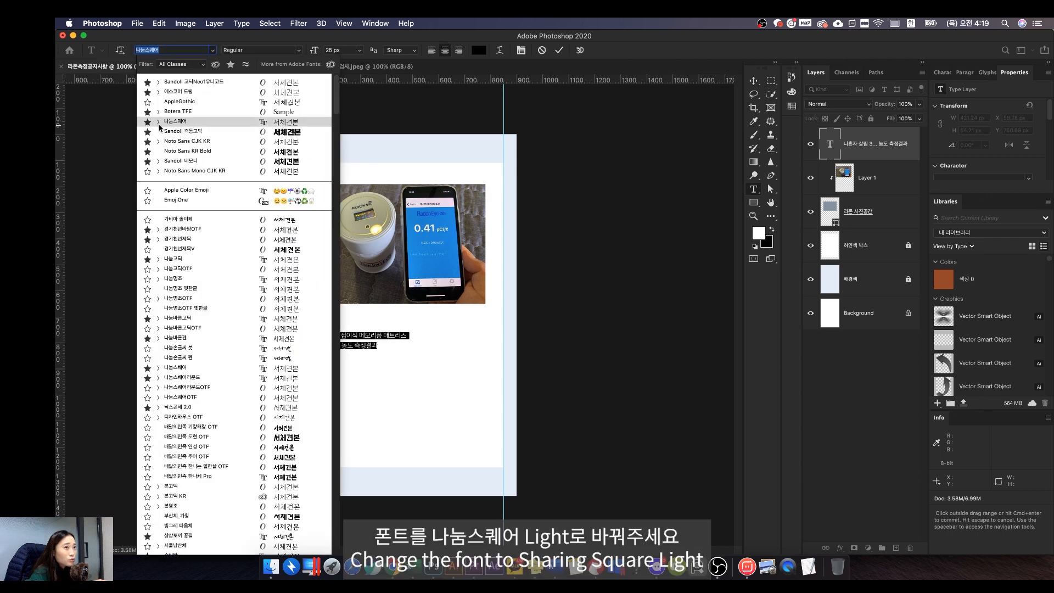
{"action": "left_click", "coordinate": [159, 123]}
{"action": "left_click", "coordinate": [189, 152]}
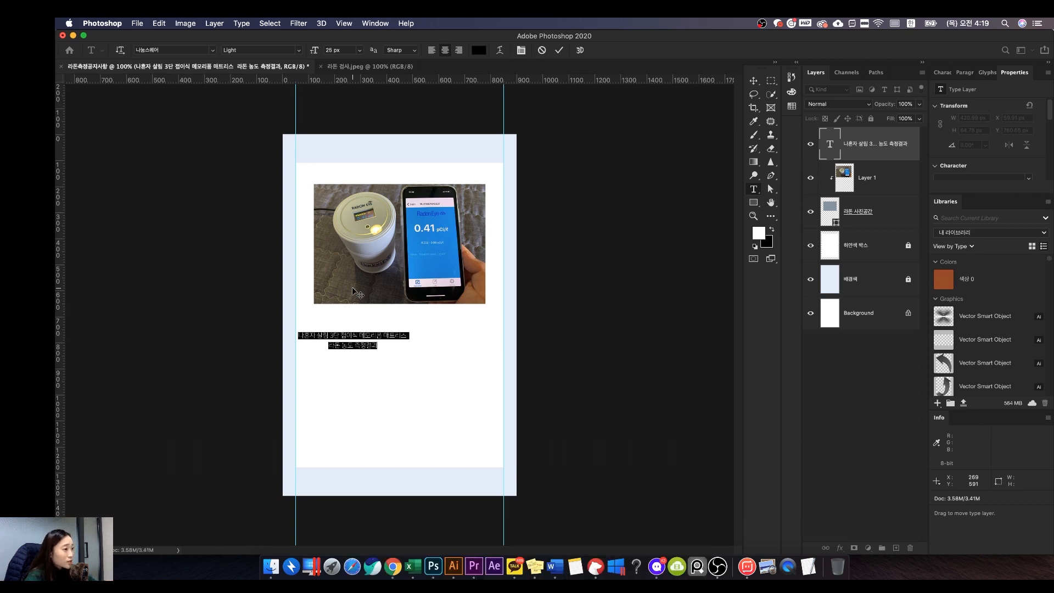
{"action": "key", "text": "super+Return"}
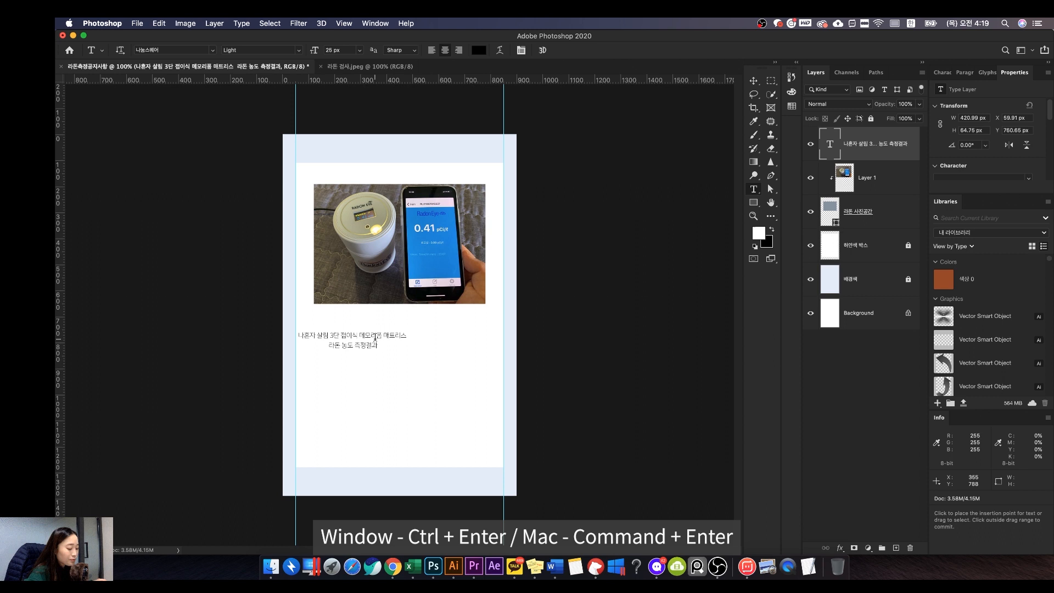
Move the title to the upper edge of the white box, centred horizontally, and shift it down 80 px in 10 px increments
{"action": "key", "text": "v"}
{"action": "left_click_drag", "start_coordinate": [386, 339], "coordinate": [437, 184]}
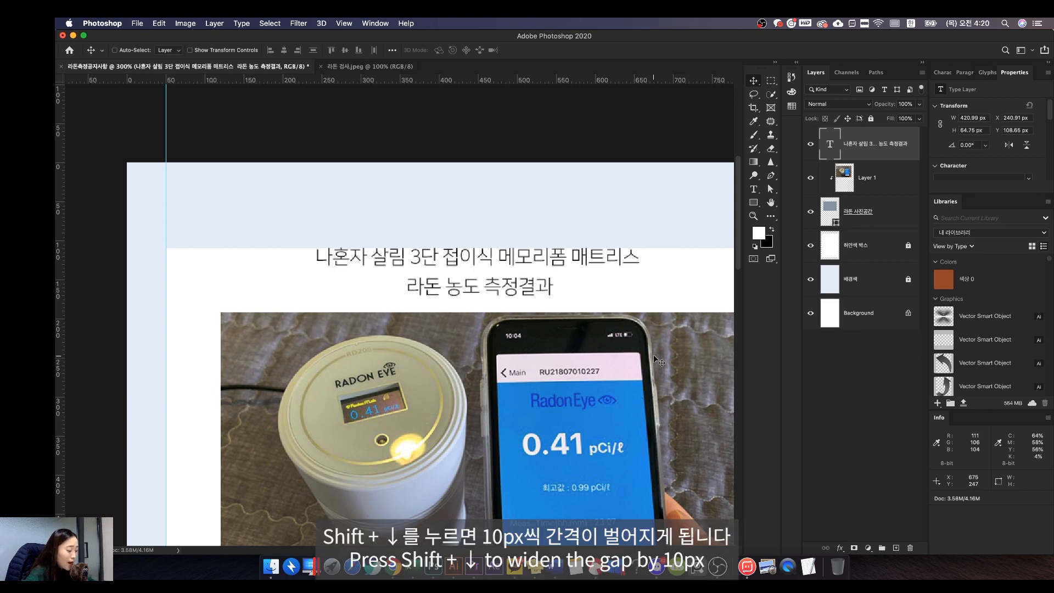
{"action": "key", "text": "shift+Down"}
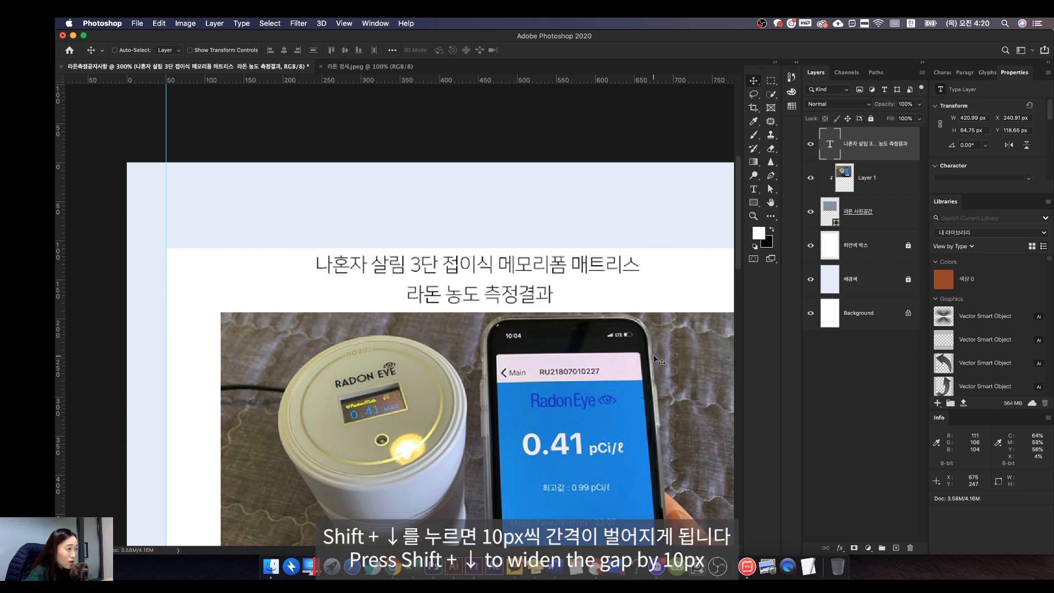
{"action": "key", "text": "super"}
{"action": "mouse_move", "coordinate": [581, 249]}
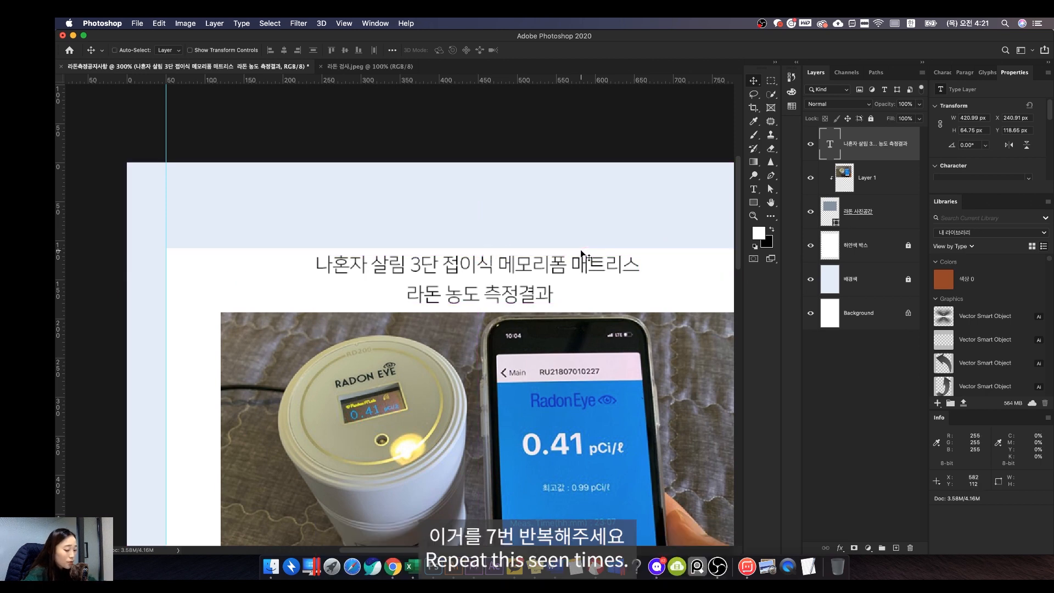
{"action": "key", "text": "shift+Down"}
{"action": "key", "text": "shift+Down"}
{"action": "key", "text": "shift+Down"}
{"action": "key", "text": "shift+Down"}
{"action": "key", "text": "shift+Down"}
{"action": "key", "text": "shift+Down"}
{"action": "key", "text": "shift+Down"}
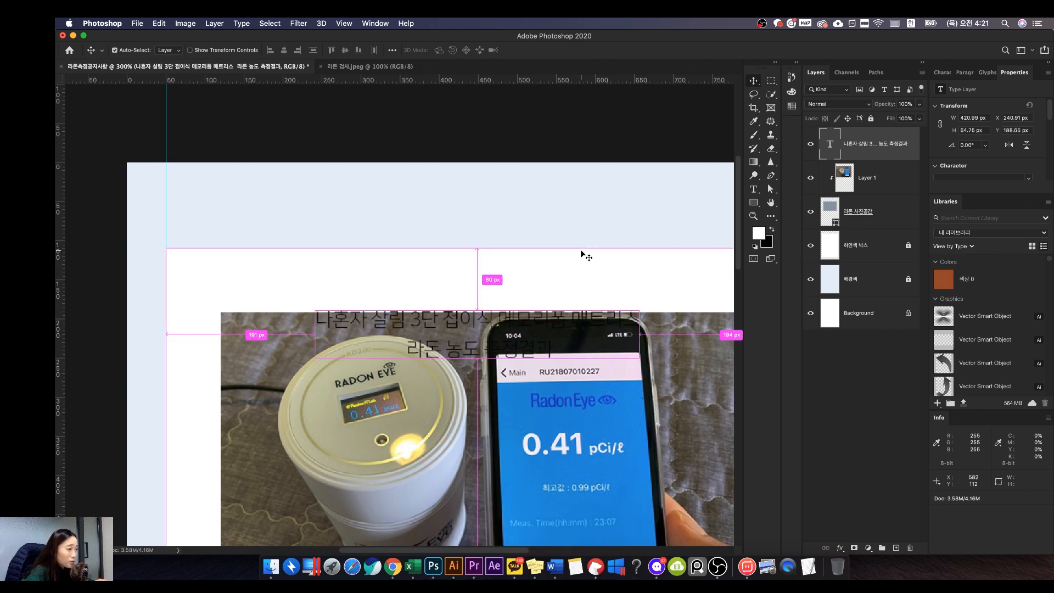
Move Layer 1 and the 라돈 사진공간 shape together below the title, shifting them down 80 px to open a gap
{"action": "left_click_drag", "start_coordinate": [601, 264], "coordinate": [637, 69]}
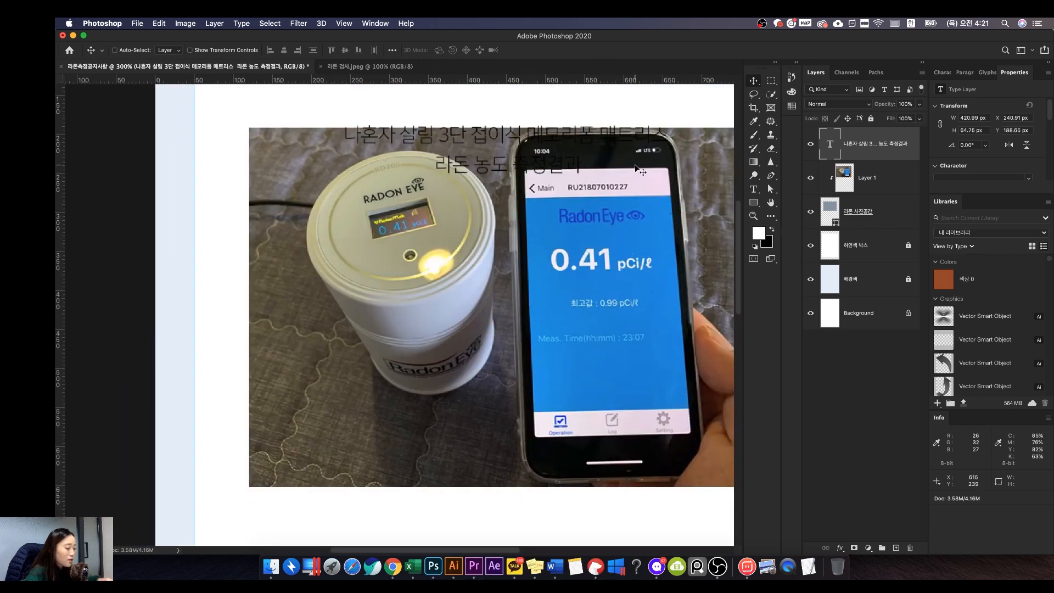
{"action": "key", "text": "super+1"}
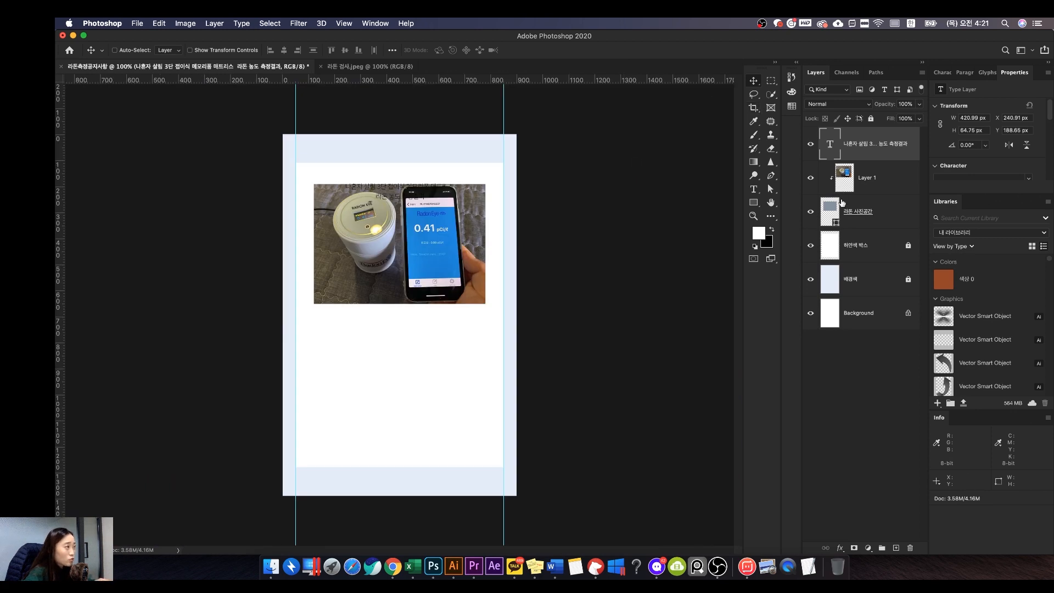
{"action": "left_click", "coordinate": [858, 210]}
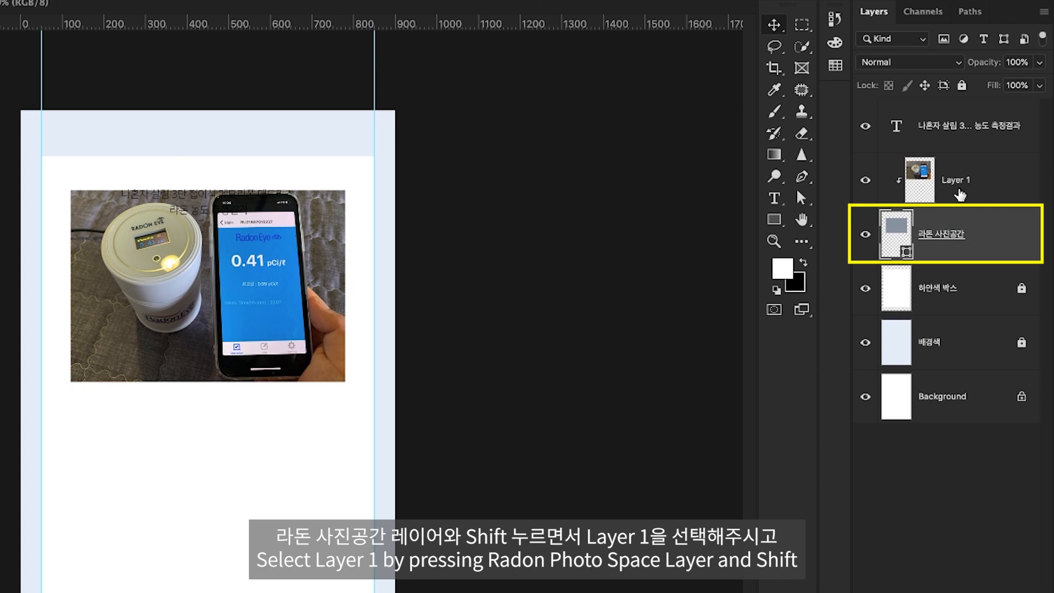
{"action": "left_click", "coordinate": [960, 195], "text": "shift"}
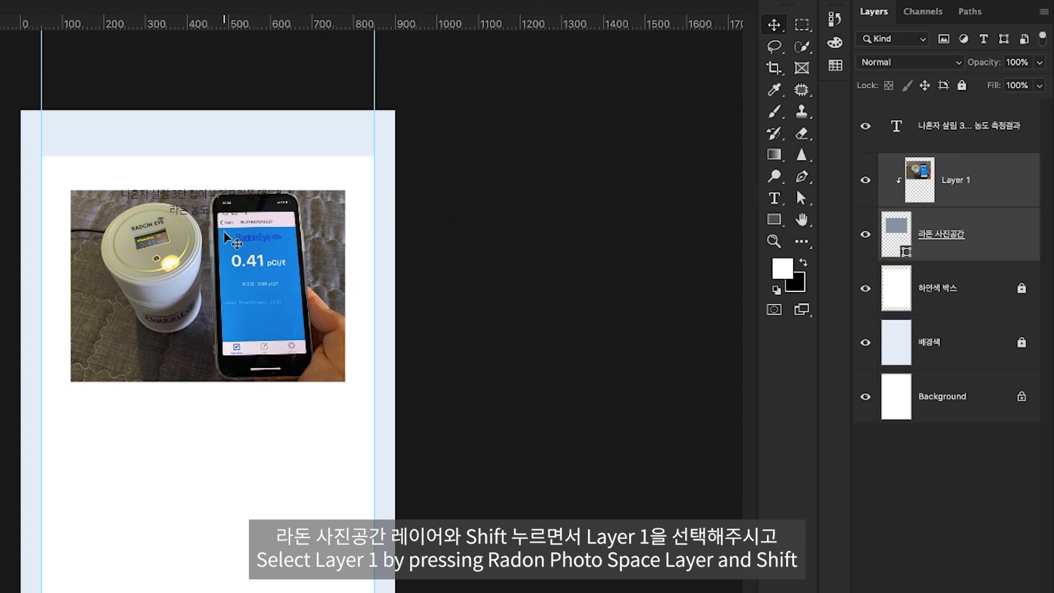
{"action": "left_click_drag", "start_coordinate": [227, 237], "coordinate": [226, 262]}
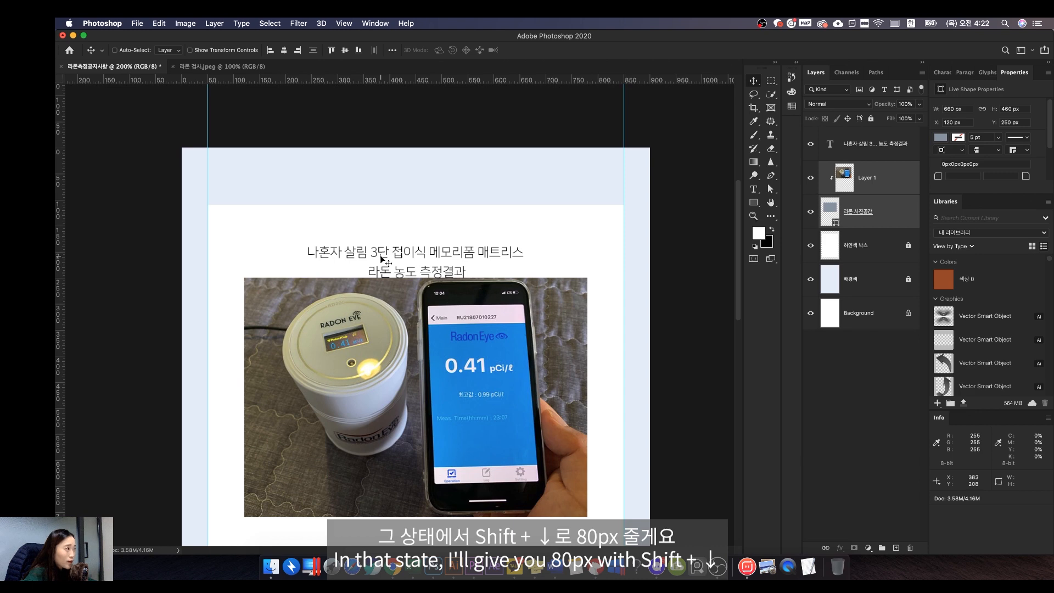
{"action": "key", "text": "shift+Down"}
{"action": "key", "text": "shift+Down"}
{"action": "key", "text": "shift+Down"}
{"action": "key", "text": "shift+Down"}
{"action": "key", "text": "shift+Down"}
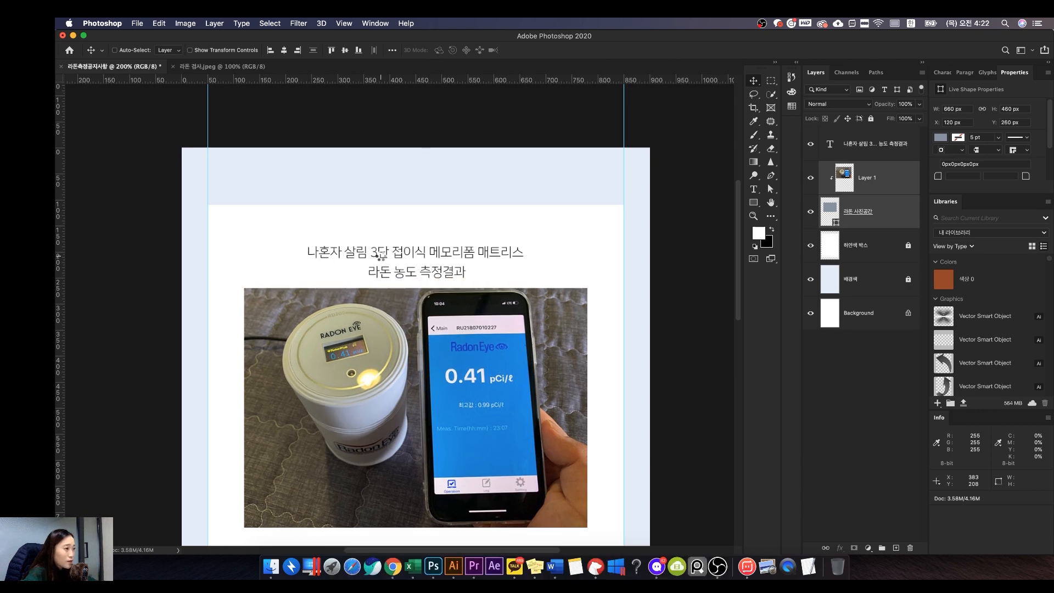
{"action": "key", "text": "shift+Down"}
{"action": "key", "text": "shift+Down"}
Consult the 라돈시험인증서.psd reference, and set the title's second line, 라돈 농도 측정결과, to 나눔스퀘어 ExtraBold
{"action": "left_click_drag", "start_coordinate": [477, 115], "coordinate": [774, 168]}
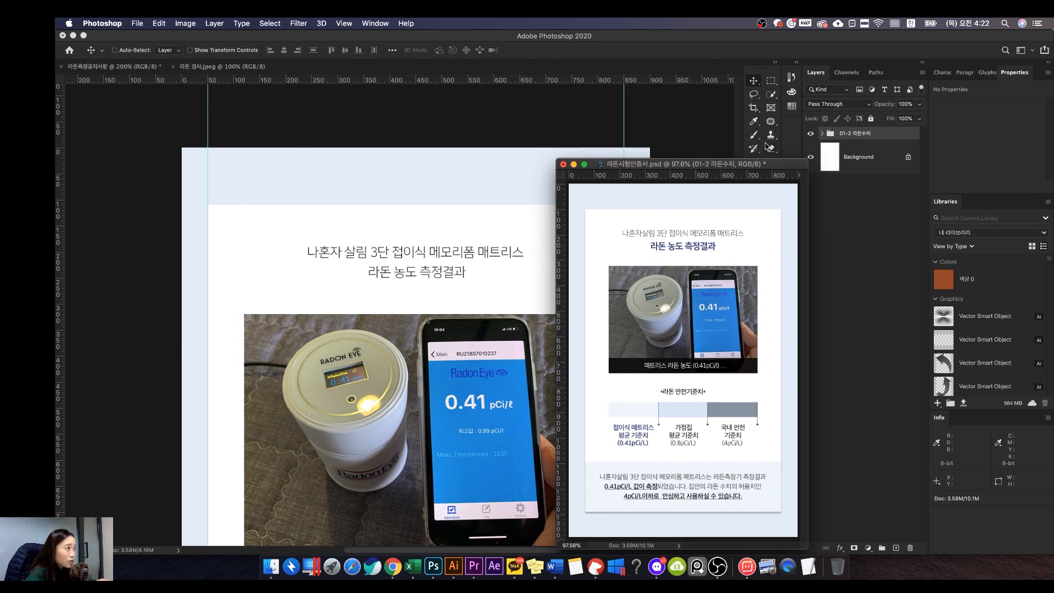
{"action": "left_click_drag", "start_coordinate": [773, 167], "coordinate": [419, 169]}
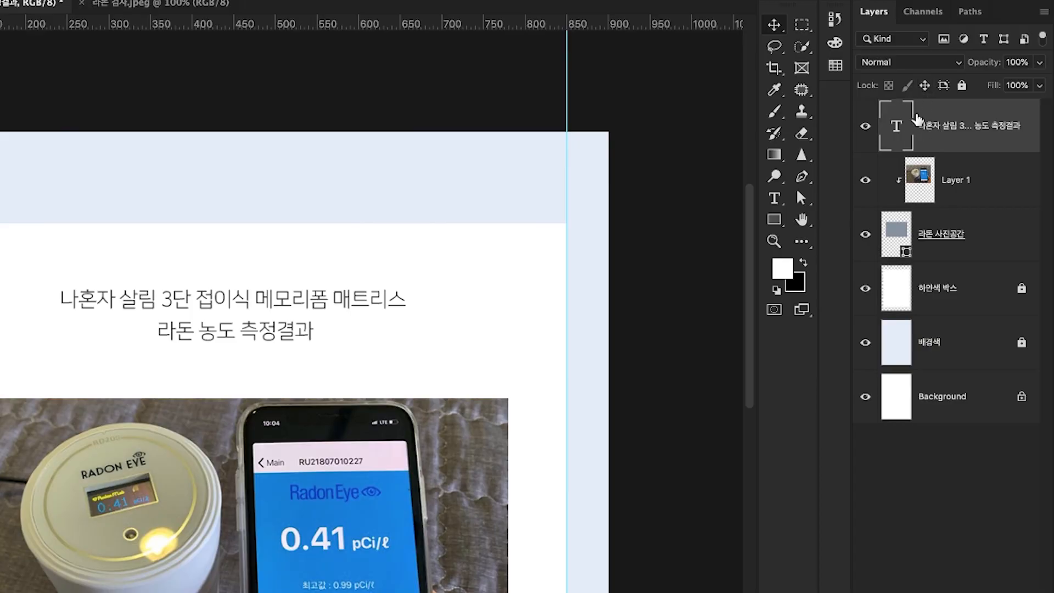
{"action": "double_click", "coordinate": [881, 131]}
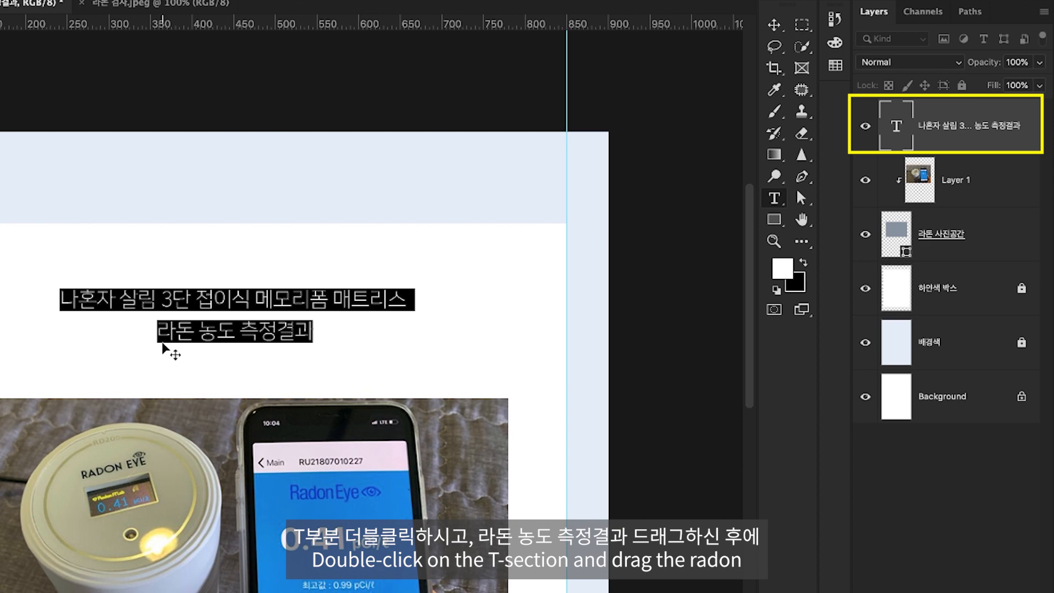
{"action": "left_click_drag", "start_coordinate": [157, 329], "coordinate": [315, 338]}
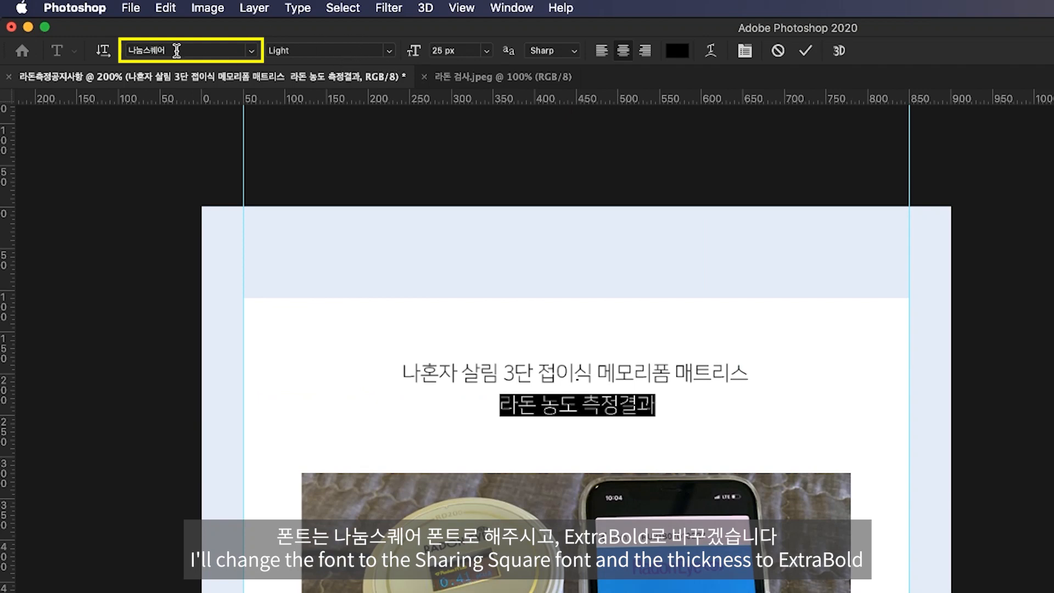
{"action": "left_click", "coordinate": [387, 52]}
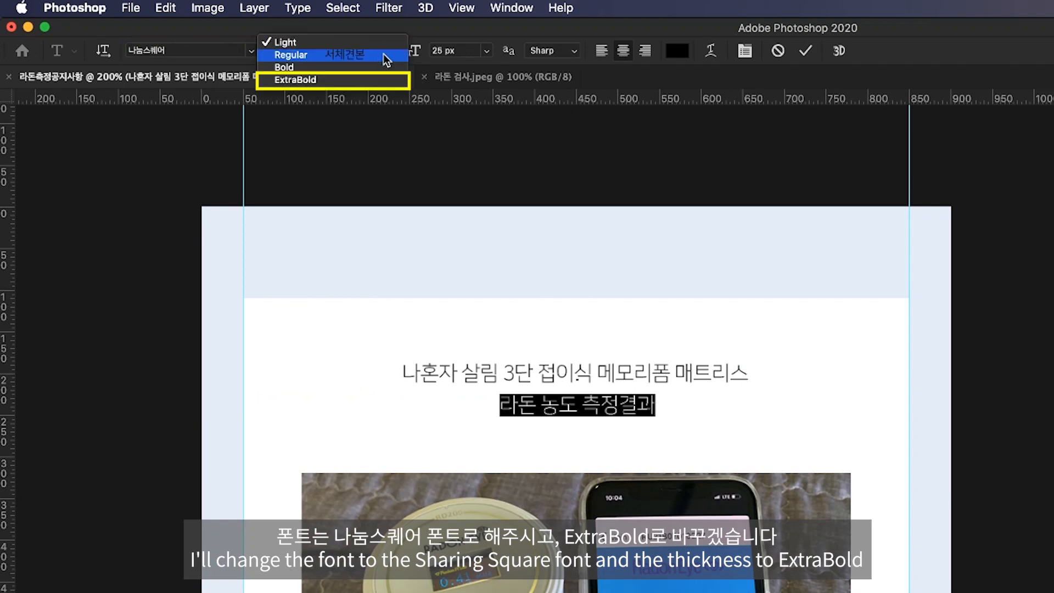
{"action": "left_click", "coordinate": [374, 82]}
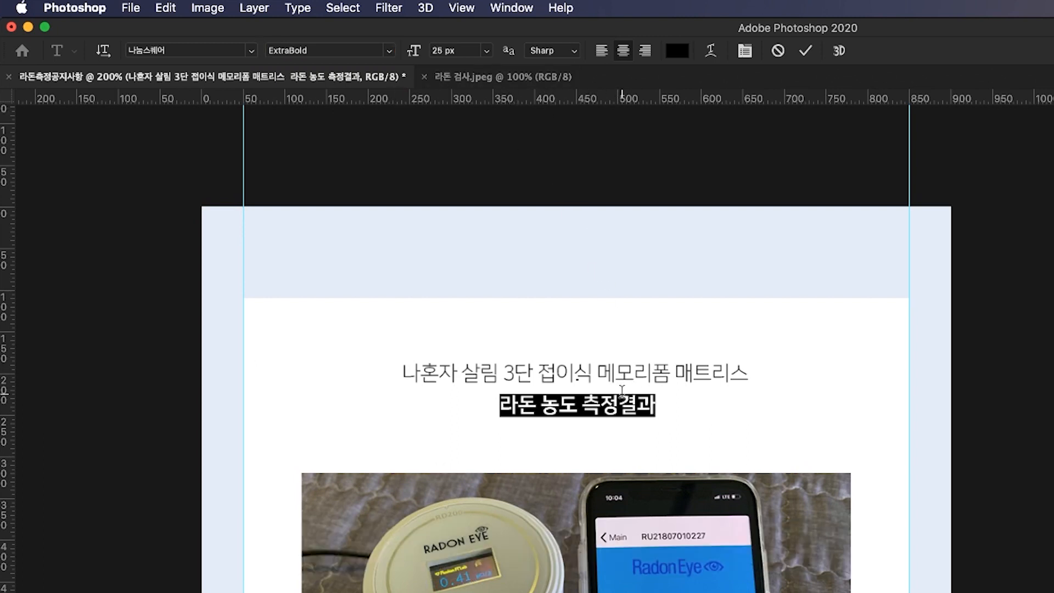
Check the font size of the title's first line, 나혼자 살림 3단 접이식 메모리폼 매트리스
{"action": "left_click", "coordinate": [396, 369]}
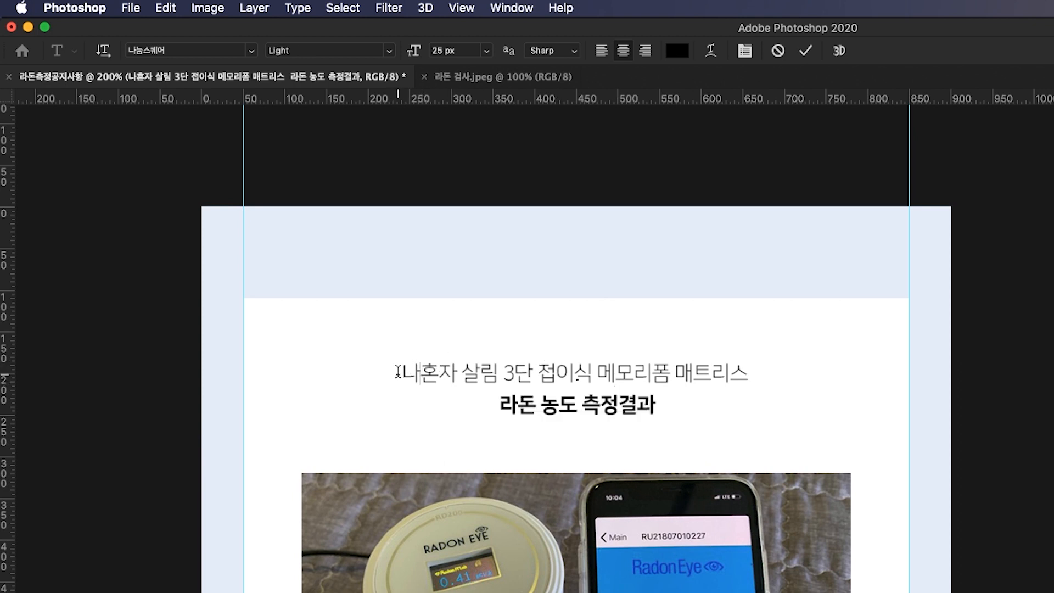
{"action": "left_click_drag", "start_coordinate": [397, 369], "coordinate": [749, 371]}
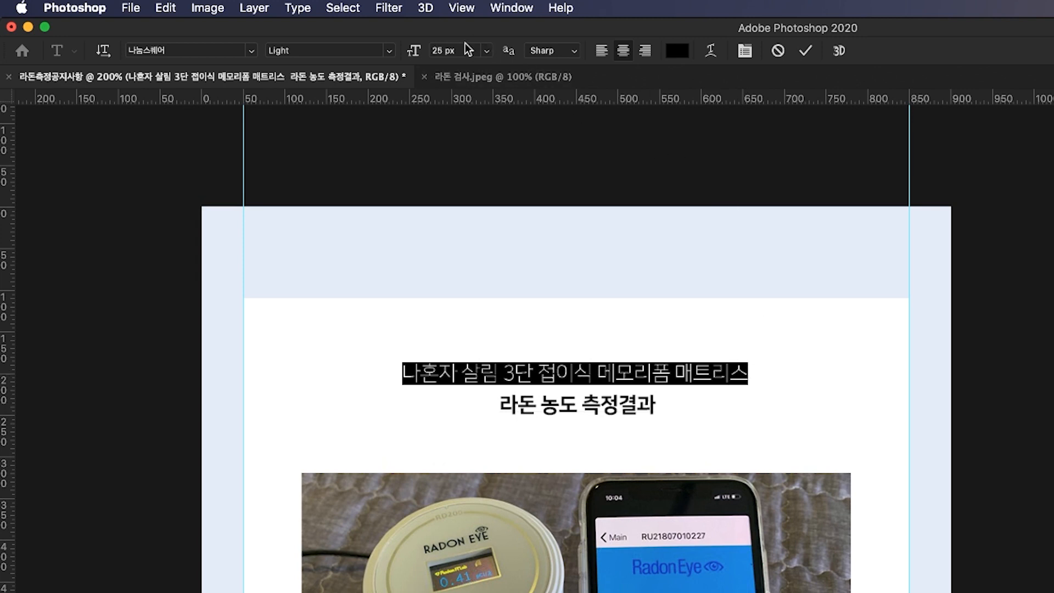
{"action": "left_click", "coordinate": [456, 50]}
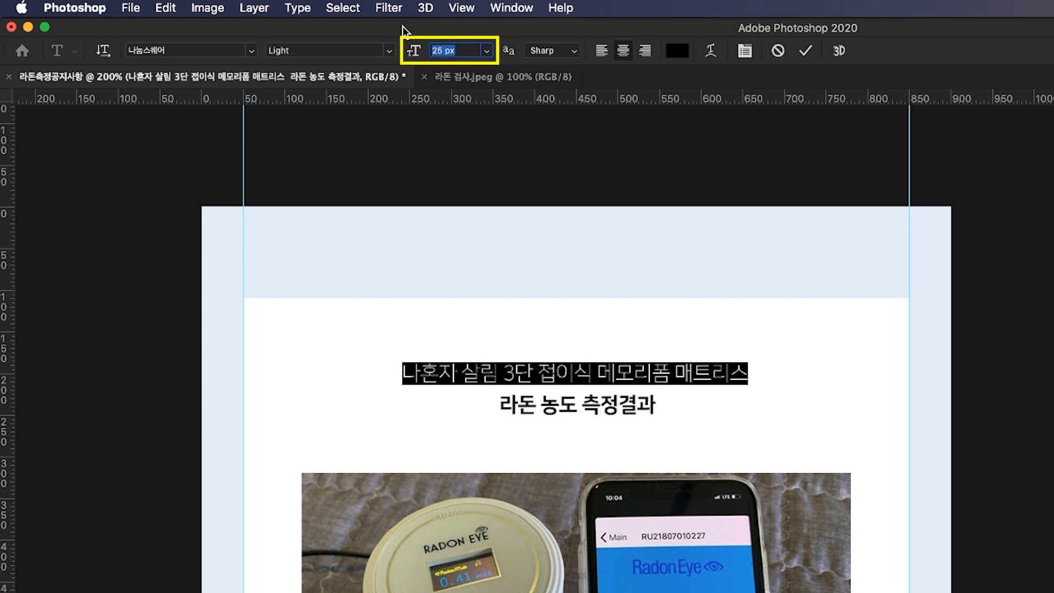
{"action": "left_click", "coordinate": [577, 376]}
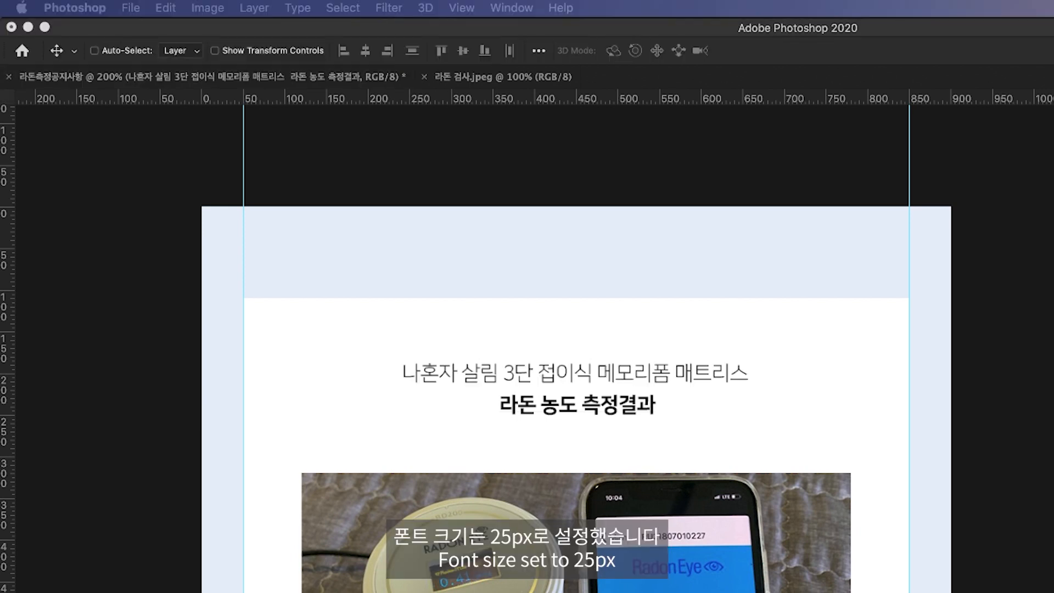
Set the font size of the second title line, 라돈 농도 측정결과, to 35 px
{"action": "left_click", "coordinate": [522, 414]}
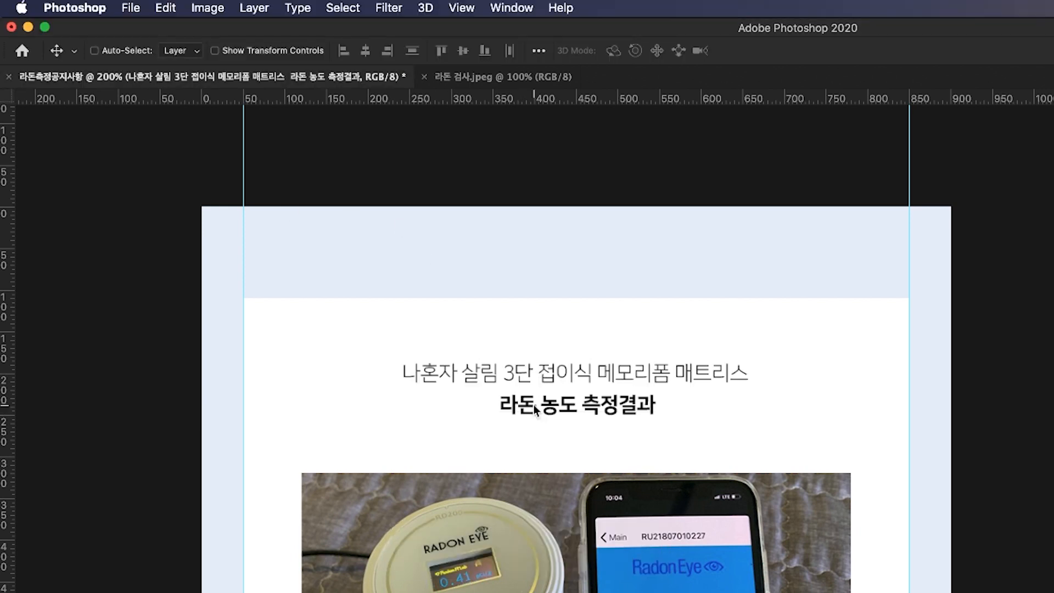
{"action": "key", "text": "t"}
{"action": "left_click_drag", "start_coordinate": [501, 408], "coordinate": [664, 411]}
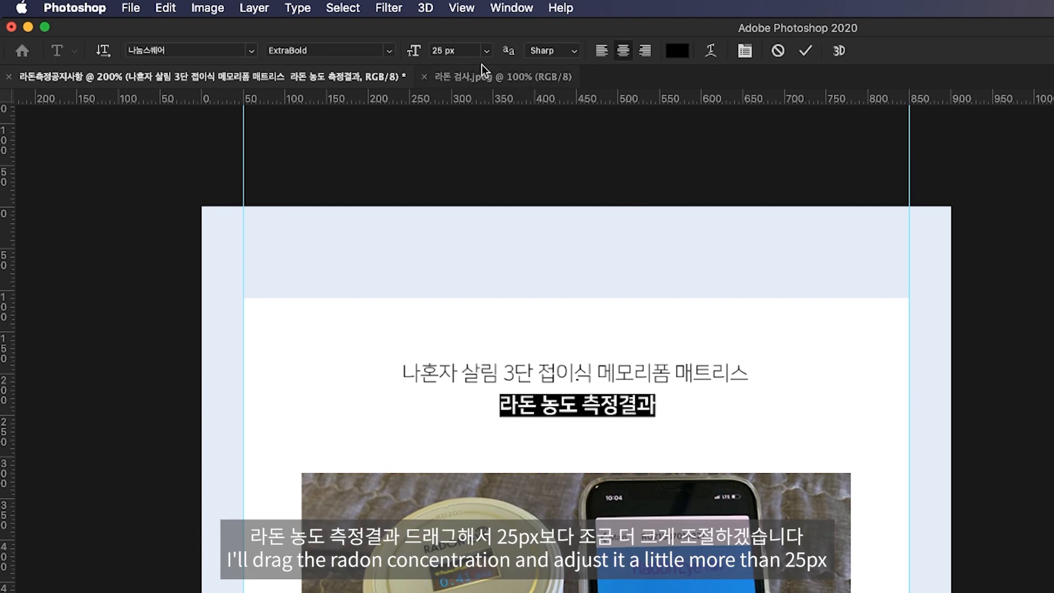
{"action": "left_click", "coordinate": [472, 50]}
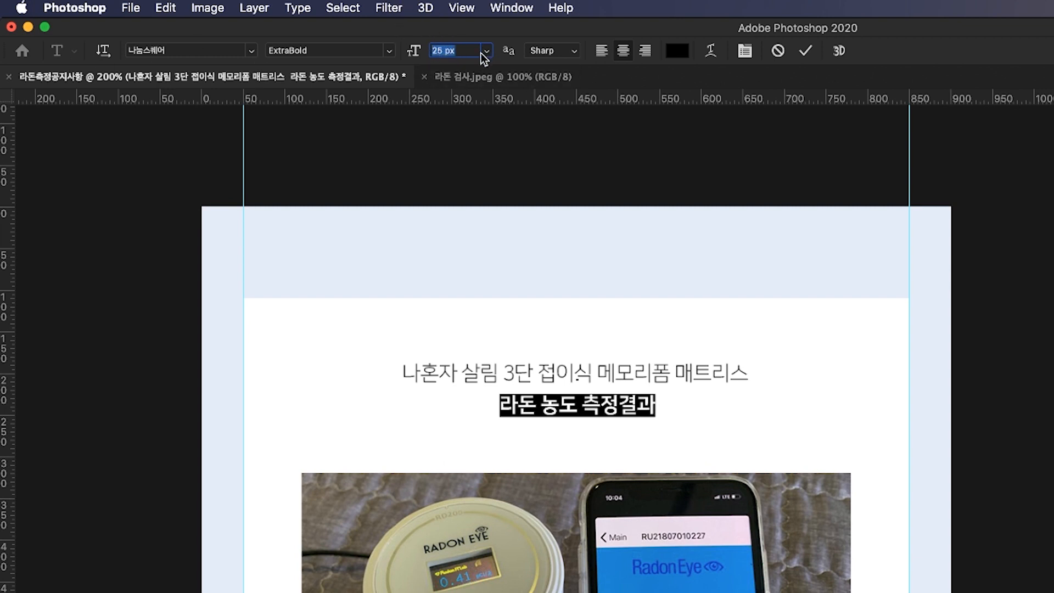
{"action": "key", "text": "Up"}
{"action": "key", "text": "Up"}
{"action": "key", "text": "Up"}
{"action": "key", "text": "Up"}
{"action": "key", "text": "Up"}
{"action": "key", "text": "Up"}
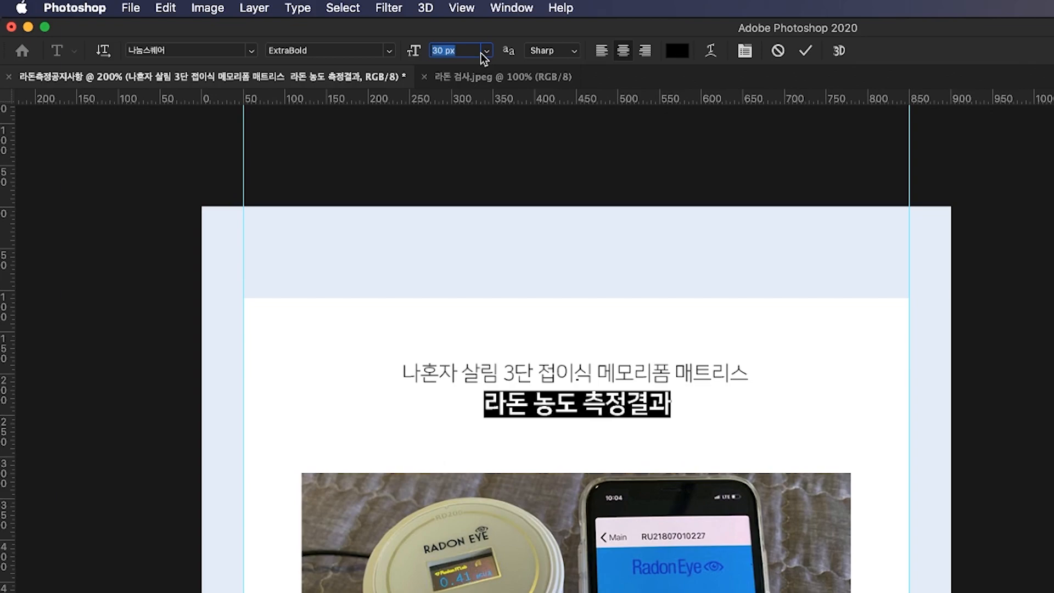
{"action": "key", "text": "Up"}
{"action": "key", "text": "Up"}
{"action": "key", "text": "Up"}
{"action": "key", "text": "Up"}
{"action": "key", "text": "super+Return"}
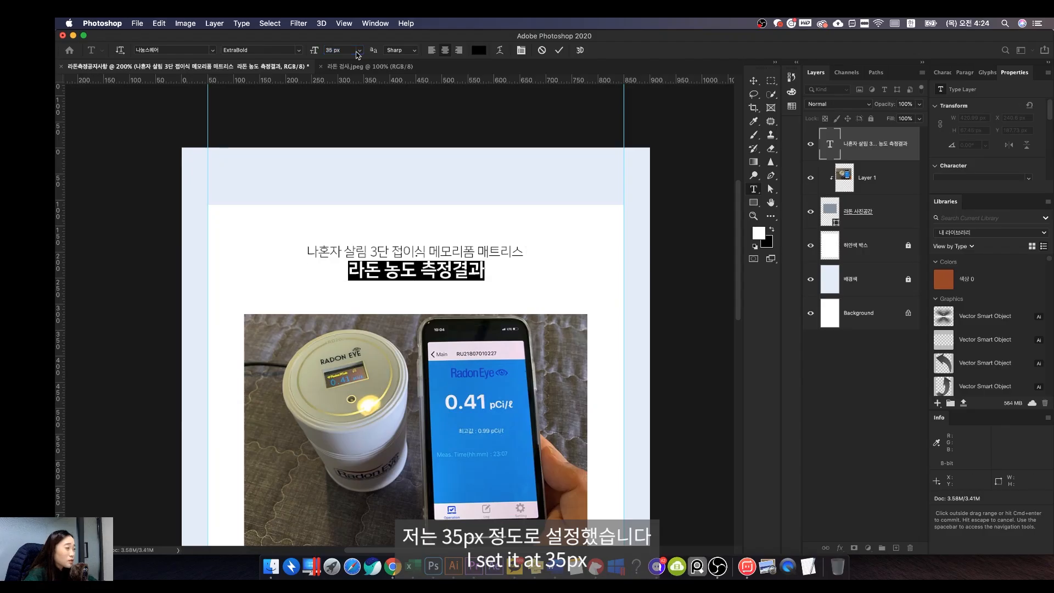
{"action": "key", "text": "super+Return"}
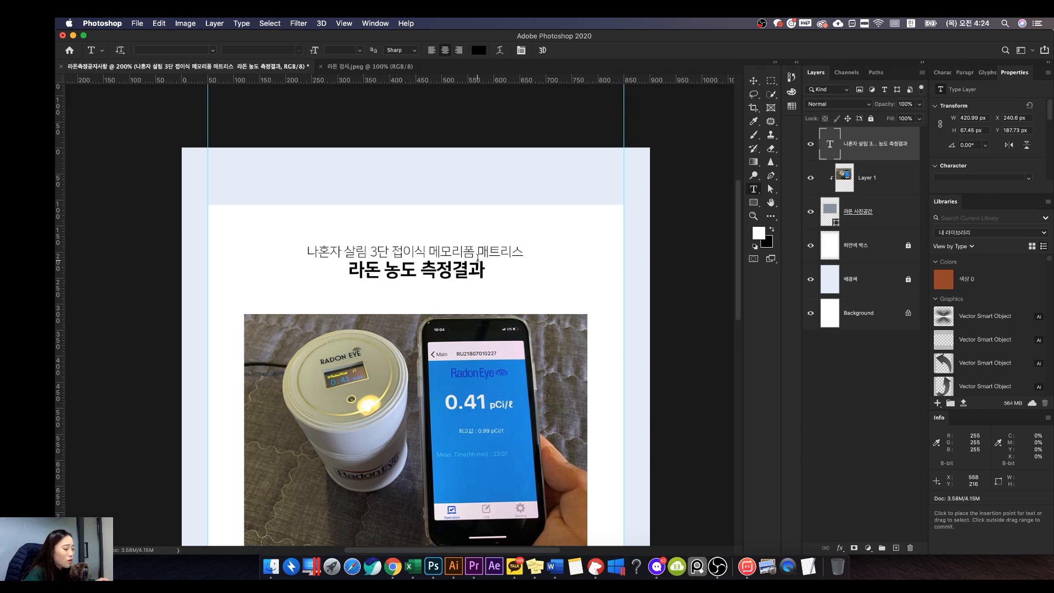
Set the leading of both title lines to 50 px
{"action": "key", "text": "super+minus"}
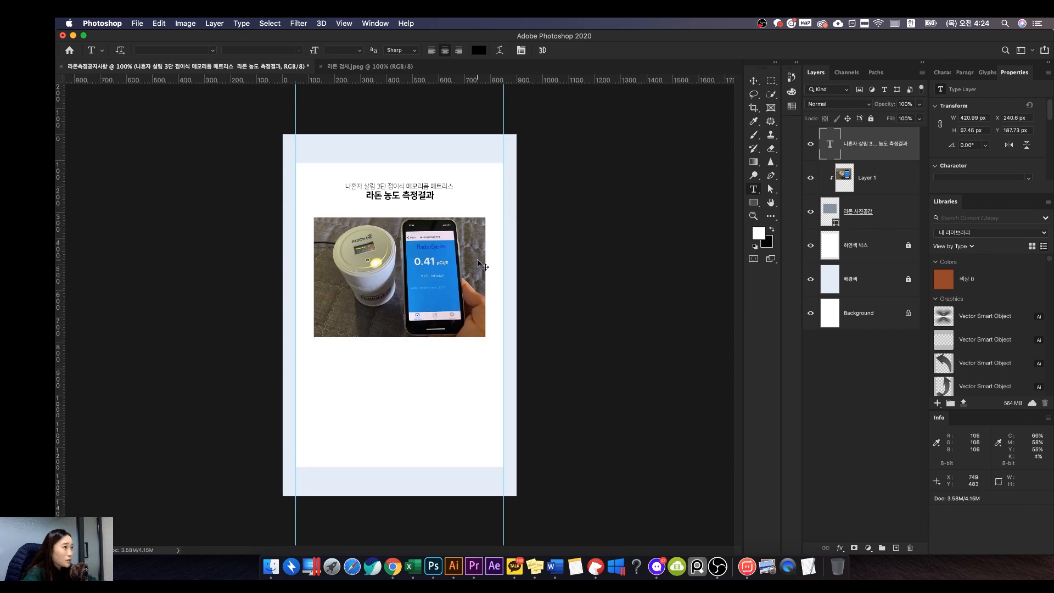
{"action": "key", "text": "super+equal"}
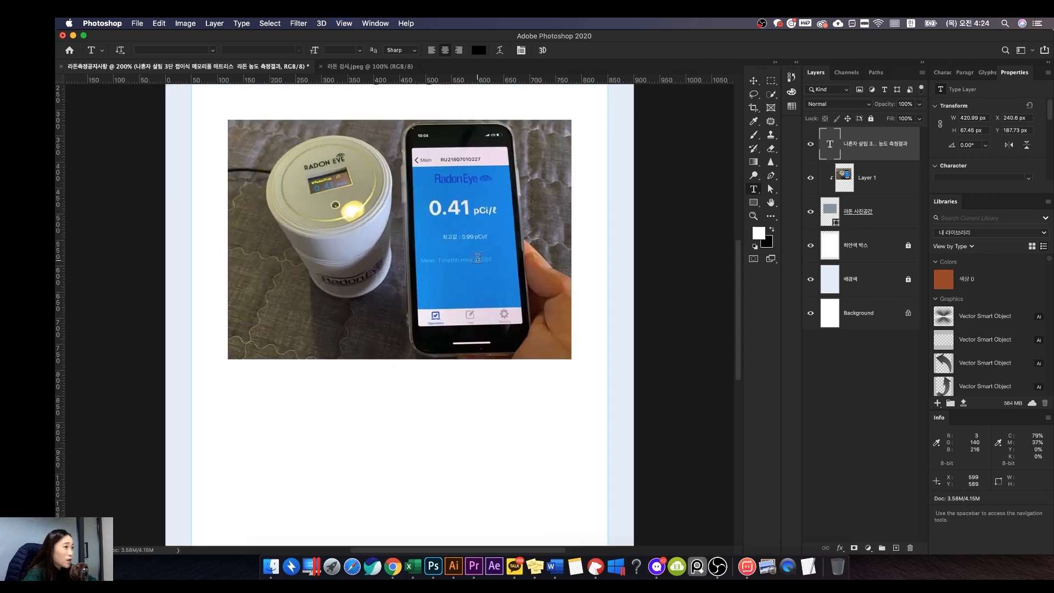
{"action": "left_click_drag", "start_coordinate": [477, 259], "coordinate": [489, 400]}
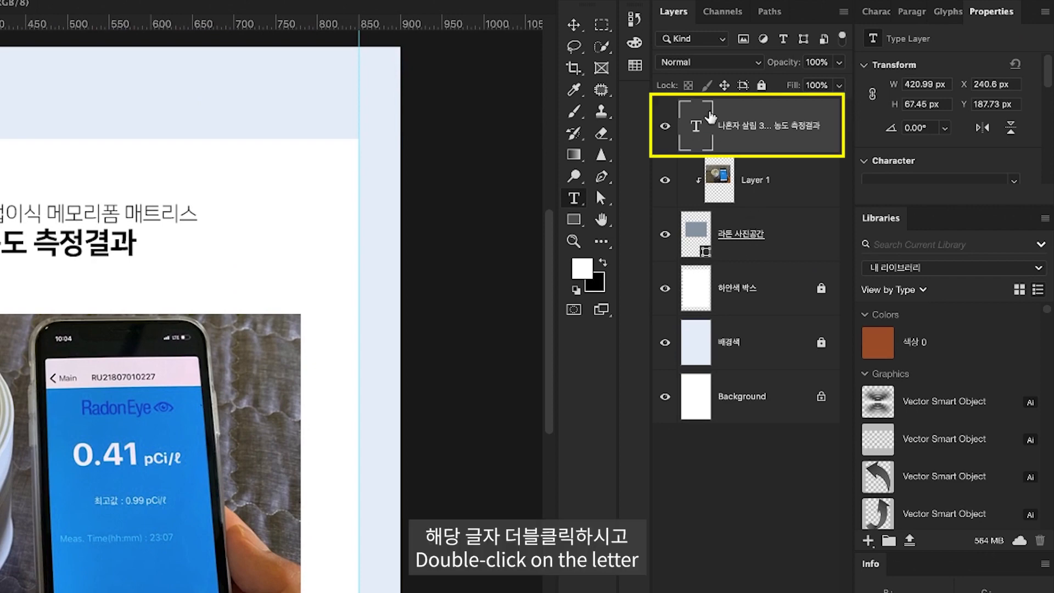
{"action": "double_click", "coordinate": [698, 126]}
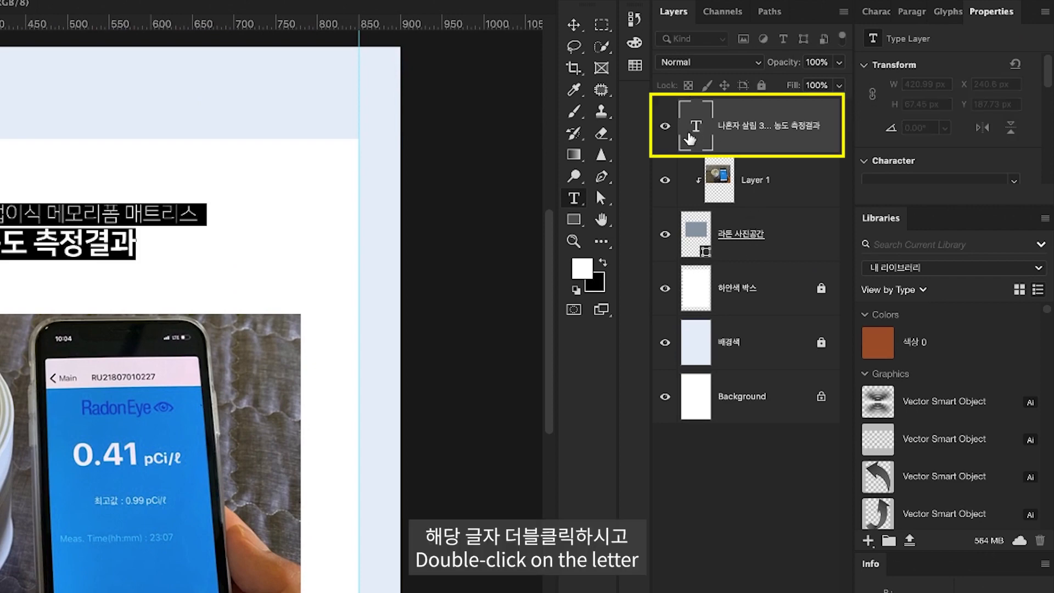
{"action": "left_click", "coordinate": [879, 17]}
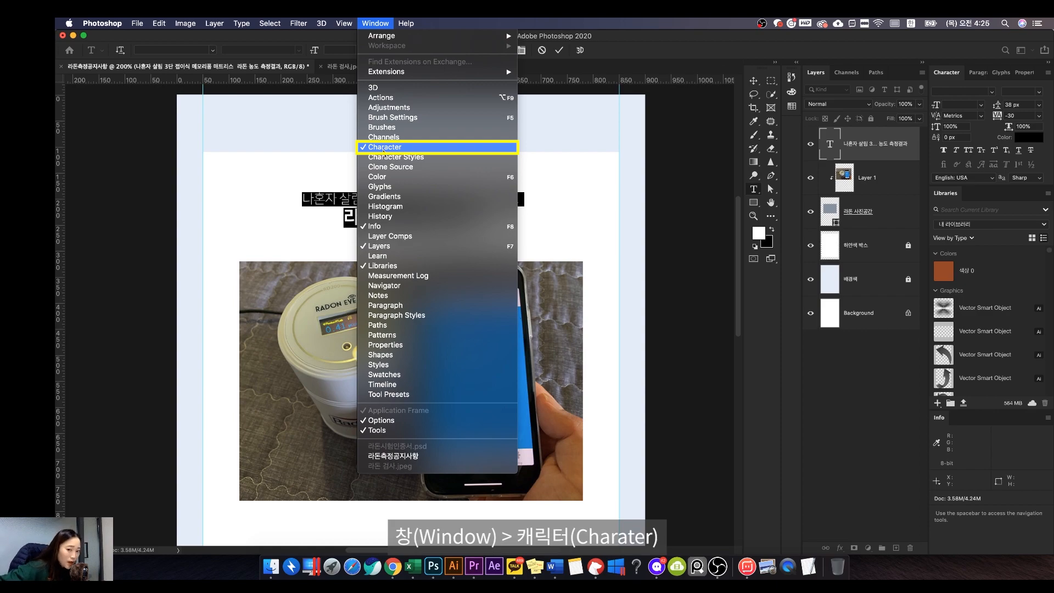
{"action": "left_click", "coordinate": [383, 148]}
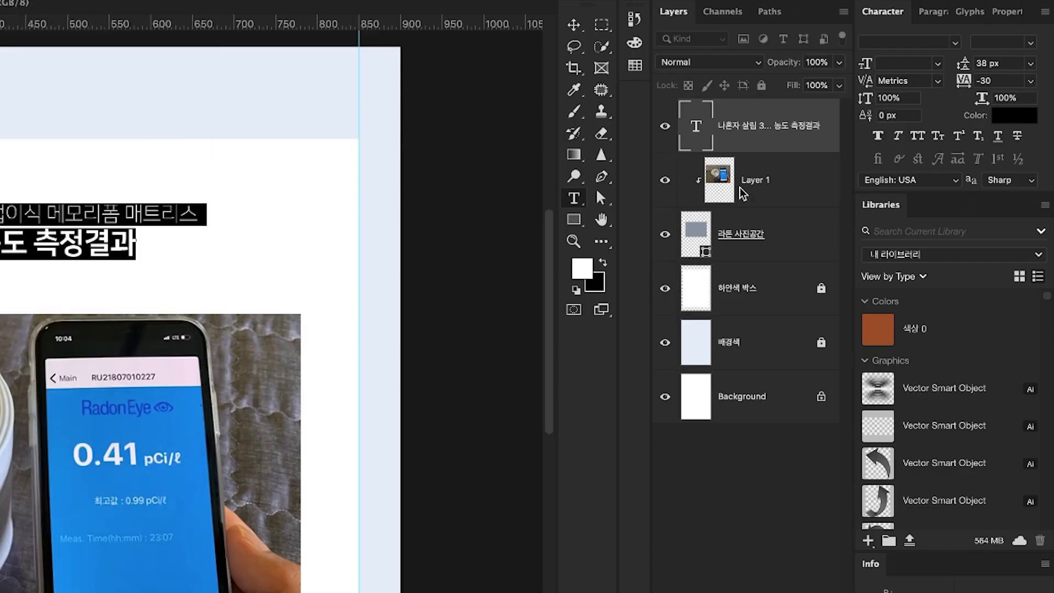
{"action": "left_click", "coordinate": [995, 64]}
{"action": "type", "text": "50"}
{"action": "key", "text": "Return"}
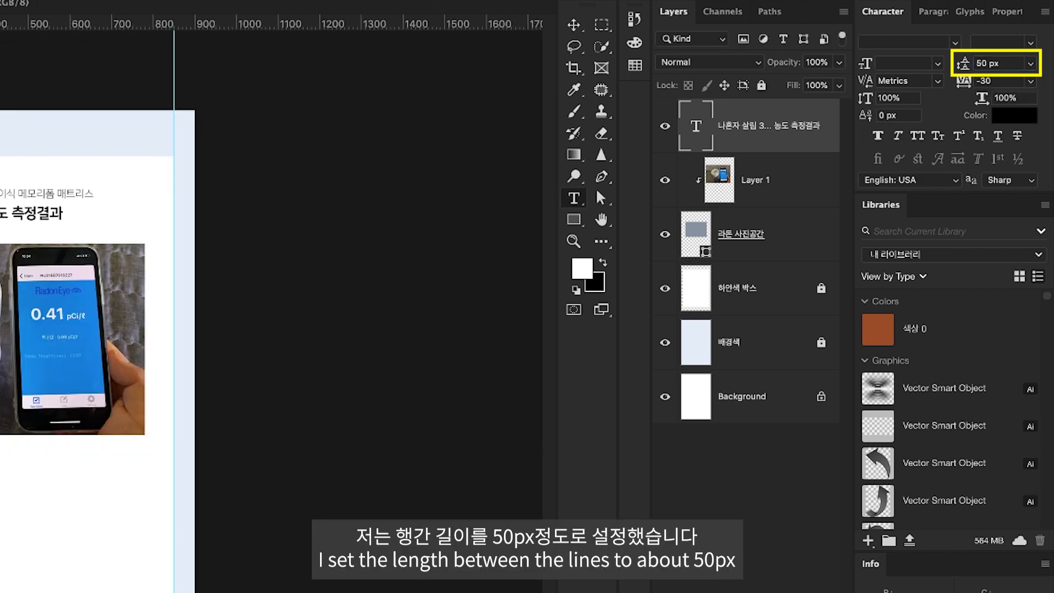
{"action": "left_click", "coordinate": [997, 63]}
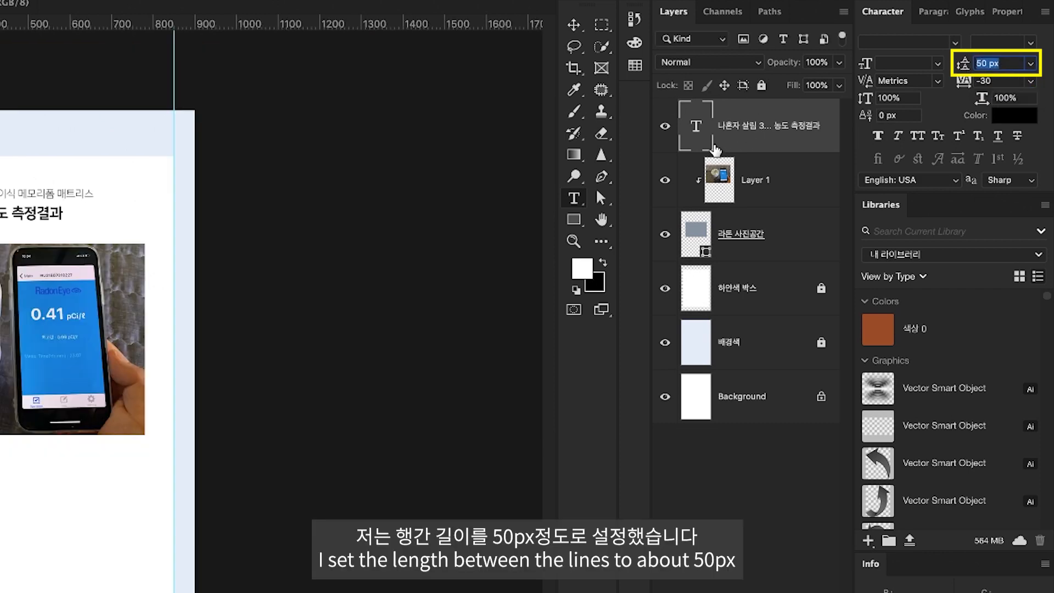
Color the second title line, 라돈 농도 측정결과, dark blue 002e7a
{"action": "double_click", "coordinate": [696, 126]}
{"action": "left_click", "coordinate": [367, 197]}
{"action": "left_click_drag", "start_coordinate": [367, 197], "coordinate": [439, 202]}
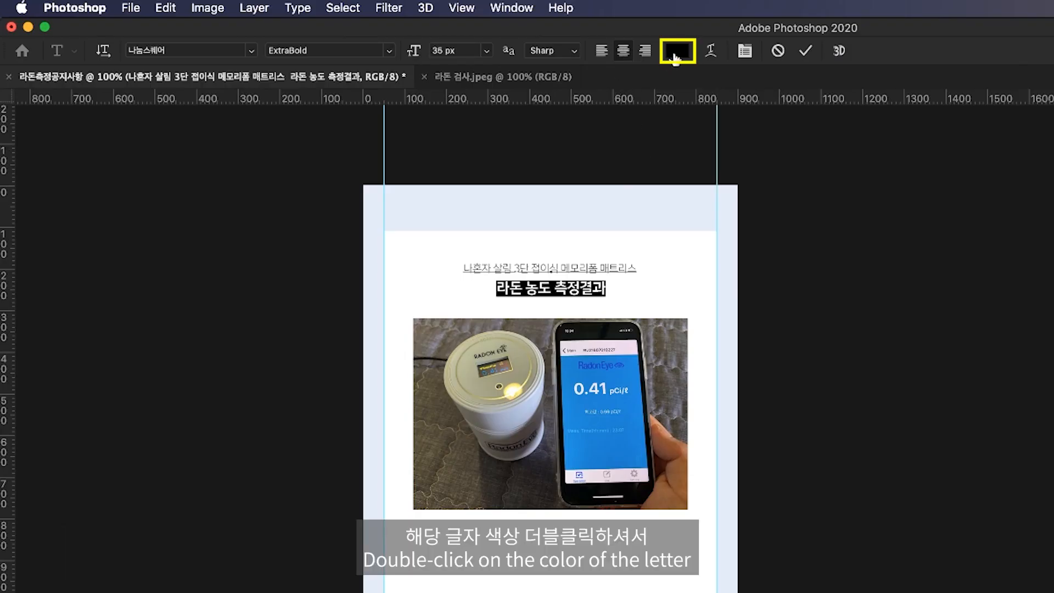
{"action": "double_click", "coordinate": [678, 50]}
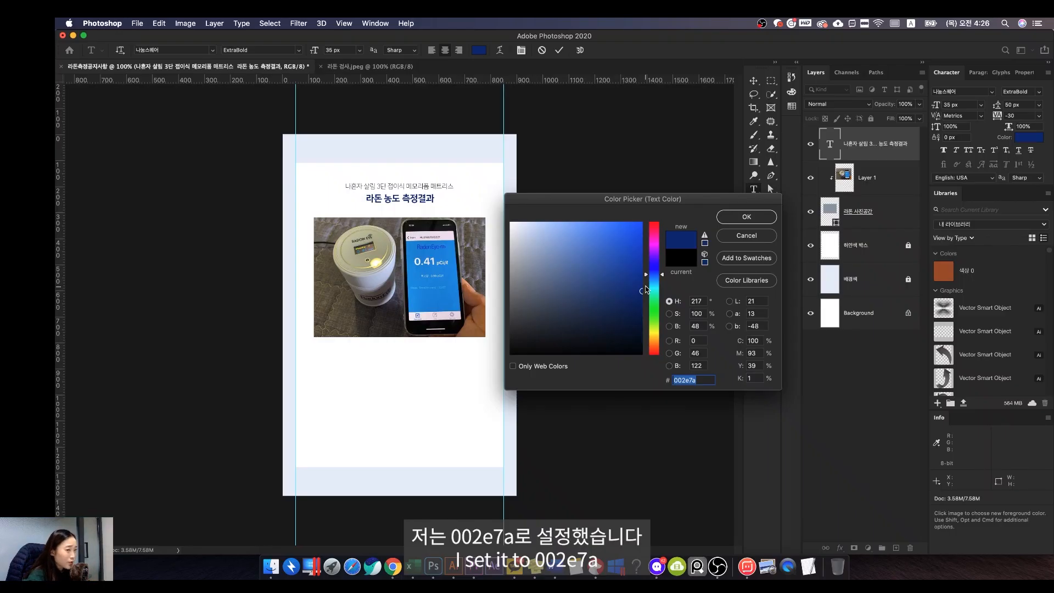
{"action": "left_click", "coordinate": [765, 218]}
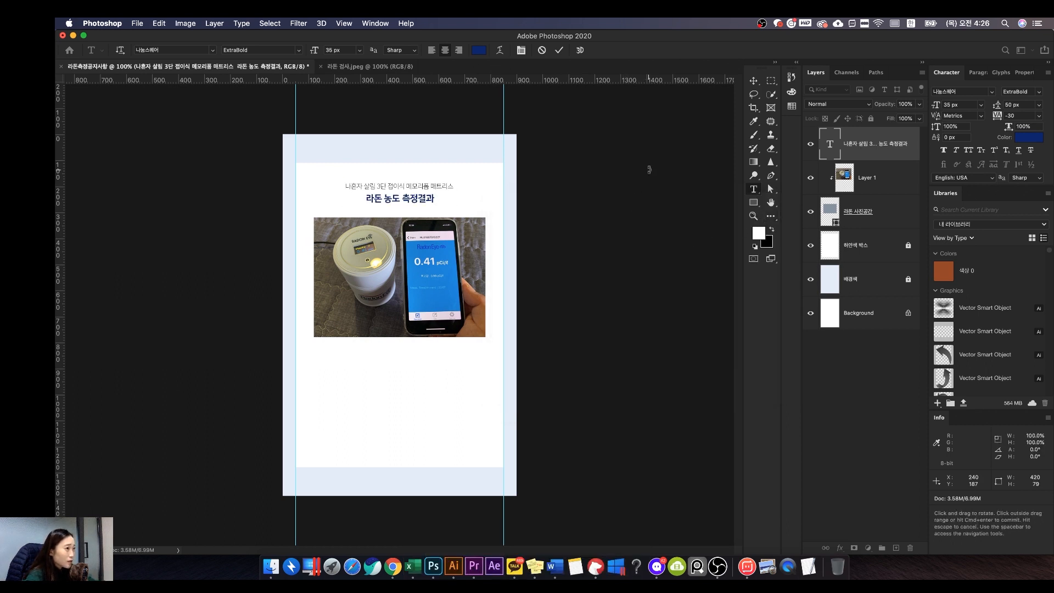
{"action": "key", "text": "super+Return"}
{"action": "key", "text": "v"}
{"action": "key", "text": "super"}
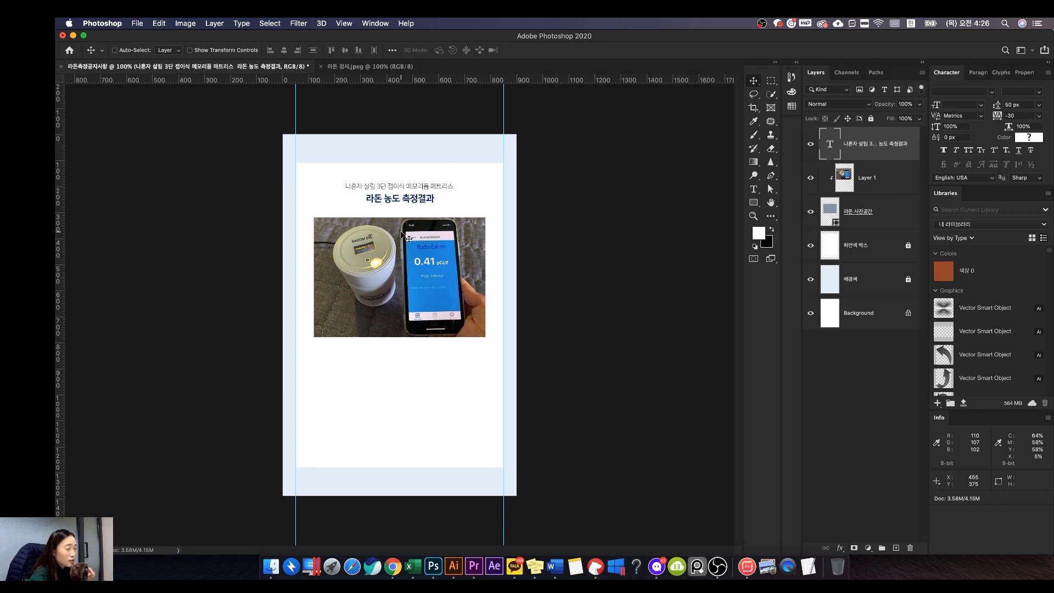
Move Layer 1 and the 라돈 사진공간 shape together straight up until the photo meets the bottom of the title text
{"action": "left_click", "coordinate": [892, 187]}
{"action": "left_click", "coordinate": [889, 211], "text": "shift"}
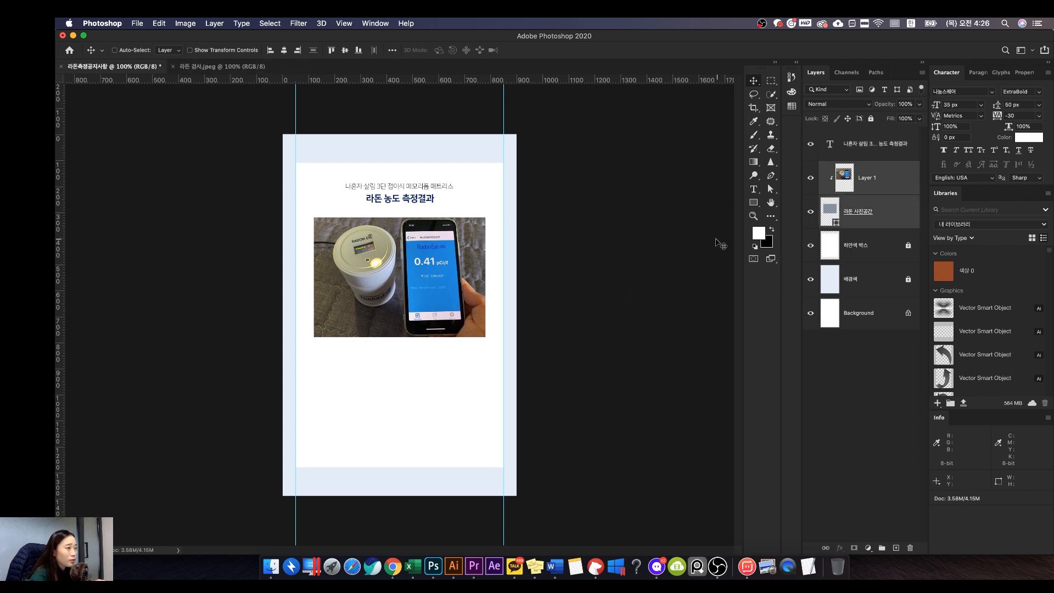
{"action": "key", "text": "super"}
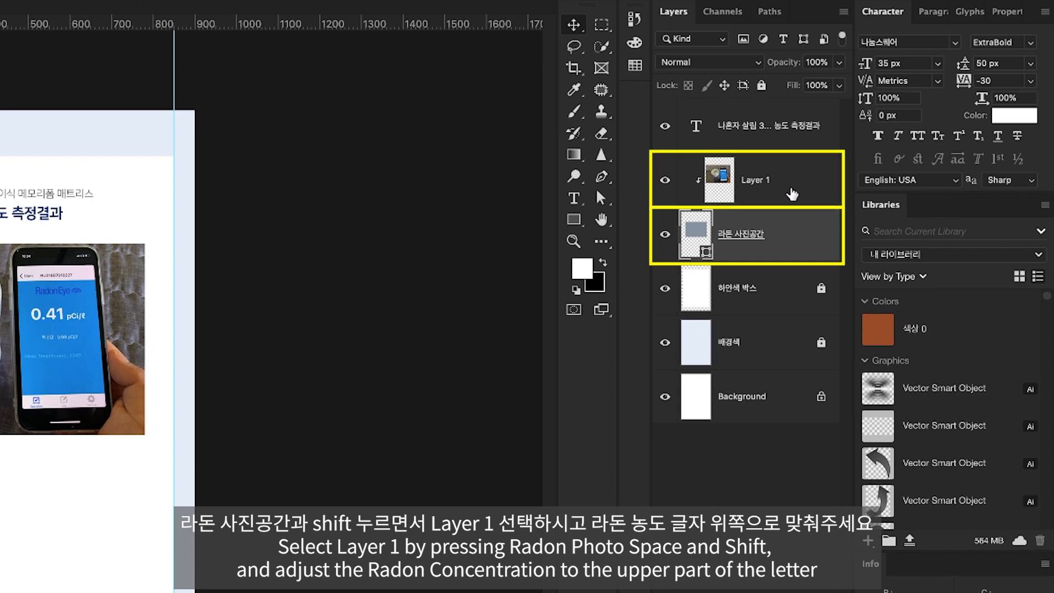
{"action": "left_click", "coordinate": [793, 192], "text": "shift"}
{"action": "left_click_drag", "start_coordinate": [53, 274], "coordinate": [53, 251]}
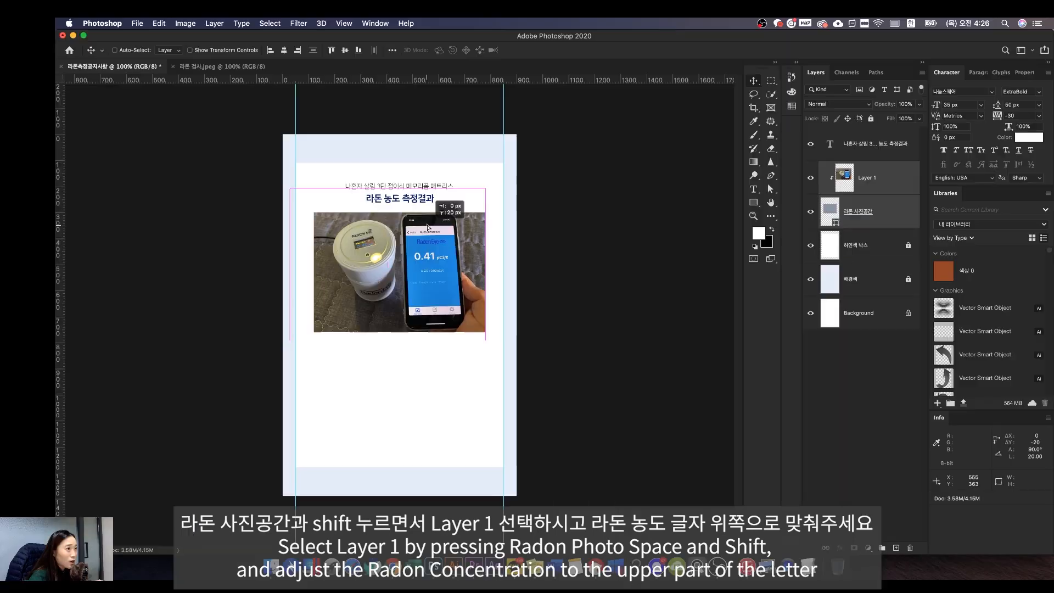
{"action": "left_click_drag", "start_coordinate": [427, 222], "coordinate": [439, 220]}
{"action": "scroll", "coordinate": [385, 180], "scroll_direction": "up", "scroll_amount": 2}
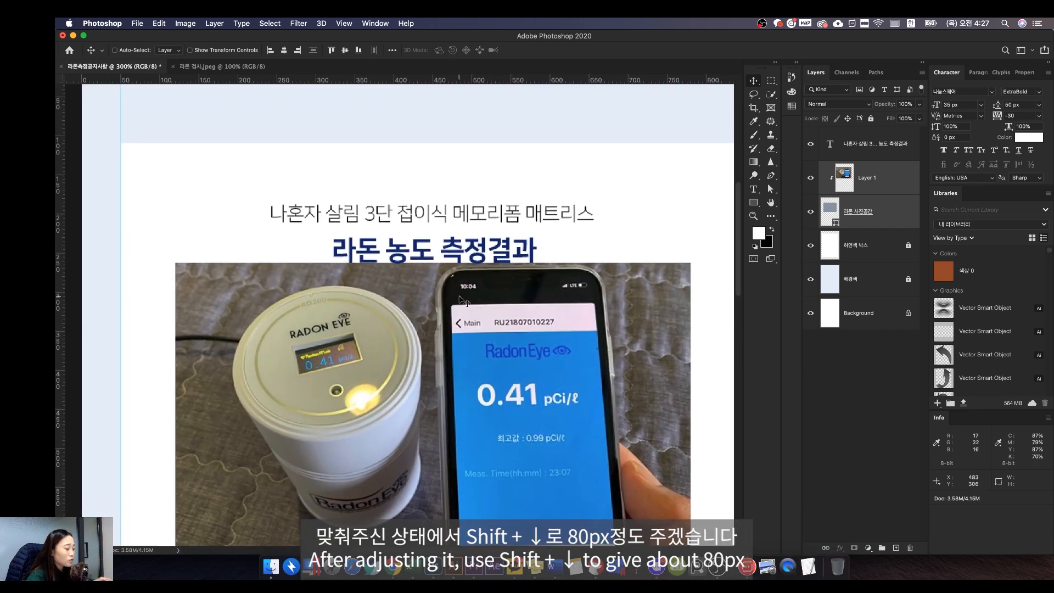
{"action": "scroll", "coordinate": [464, 301], "scroll_direction": "down", "scroll_amount": 3}
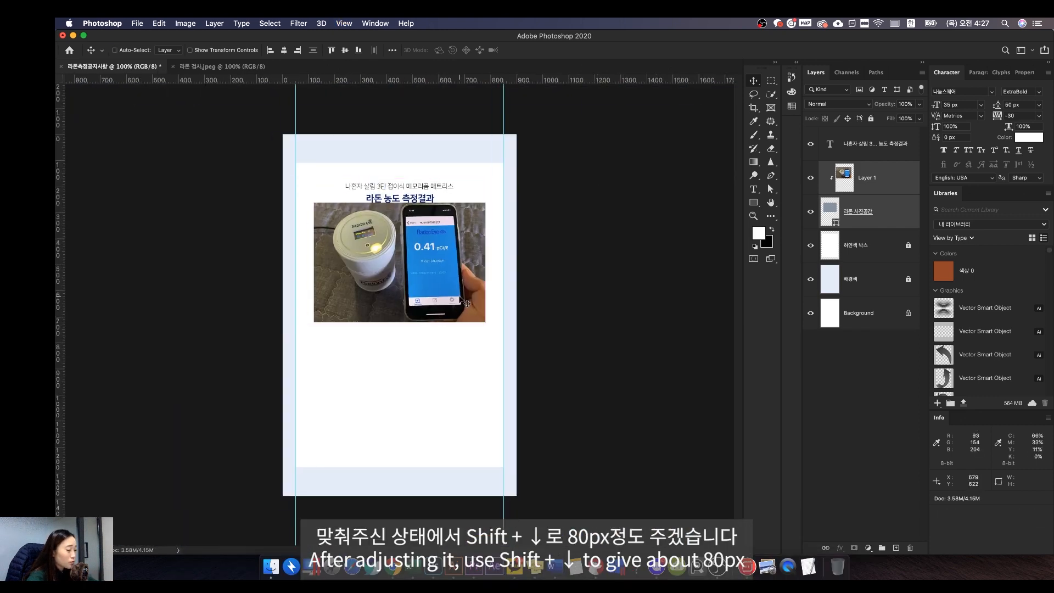
Shift Layer 1 and the 라돈 사진공간 shape down 80 px from the title
{"action": "key", "text": "shift+Down"}
{"action": "key", "text": "shift+Down"}
{"action": "key", "text": "shift+Down"}
{"action": "key", "text": "shift+Down"}
{"action": "key", "text": "shift+Down"}
{"action": "key", "text": "shift+Down"}
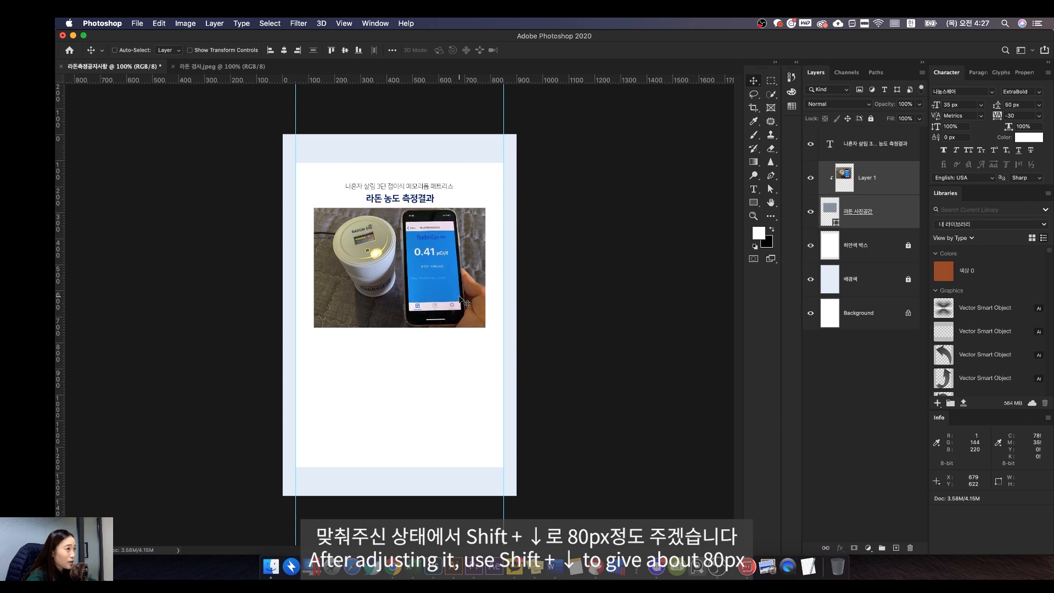
{"action": "key", "text": "shift+Down"}
{"action": "key", "text": "shift+Down"}
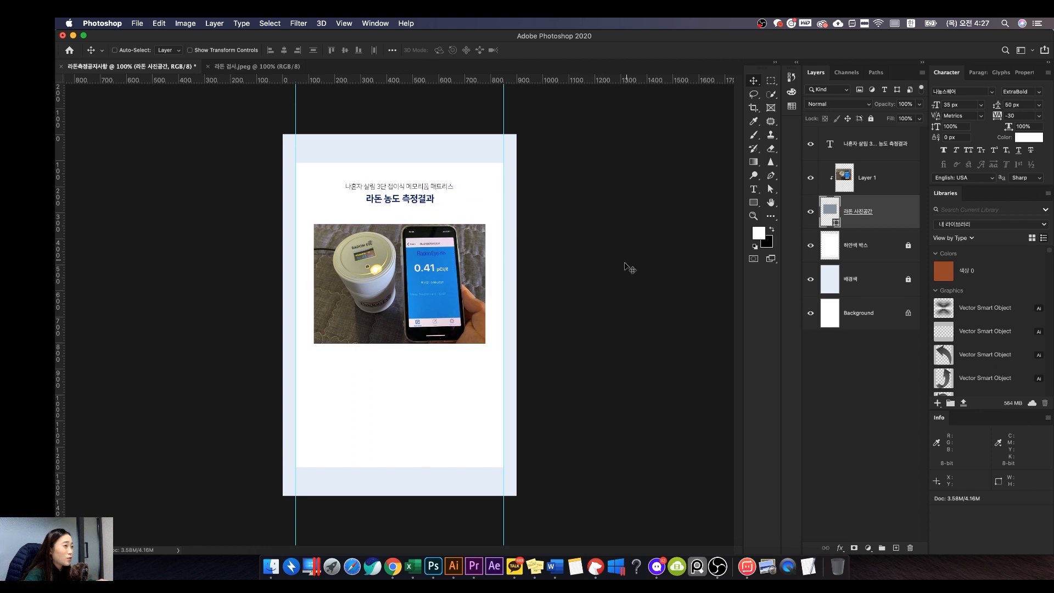
Compare the notice layout with the finished reference document 라돈시험인증서.psd
{"action": "key", "text": "super"}
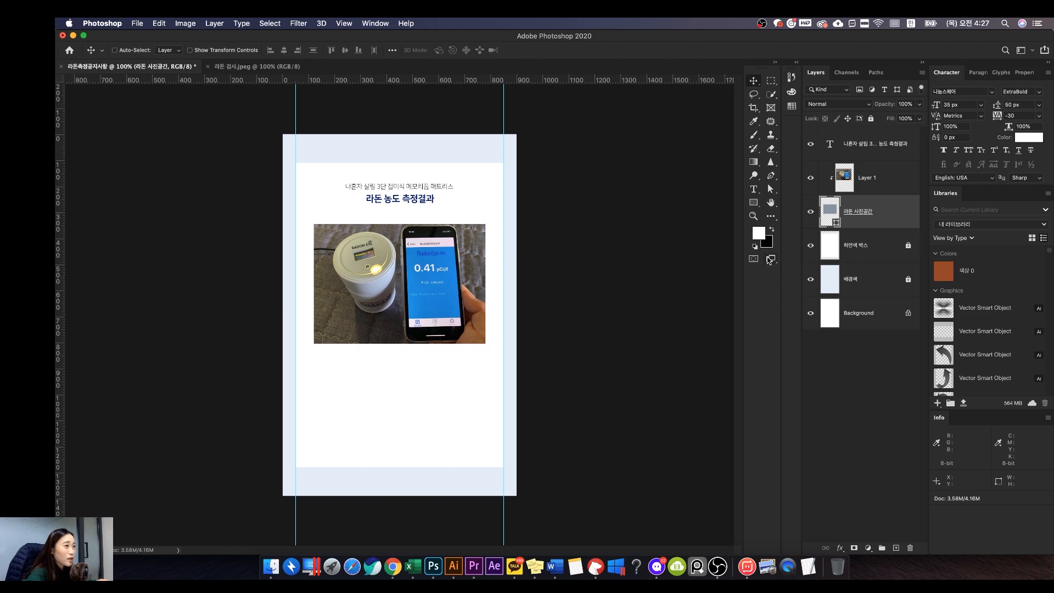
{"action": "left_click_drag", "start_coordinate": [672, 115], "coordinate": [749, 108]}
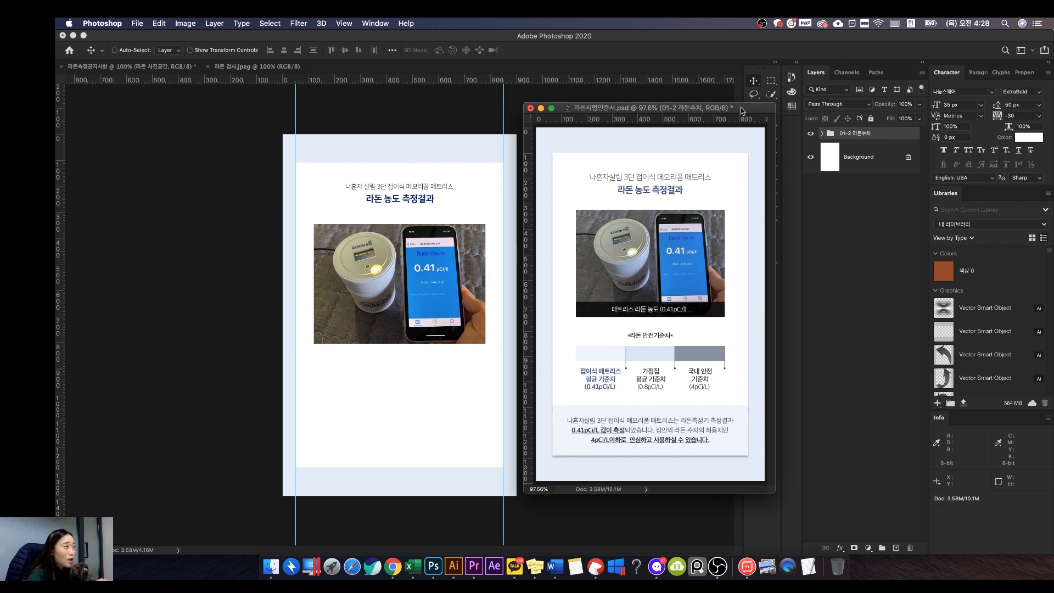
{"action": "left_click_drag", "start_coordinate": [747, 114], "coordinate": [329, 153]}
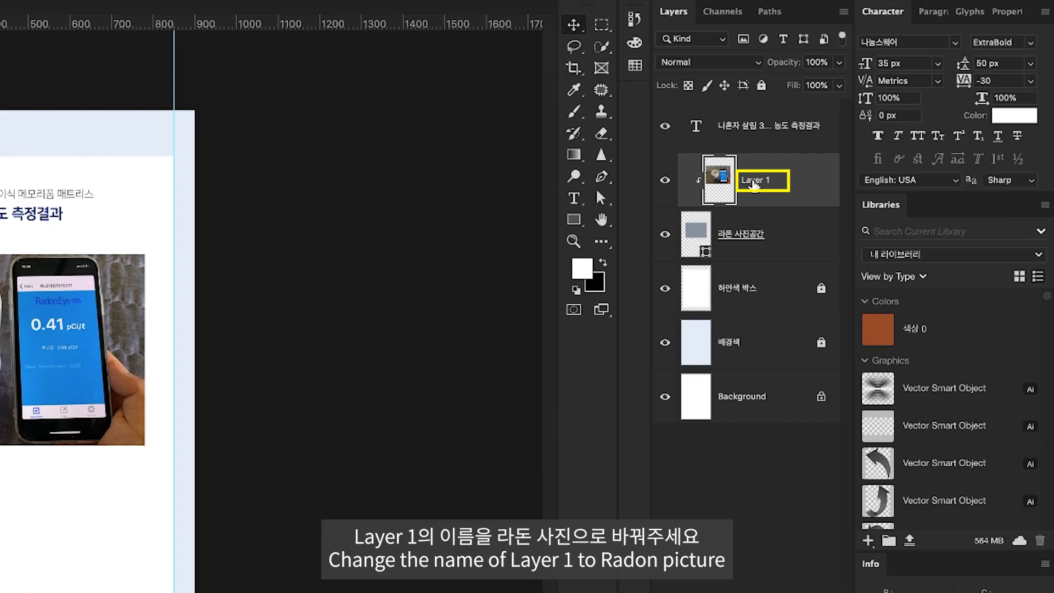
Rename Layer 1 as 라돈 사진 and convert it to a Smart Object
{"action": "double_click", "coordinate": [754, 181]}
{"action": "type", "text": "라돈 사진"}
{"action": "key", "text": "Return"}
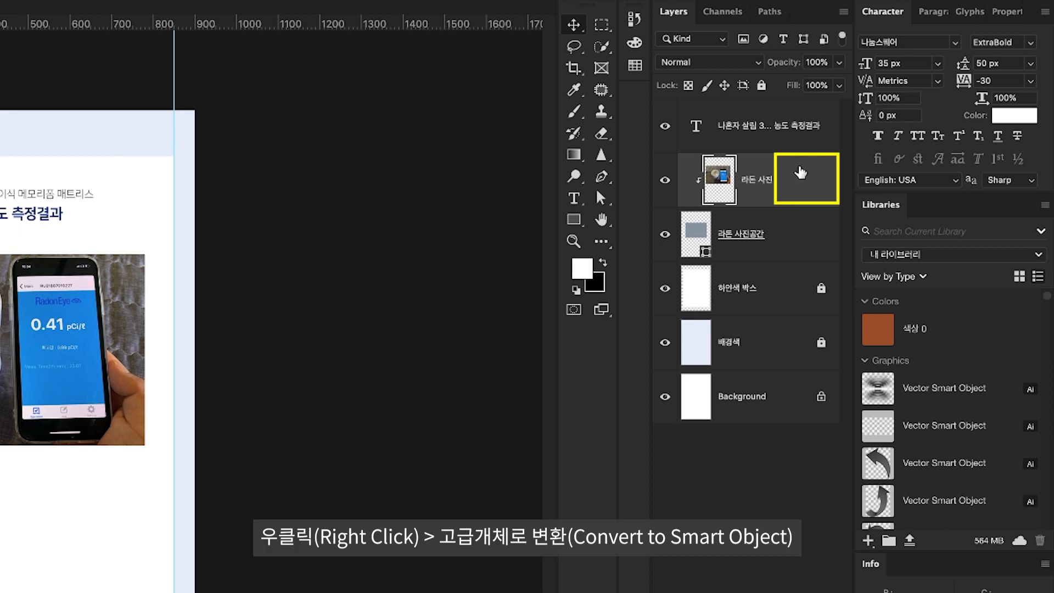
{"action": "right_click", "coordinate": [795, 179]}
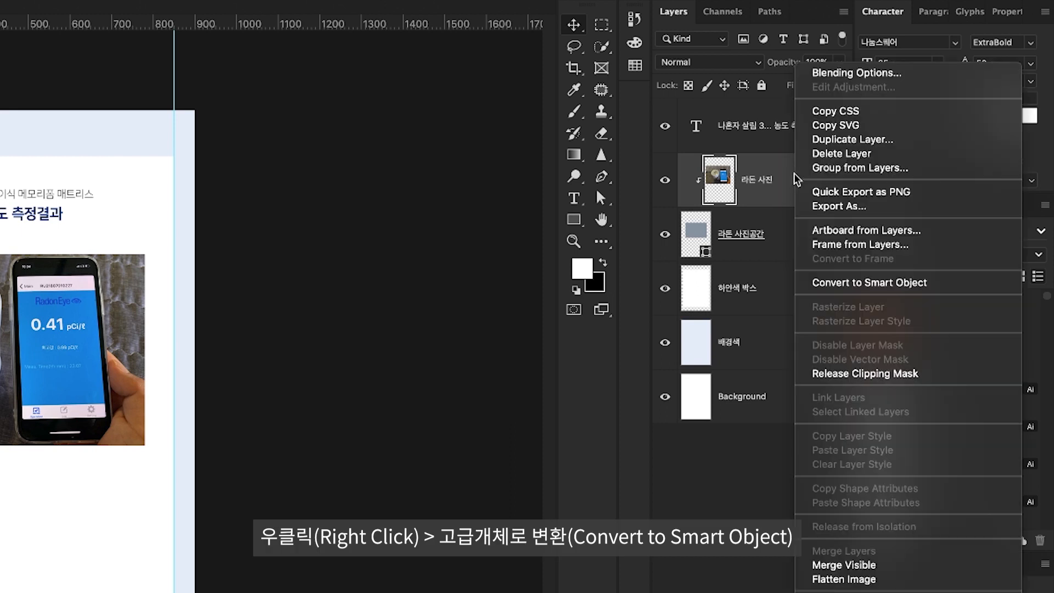
{"action": "left_click", "coordinate": [848, 282]}
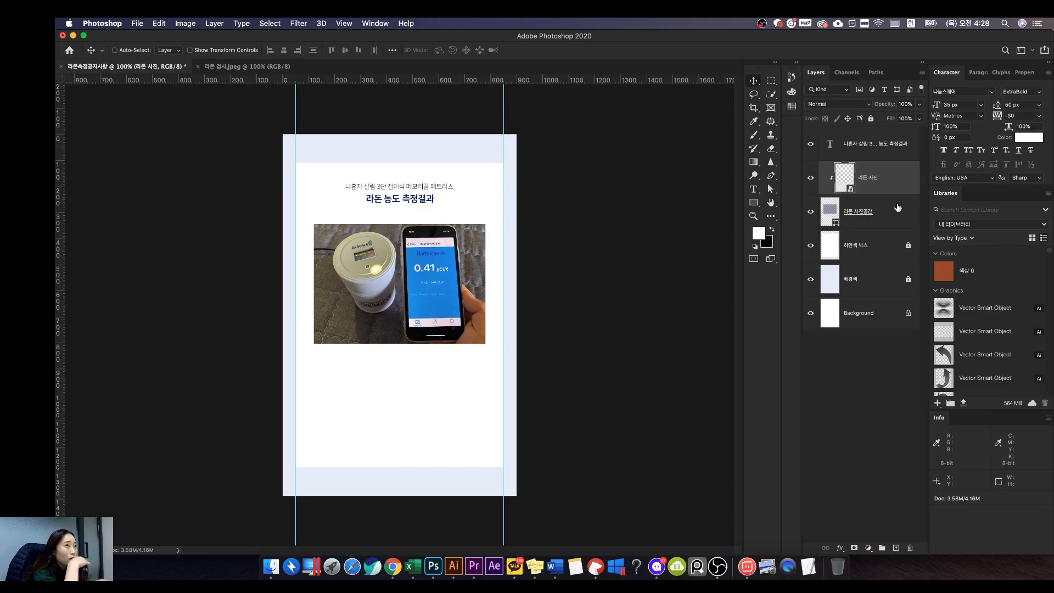
Apply a Brightness/Contrast adjustment to the 라돈 사진 layer with brightness 15 and contrast 10
{"action": "left_click", "coordinate": [192, 24]}
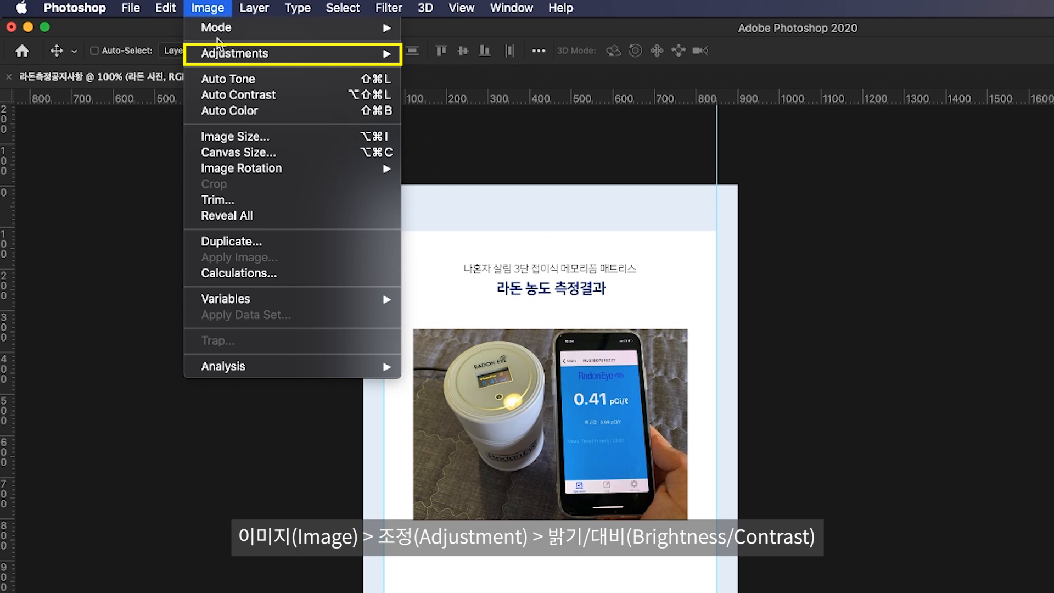
{"action": "mouse_move", "coordinate": [228, 53]}
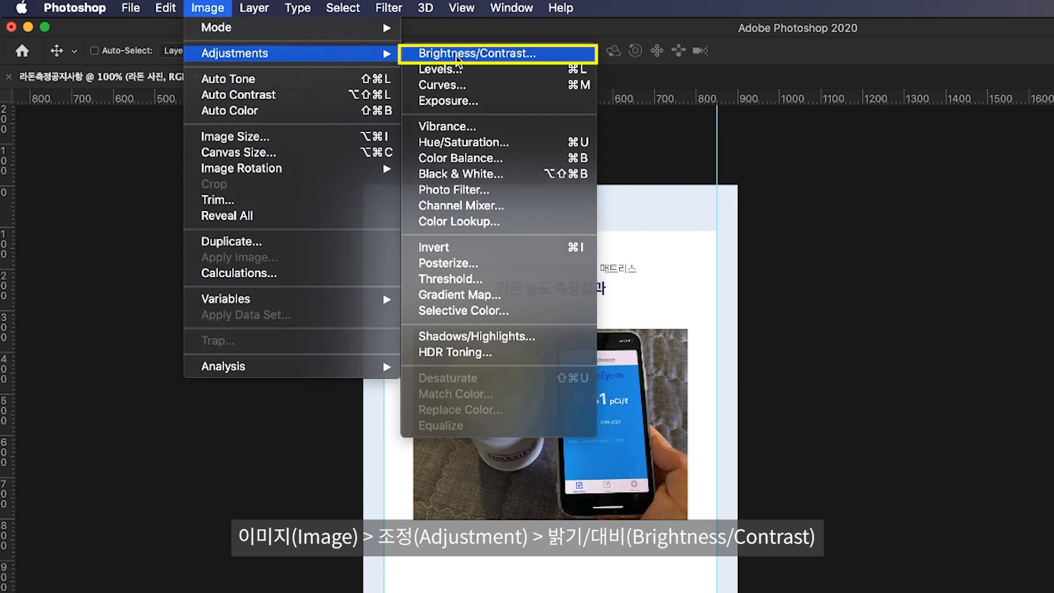
{"action": "left_click", "coordinate": [460, 58]}
{"action": "left_click_drag", "start_coordinate": [761, 286], "coordinate": [766, 286]}
{"action": "left_click_drag", "start_coordinate": [767, 285], "coordinate": [769, 285]}
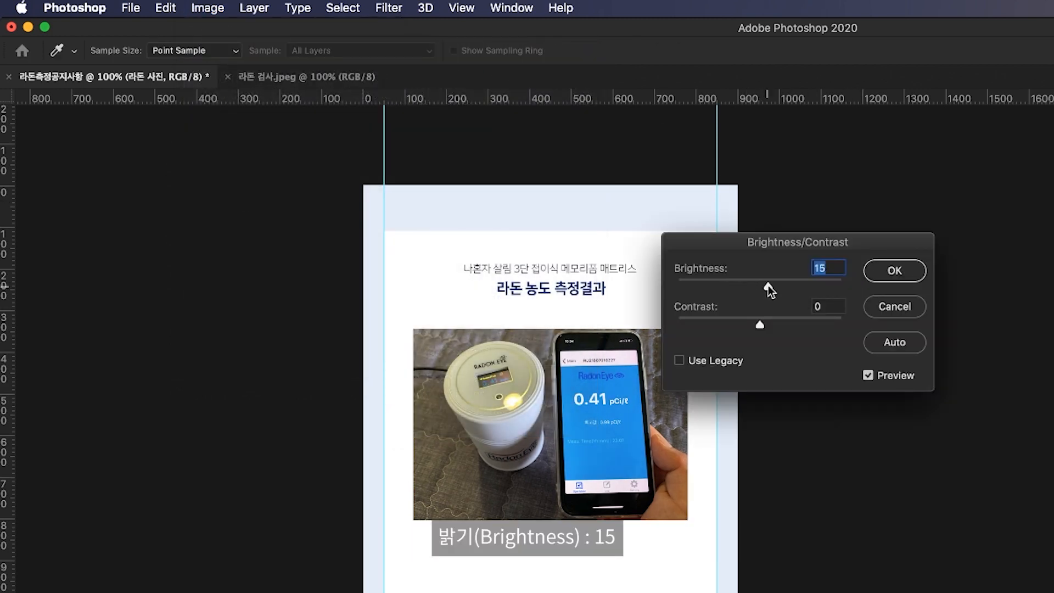
{"action": "left_click_drag", "start_coordinate": [762, 321], "coordinate": [766, 321]}
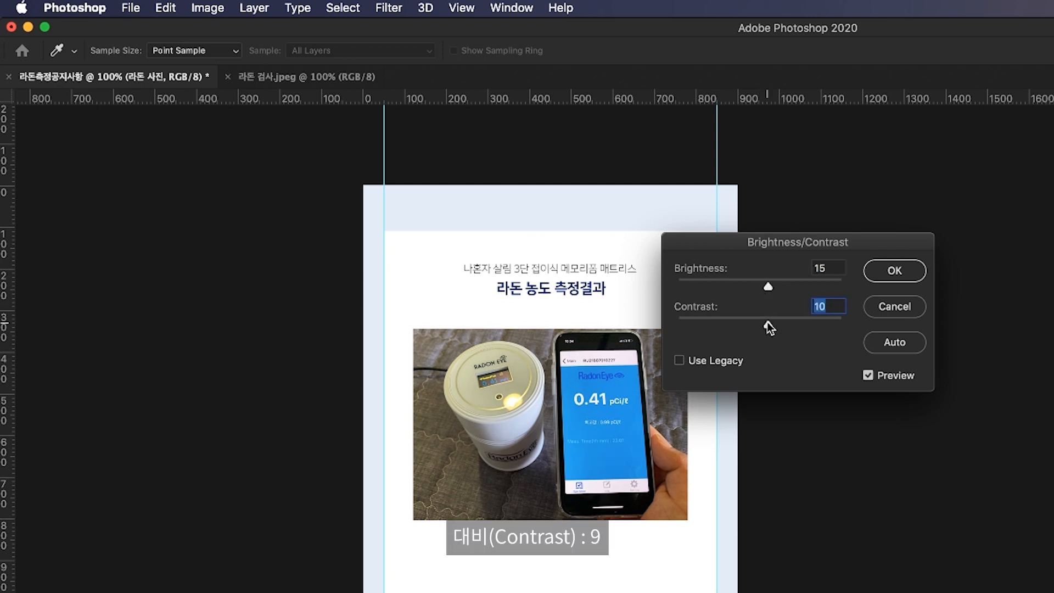
{"action": "left_click", "coordinate": [899, 272]}
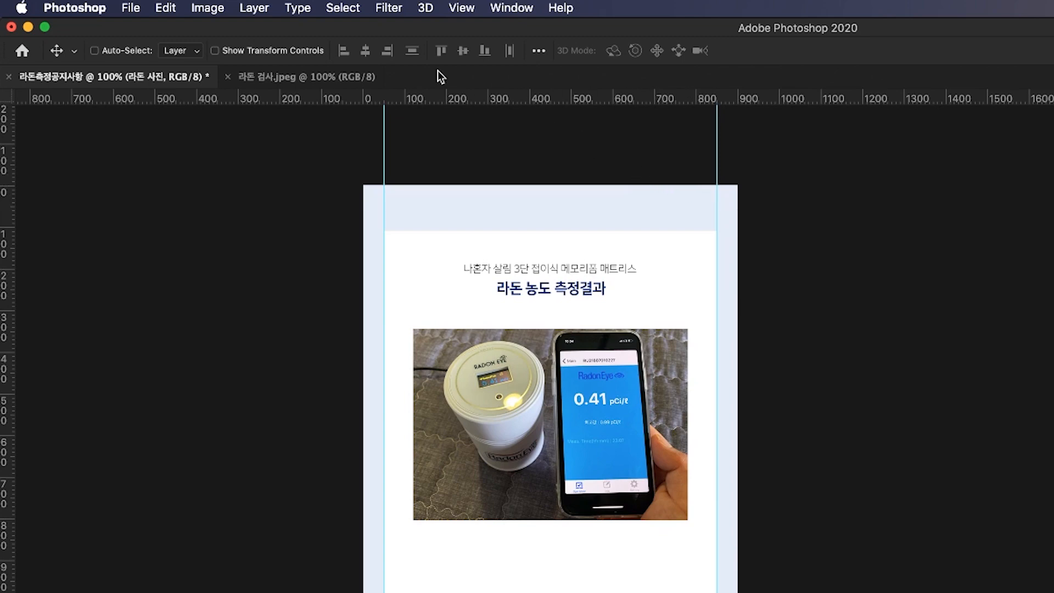
Apply a Color Balance adjustment to the 라돈 사진 layer's midtones with levels -15, +1 and +39
{"action": "left_click", "coordinate": [220, 11]}
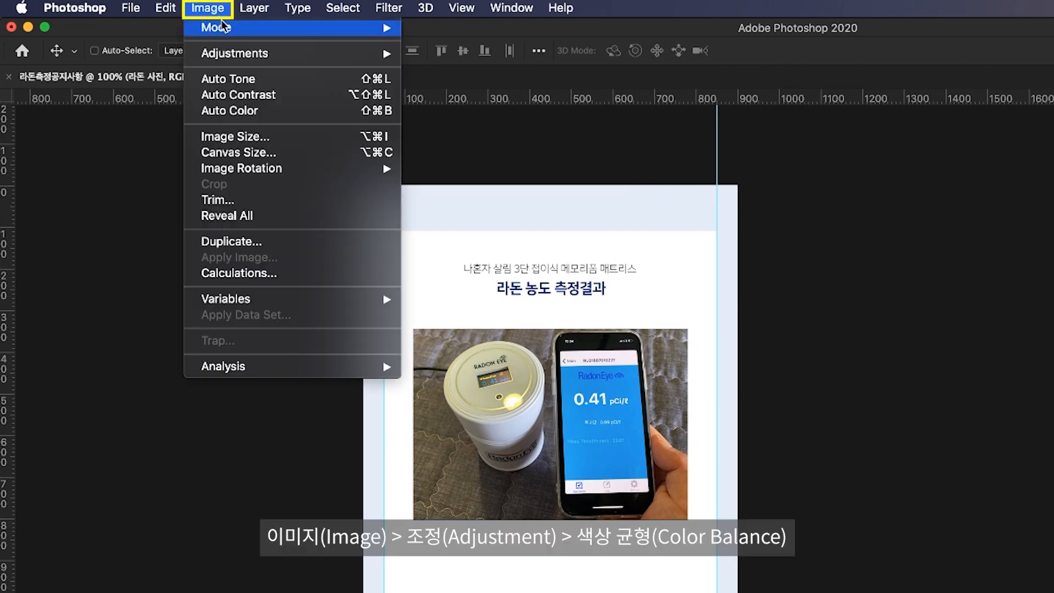
{"action": "mouse_move", "coordinate": [312, 49]}
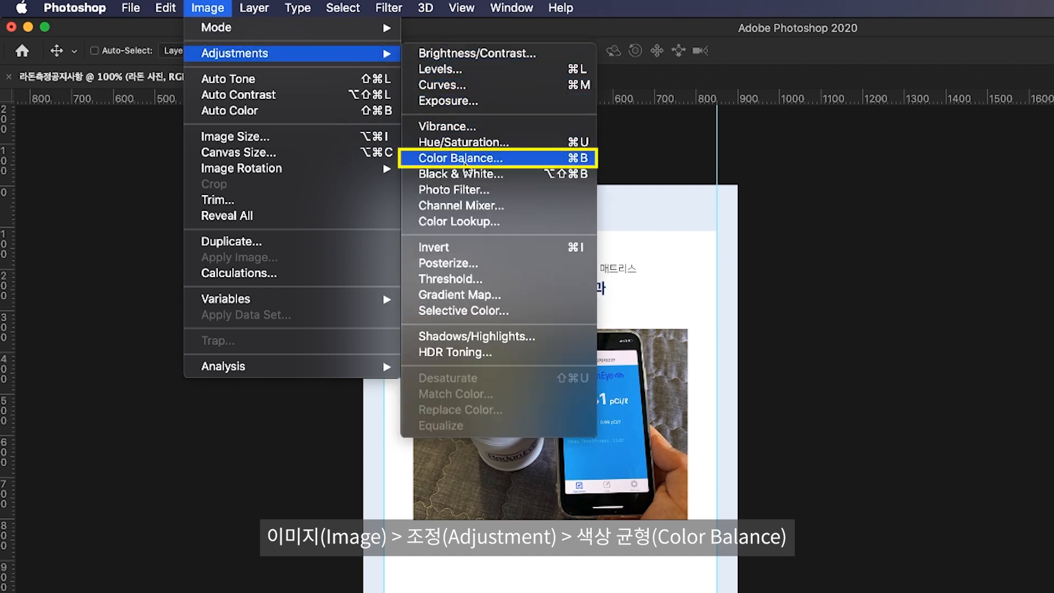
{"action": "left_click", "coordinate": [465, 160]}
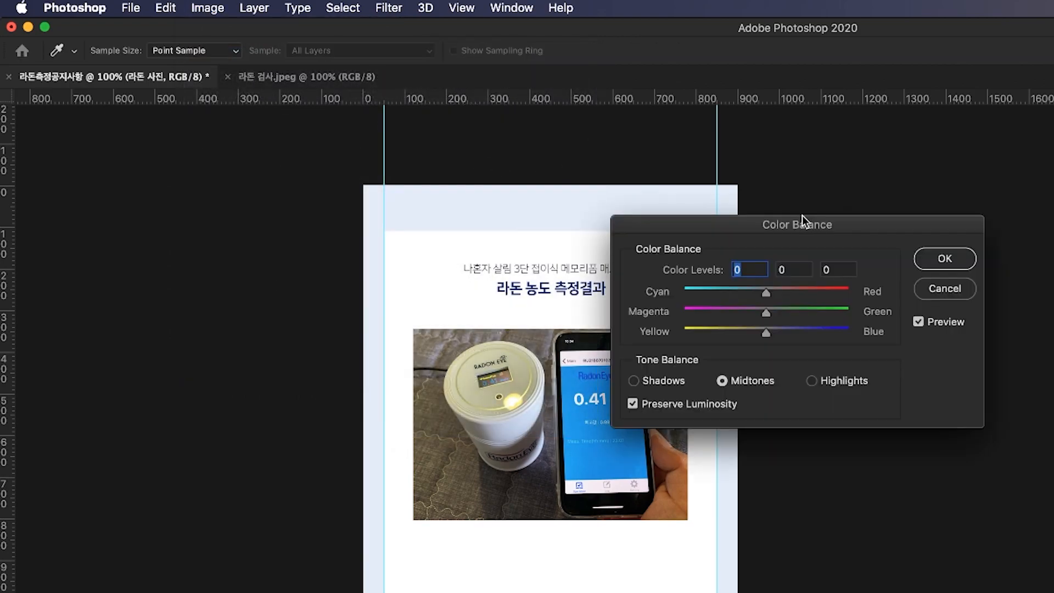
{"action": "left_click_drag", "start_coordinate": [802, 217], "coordinate": [1010, 251]}
{"action": "left_click_drag", "start_coordinate": [777, 108], "coordinate": [778, 107]}
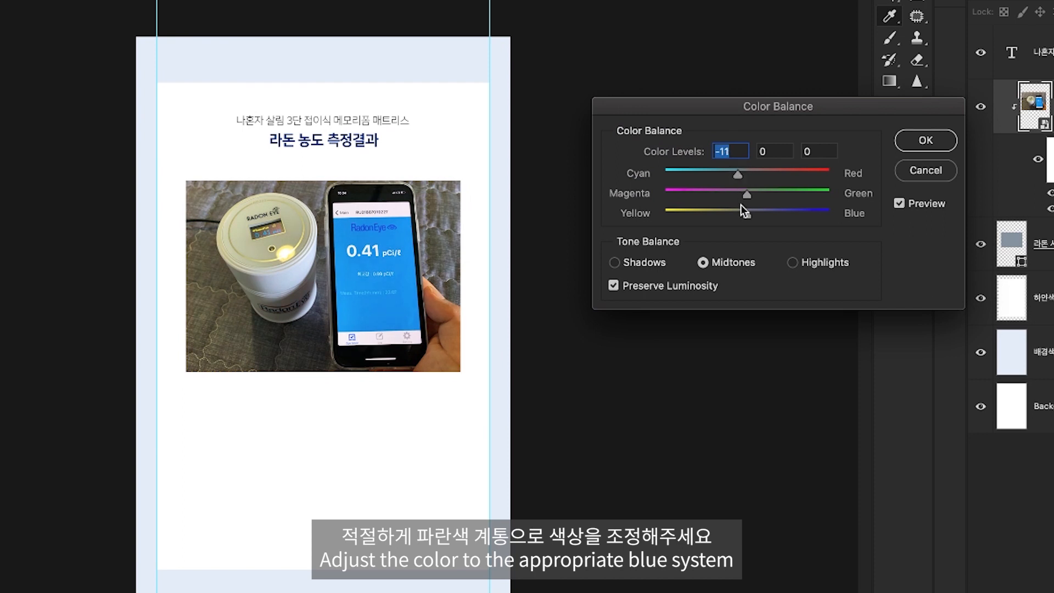
{"action": "left_click_drag", "start_coordinate": [746, 210], "coordinate": [777, 213]}
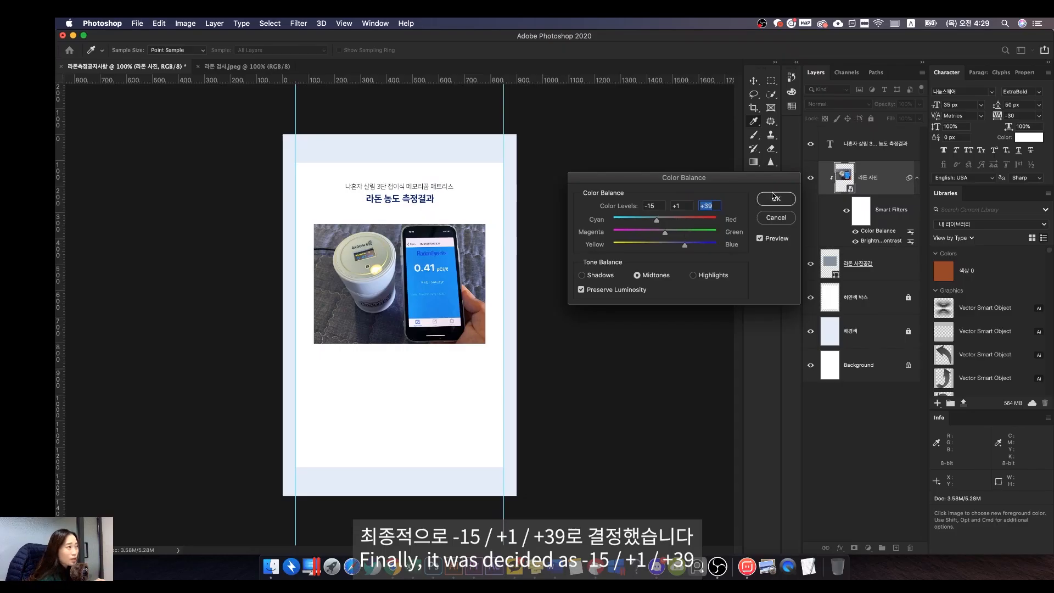
{"action": "left_click", "coordinate": [774, 198]}
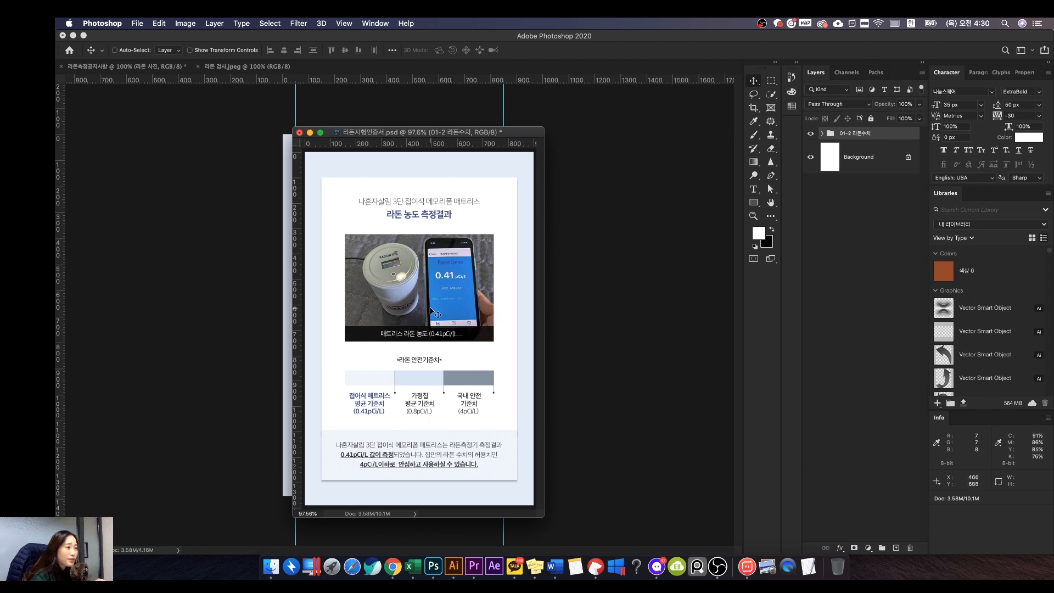
Move the reference document aside and add the black text "매트리스 라돈 농도 (0.41pCi/l)" below the photo
{"action": "left_click_drag", "start_coordinate": [500, 137], "coordinate": [472, 154]}
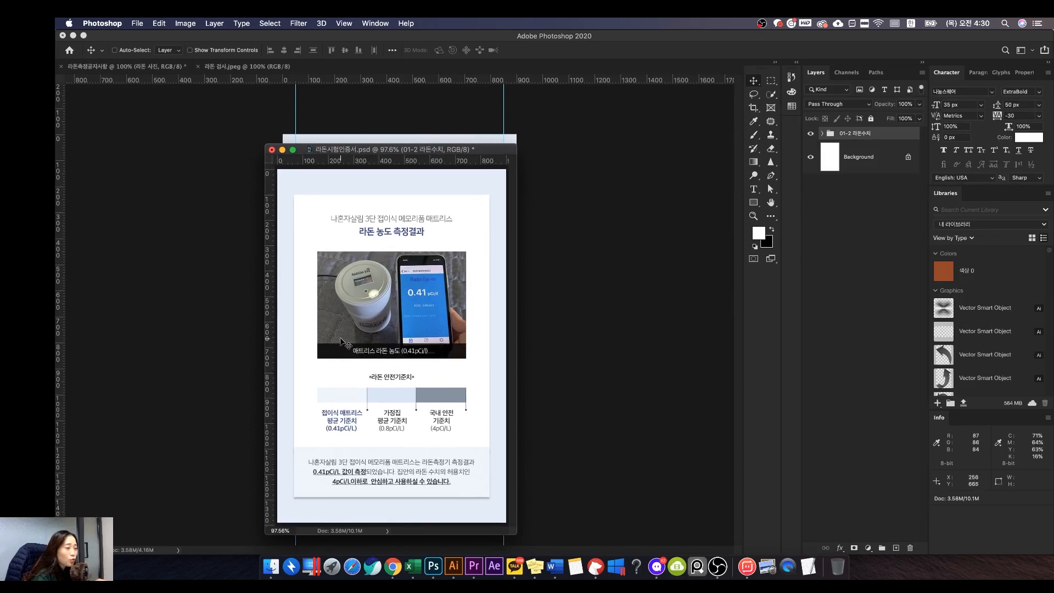
{"action": "left_click_drag", "start_coordinate": [485, 154], "coordinate": [55, 204]}
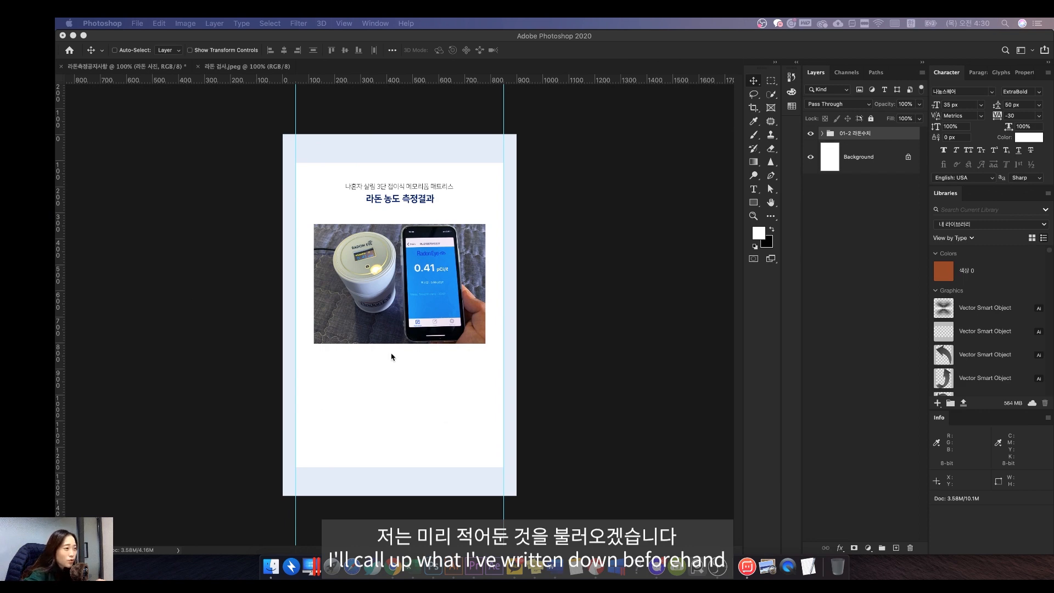
{"action": "left_click", "coordinate": [409, 407]}
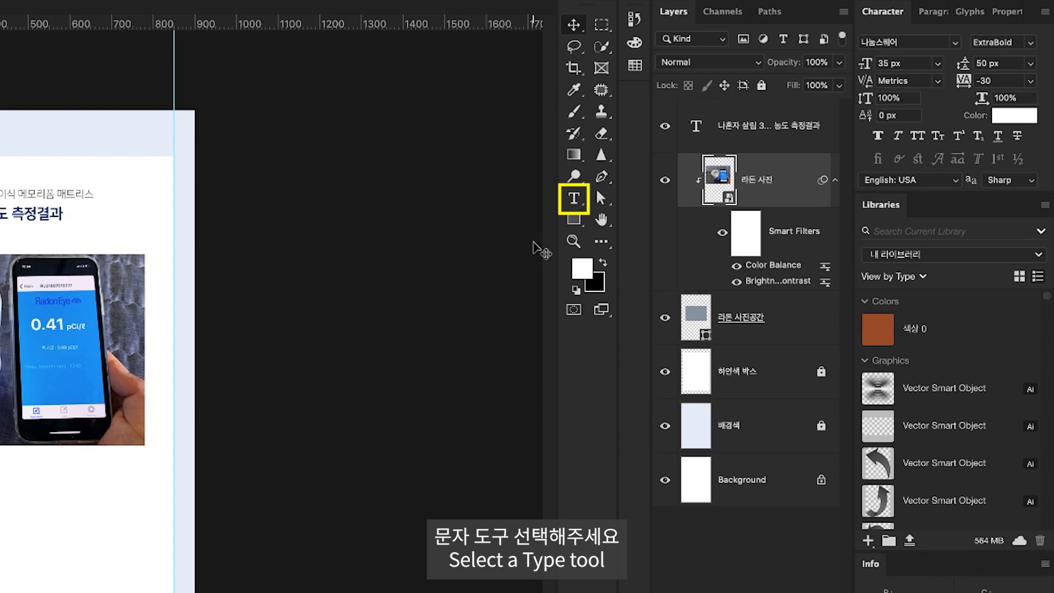
{"action": "left_click", "coordinate": [574, 198]}
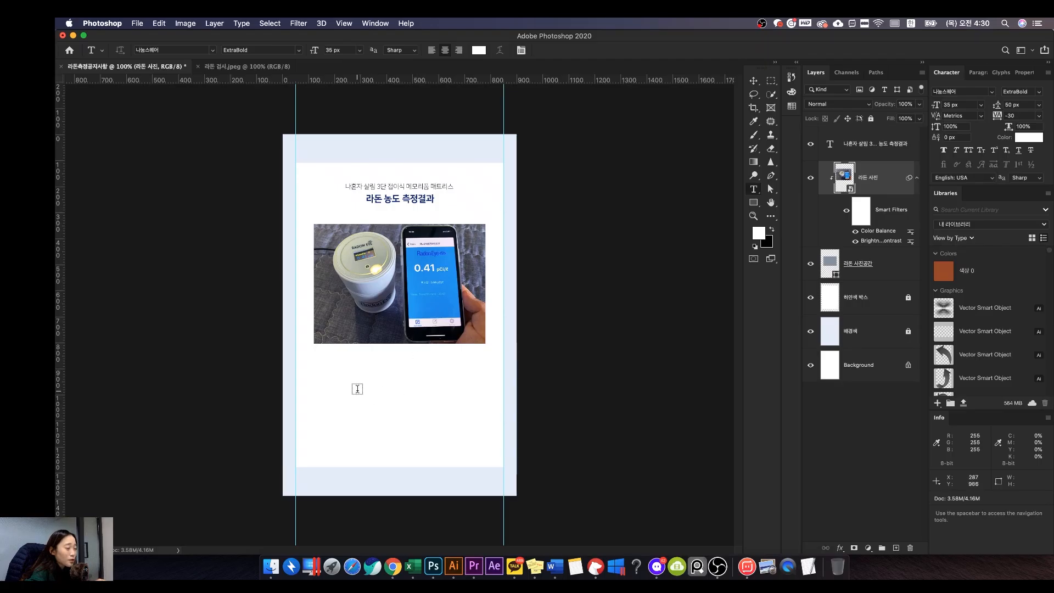
{"action": "left_click", "coordinate": [357, 389]}
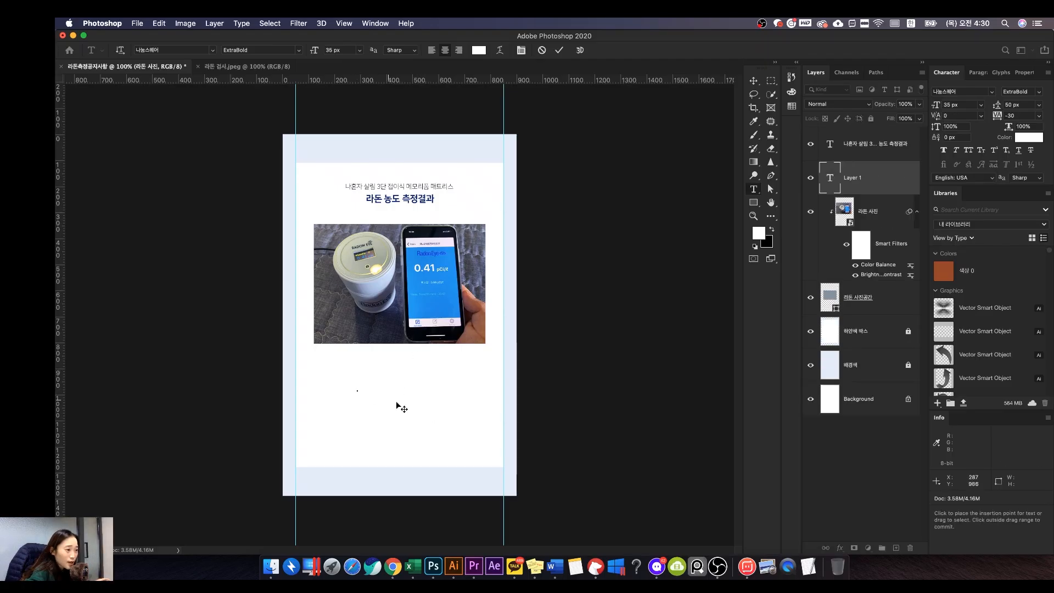
{"action": "key", "text": "super+v"}
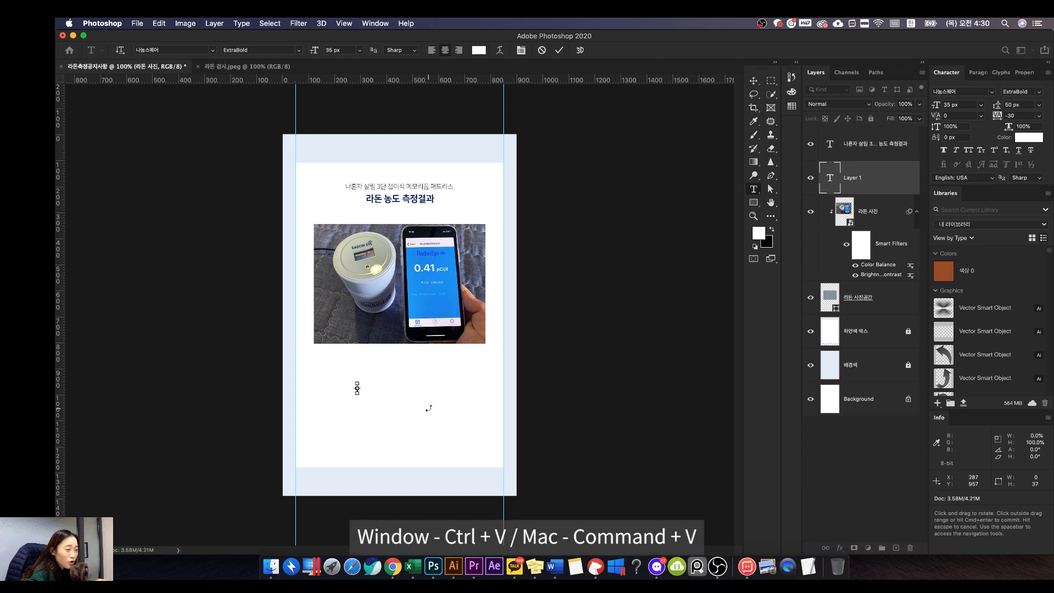
{"action": "key", "text": "super+a"}
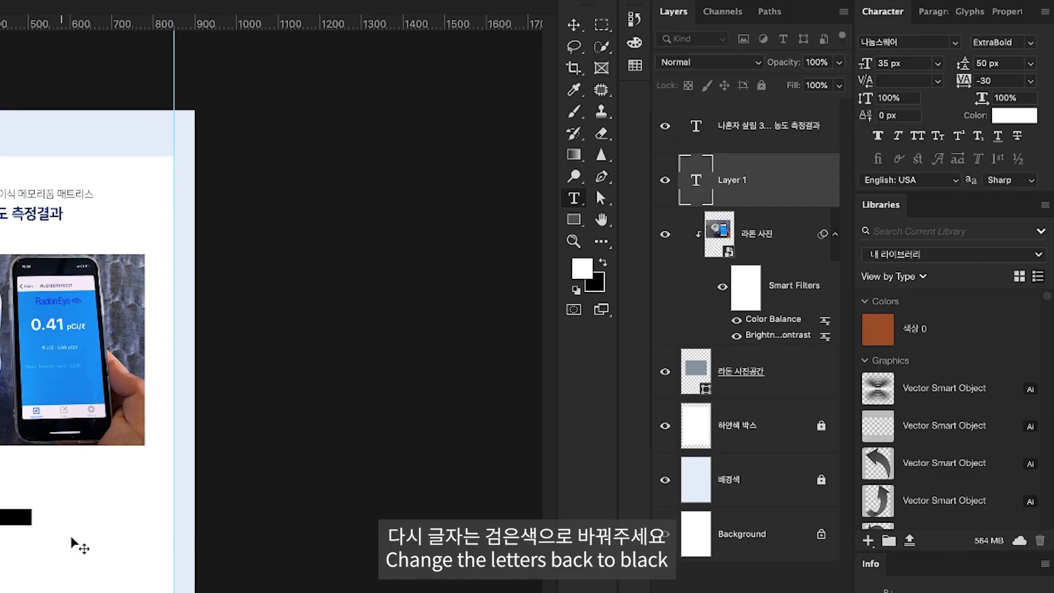
{"action": "left_click", "coordinate": [603, 264]}
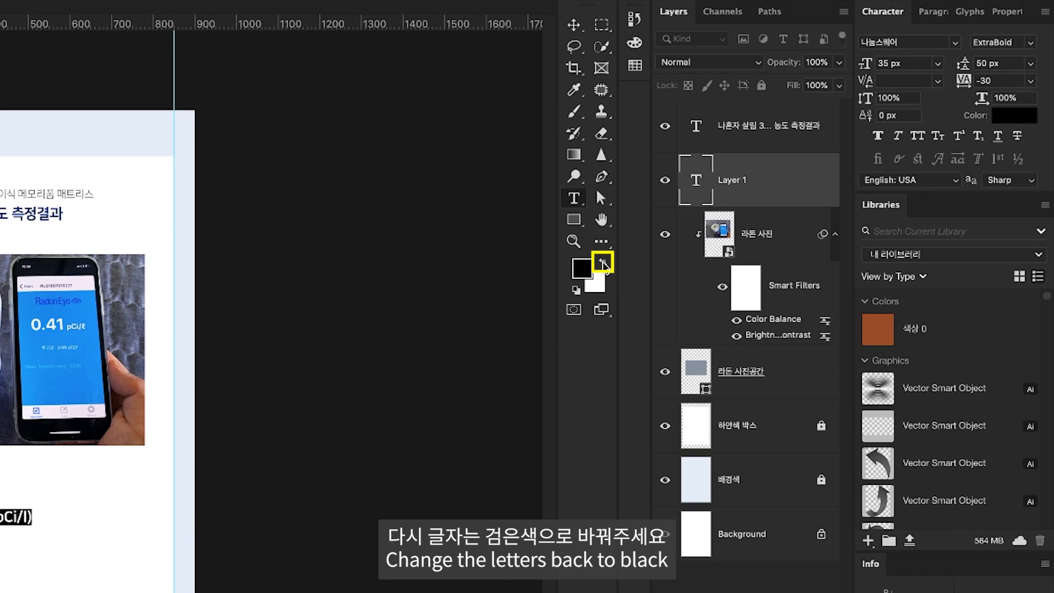
{"action": "key", "text": "super+Return"}
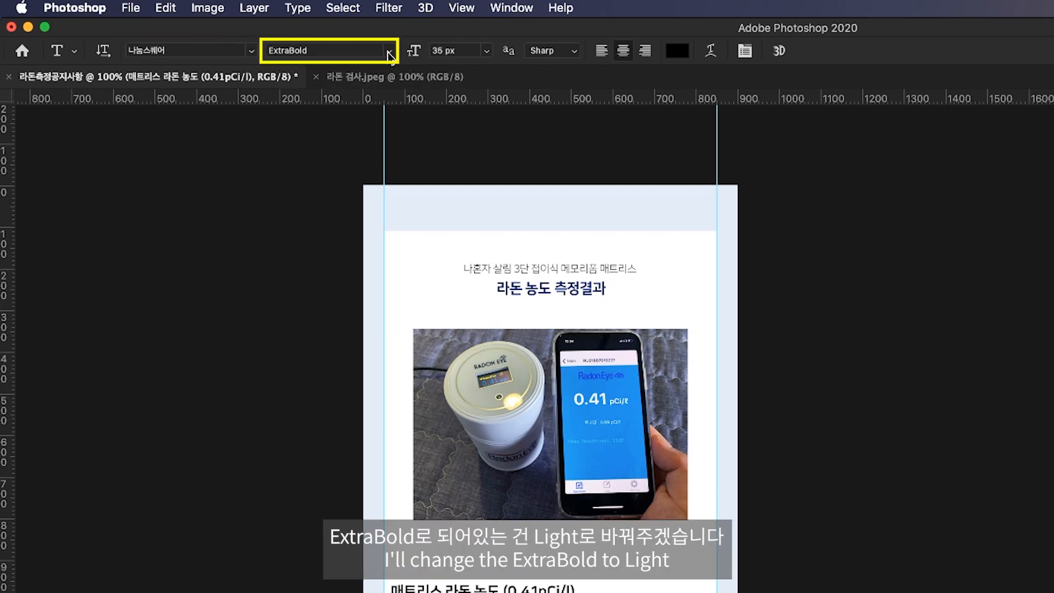
Set the 매트리스 라돈 농도 text to the Light weight and a size of 25 px
{"action": "left_click", "coordinate": [389, 55]}
{"action": "left_click", "coordinate": [387, 43]}
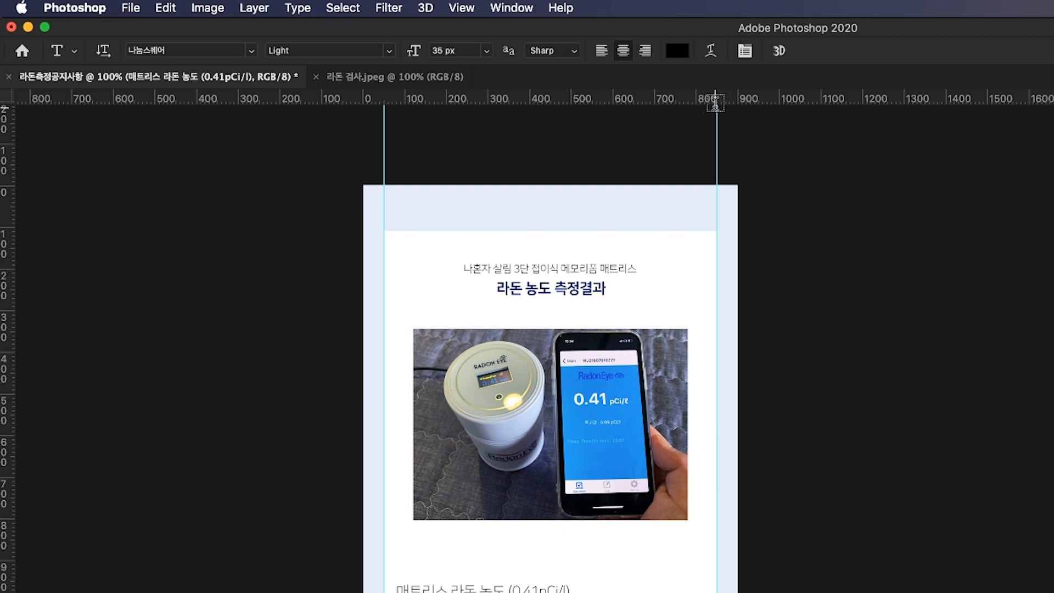
{"action": "left_click", "coordinate": [405, 47]}
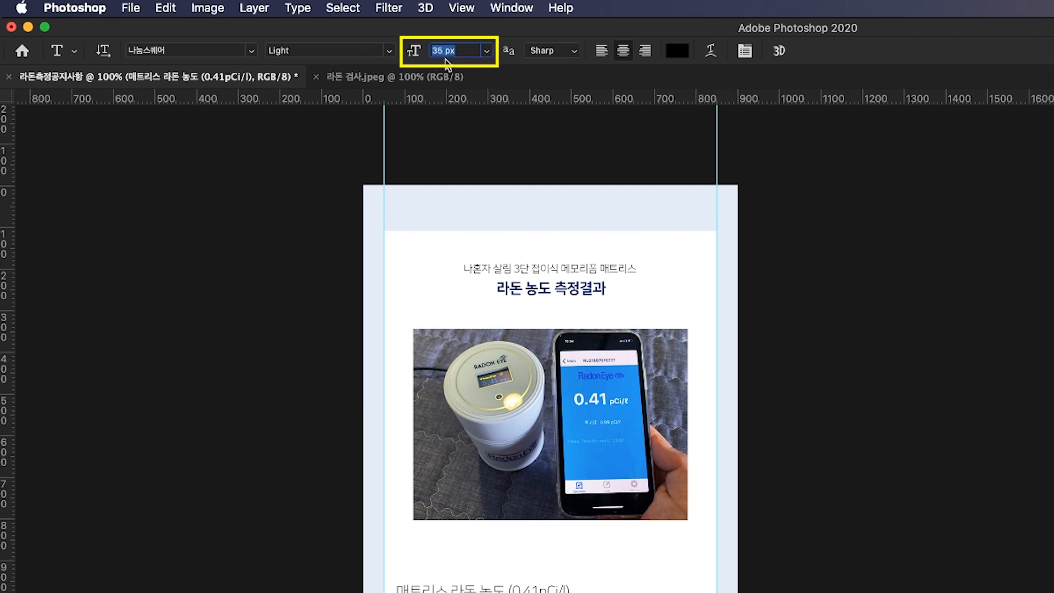
{"action": "type", "text": "25"}
{"action": "key", "text": "Return"}
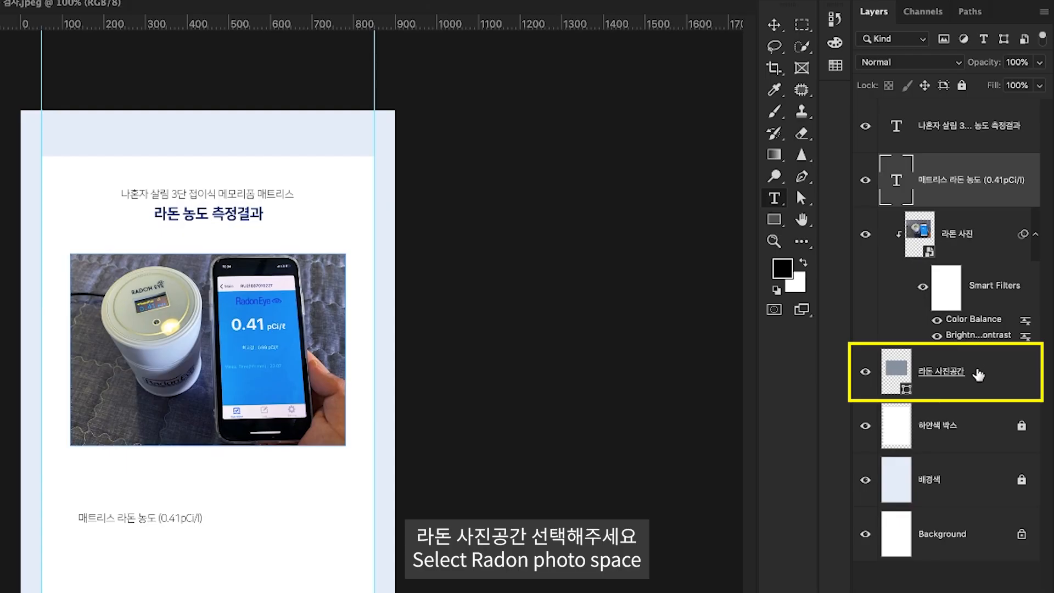
Duplicate the 라돈 사진공간 shape layer and remove "copy" from the duplicate's name
{"action": "left_click", "coordinate": [978, 372]}
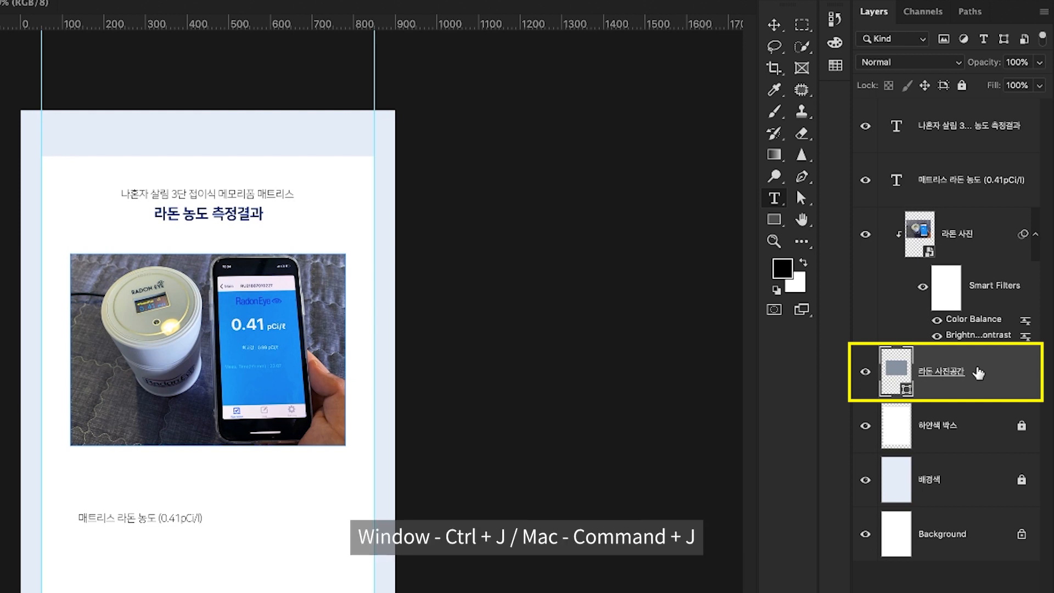
{"action": "key", "text": "ctrl+j"}
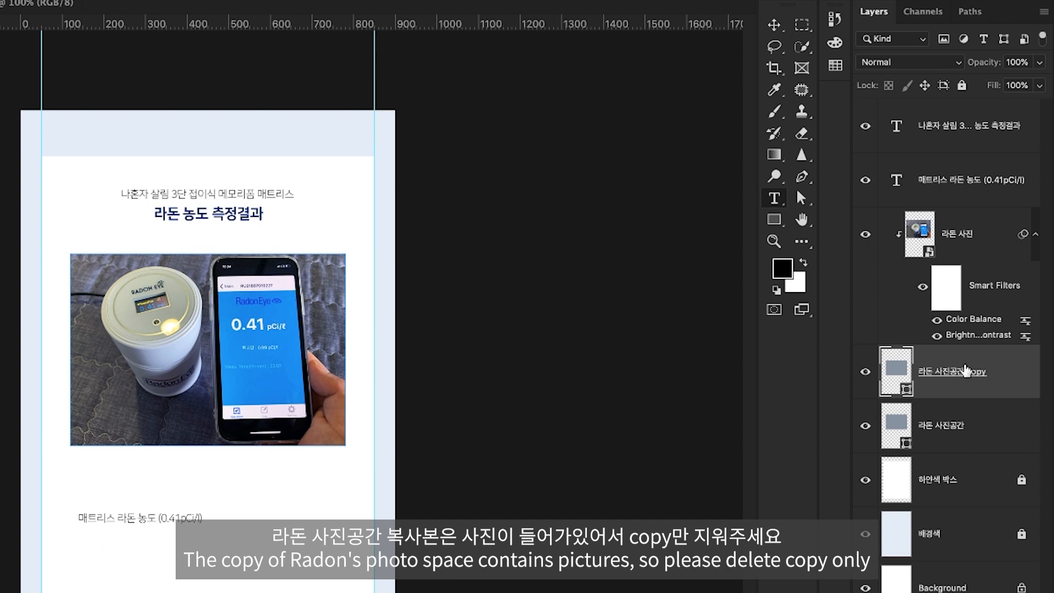
{"action": "double_click", "coordinate": [965, 372]}
{"action": "left_click_drag", "start_coordinate": [963, 372], "coordinate": [987, 372]}
{"action": "key", "text": "BackSpace"}
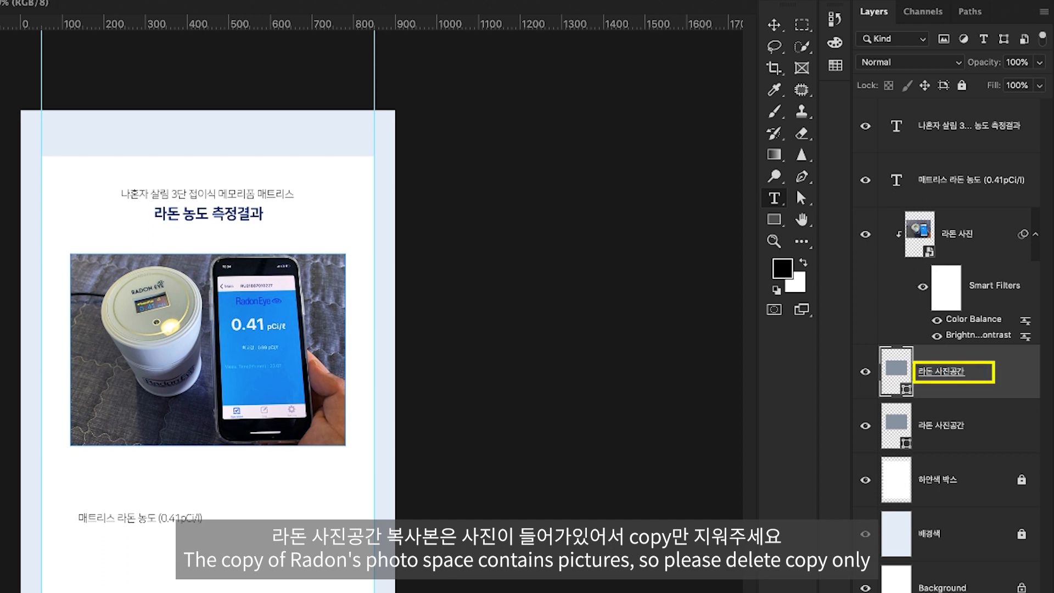
Rename the original 라돈 사진공간 layer as 글자 검은색 박스 and place it at the top of the layer stack
{"action": "left_click", "coordinate": [958, 439]}
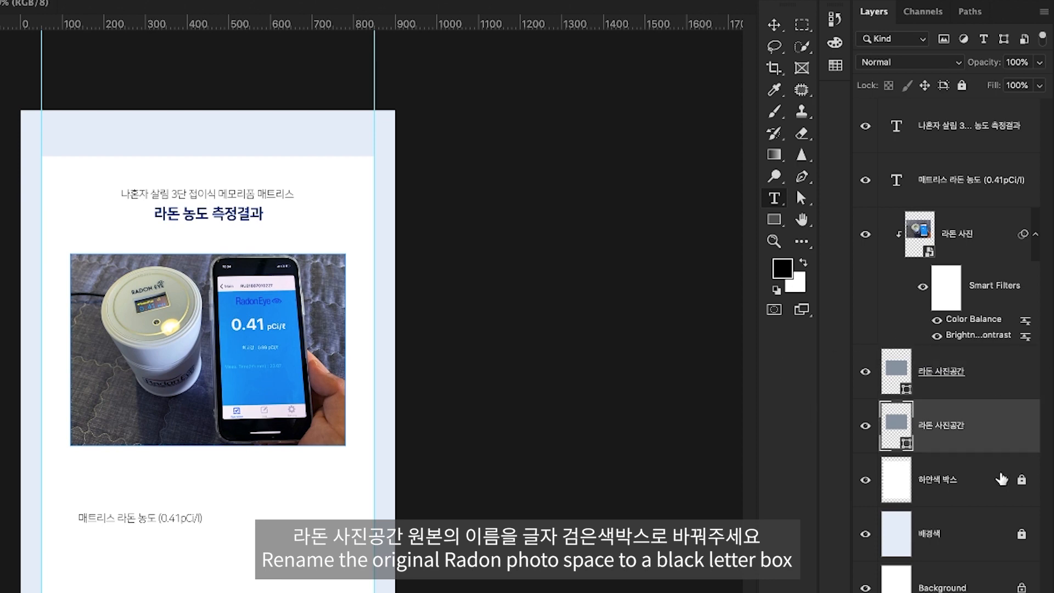
{"action": "double_click", "coordinate": [960, 425]}
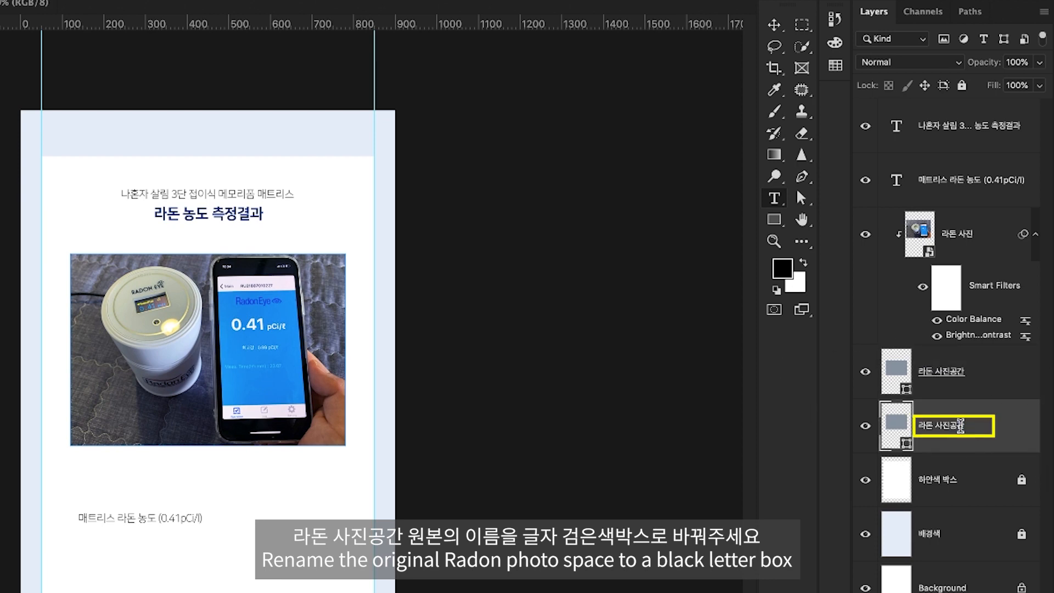
{"action": "type", "text": "글자 검은색 박스"}
{"action": "key", "text": "Return"}
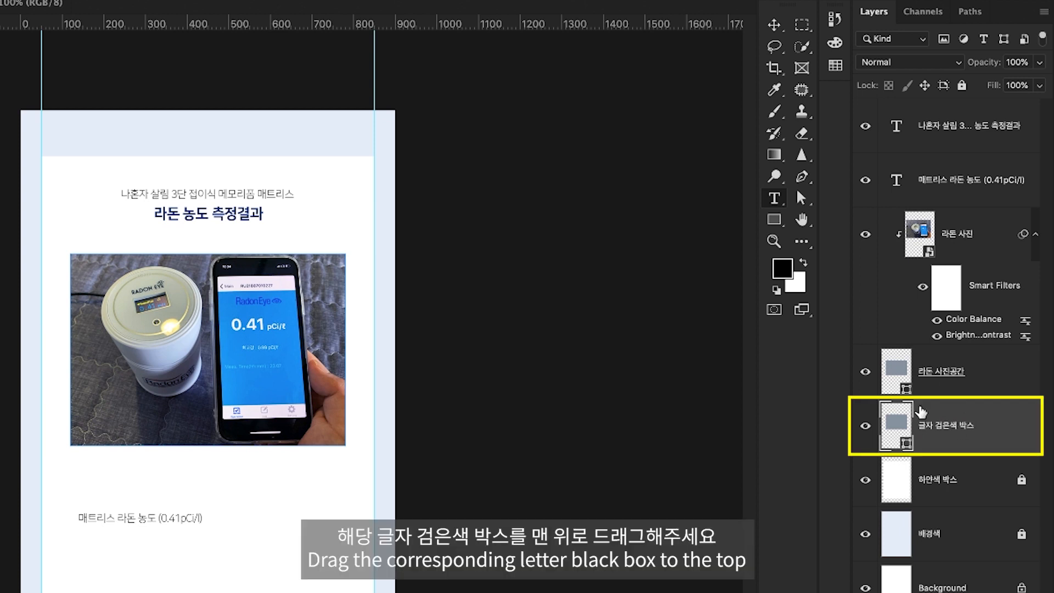
{"action": "left_click_drag", "start_coordinate": [978, 431], "coordinate": [977, 129]}
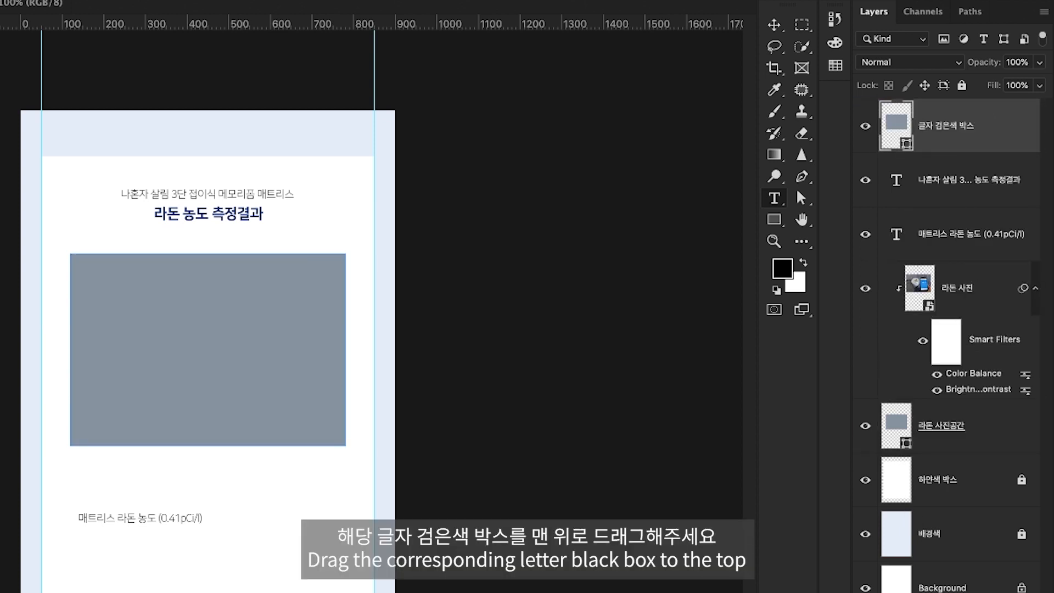
Shrink the 글자 검은색 박스 shape vertically into a narrow strip along the photo's lower edge, keeping its full width
{"action": "key", "text": "ctrl+t"}
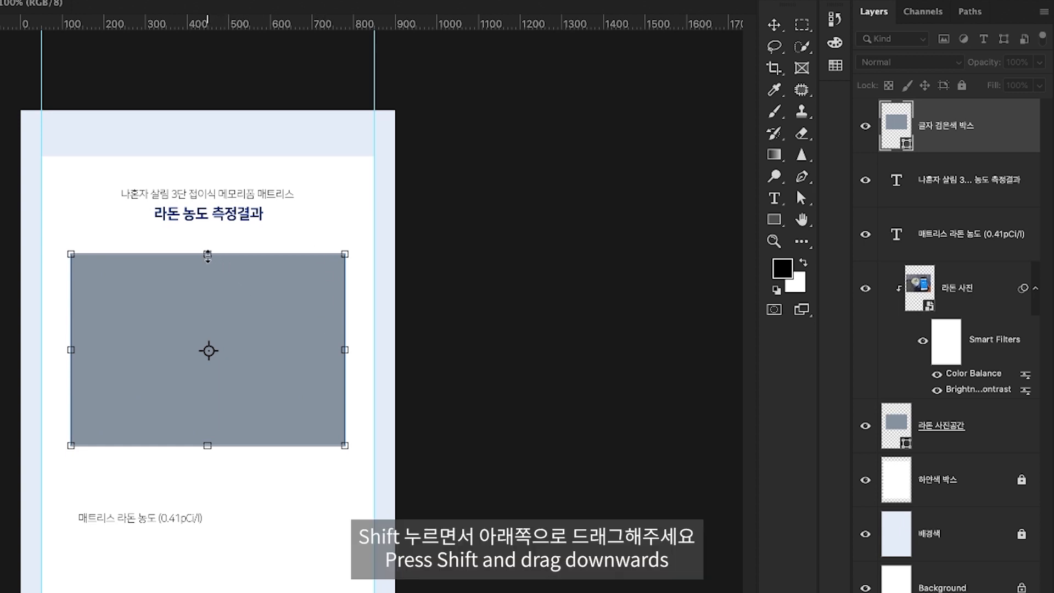
{"action": "left_click_drag", "start_coordinate": [207, 255], "coordinate": [206, 418]}
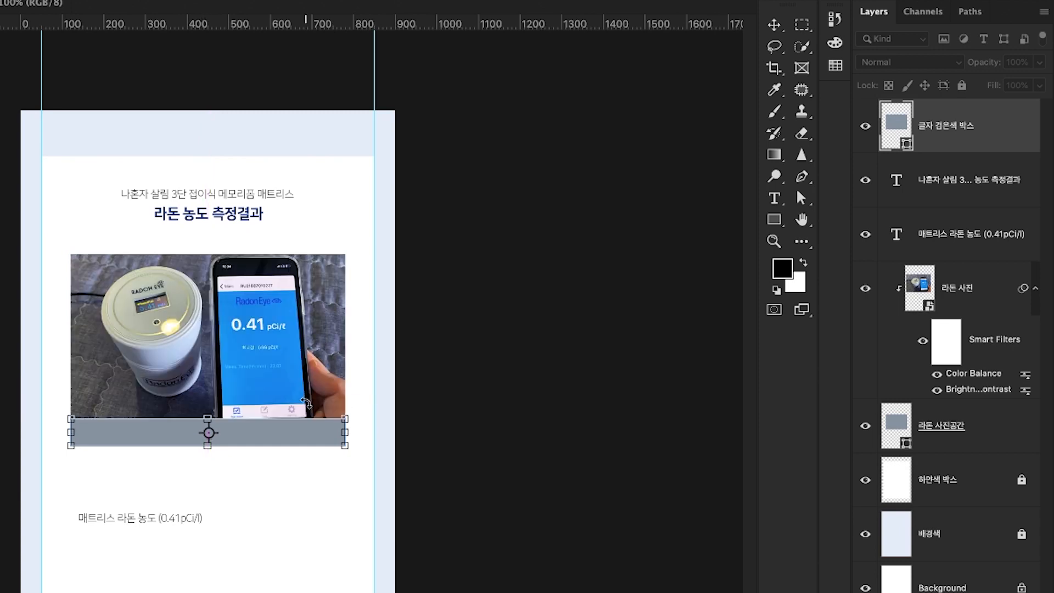
{"action": "key", "text": "Return"}
{"action": "key", "text": "t"}
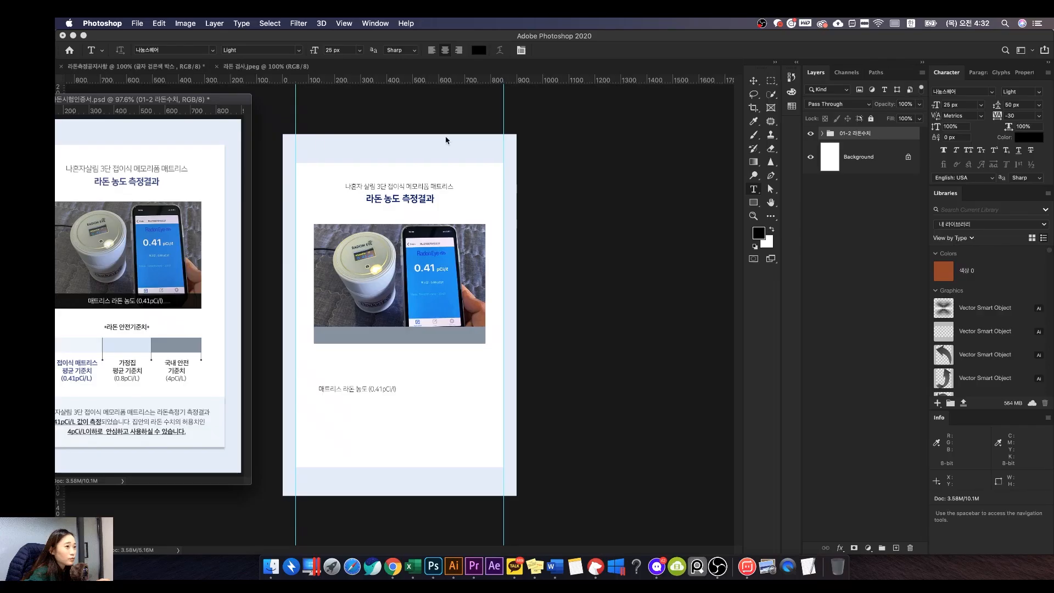
Check the reference's caption bar, fill the 글자 검은색 박스 shape with black and set its opacity to 70%
{"action": "left_click_drag", "start_coordinate": [244, 102], "coordinate": [424, 116]}
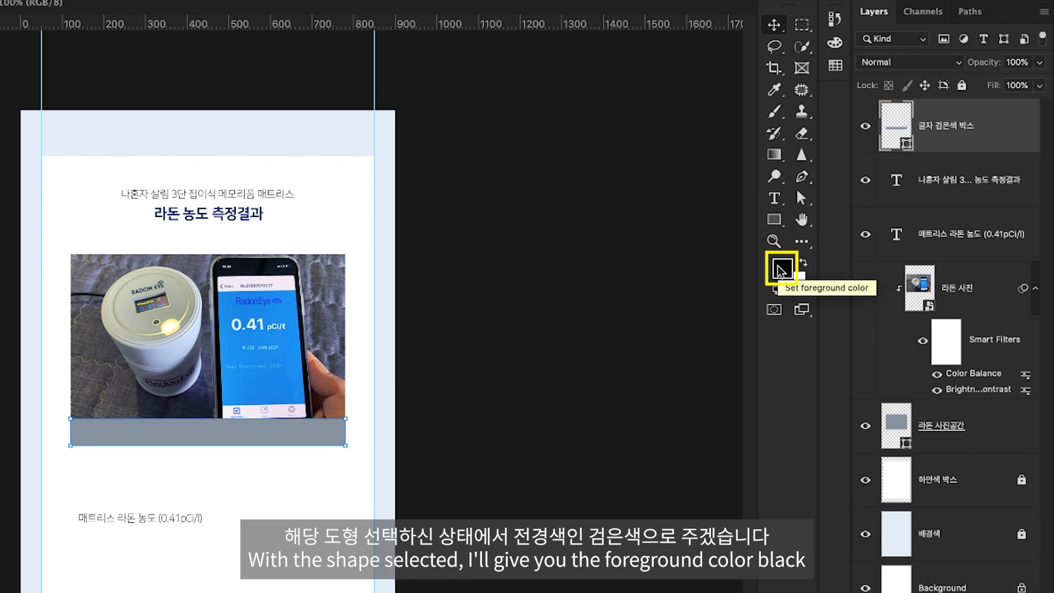
{"action": "key", "text": "alt+Delete"}
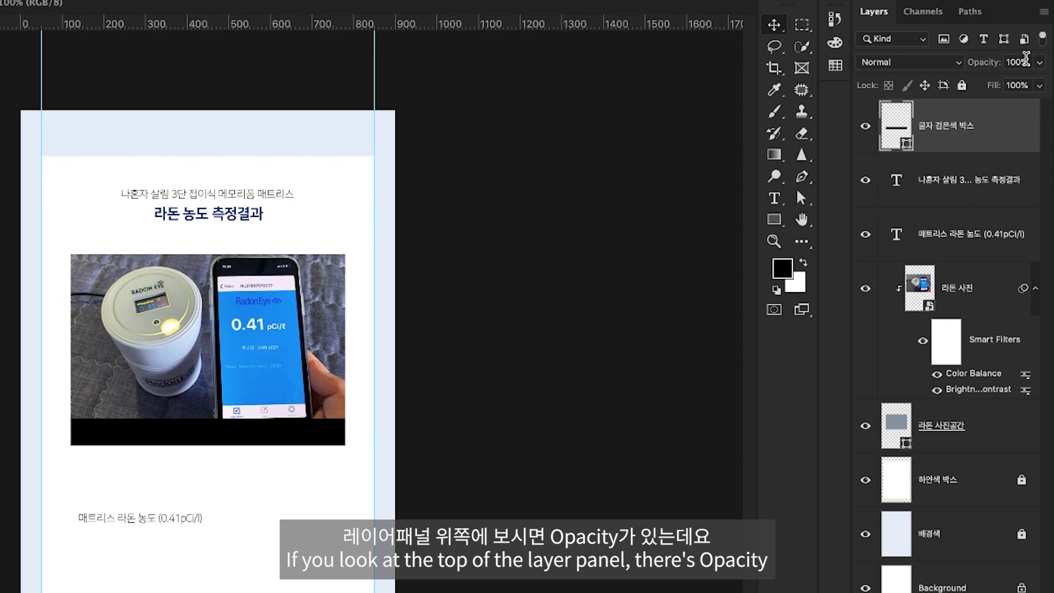
{"action": "left_click", "coordinate": [1020, 62]}
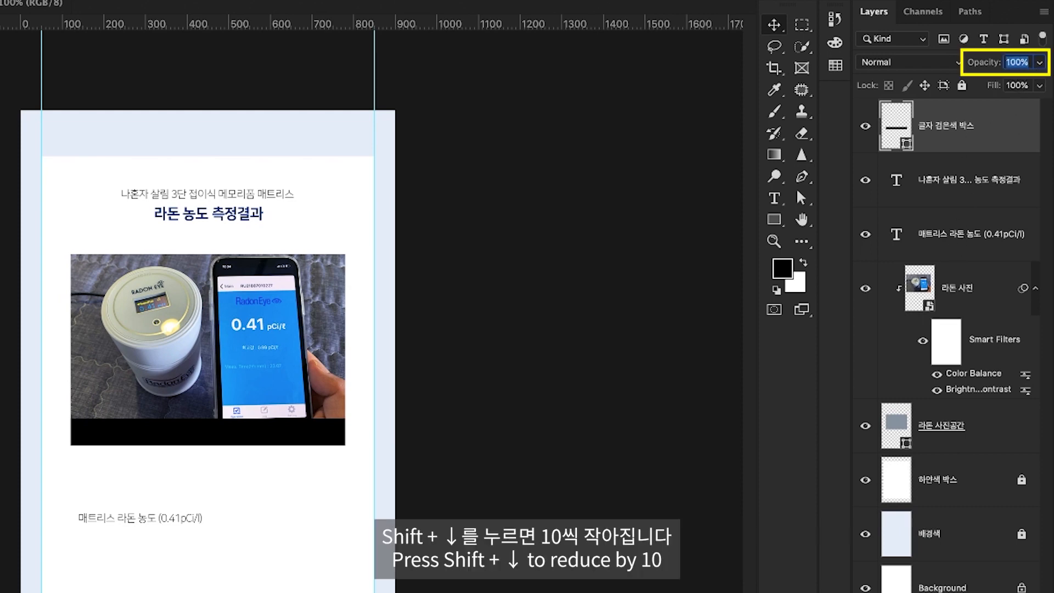
{"action": "key", "text": "shift+Down"}
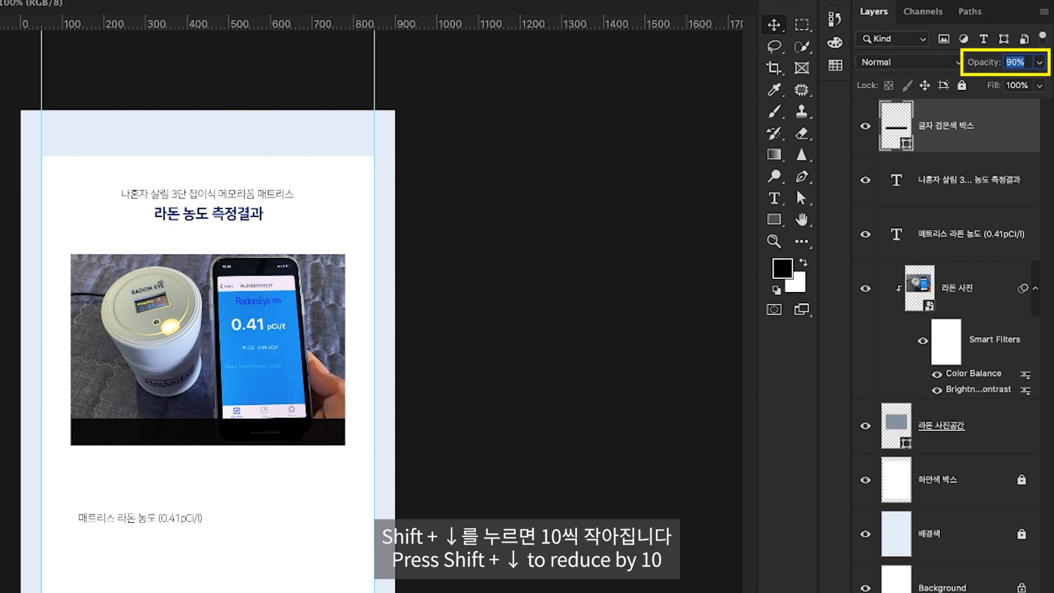
{"action": "key", "text": "shift+Down"}
{"action": "key", "text": "shift+Down"}
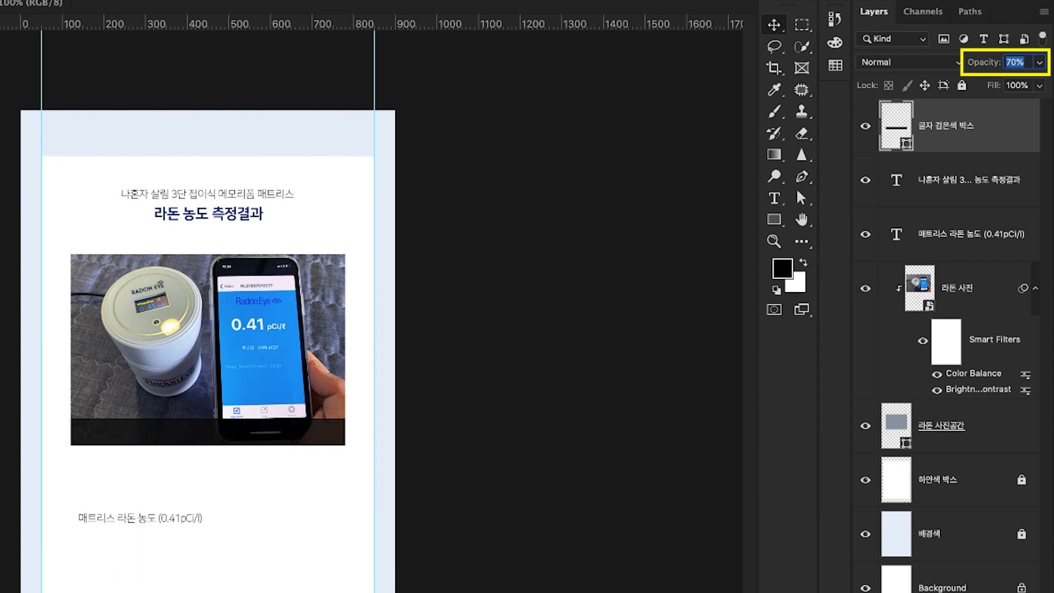
{"action": "key", "text": "Return"}
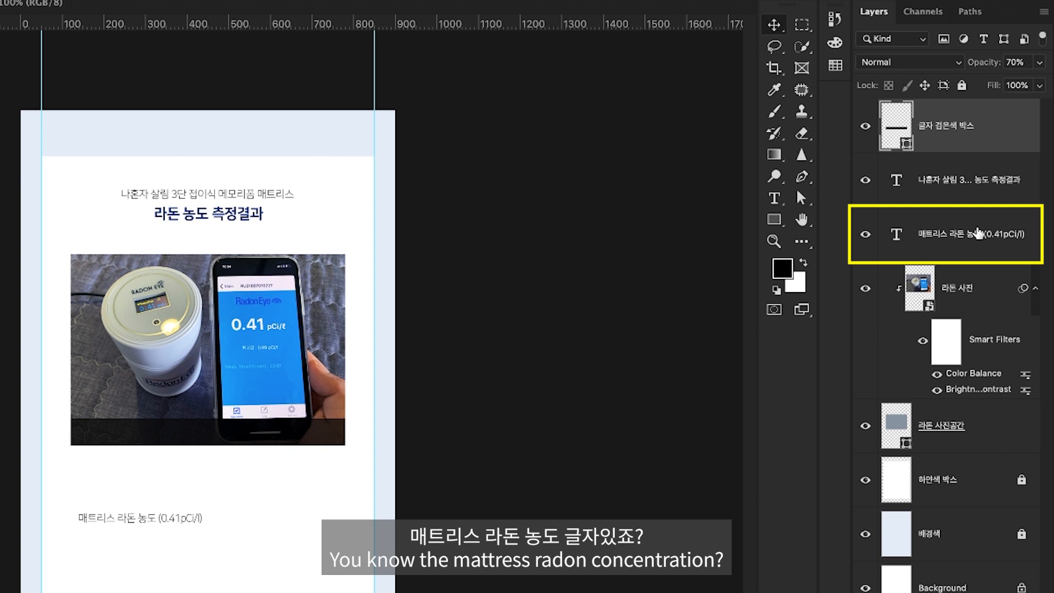
Move the 매트리스 라돈 농도 (0.41pCi/l) text up onto the black caption bar along the photo's lower edge
{"action": "left_click", "coordinate": [978, 242]}
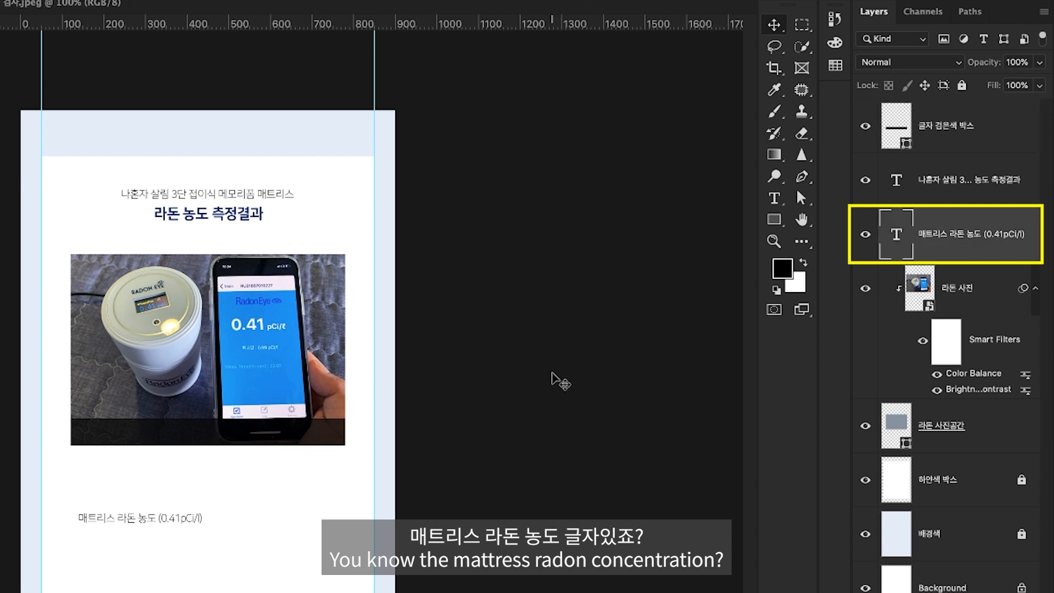
{"action": "key", "text": "ctrl+t"}
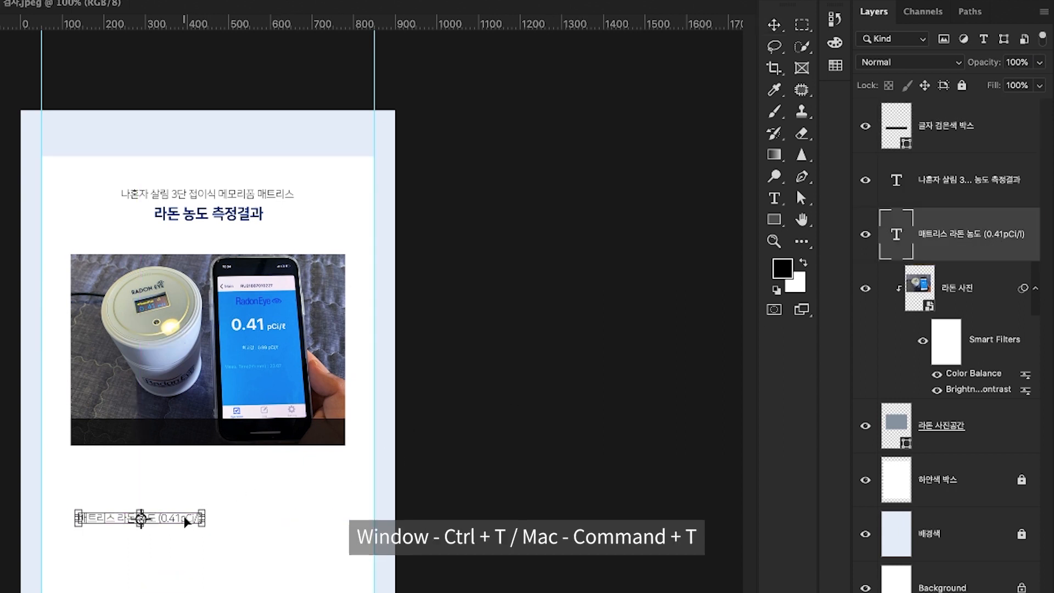
{"action": "left_click_drag", "start_coordinate": [187, 520], "coordinate": [258, 437]}
{"action": "key", "text": "Return"}
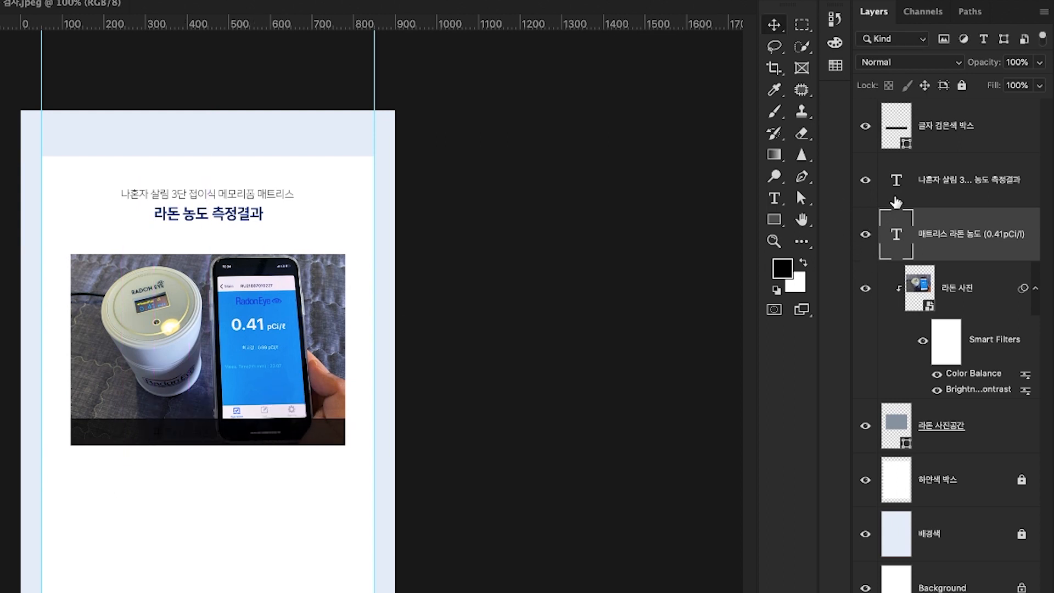
Change the color of the 매트리스 라돈 농도 (0.41pCi/l) caption text to white
{"action": "double_click", "coordinate": [894, 235]}
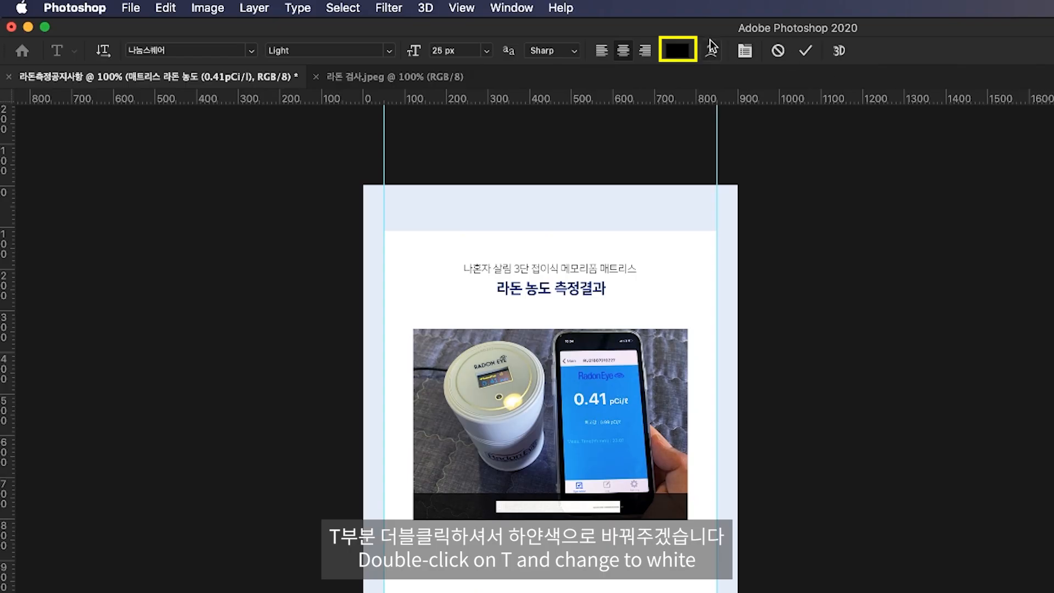
{"action": "left_click", "coordinate": [677, 50]}
{"action": "left_click_drag", "start_coordinate": [758, 335], "coordinate": [673, 299]}
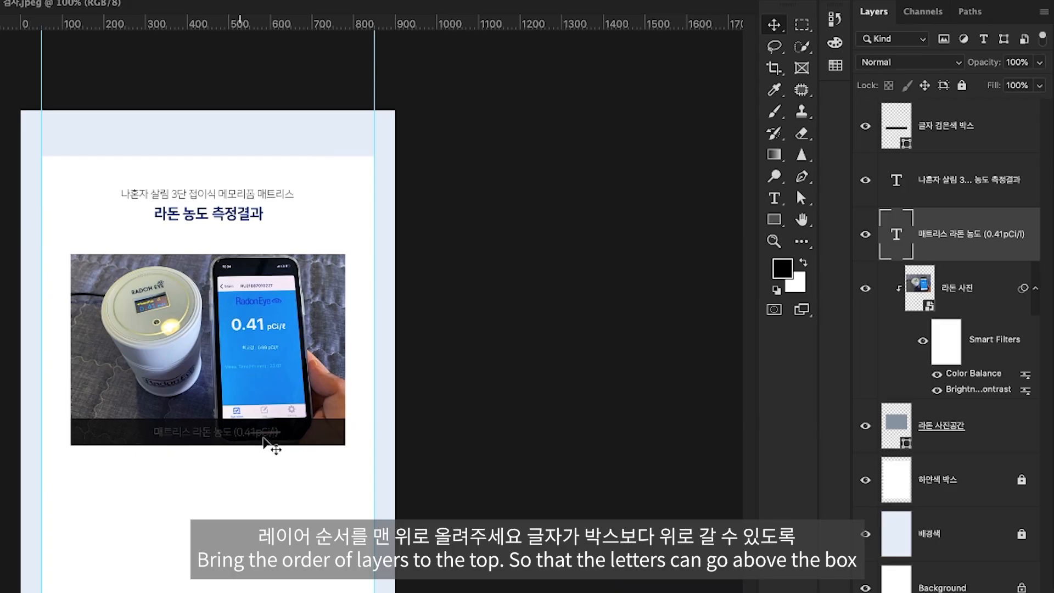
Place the 매트리스 라돈 농도 text layer at the top of the layer stack and center it horizontally on the 글자 검은색 박스 shape
{"action": "left_click_drag", "start_coordinate": [986, 230], "coordinate": [988, 117]}
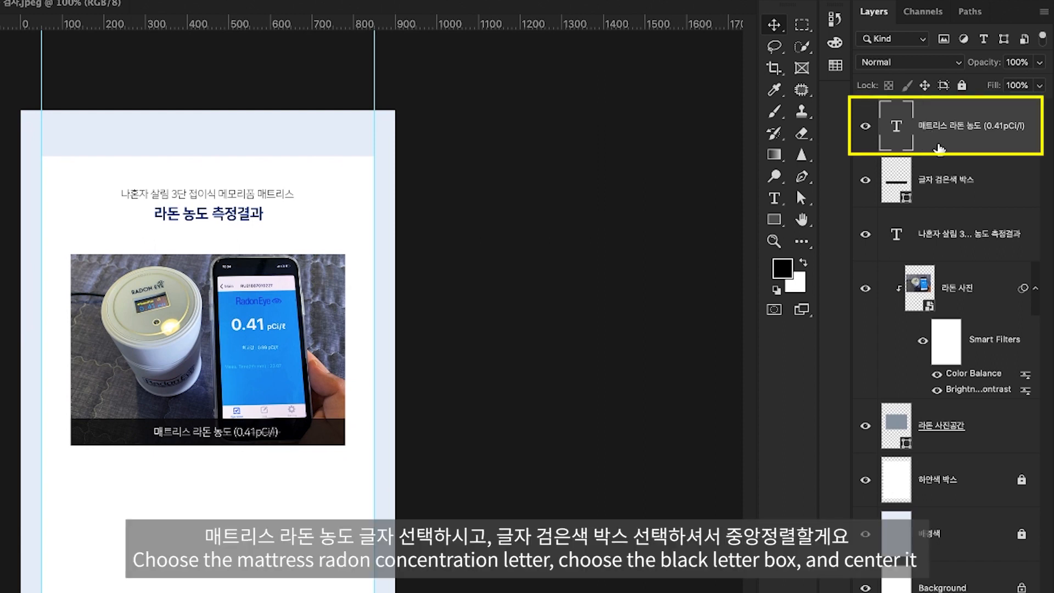
{"action": "left_click", "coordinate": [947, 186], "text": "shift"}
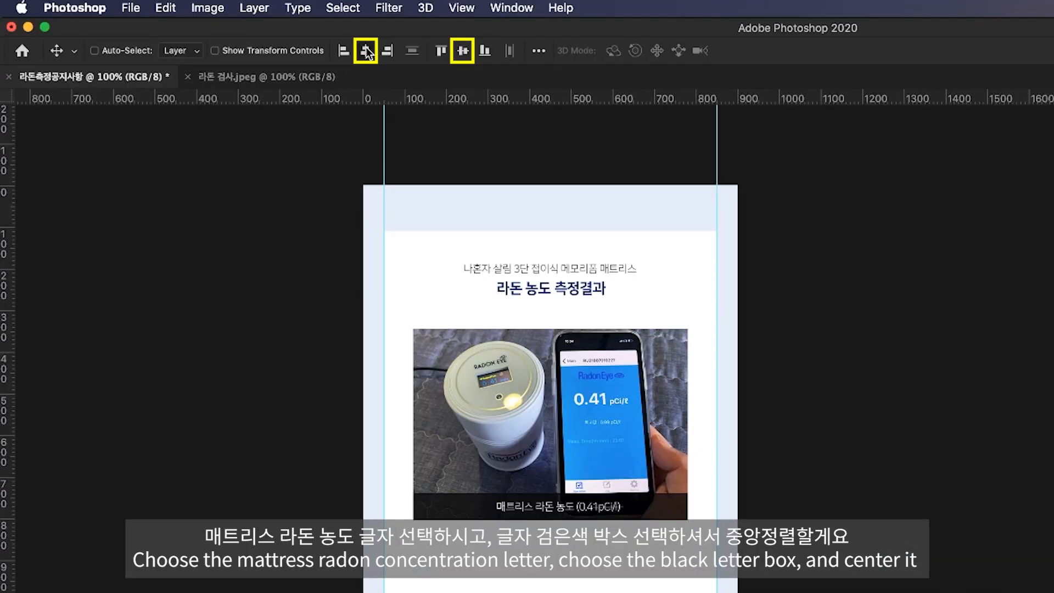
{"action": "left_click", "coordinate": [366, 52]}
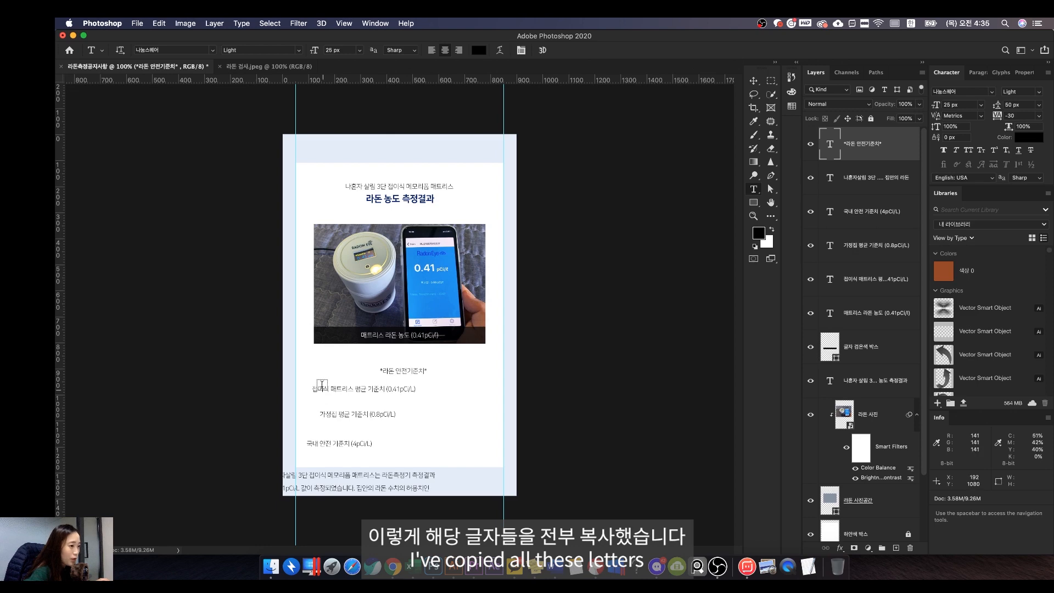
Hide the four other copied text layers and place the *라돈 안전기준치* layer directly above the 매트리스 라돈 농도 layer
{"action": "key", "text": "v"}
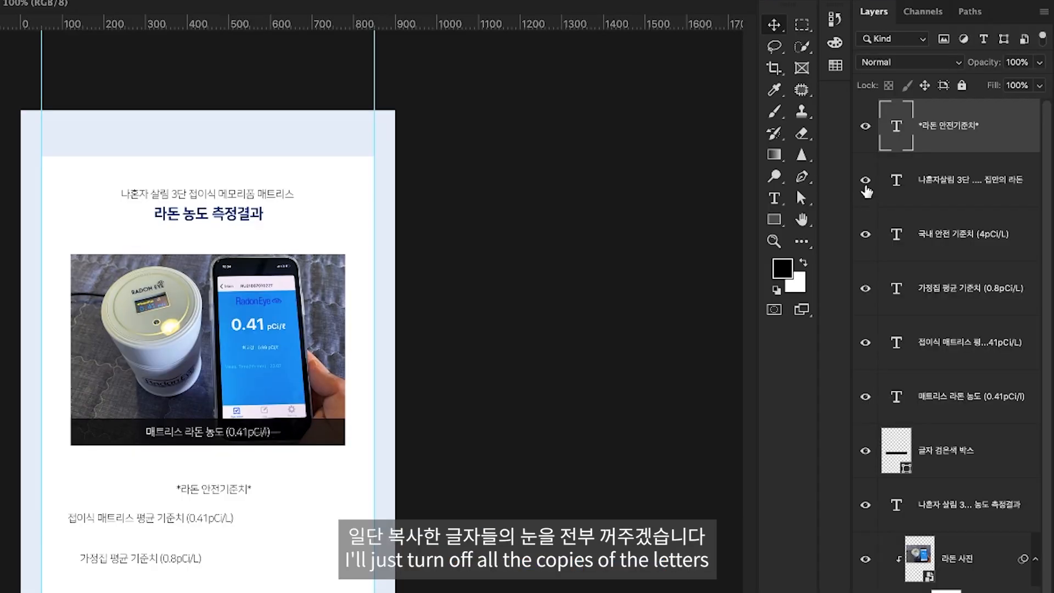
{"action": "left_click_drag", "start_coordinate": [869, 185], "coordinate": [873, 324]}
{"action": "left_click_drag", "start_coordinate": [960, 133], "coordinate": [963, 357]}
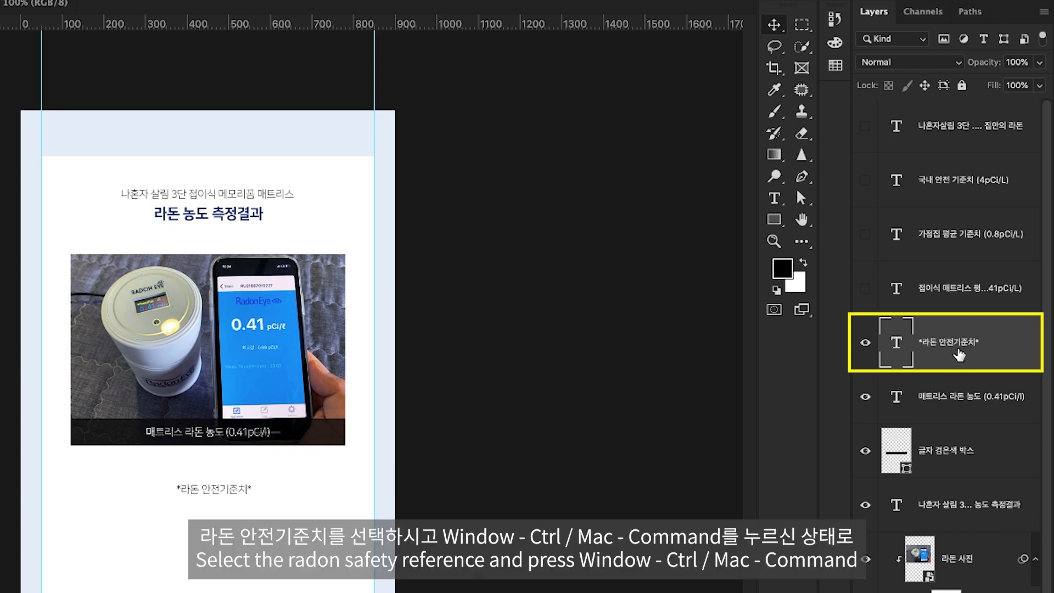
Center the *라돈 안전기준치* text horizontally on the Background layer
{"action": "scroll", "coordinate": [958, 358], "scroll_direction": "down", "scroll_amount": 1}
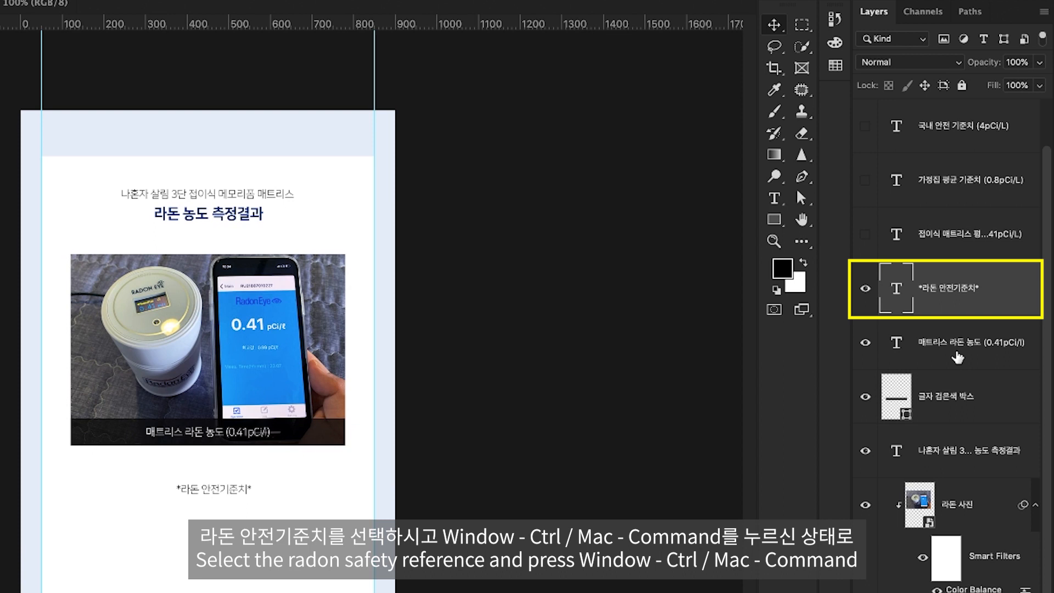
{"action": "scroll", "coordinate": [958, 358], "scroll_direction": "down", "scroll_amount": 1}
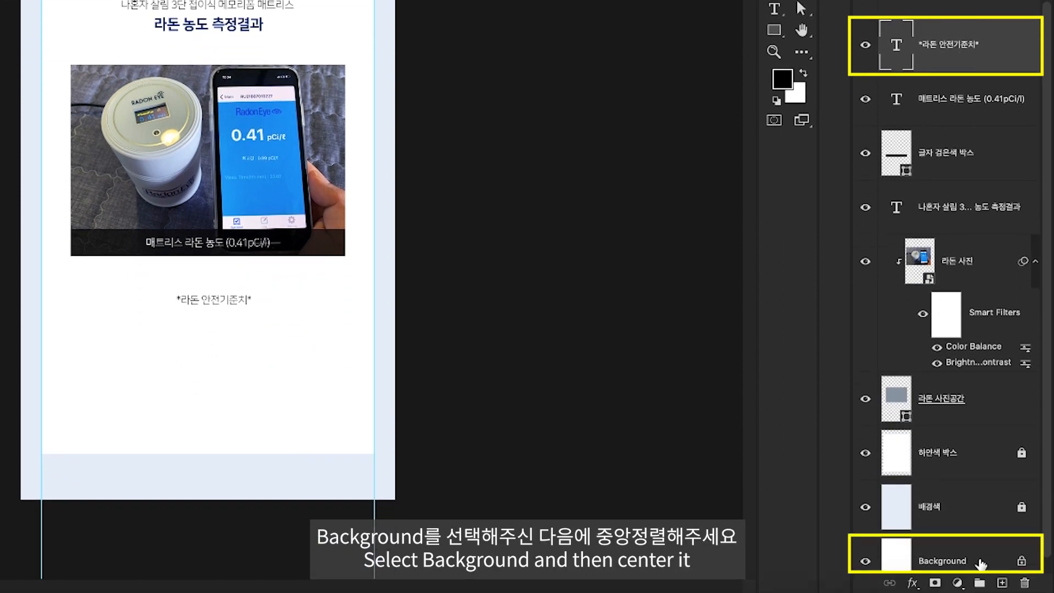
{"action": "left_click", "coordinate": [981, 564]}
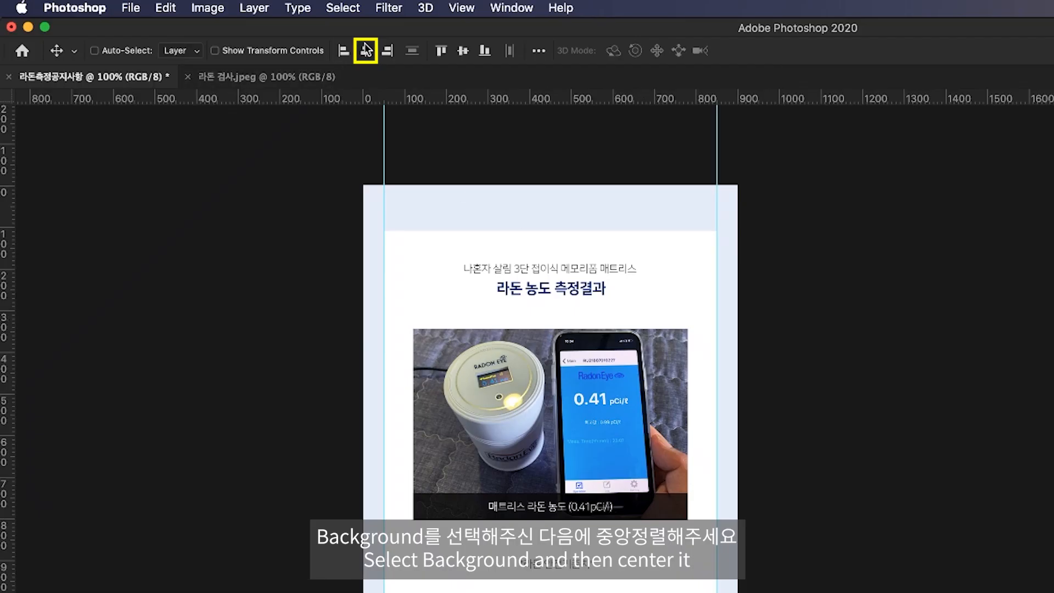
{"action": "left_click", "coordinate": [365, 49]}
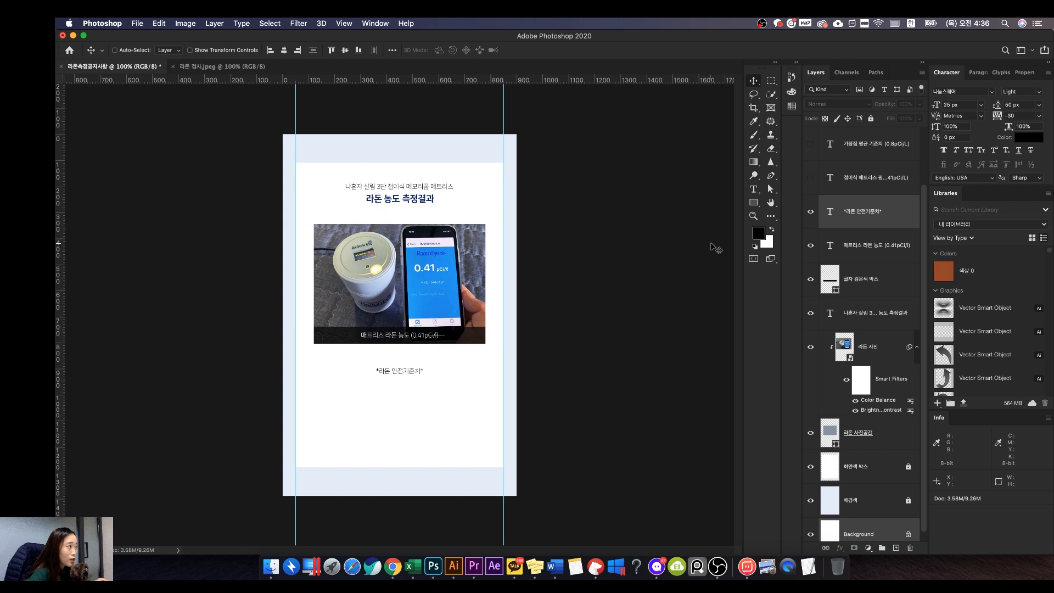
Move the *라돈 안전기준치* text up to the photo's lower edge, and nudge it down 60 px from there
{"action": "left_click", "coordinate": [883, 220]}
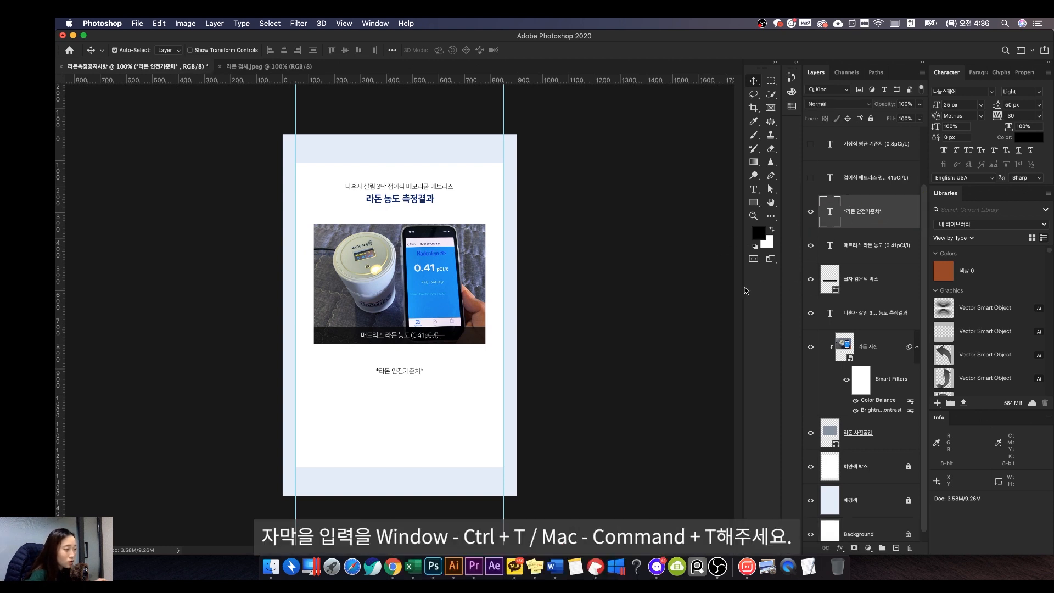
{"action": "key", "text": "super+t"}
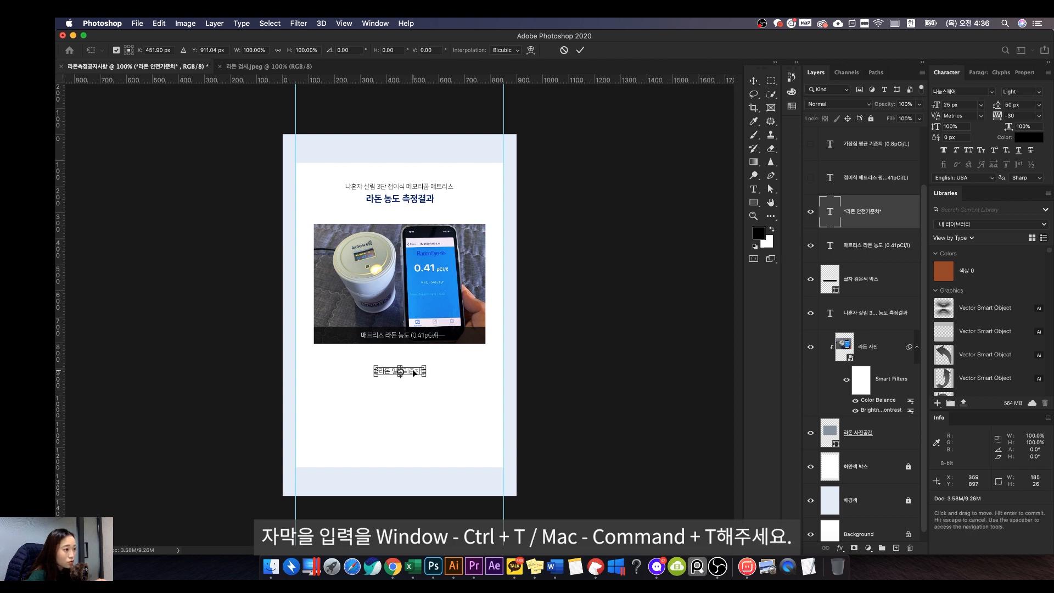
{"action": "left_click_drag", "start_coordinate": [413, 370], "coordinate": [413, 345]}
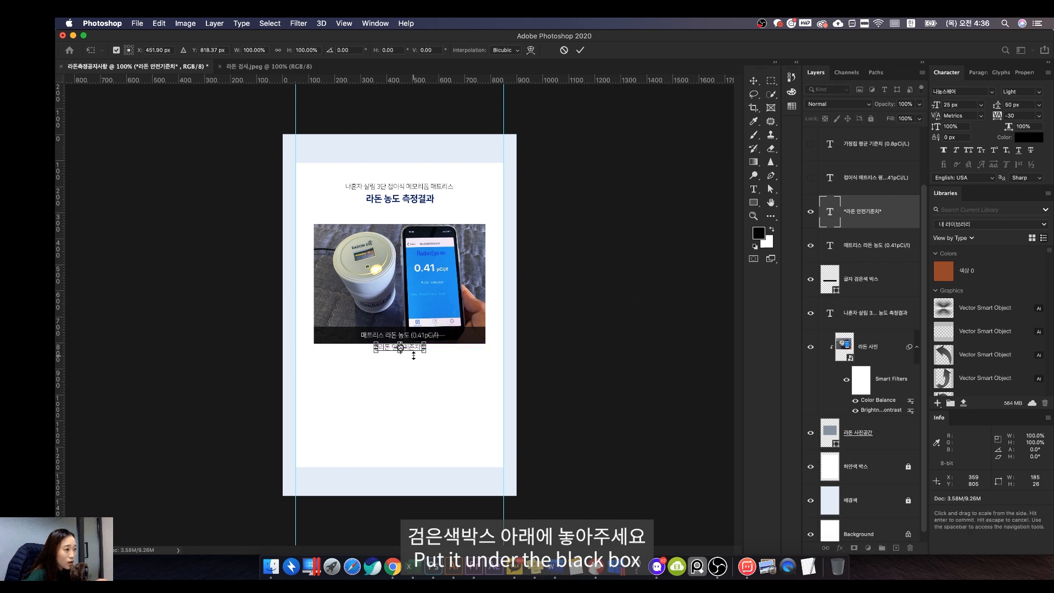
{"action": "key", "text": "shift+Down"}
{"action": "key", "text": "shift+Down"}
{"action": "key", "text": "shift+Down"}
{"action": "key", "text": "shift+Down"}
{"action": "key", "text": "shift+Down"}
{"action": "key", "text": "shift+Down"}
{"action": "key", "text": "Return"}
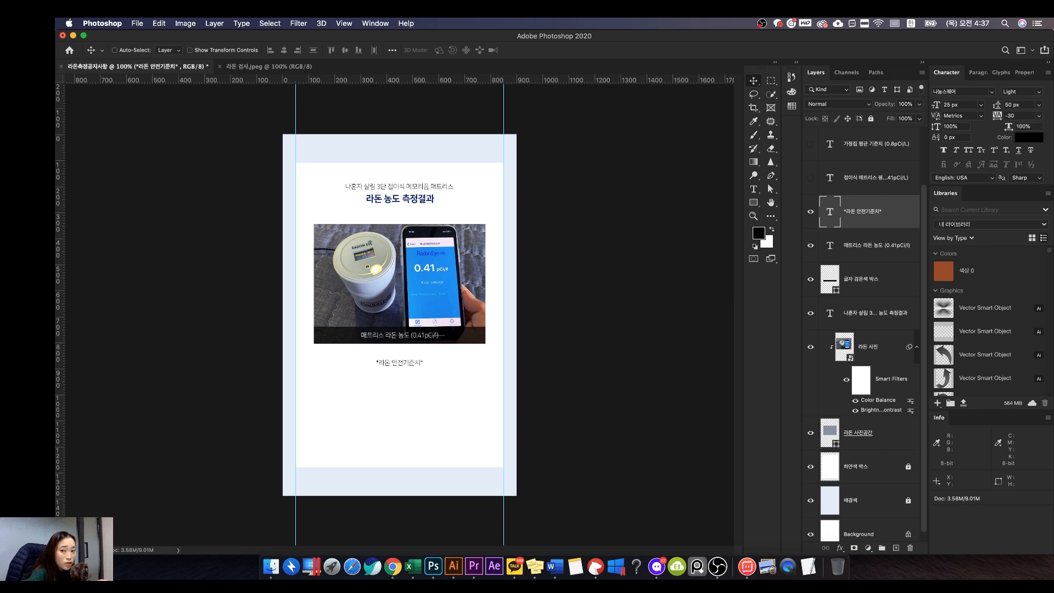
Draw a 220 × 70 px rectangle below the *라돈 안전기준치* heading near the photo's left edge and name its layer 접이식 매트리스 평균기준지
{"action": "key", "text": "ctrl+Tab"}
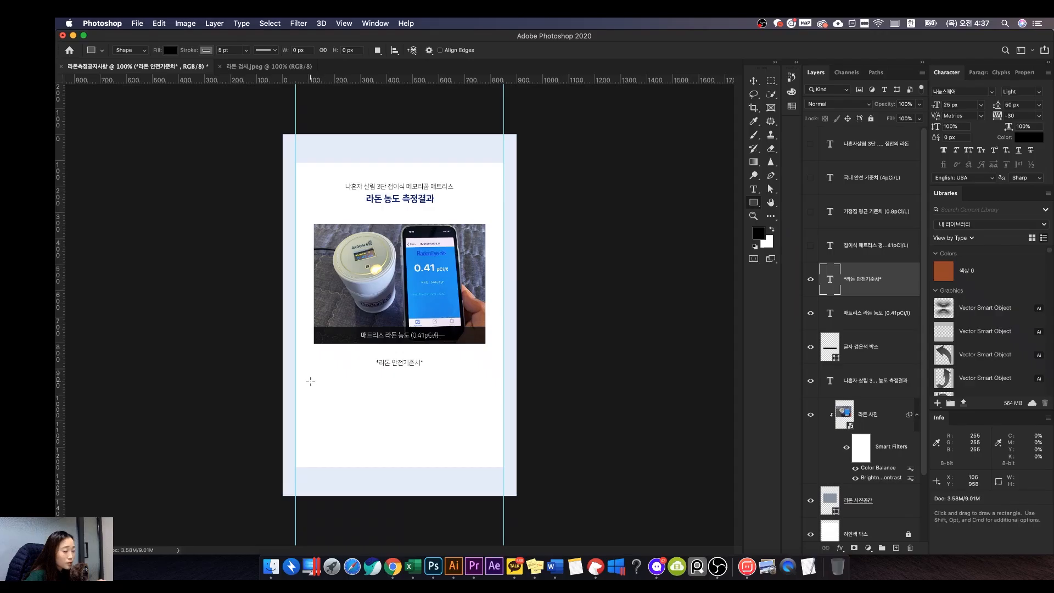
{"action": "left_click_drag", "start_coordinate": [315, 379], "coordinate": [372, 397]}
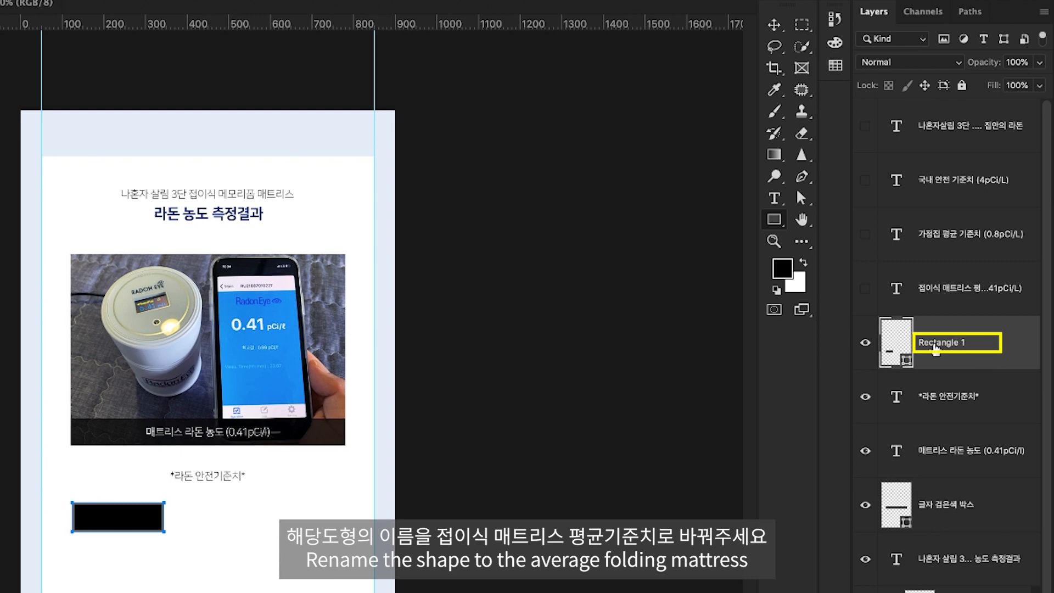
{"action": "double_click", "coordinate": [935, 346]}
{"action": "type", "text": "ㅈ"}
{"action": "type", "text": "이식 매트리스 펴"}
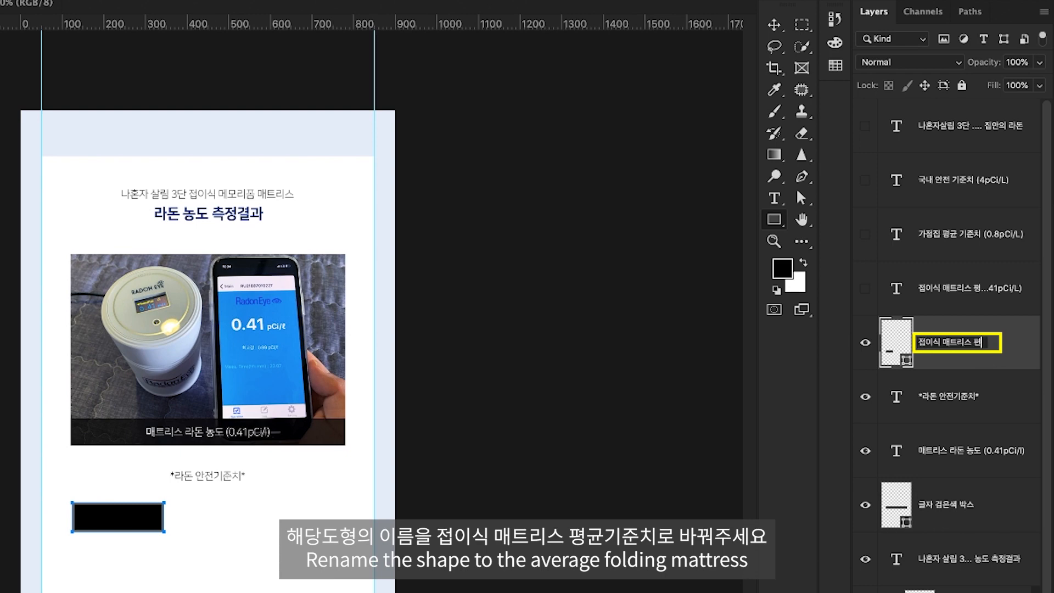
{"action": "key", "text": "BackSpace"}
{"action": "type", "text": "평균기준치"}
{"action": "key", "text": "Return"}
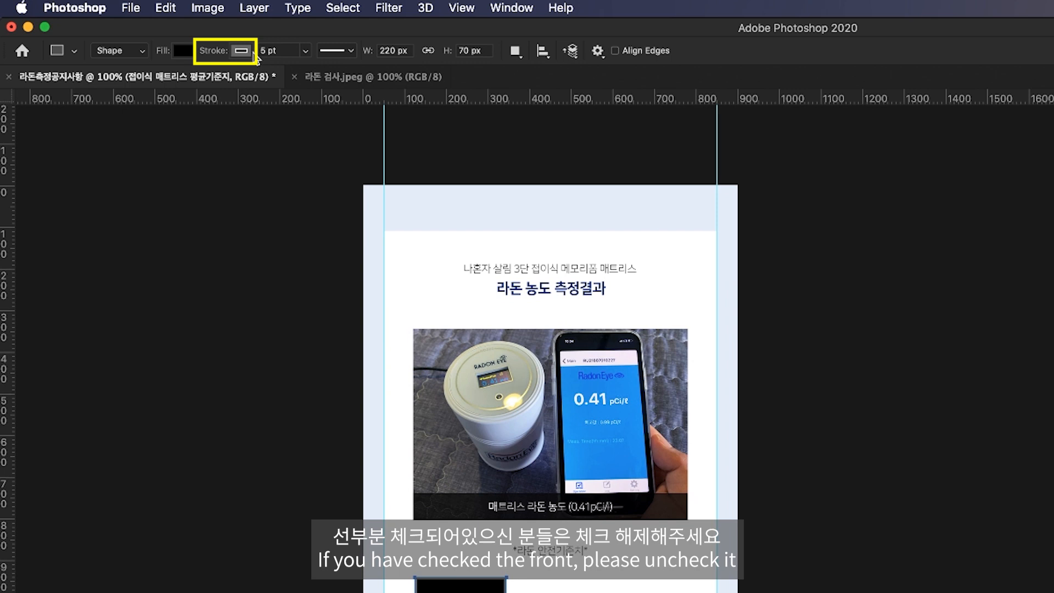
Remove the stroke from the new rectangle and set its fill color to f1f7fc
{"action": "left_click", "coordinate": [246, 52]}
{"action": "left_click", "coordinate": [142, 86]}
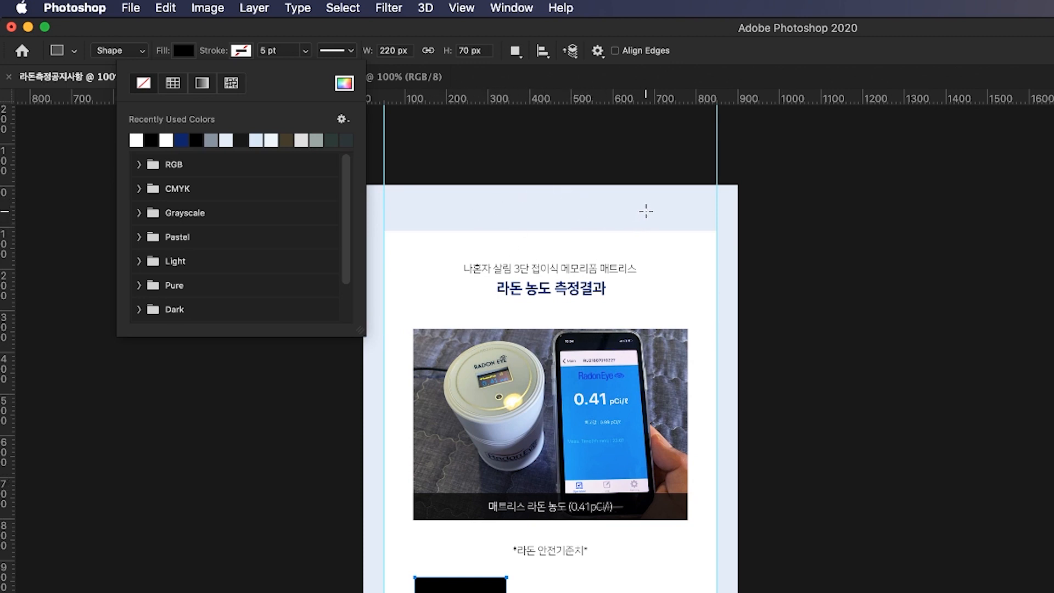
{"action": "left_click", "coordinate": [168, 49]}
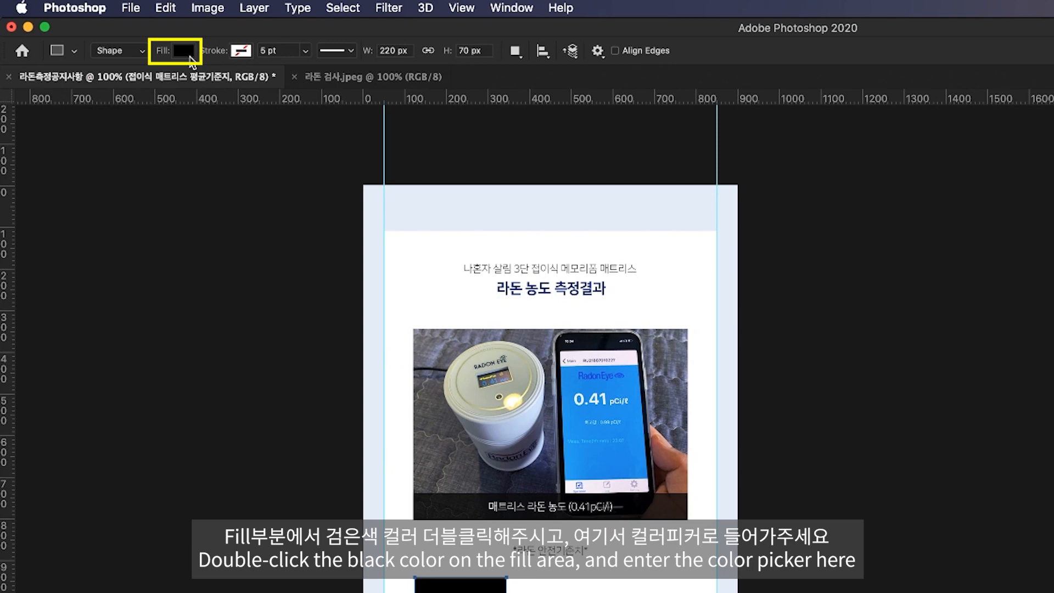
{"action": "left_click", "coordinate": [183, 52]}
{"action": "left_click", "coordinate": [294, 84]}
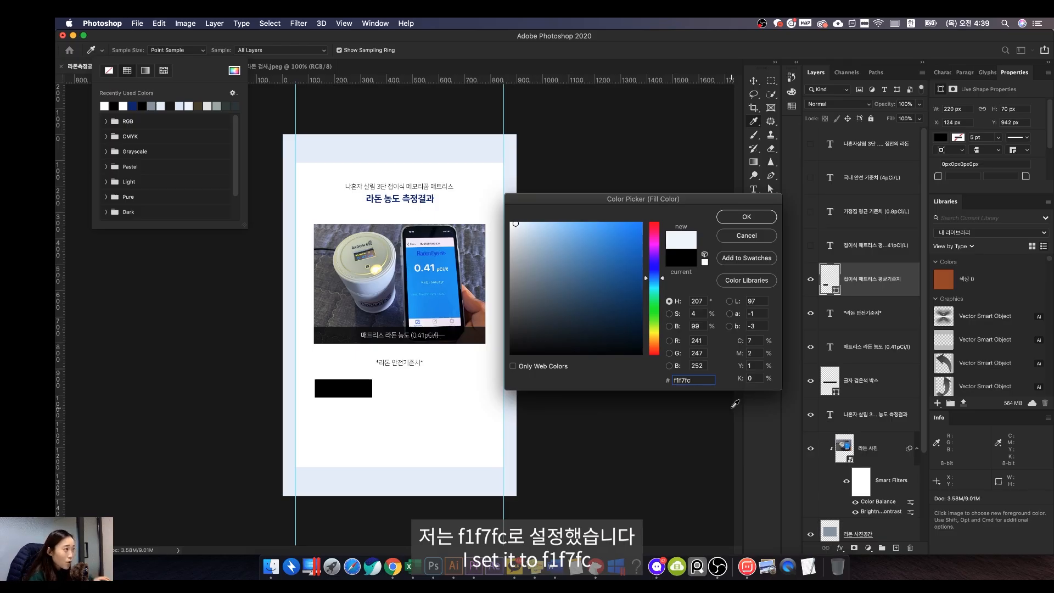
{"action": "left_click", "coordinate": [756, 218]}
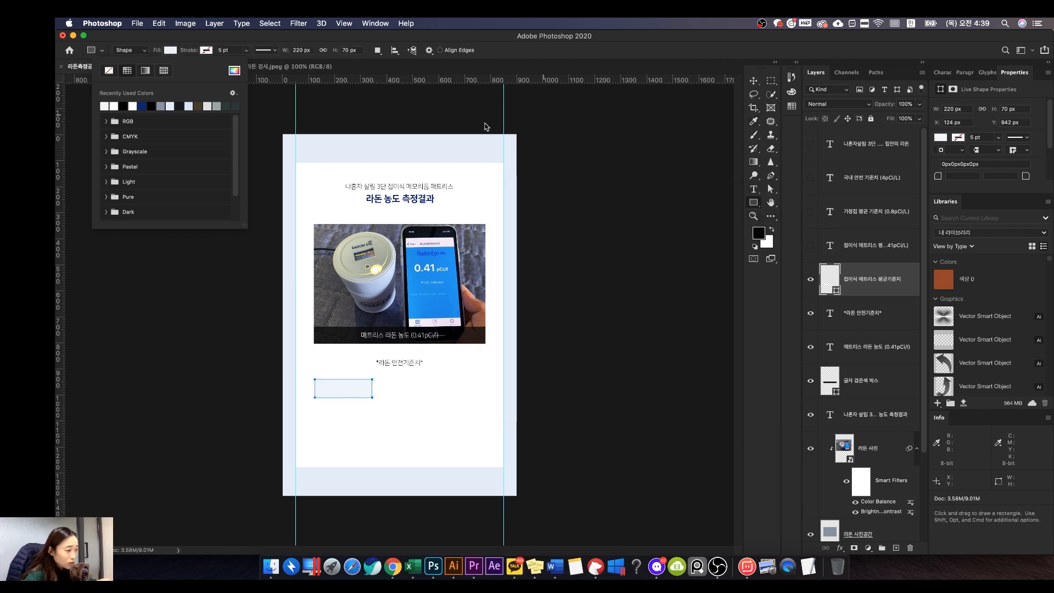
Move the pale blue rectangle left to X 81 px and show the 접이식 매트리스 평균 기준치 (0.41pCi/L) text layer
{"action": "key", "text": "v"}
{"action": "left_click_drag", "start_coordinate": [369, 396], "coordinate": [346, 396]}
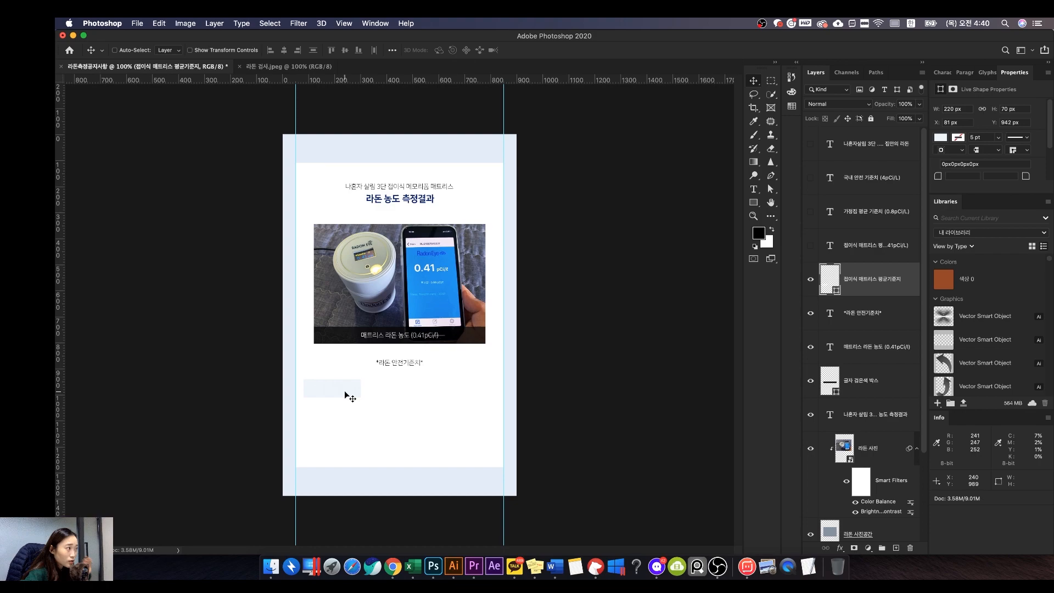
{"action": "left_click", "coordinate": [855, 248]}
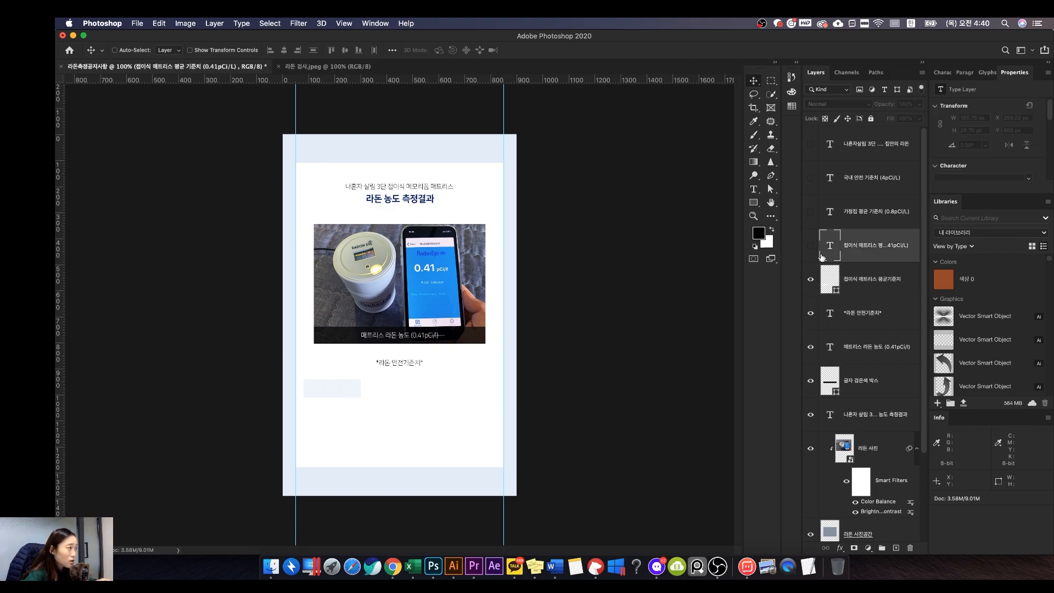
{"action": "left_click", "coordinate": [811, 245]}
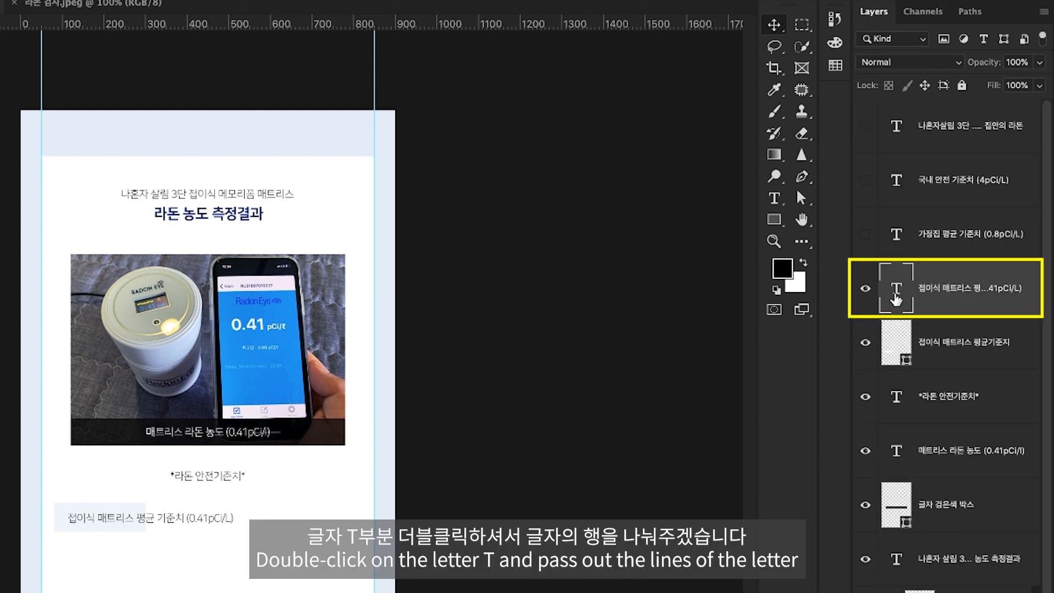
Break the folding mattress text into three lines: 접이식 매트리스, 평균 기준치 and (0.41pCi/L)
{"action": "double_click", "coordinate": [897, 298]}
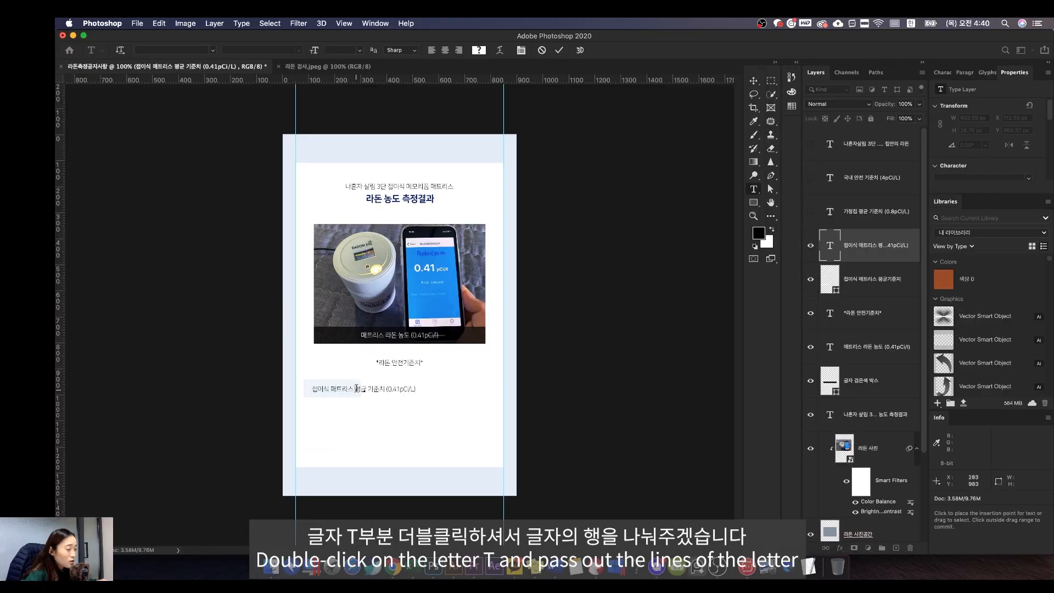
{"action": "left_click", "coordinate": [357, 389]}
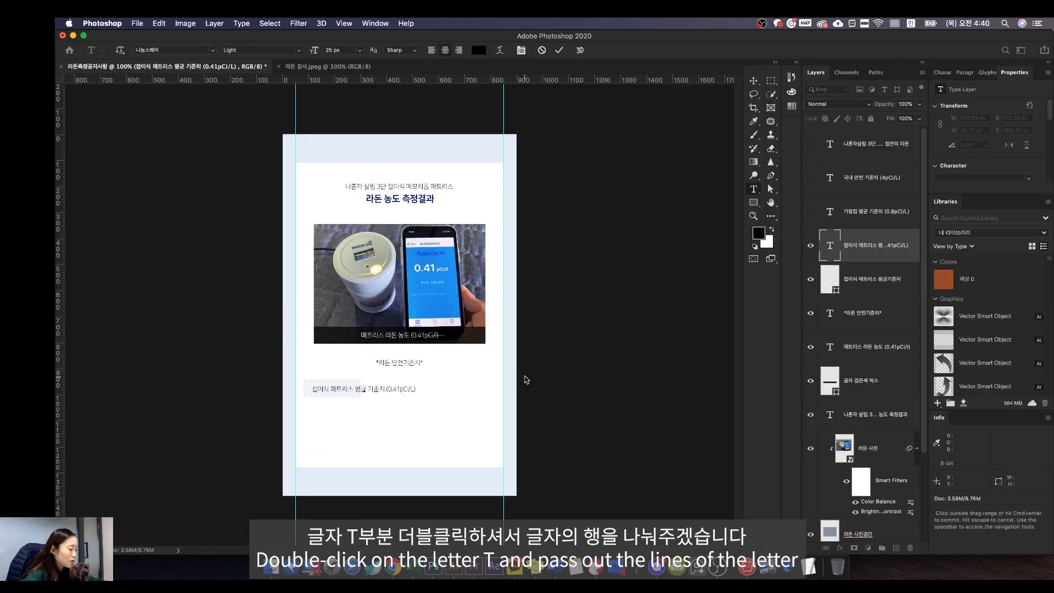
{"action": "key", "text": "Return"}
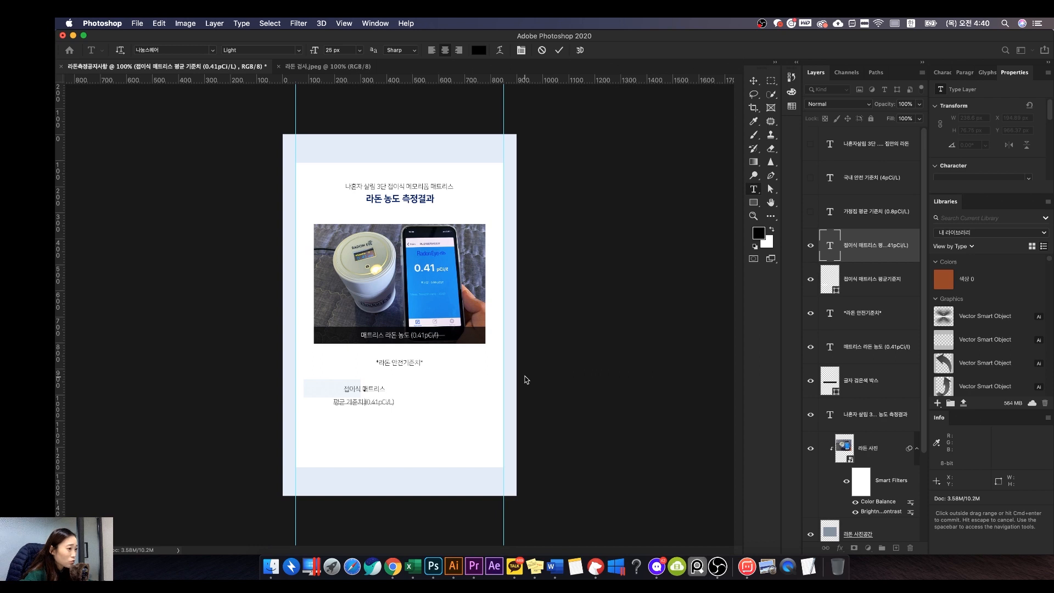
{"action": "key", "text": "Return"}
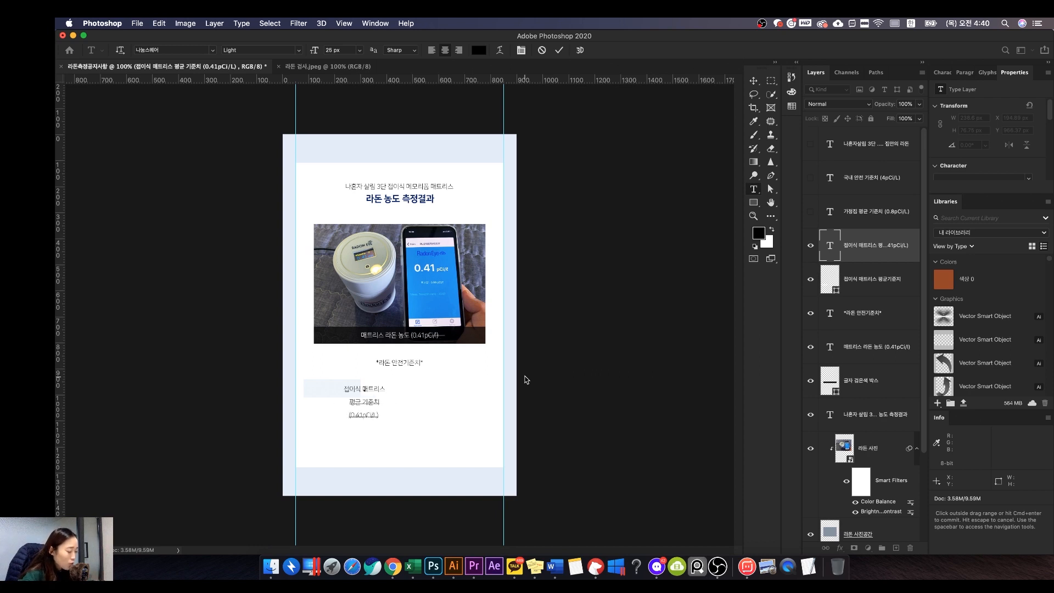
Select all three lines of the folding mattress text and change their font weight
{"action": "key", "text": "super+a"}
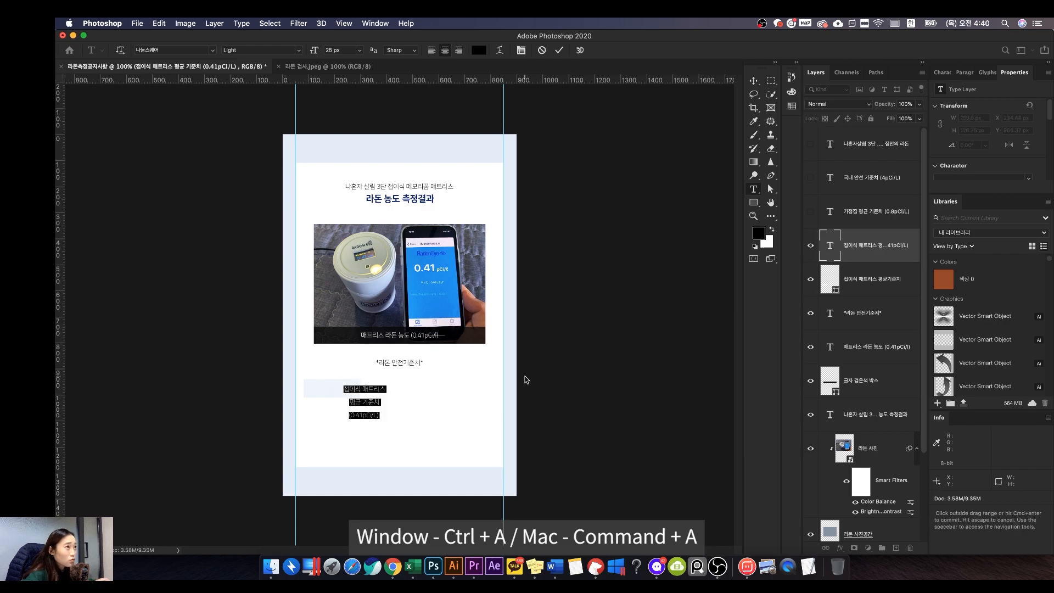
{"action": "left_click", "coordinate": [299, 50]}
{"action": "left_click", "coordinate": [280, 61]}
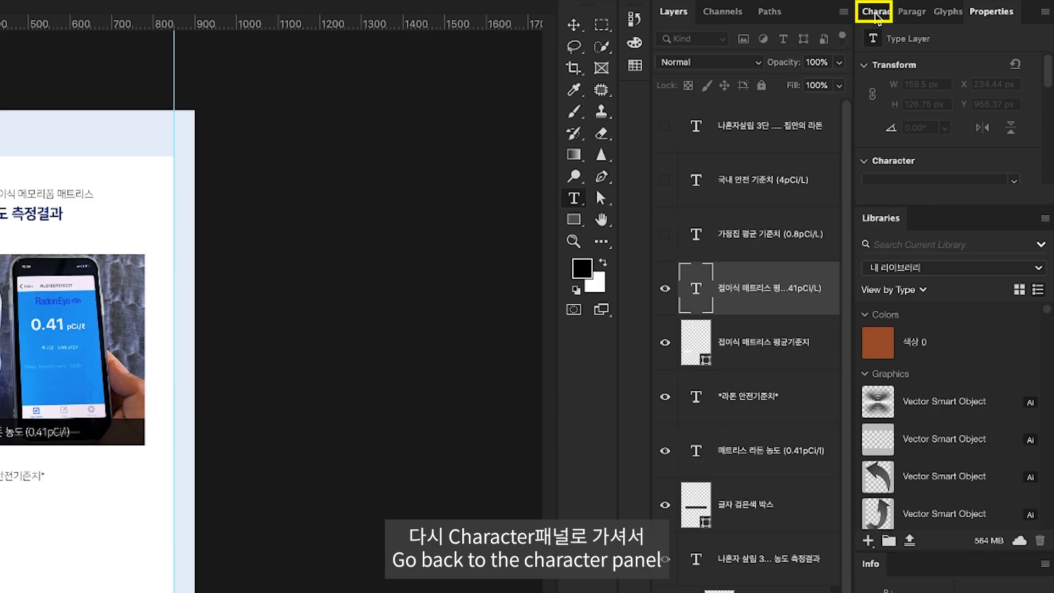
Set the leading of the selected three-line folding mattress text to 38 px
{"action": "left_click", "coordinate": [943, 72]}
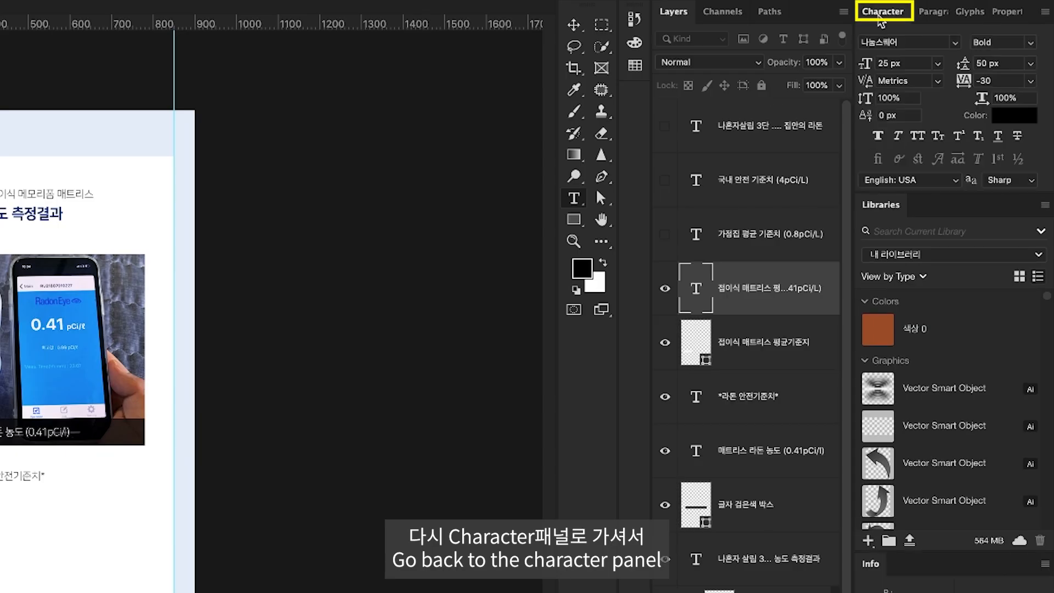
{"action": "left_click", "coordinate": [916, 62]}
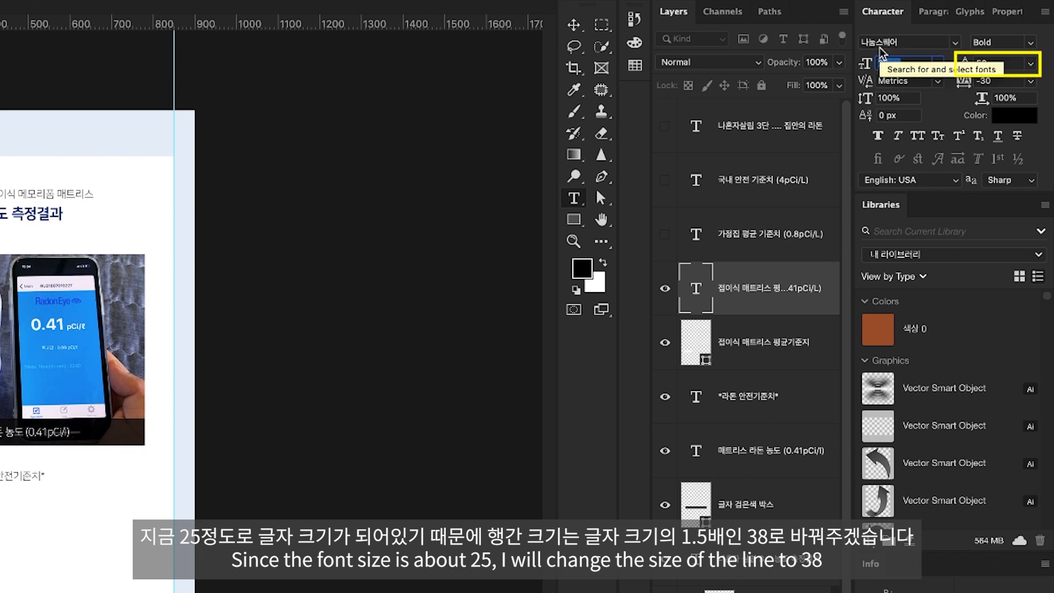
{"action": "left_click", "coordinate": [1014, 69]}
{"action": "type", "text": "68"}
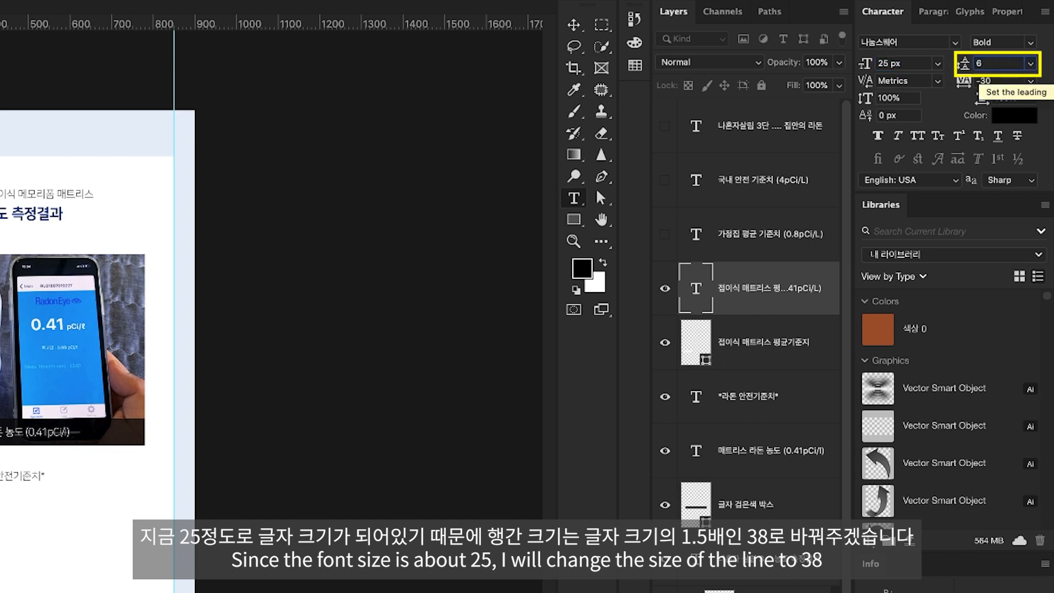
{"action": "key", "text": "Return"}
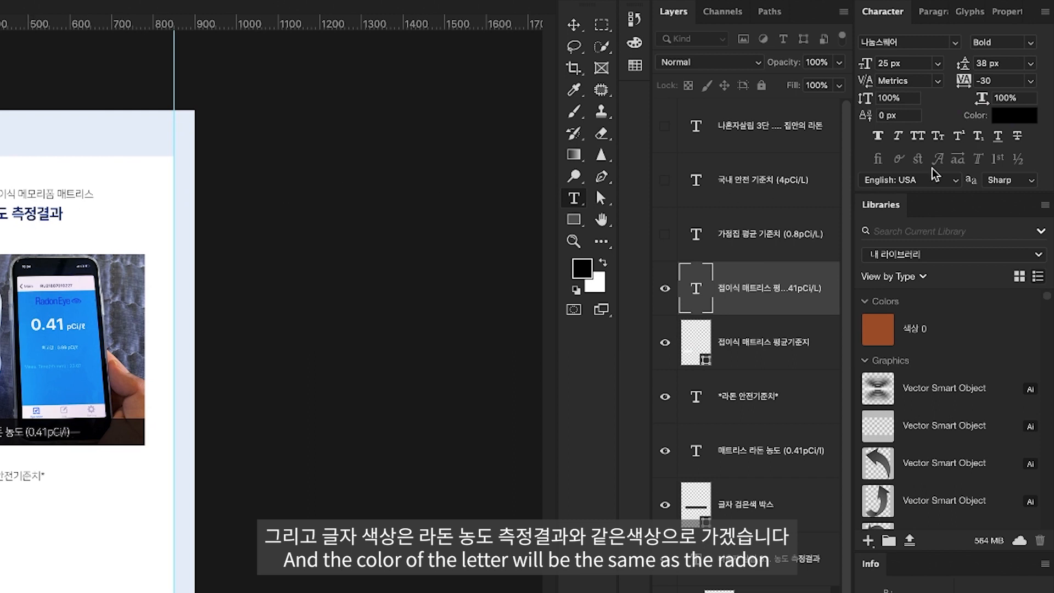
Color the folding mattress text 002e7a by sampling the navy 라돈 농도 측정결과 title, and finish the text edit
{"action": "left_click", "coordinate": [1010, 118]}
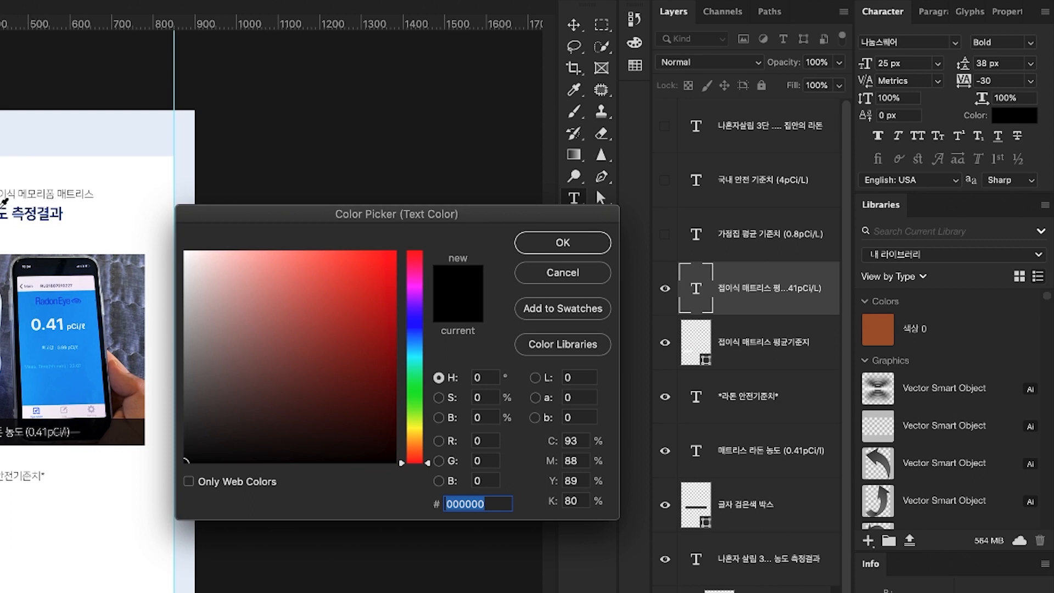
{"action": "left_click", "coordinate": [4, 207]}
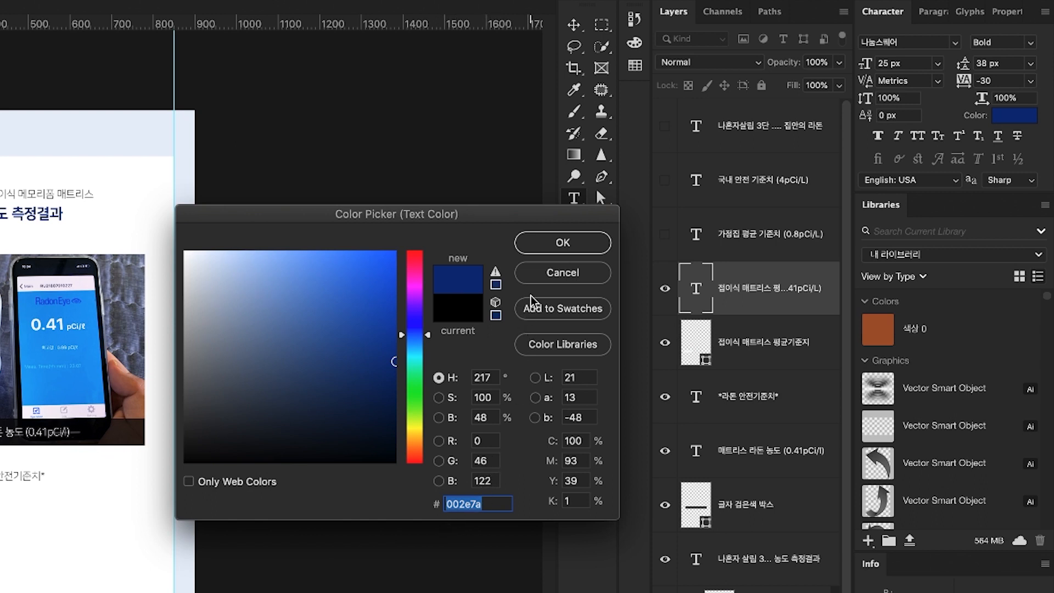
{"action": "left_click", "coordinate": [557, 245]}
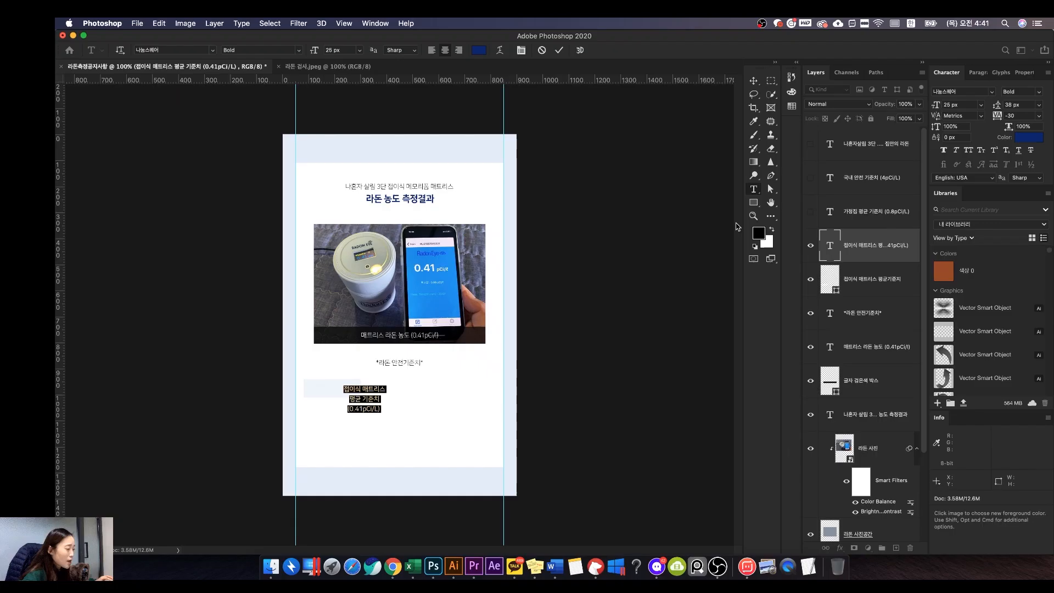
{"action": "key", "text": "super+Return"}
{"action": "key", "text": "super+Return"}
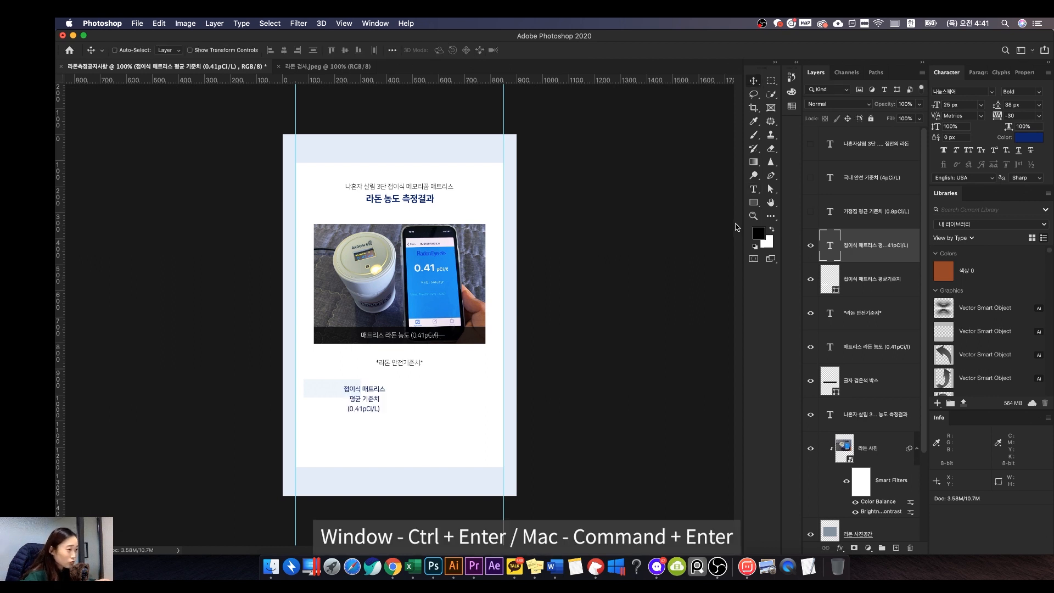
Move the folding mattress text below the pale blue rectangle and align the two layers on their horizontal centers
{"action": "key", "text": "c"}
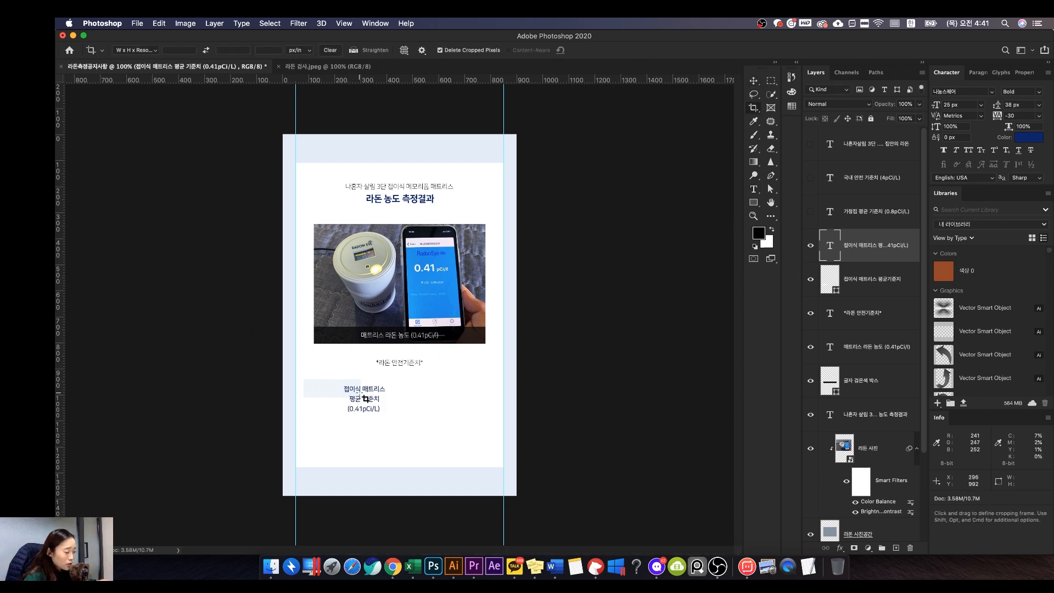
{"action": "left_click", "coordinate": [753, 81]}
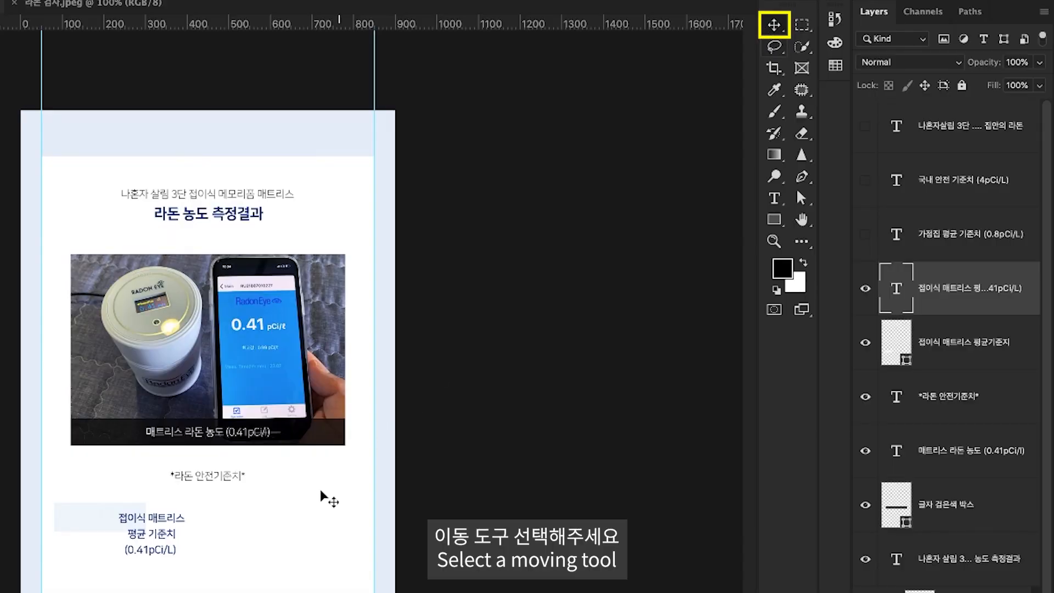
{"action": "left_click_drag", "start_coordinate": [178, 517], "coordinate": [128, 550]}
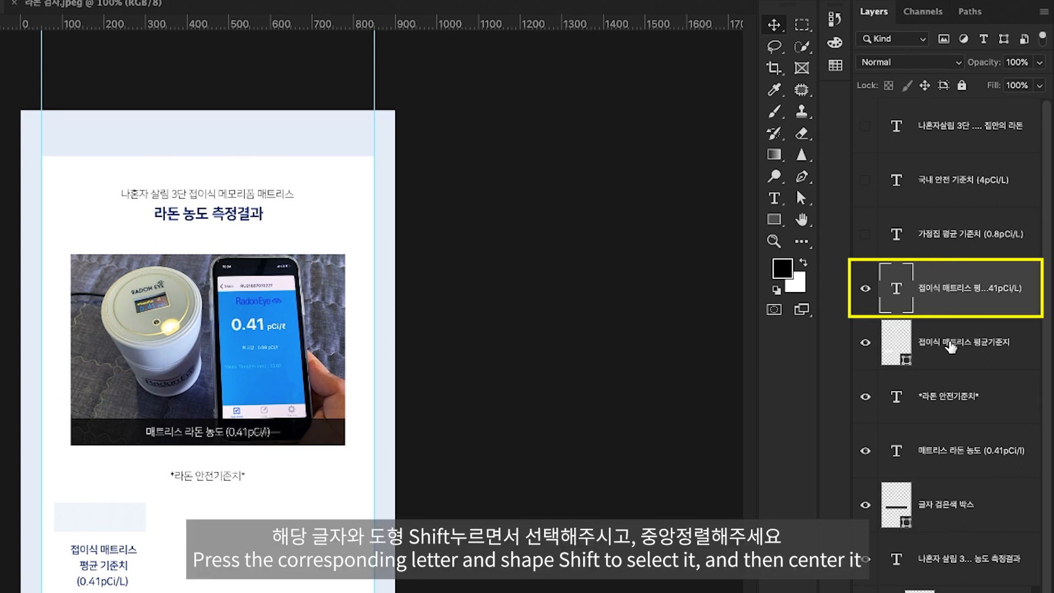
{"action": "left_click", "coordinate": [952, 345], "text": "shift"}
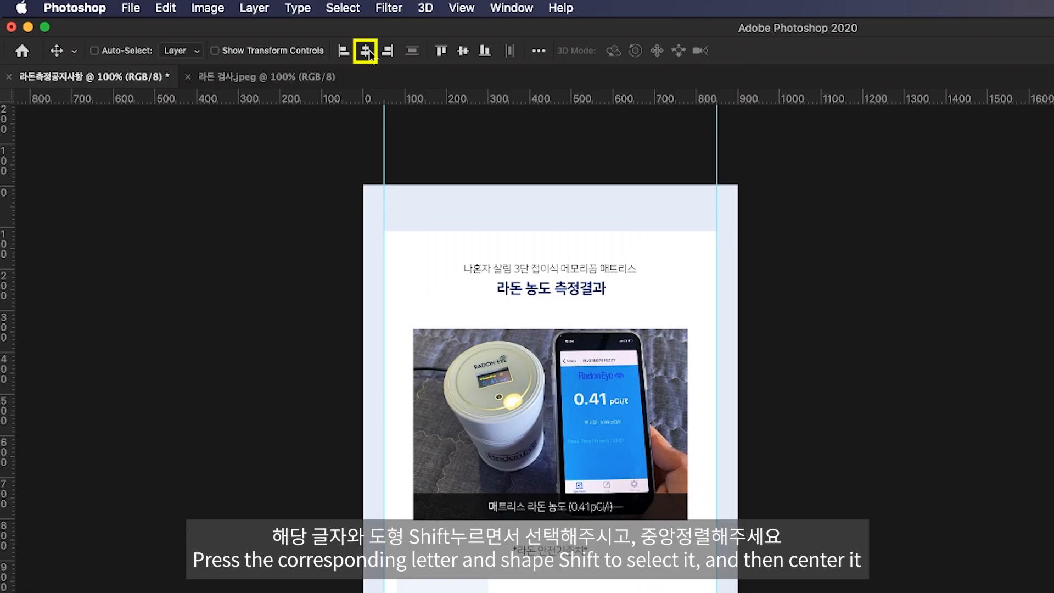
{"action": "left_click", "coordinate": [366, 51]}
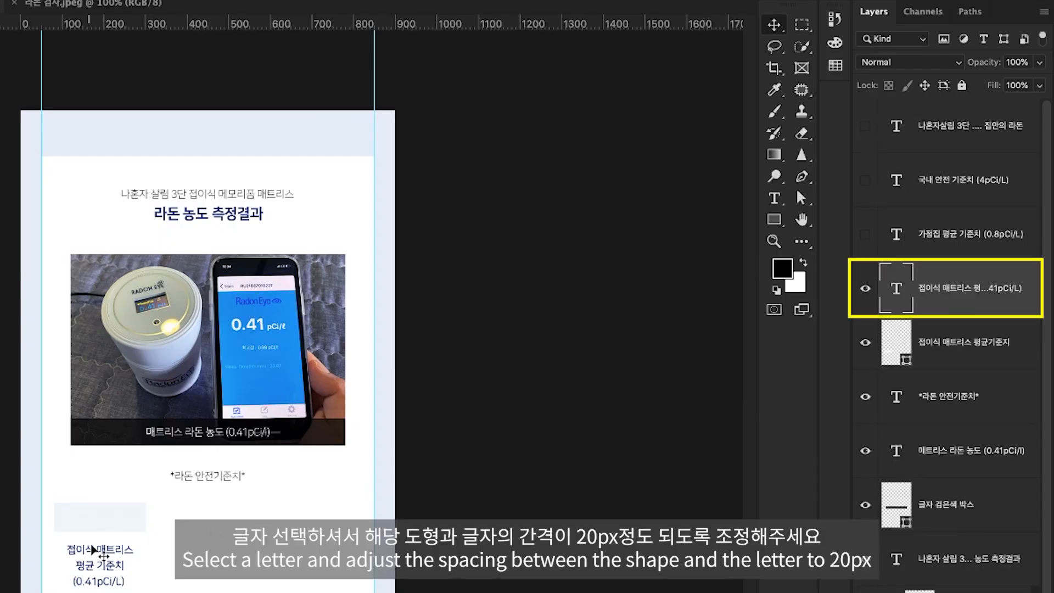
Reduce the pale blue rectangle's height to about 60 px and tighten its gap to the text below to about 20 px
{"action": "left_click", "coordinate": [124, 528]}
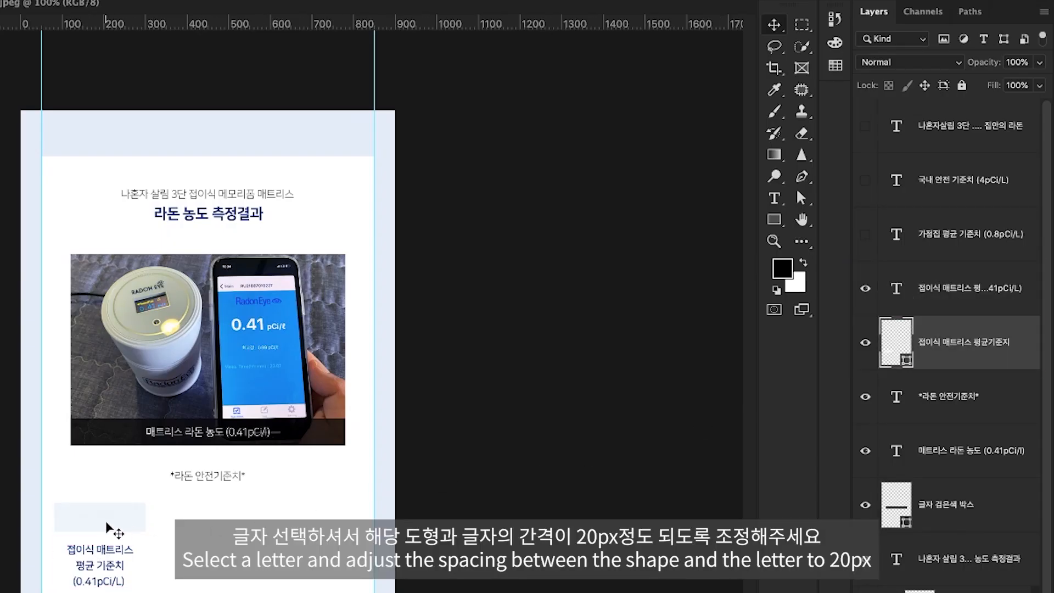
{"action": "key", "text": "z"}
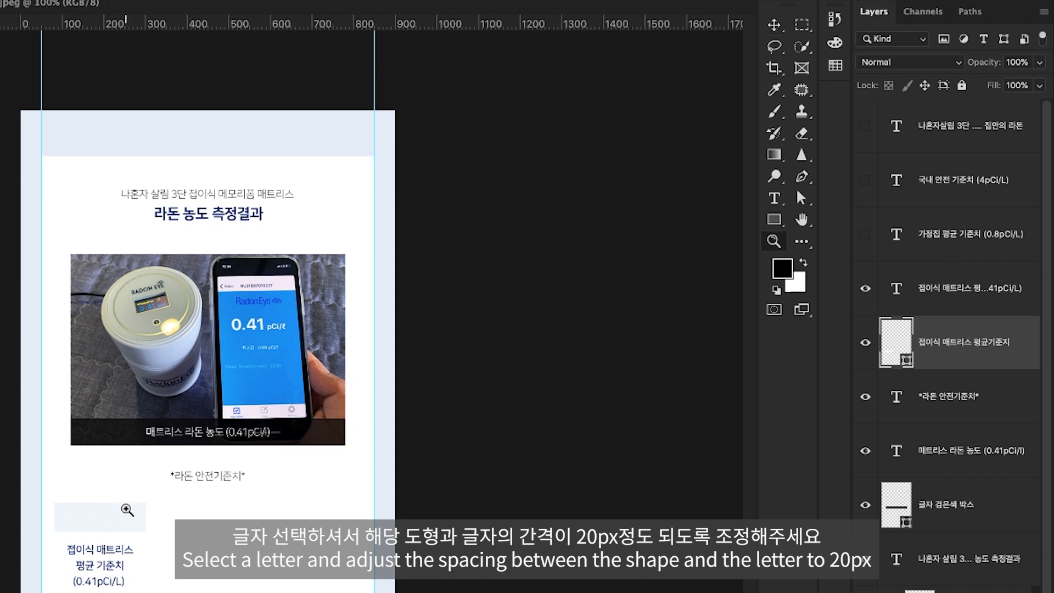
{"action": "key", "text": "v"}
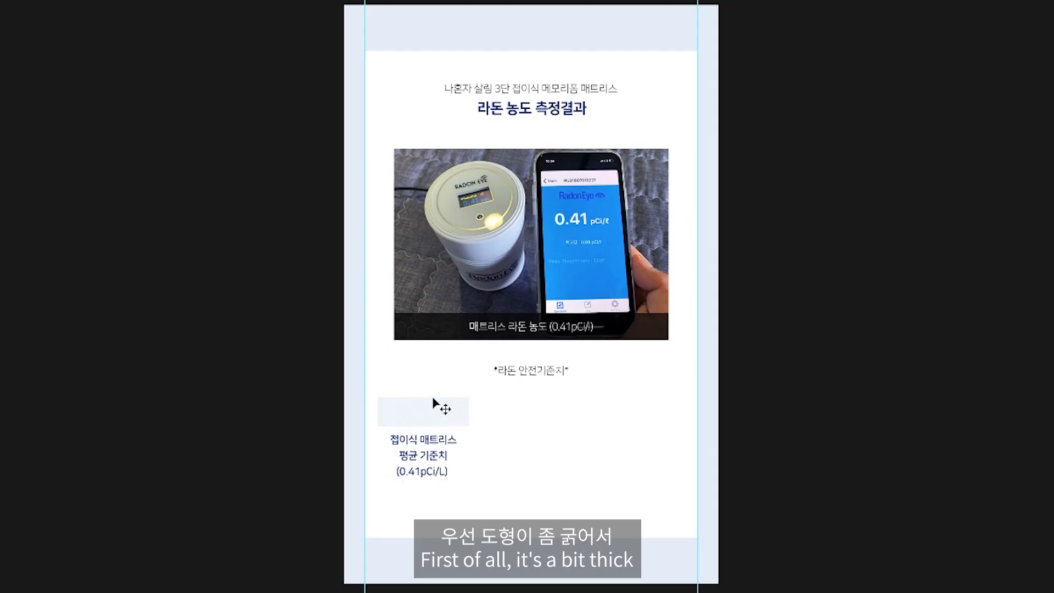
{"action": "key", "text": "super+t"}
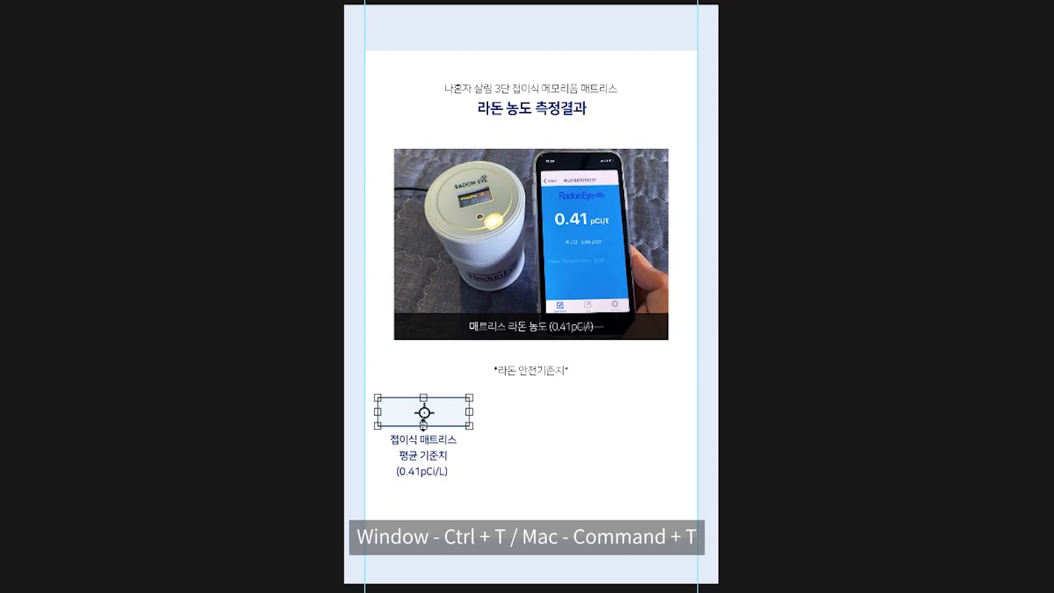
{"action": "left_click_drag", "start_coordinate": [423, 428], "coordinate": [426, 424]}
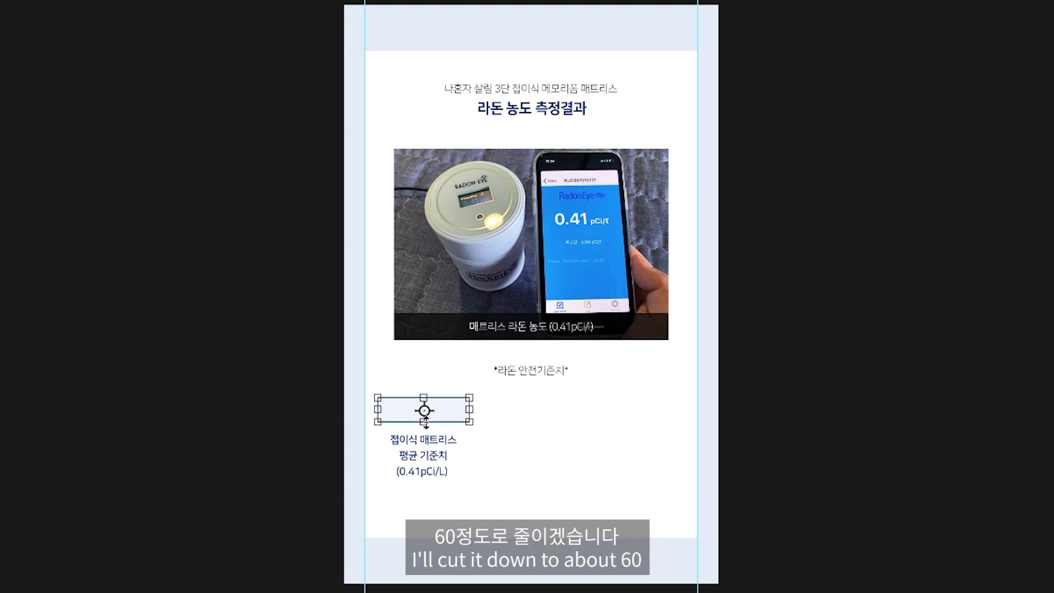
{"action": "key", "text": "Return"}
{"action": "scroll", "coordinate": [423, 448], "scroll_direction": "up", "scroll_amount": 1}
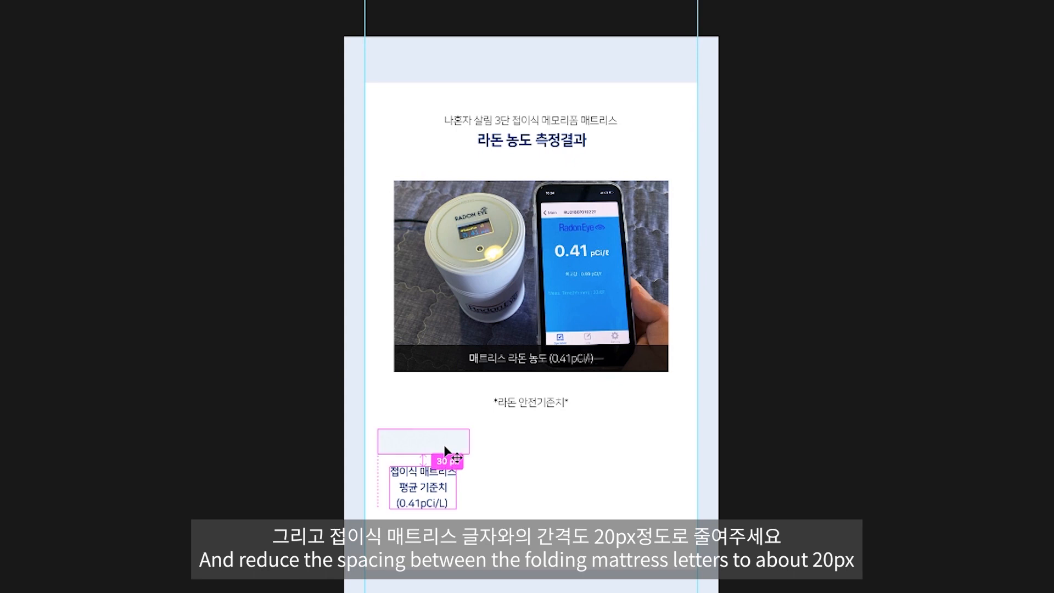
{"action": "key", "text": "shift+Up"}
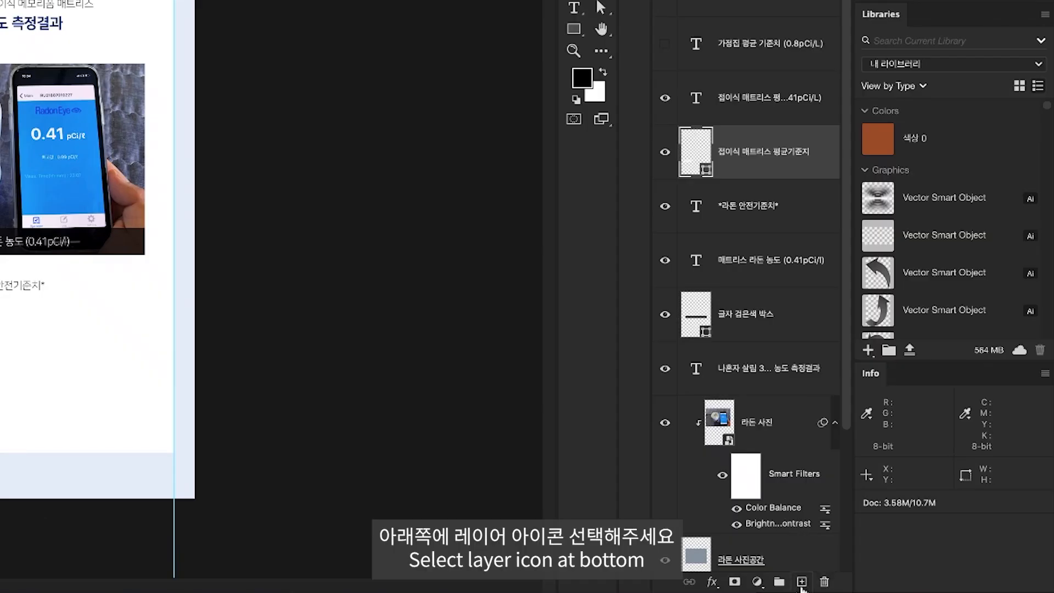
Create a new layer above the rectangle layer and rename it 직선라인
{"action": "left_click", "coordinate": [802, 583]}
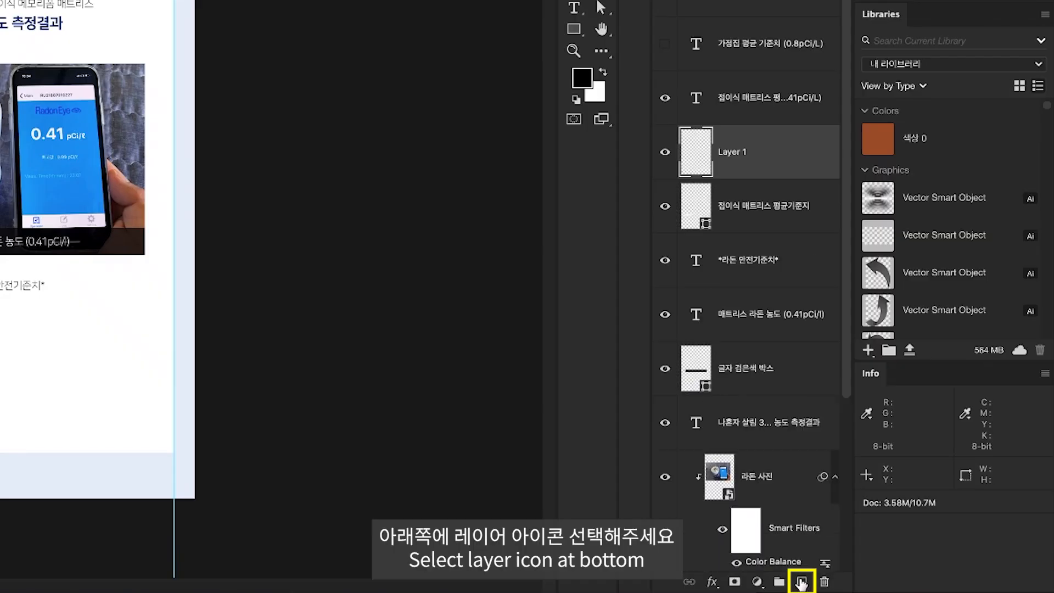
{"action": "double_click", "coordinate": [734, 154]}
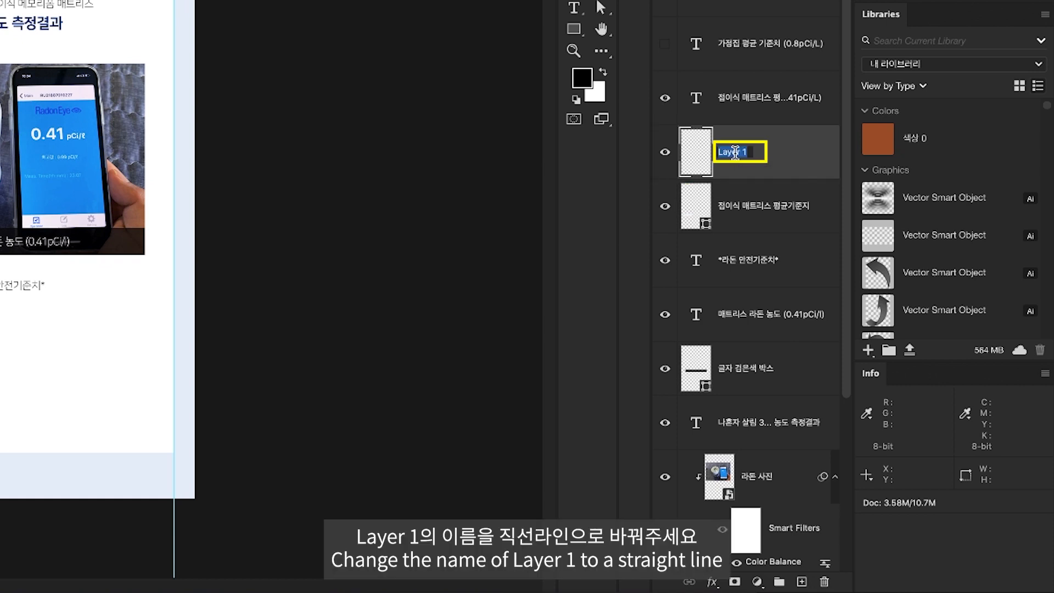
{"action": "type", "text": "직선라인"}
{"action": "key", "text": "Return"}
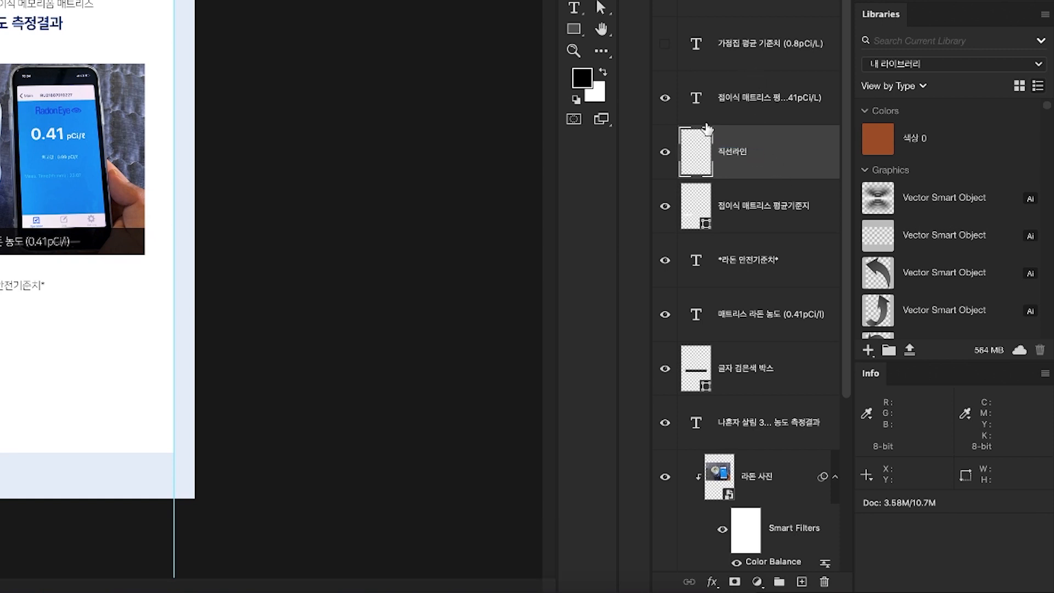
Draw a vertical line 100 px long with the Line tool, running down from the rectangle's upper-right corner
{"action": "left_click", "coordinate": [577, 32]}
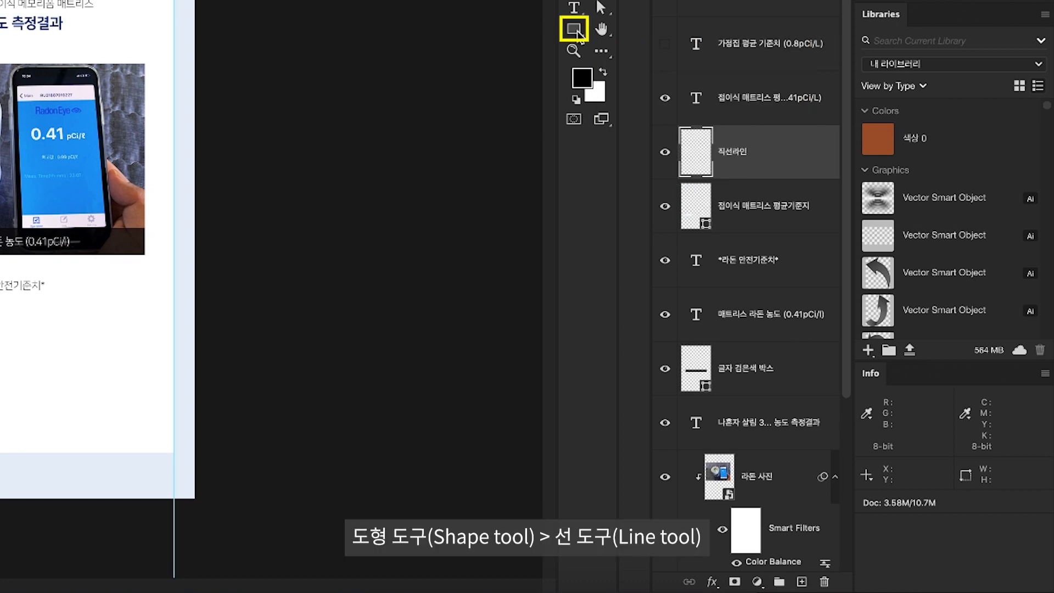
{"action": "right_click", "coordinate": [578, 33]}
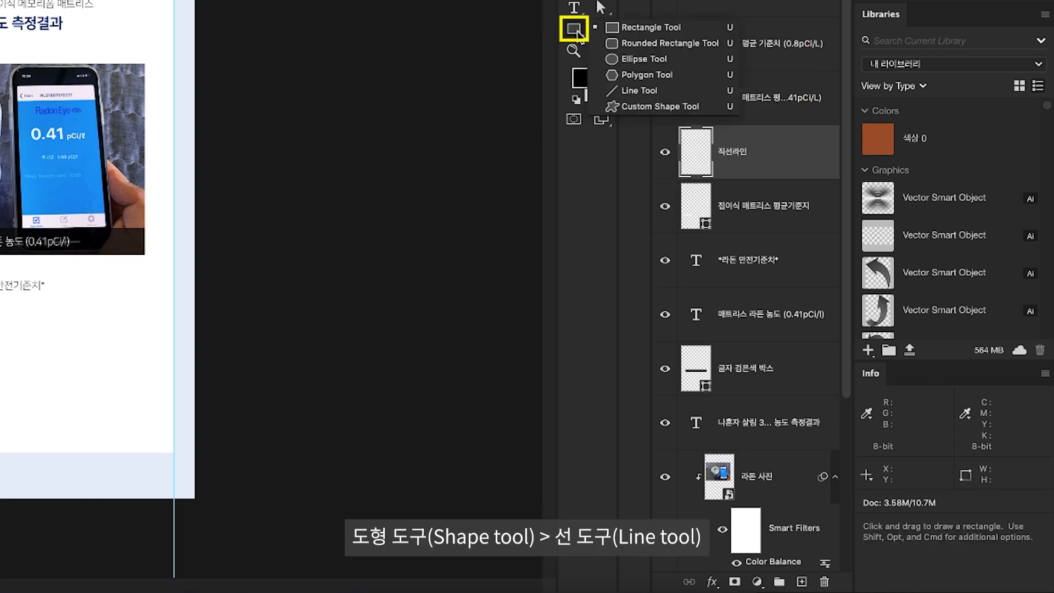
{"action": "left_click", "coordinate": [641, 91]}
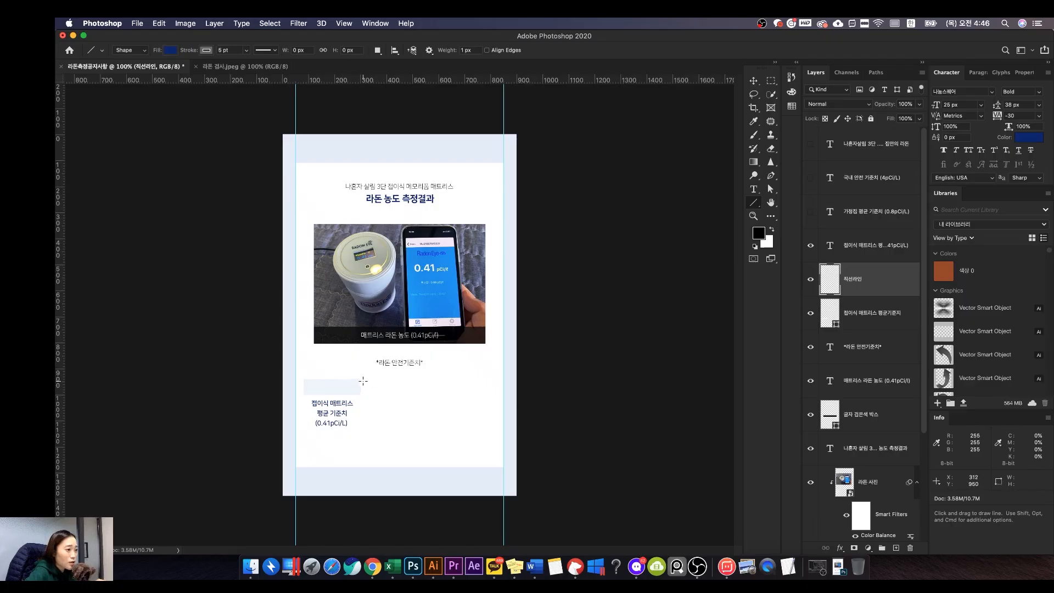
{"action": "scroll", "coordinate": [363, 380], "scroll_direction": "up", "scroll_amount": 3}
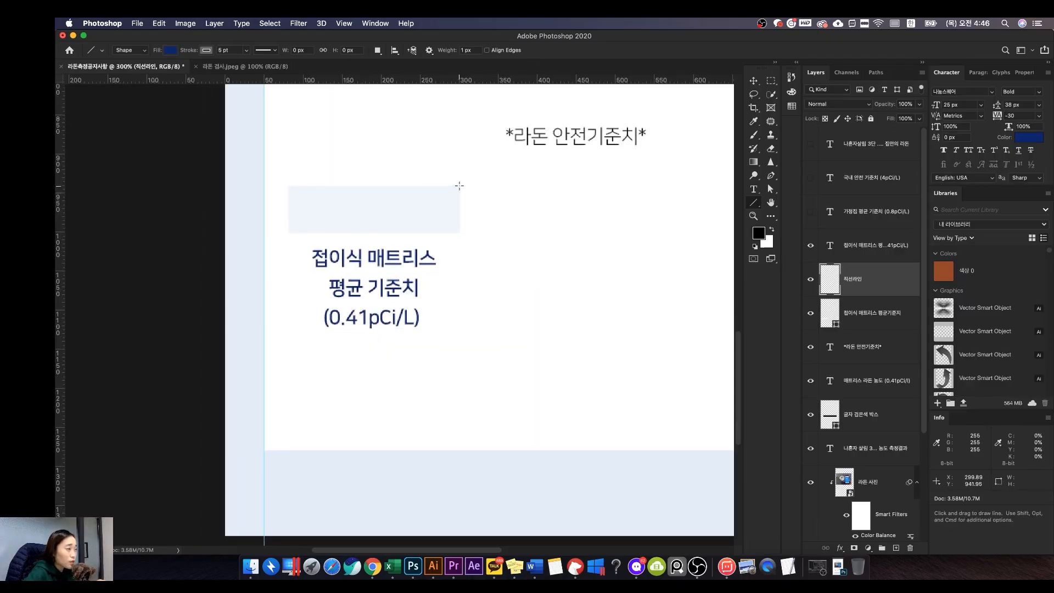
{"action": "left_click_drag", "start_coordinate": [460, 187], "coordinate": [460, 264]}
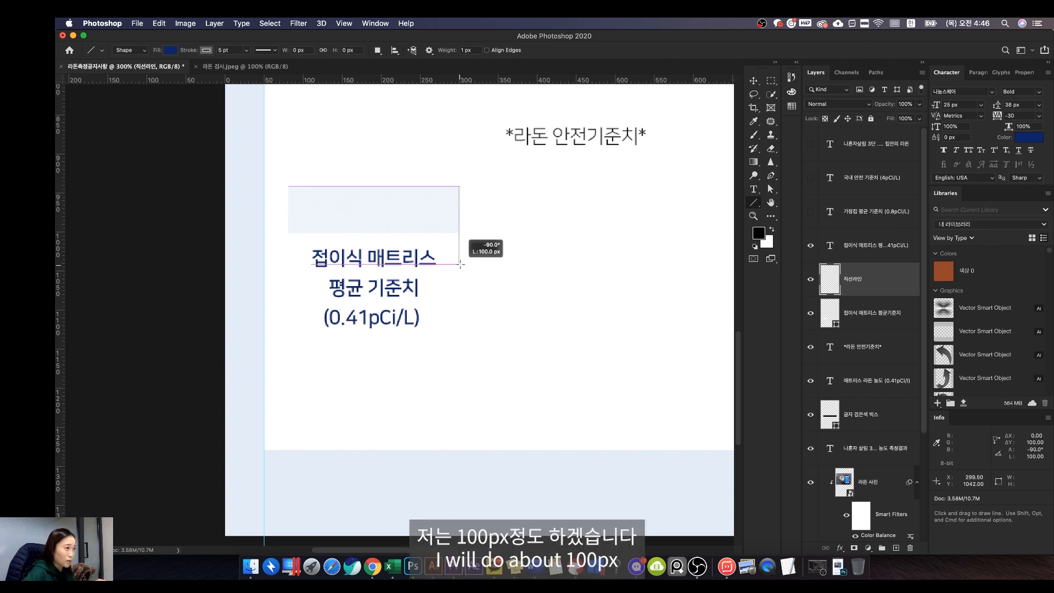
{"action": "left_click_drag", "start_coordinate": [460, 265], "coordinate": [460, 264]}
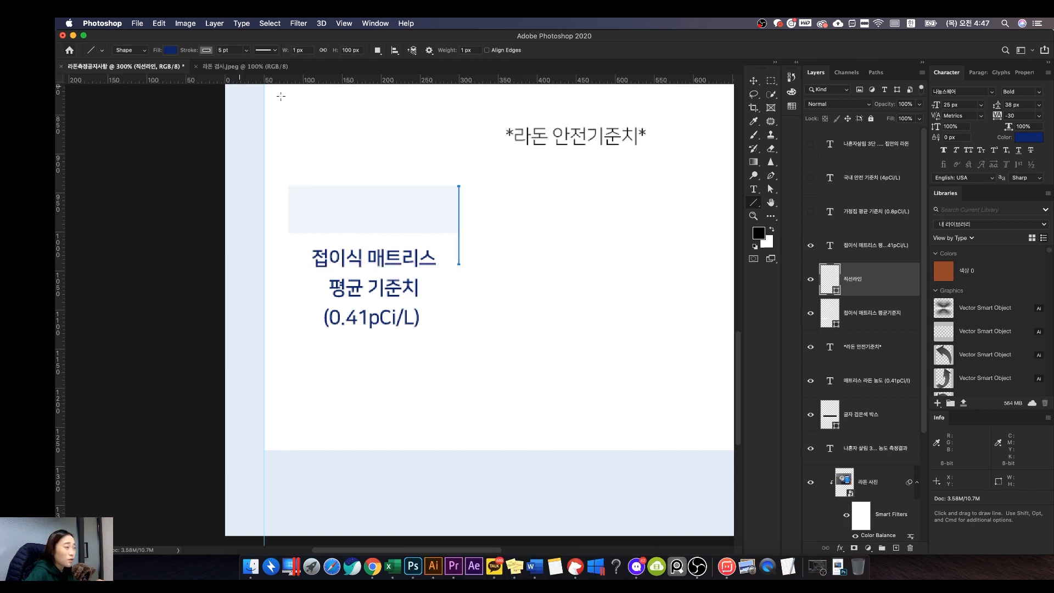
{"action": "key", "text": "v"}
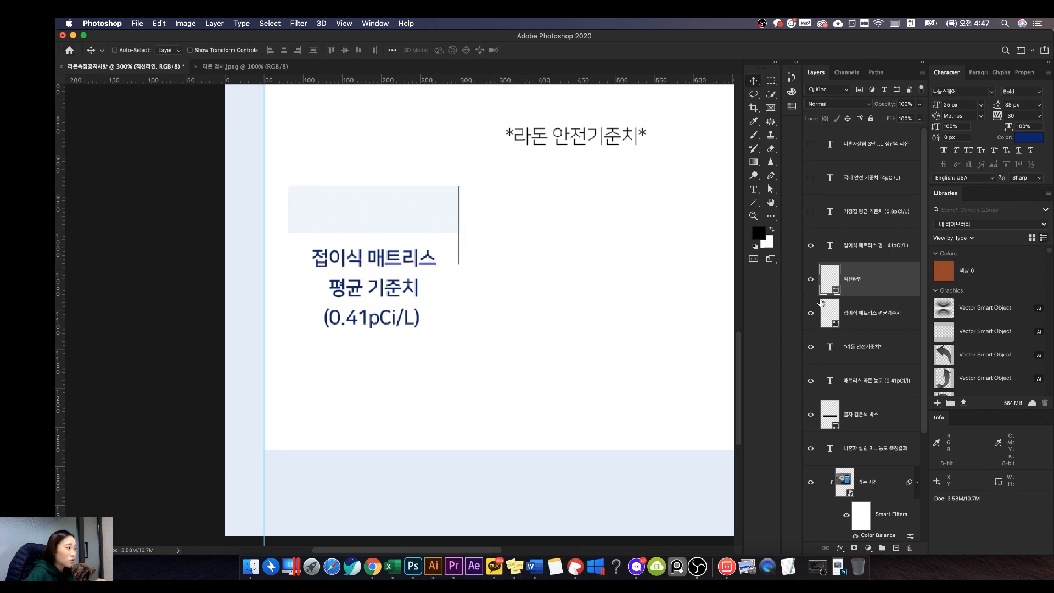
Set the vertical line's width to 1 px
{"action": "key", "text": "u"}
{"action": "left_click", "coordinate": [299, 50]}
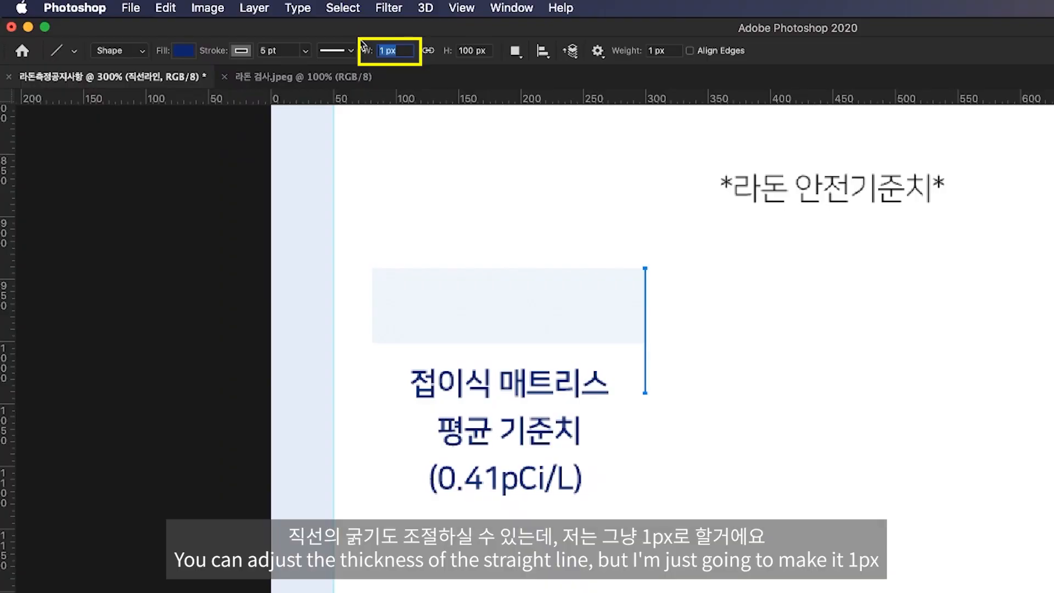
{"action": "key", "text": "Up"}
{"action": "type", "text": "1"}
{"action": "key", "text": "Return"}
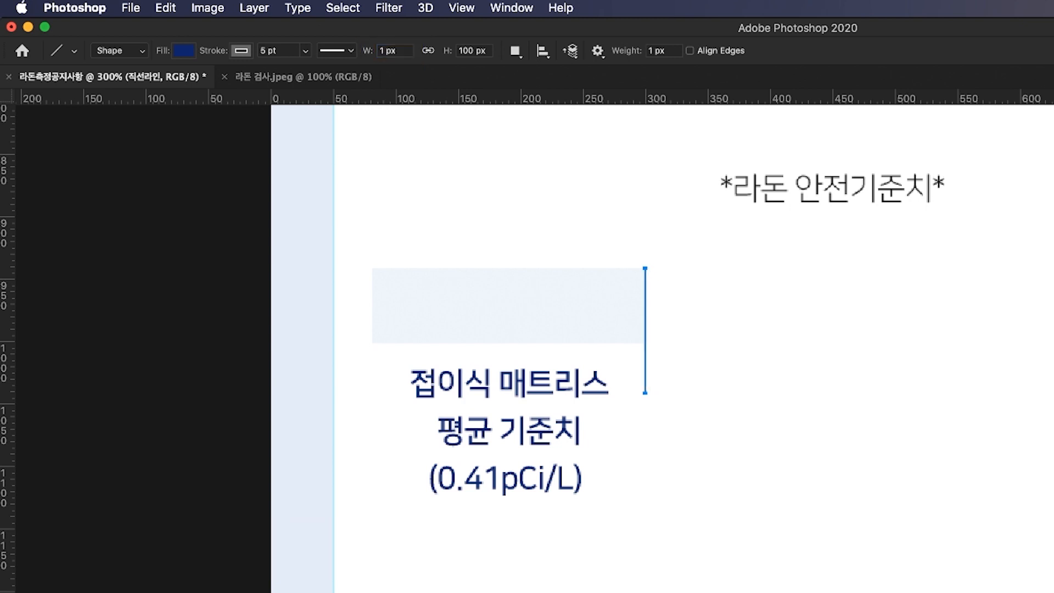
Remove the vertical line's stroke and give it the dark navy fill from the recently used colors
{"action": "left_click", "coordinate": [241, 50]}
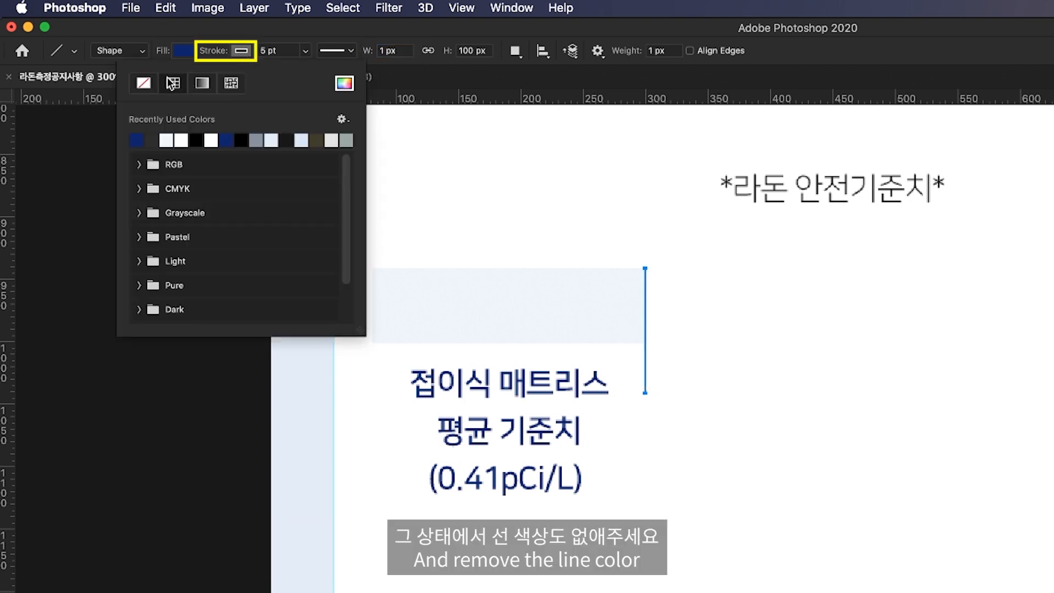
{"action": "left_click", "coordinate": [145, 83]}
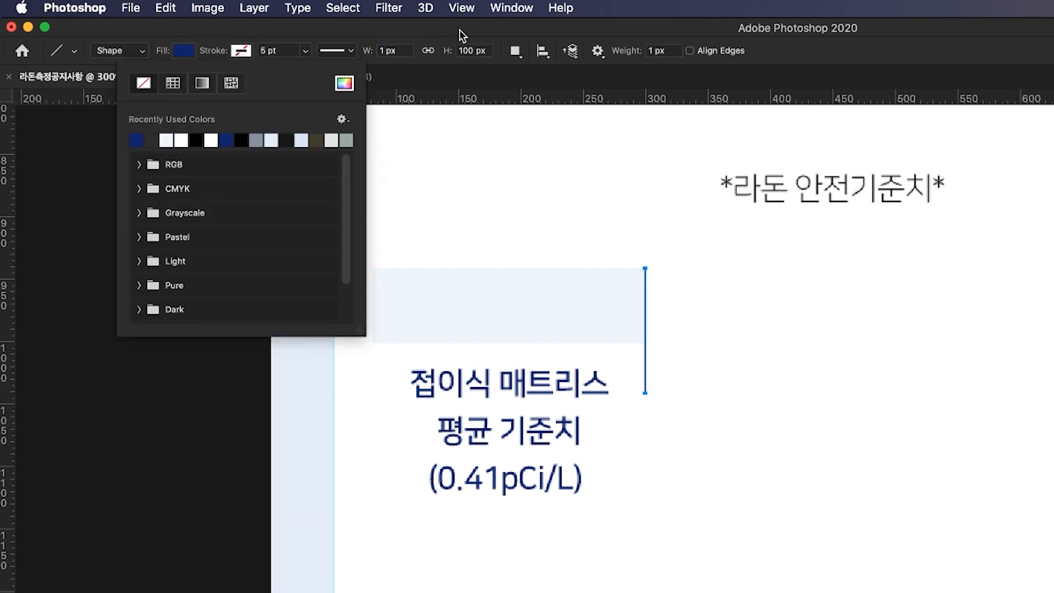
{"action": "left_click", "coordinate": [350, 42]}
{"action": "left_click", "coordinate": [187, 52]}
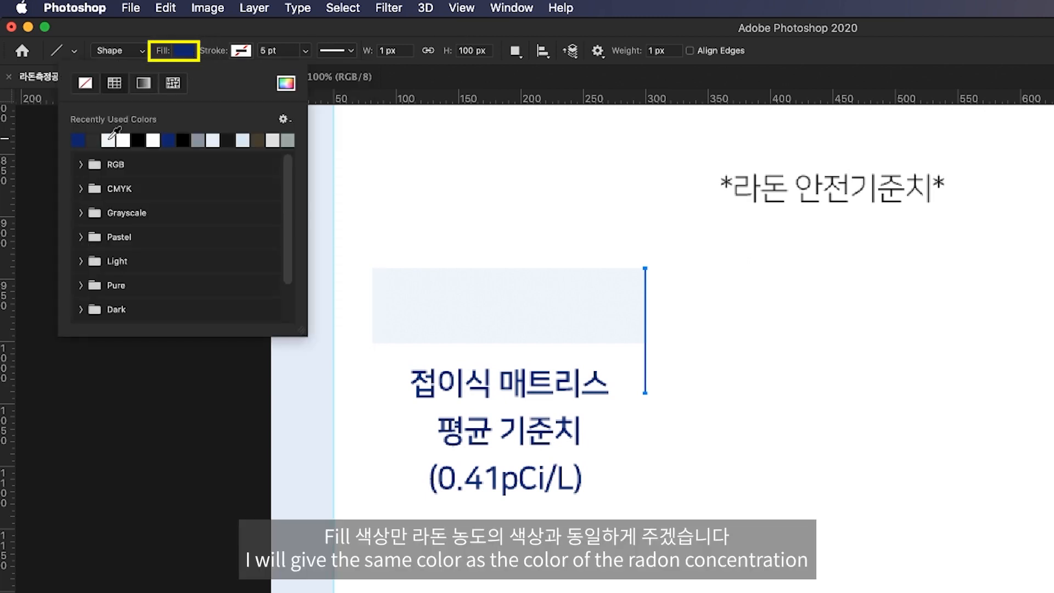
{"action": "left_click", "coordinate": [83, 138]}
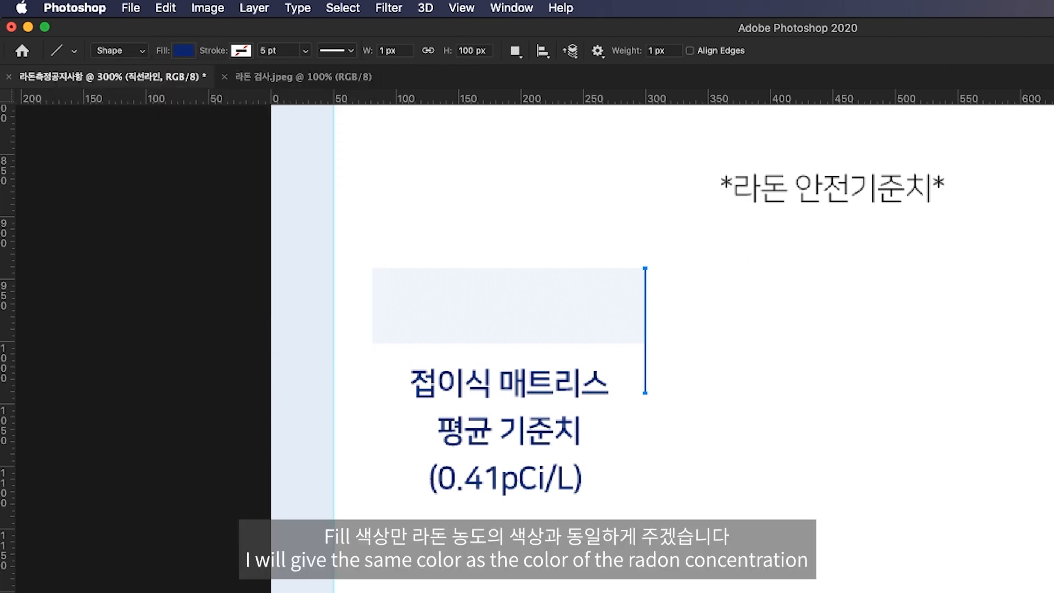
{"action": "key", "text": "alt+bracketleft"}
{"action": "left_click", "coordinate": [869, 277]}
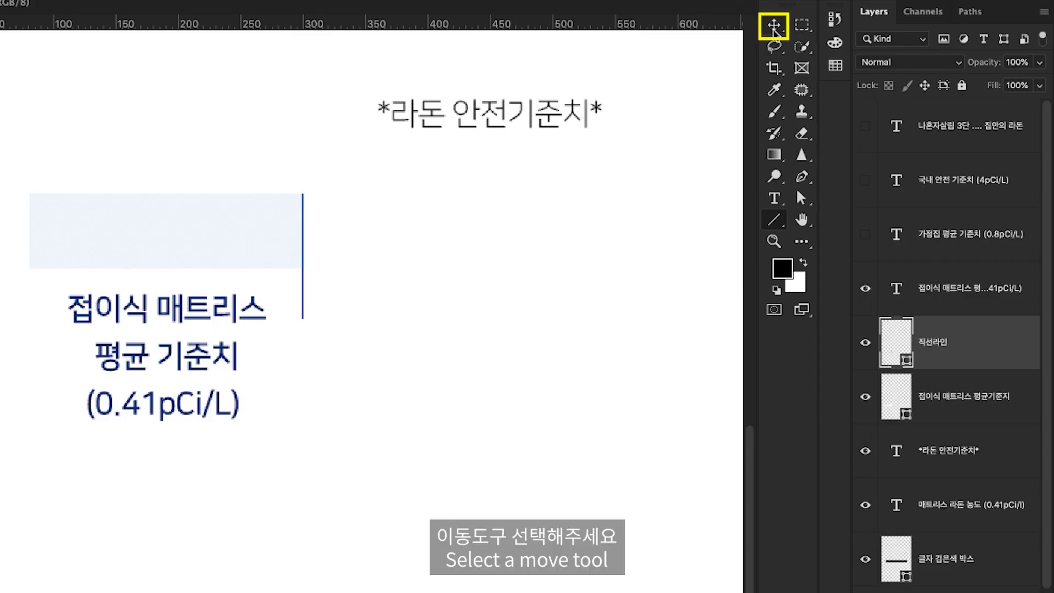
Align the right edges of the 직선라인 line and the pale blue rectangle
{"action": "left_click", "coordinate": [754, 81]}
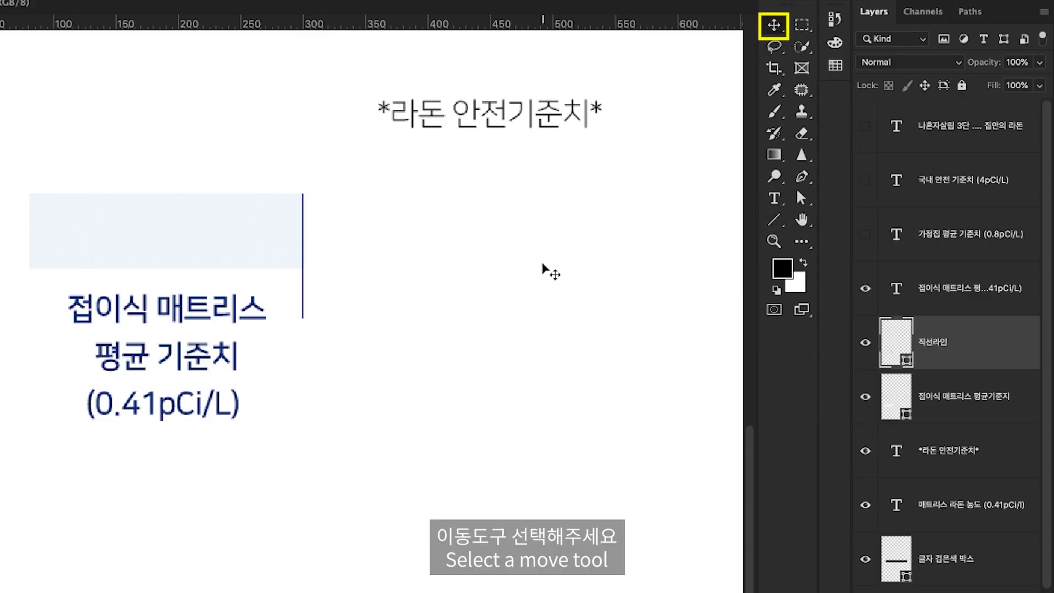
{"action": "key", "text": "super+plus"}
{"action": "left_click_drag", "start_coordinate": [525, 251], "coordinate": [446, 467]}
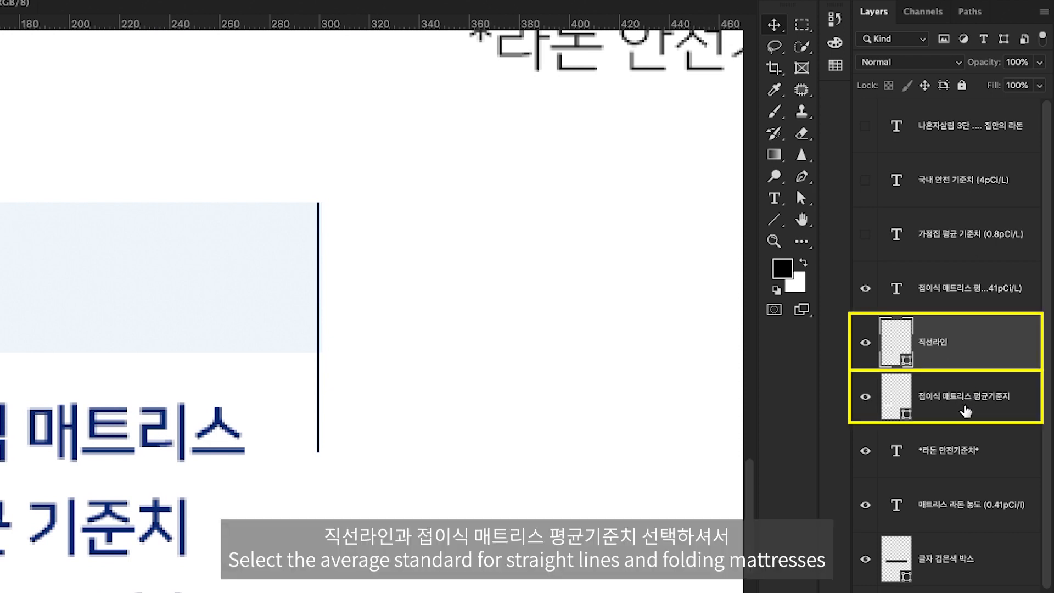
{"action": "left_click", "coordinate": [965, 409], "text": "shift"}
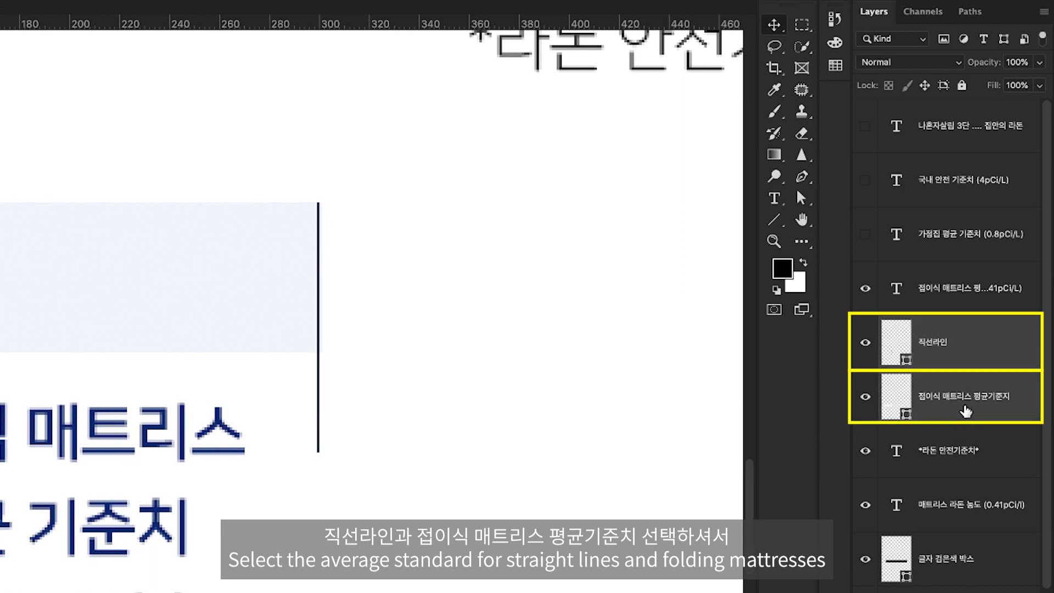
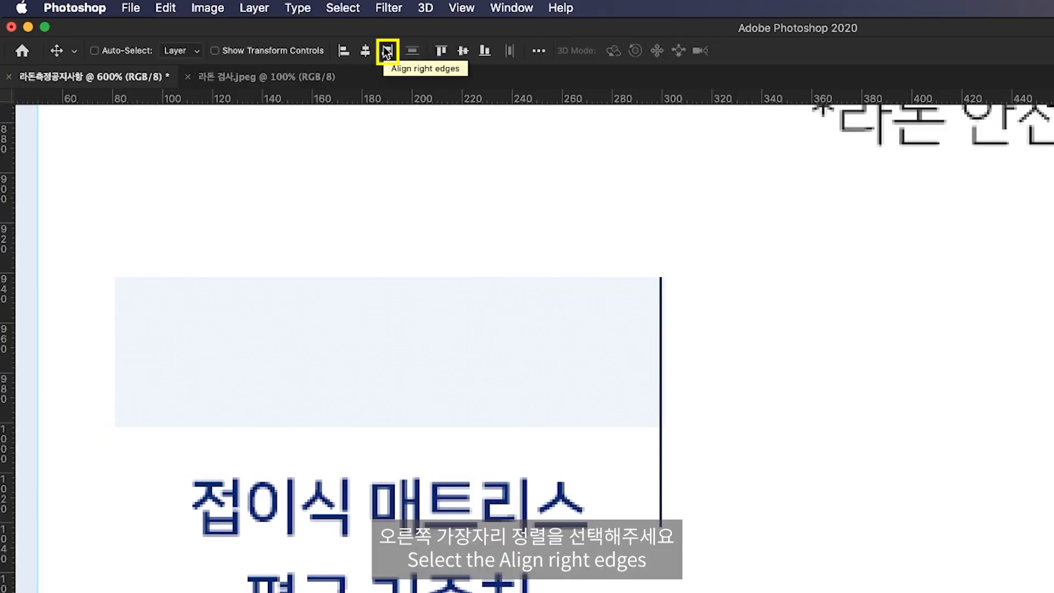
{"action": "left_click", "coordinate": [388, 52]}
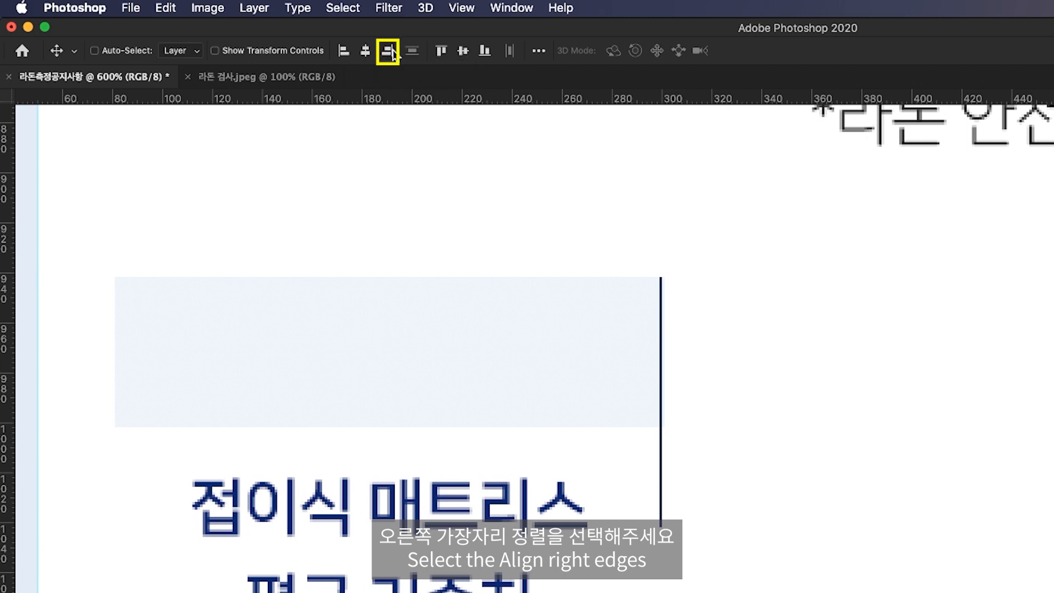
{"action": "left_click", "coordinate": [387, 52]}
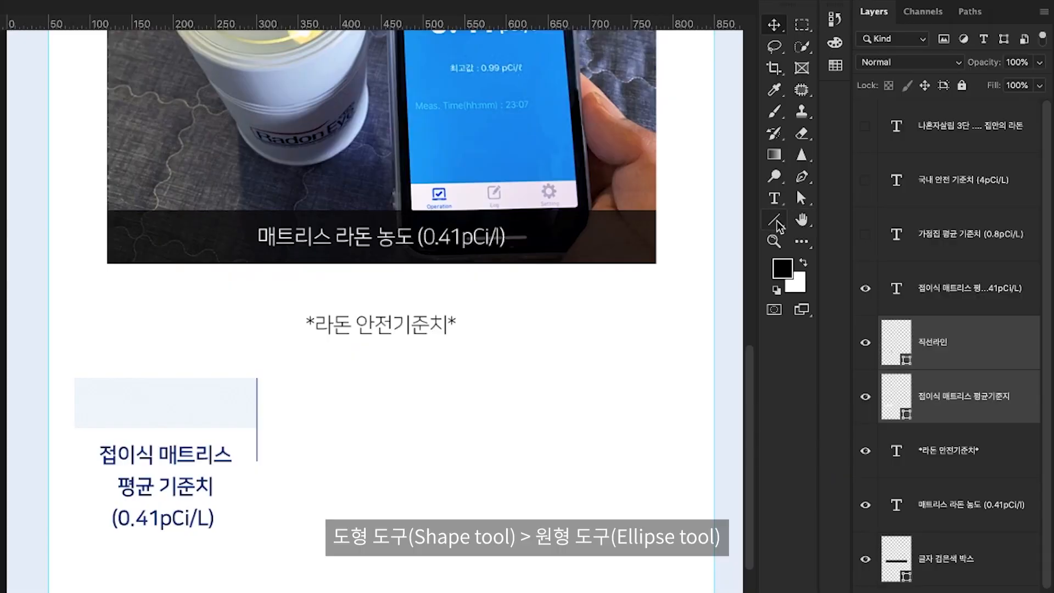
Create an 8 × 8 px circle with the Ellipse tool in the empty area beside the vertical line
{"action": "left_click", "coordinate": [754, 203]}
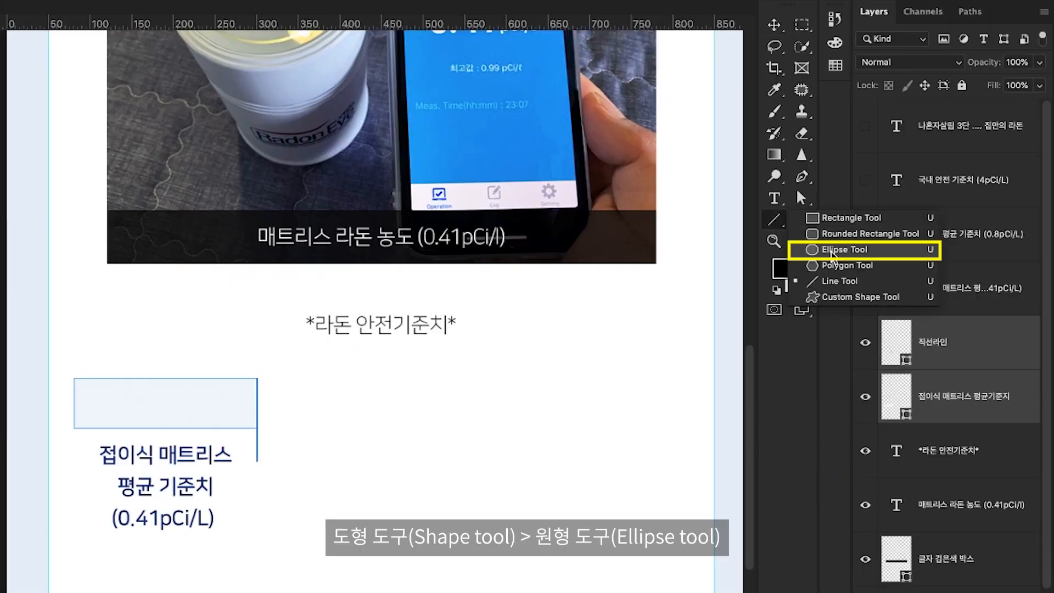
{"action": "left_click", "coordinate": [833, 251]}
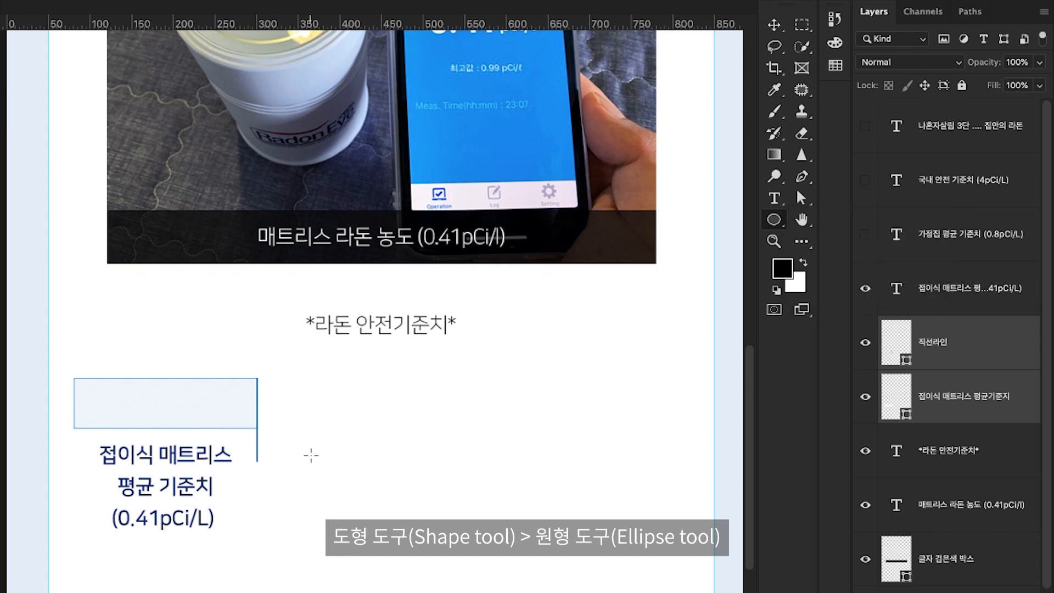
{"action": "left_click", "coordinate": [327, 437]}
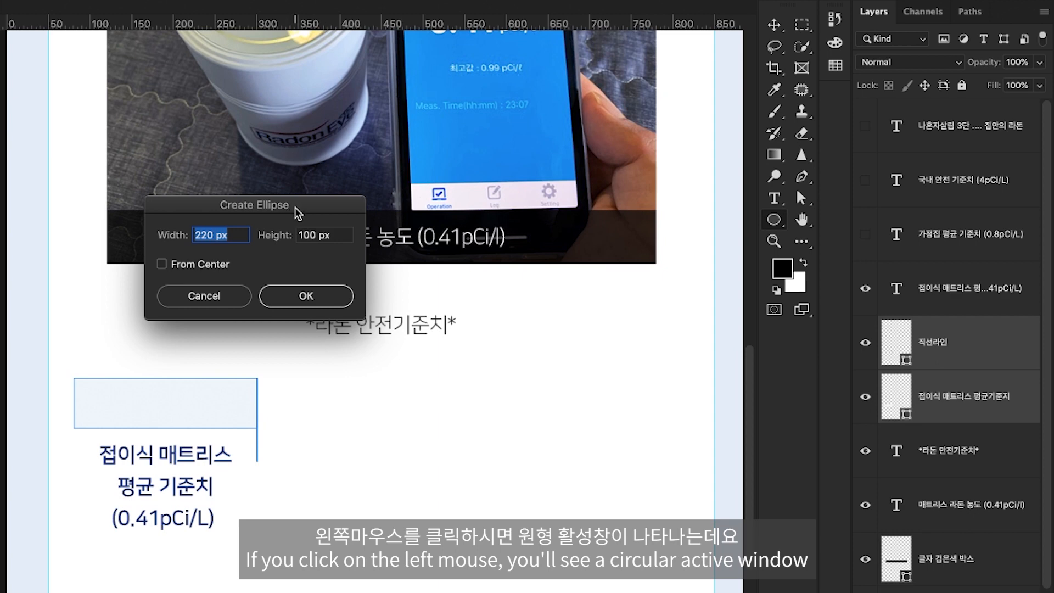
{"action": "left_click_drag", "start_coordinate": [290, 215], "coordinate": [421, 264]}
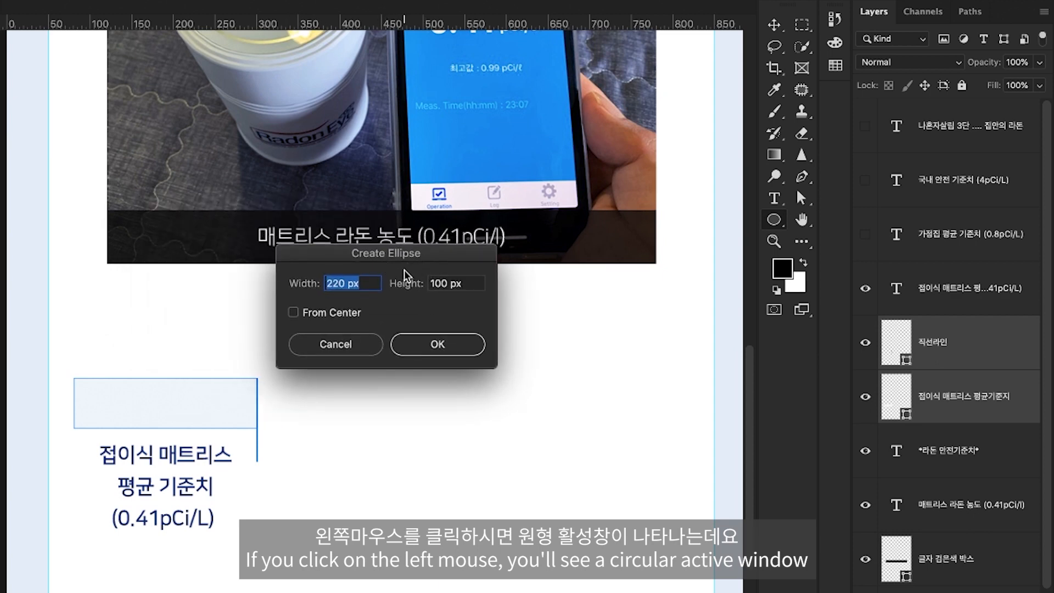
{"action": "left_click", "coordinate": [371, 286]}
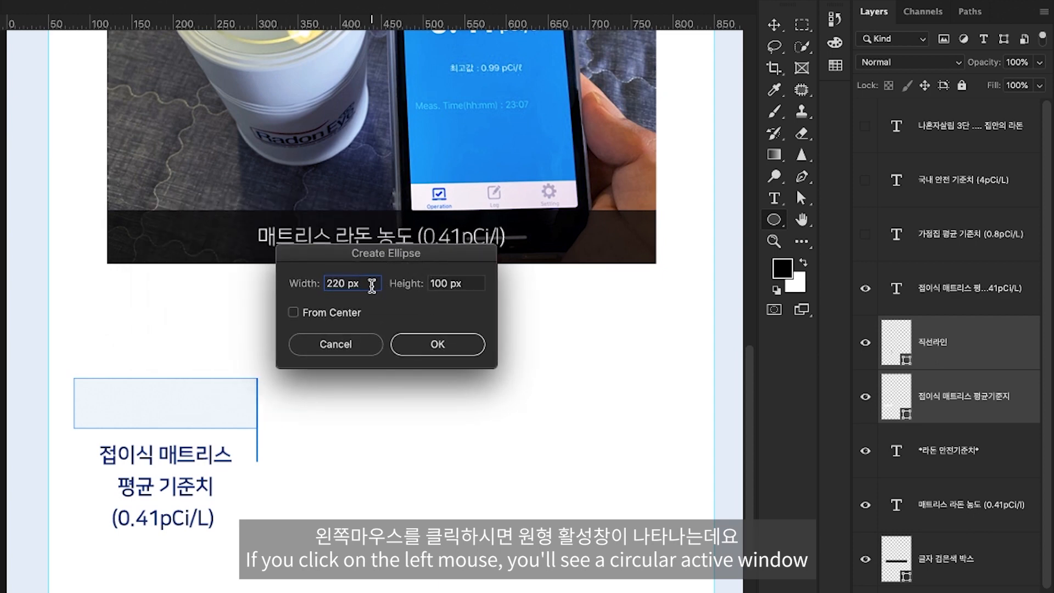
{"action": "left_click_drag", "start_coordinate": [372, 286], "coordinate": [290, 286]}
{"action": "type", "text": "8"}
{"action": "left_click_drag", "start_coordinate": [476, 283], "coordinate": [344, 259]}
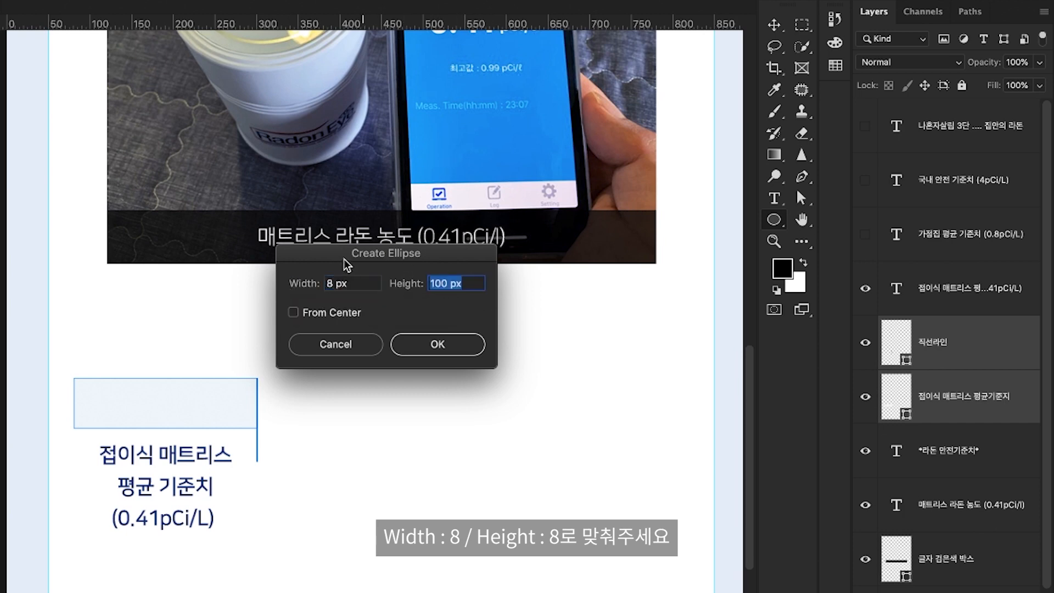
{"action": "type", "text": "8"}
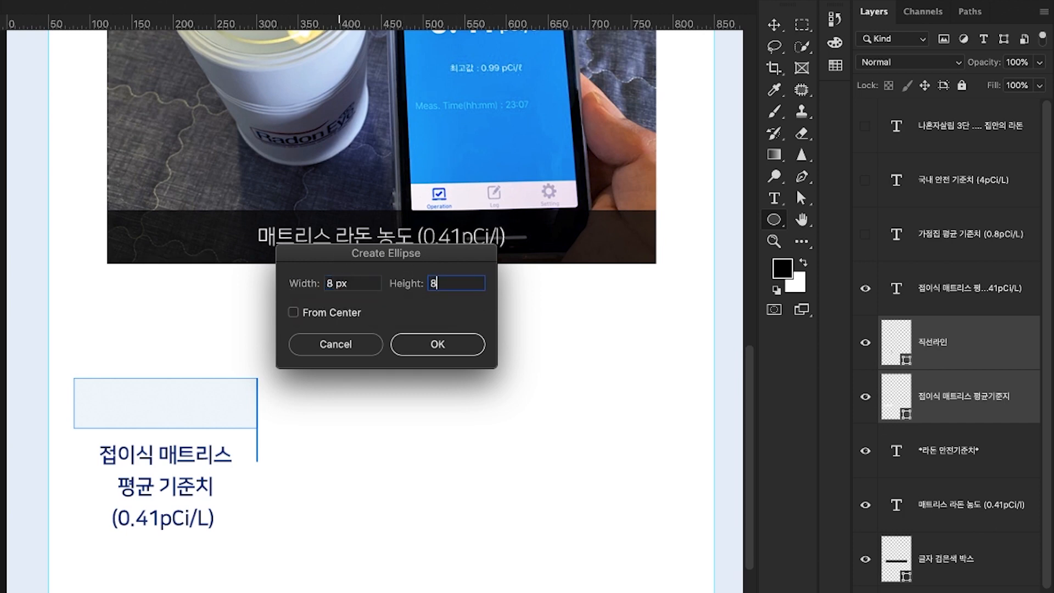
{"action": "left_click", "coordinate": [437, 345]}
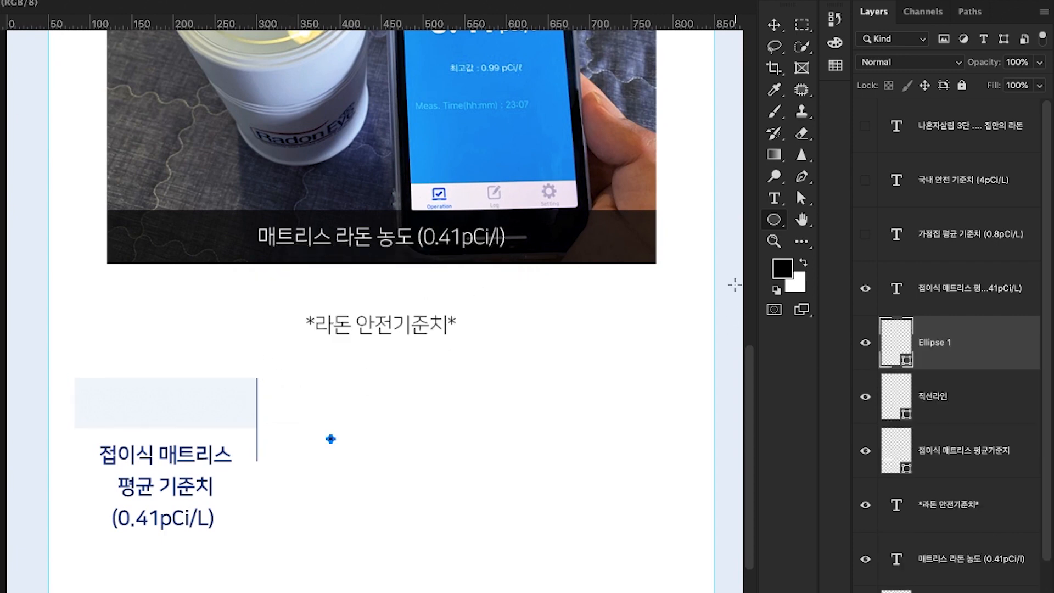
Move the small circle onto the vertical line's lower end and rename its layer 원형
{"action": "left_click", "coordinate": [773, 28]}
{"action": "mouse_move", "coordinate": [332, 438]}
{"action": "left_mouse_down"}
{"action": "mouse_move", "coordinate": [324, 459]}
{"action": "mouse_move", "coordinate": [264, 444]}
{"action": "left_mouse_up"}
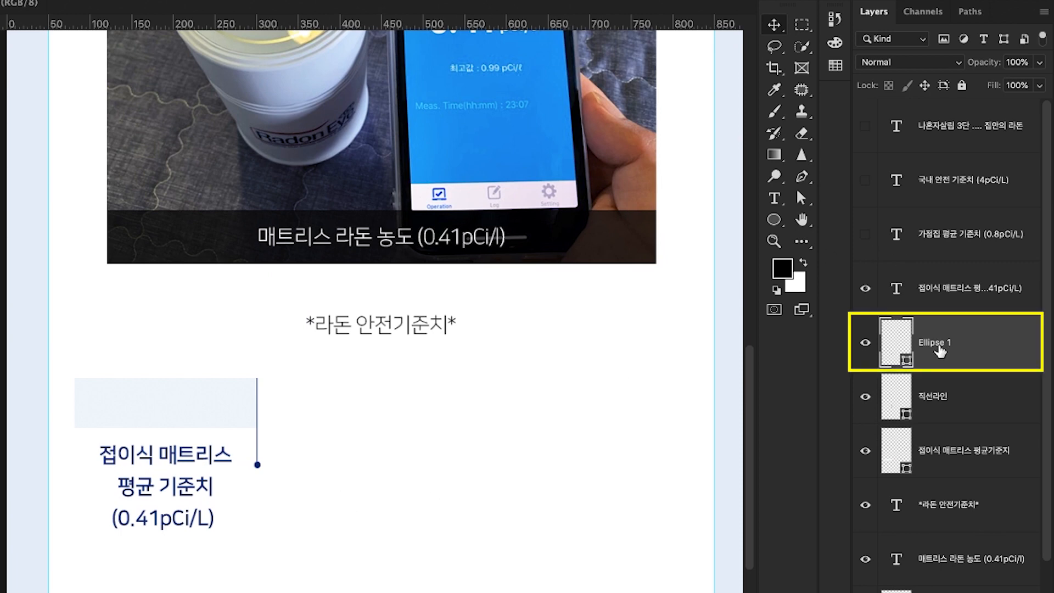
{"action": "double_click", "coordinate": [935, 343]}
{"action": "type", "text": "워혀ㅇ"}
{"action": "key", "text": "Return"}
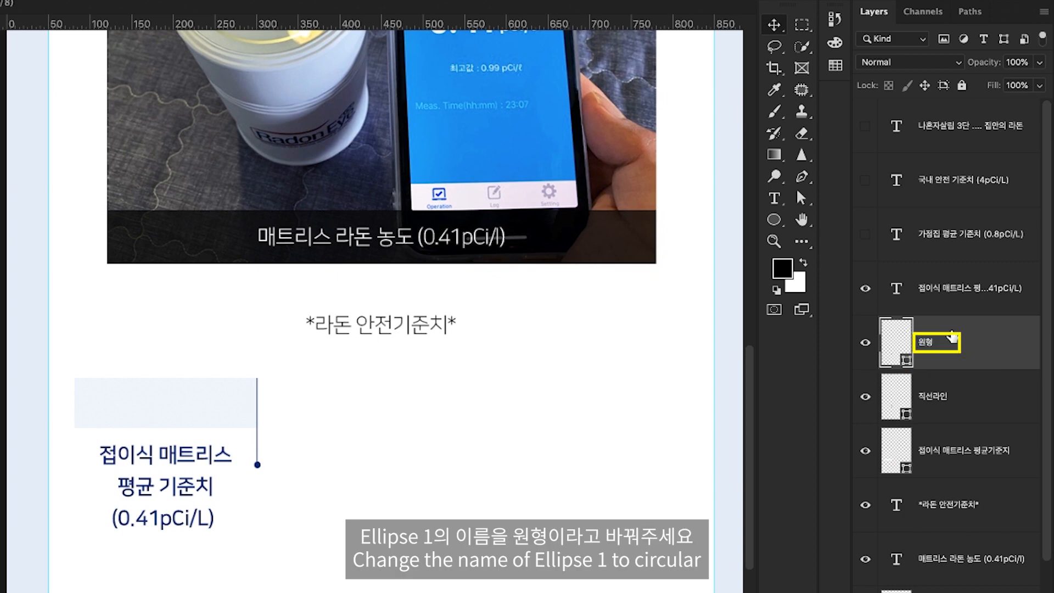
Center the 원형 circle and the 직선라인 line horizontally on each other
{"action": "left_click", "coordinate": [958, 375], "text": "shift"}
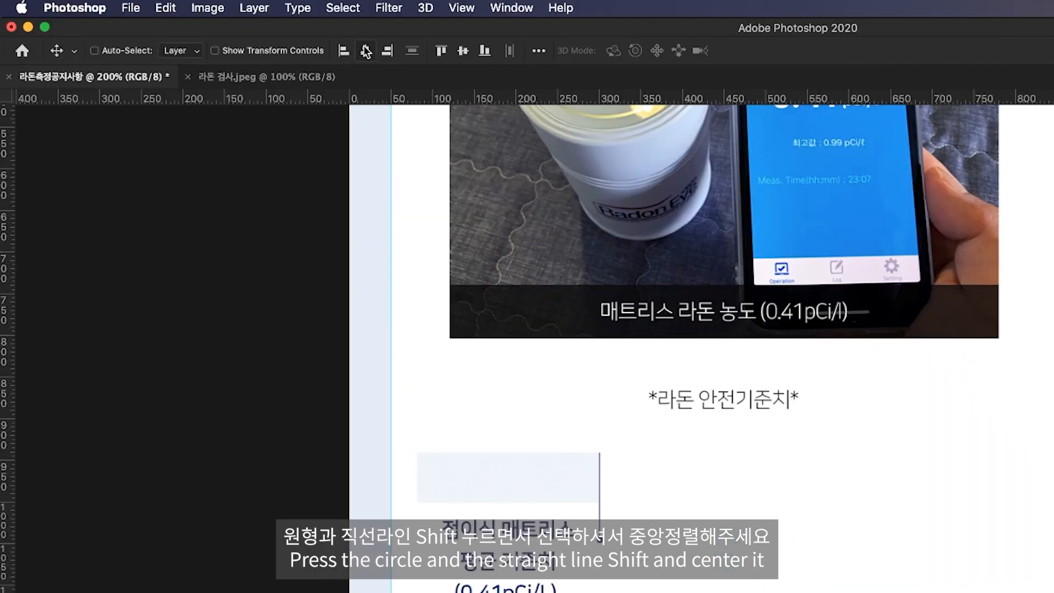
{"action": "left_click", "coordinate": [365, 51]}
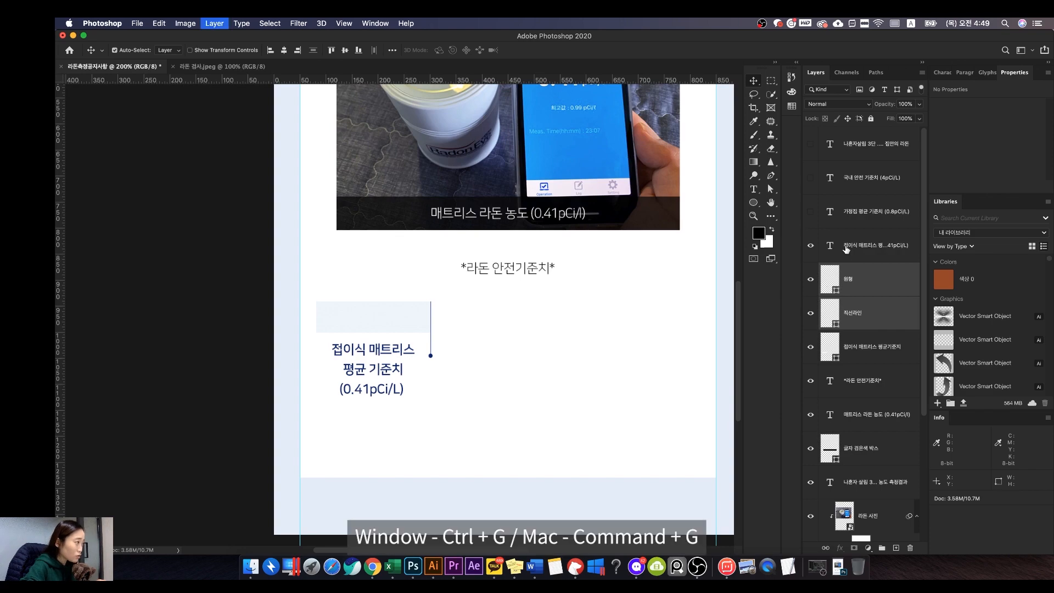
Group the circle and line layers and rename the group 도형
{"action": "key", "text": "super+g"}
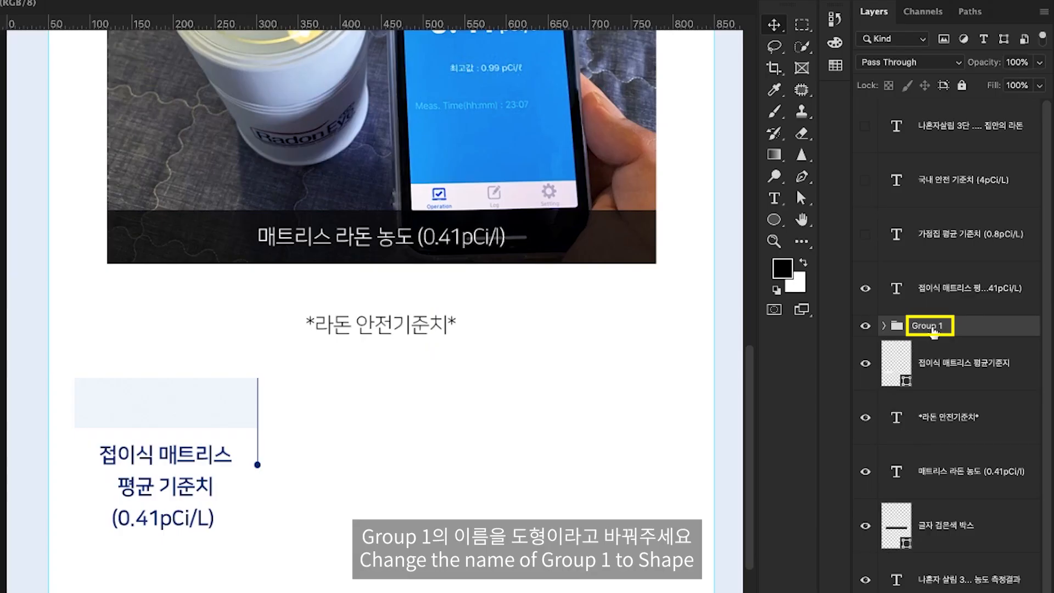
{"action": "double_click", "coordinate": [933, 327]}
{"action": "type", "text": "EHU형"}
{"action": "key", "text": "Return"}
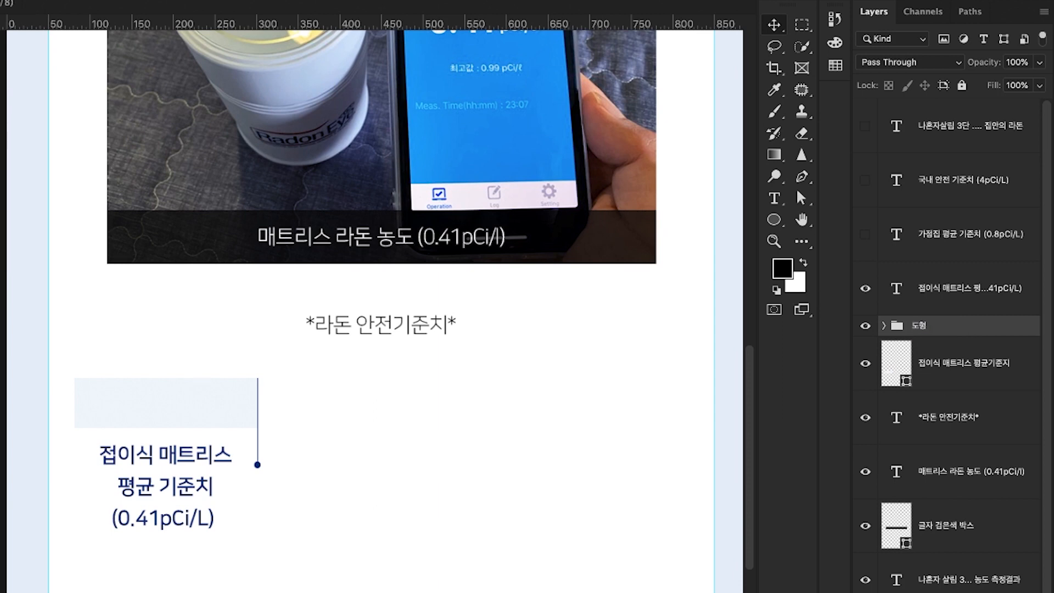
{"action": "left_click", "coordinate": [985, 378], "text": "shift"}
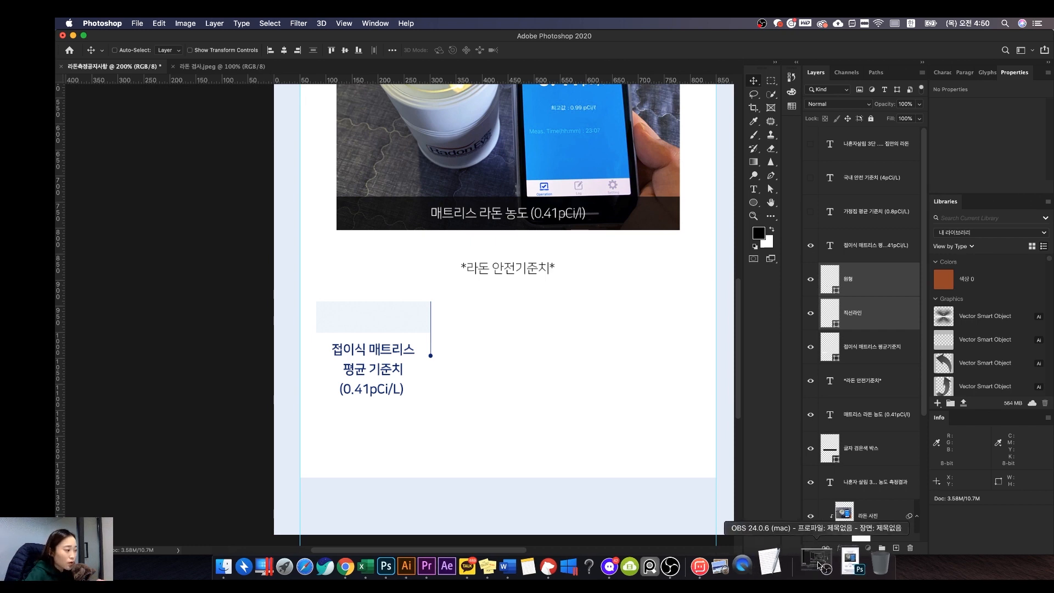
Check the finished reference design, and set the leading of the 접이식 매트리스 label text to 35 px
{"action": "left_click", "coordinate": [839, 567]}
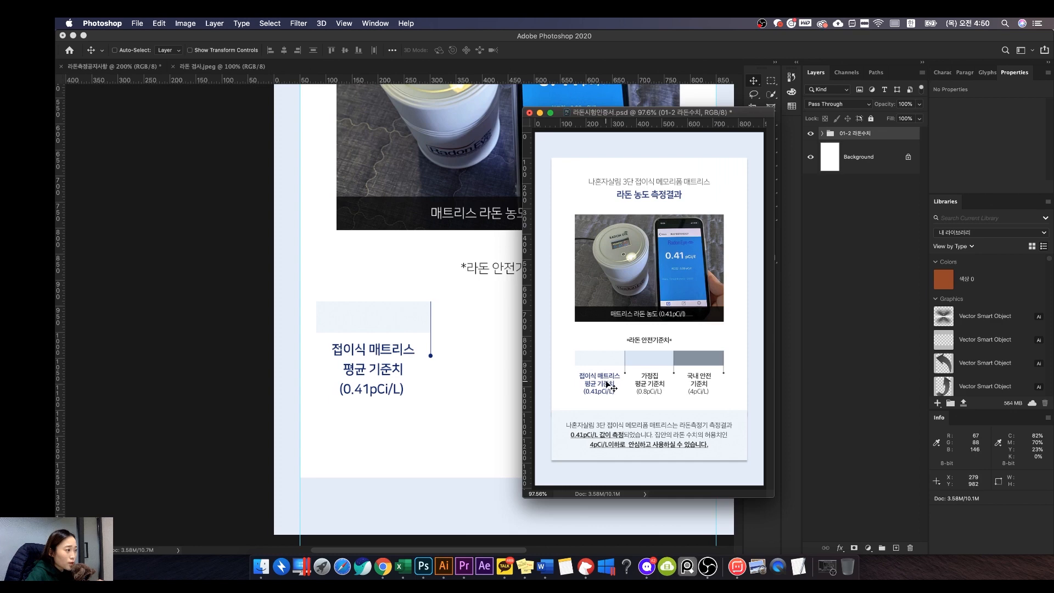
{"action": "left_click", "coordinate": [495, 381]}
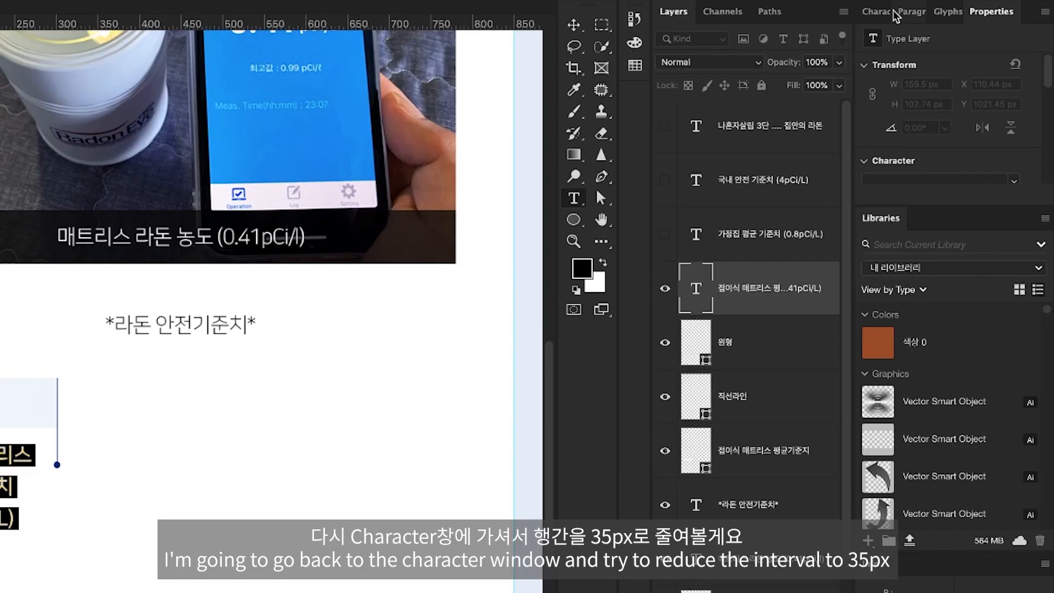
{"action": "left_click", "coordinate": [943, 72]}
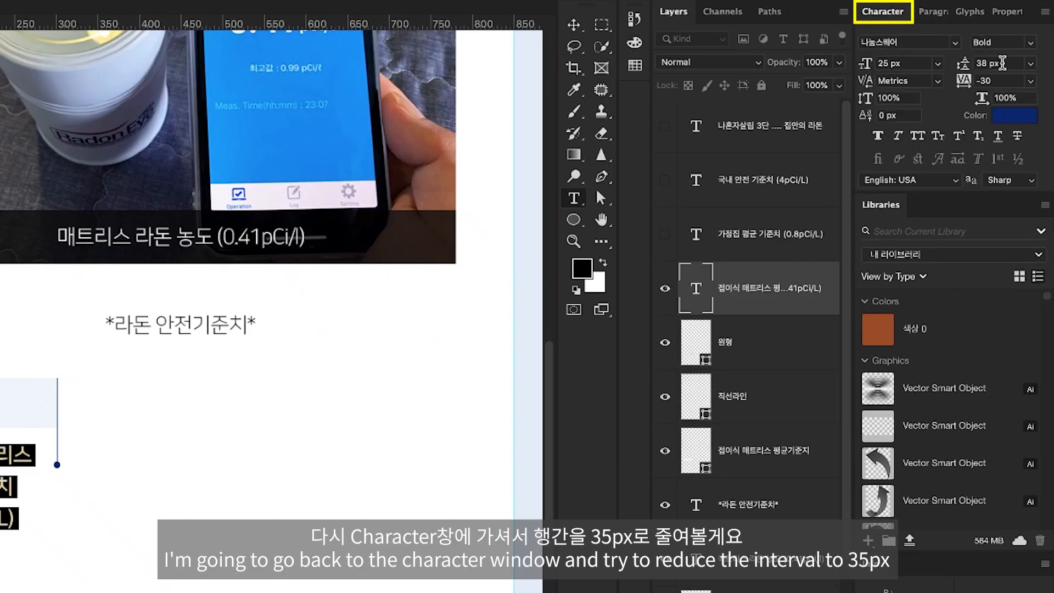
{"action": "left_click_drag", "start_coordinate": [1003, 63], "coordinate": [953, 55]}
{"action": "type", "text": "35"}
{"action": "key", "text": "Return"}
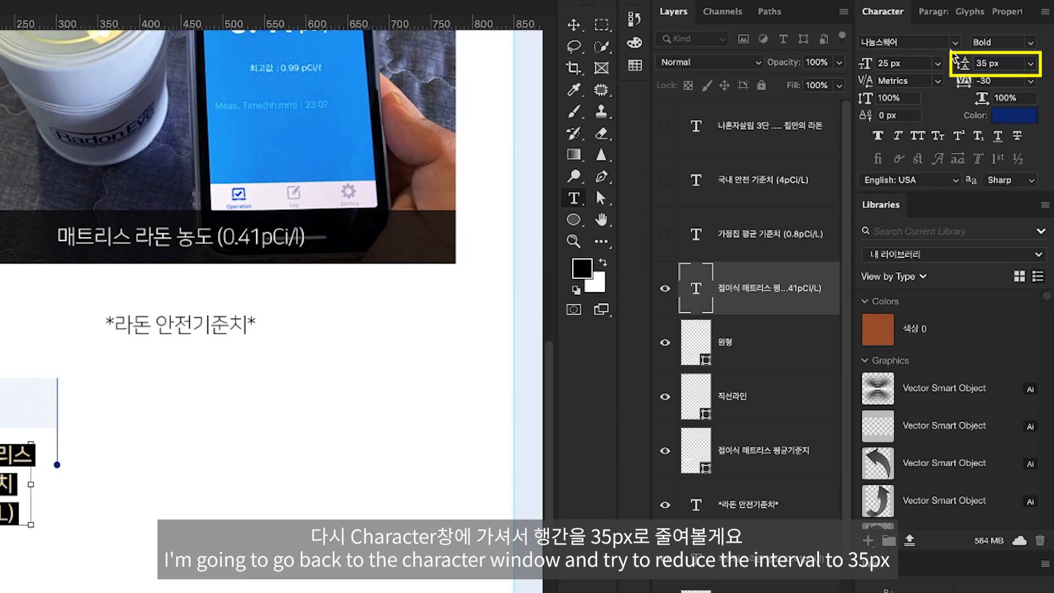
{"action": "key", "text": "super+Return"}
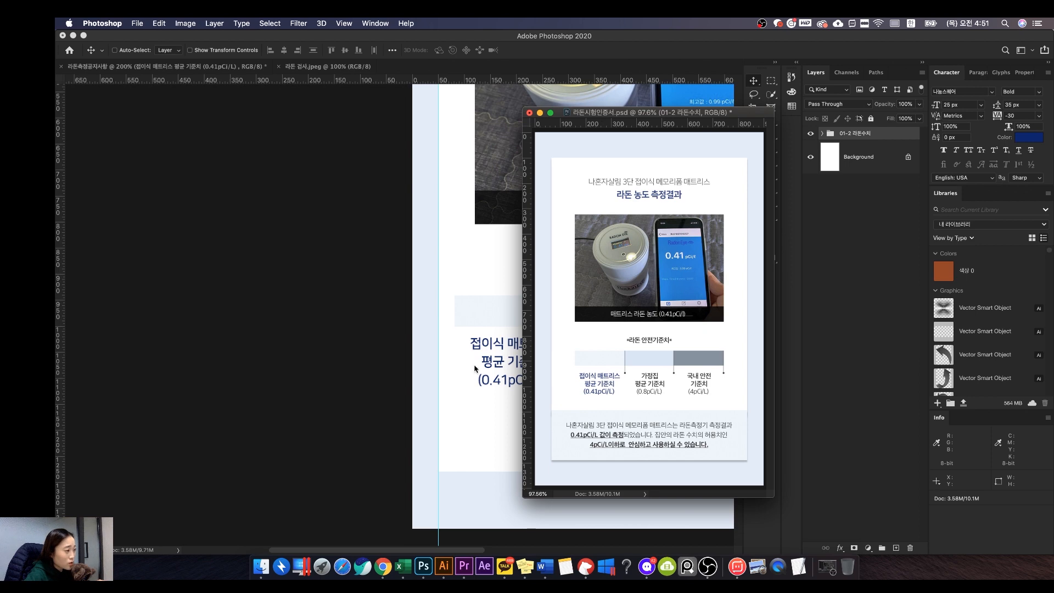
Group the 접이식 매트리스 label with its circle, line and box, and rename the group 안전기준치1
{"action": "left_click", "coordinate": [512, 361]}
{"action": "left_click_drag", "start_coordinate": [519, 351], "coordinate": [465, 364]}
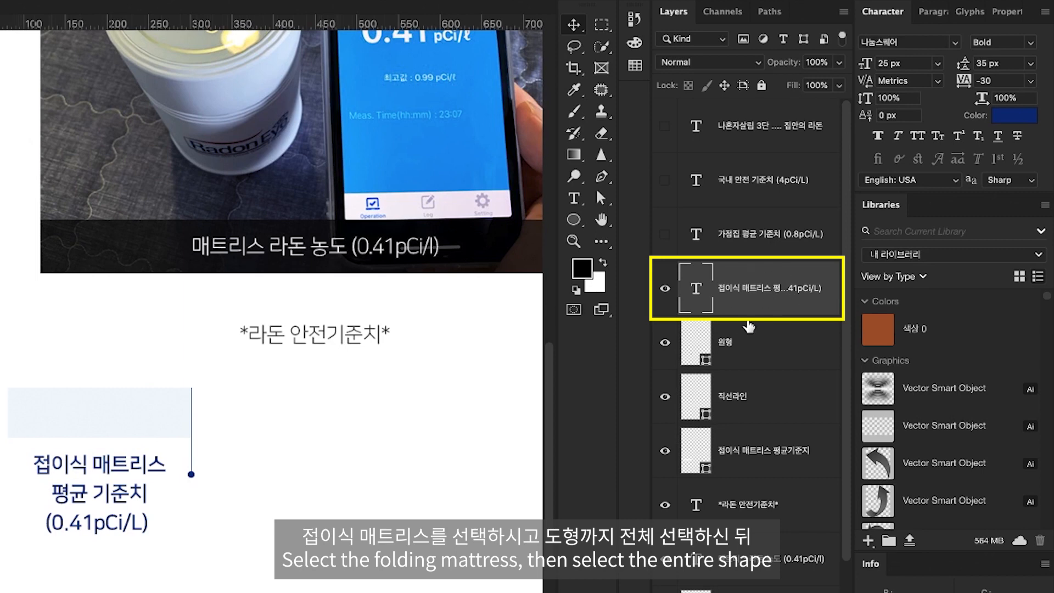
{"action": "left_click", "coordinate": [742, 453], "text": "shift"}
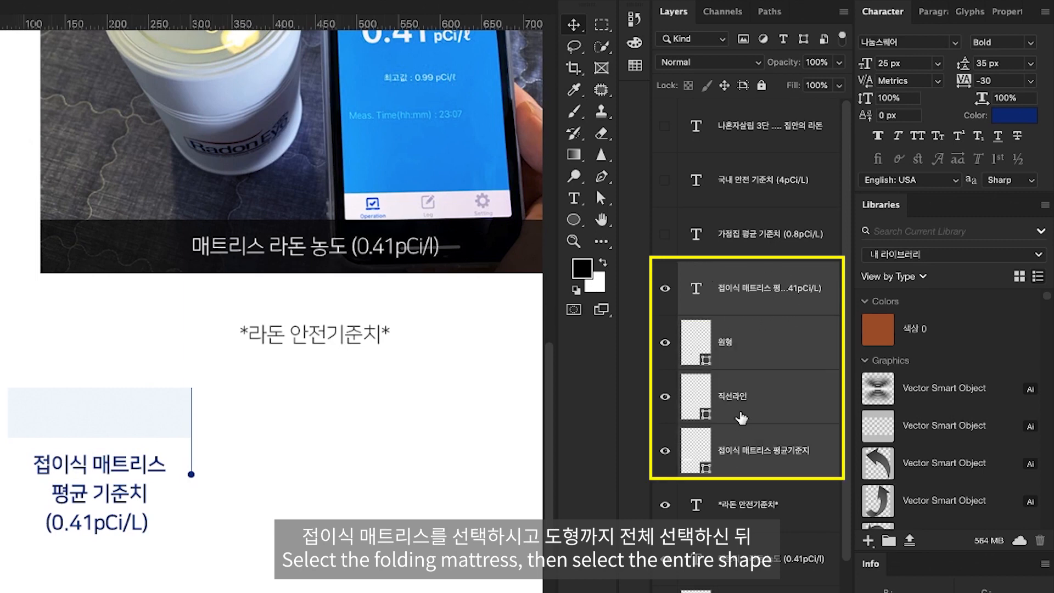
{"action": "key", "text": "ctrl+g"}
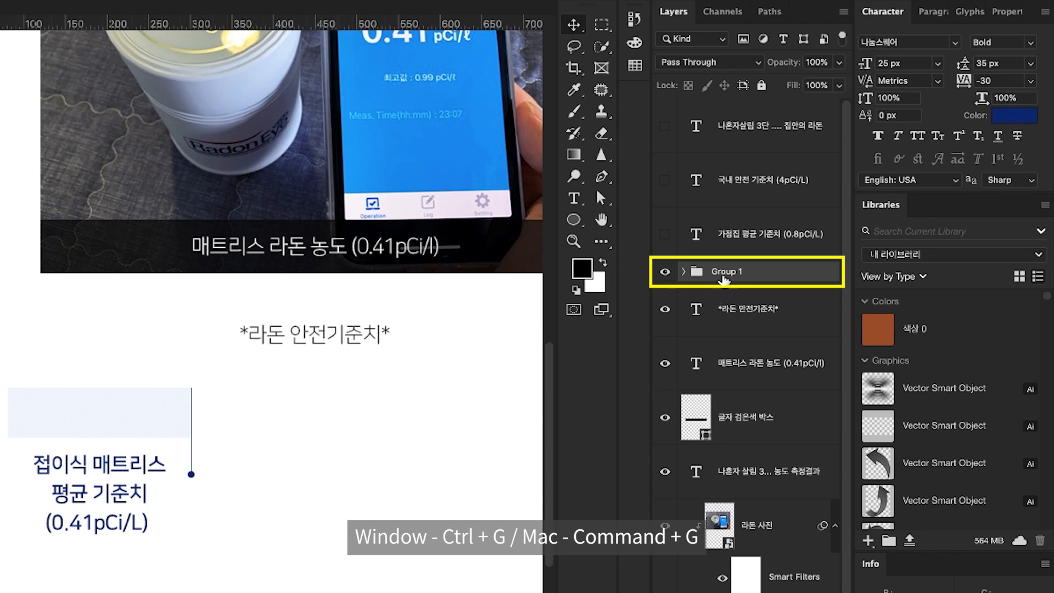
{"action": "double_click", "coordinate": [723, 273]}
{"action": "type", "text": "안전기준치1"}
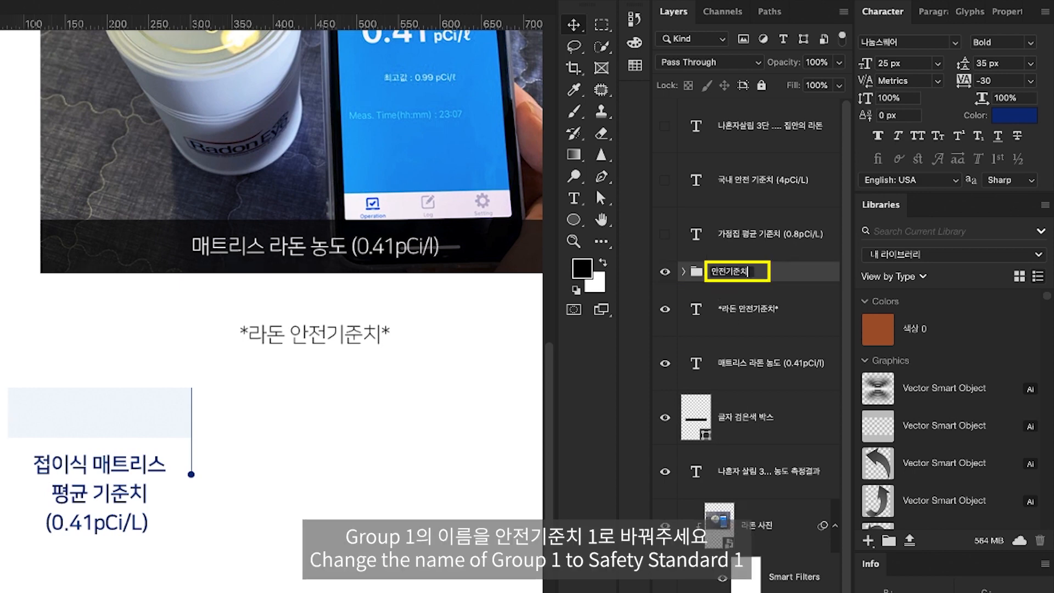
{"action": "key", "text": "Return"}
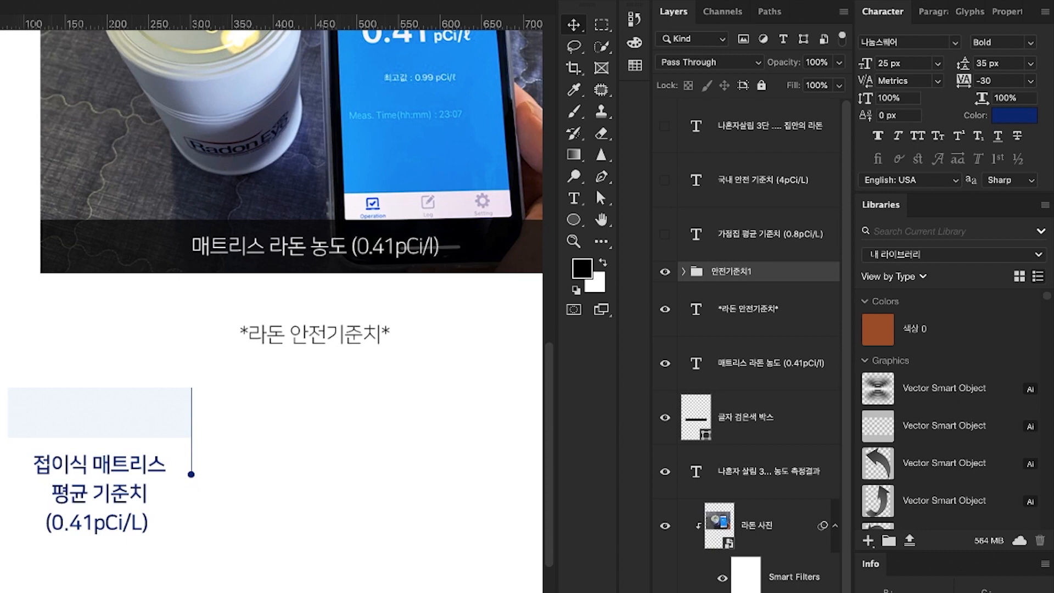
Toggle the visibility of the 안전기준치1 group to check which elements it contains
{"action": "left_click", "coordinate": [665, 272]}
{"action": "left_click", "coordinate": [664, 272]}
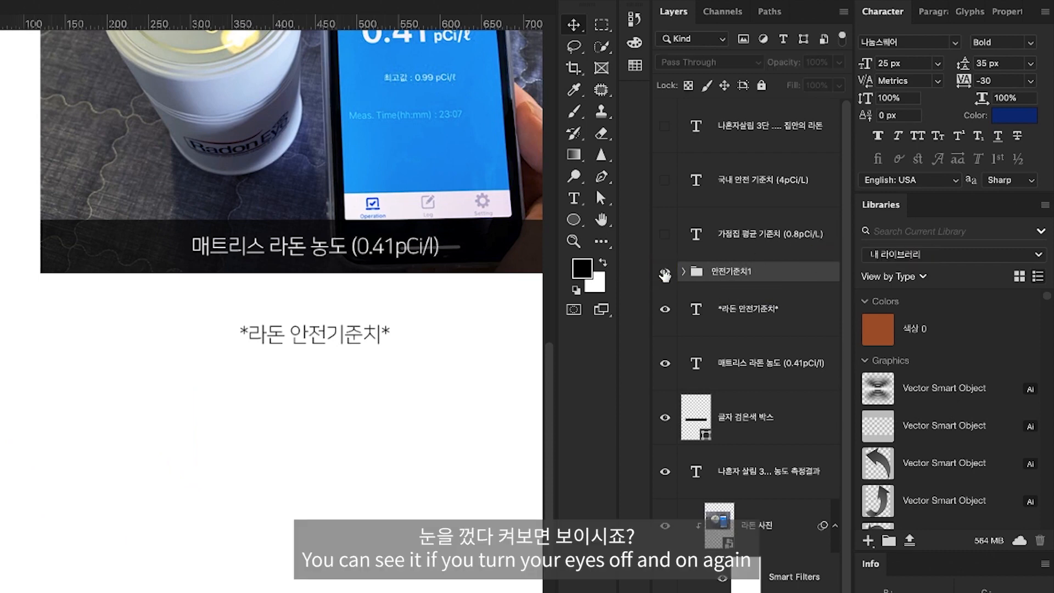
{"action": "left_click", "coordinate": [664, 272]}
{"action": "left_click", "coordinate": [664, 272]}
{"action": "left_click", "coordinate": [664, 272]}
{"action": "left_click", "coordinate": [665, 272]}
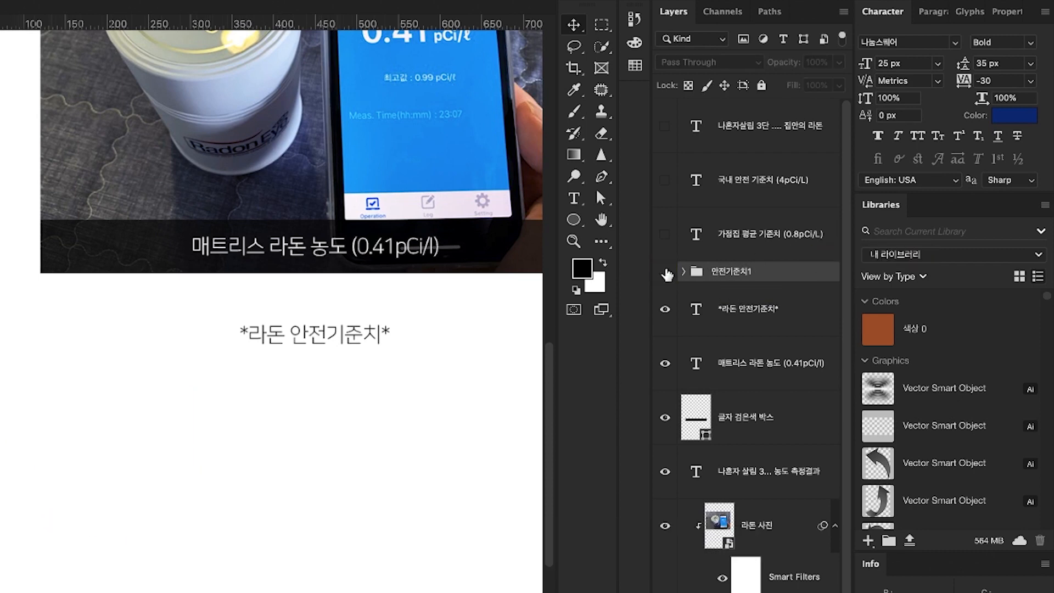
{"action": "left_click", "coordinate": [664, 272]}
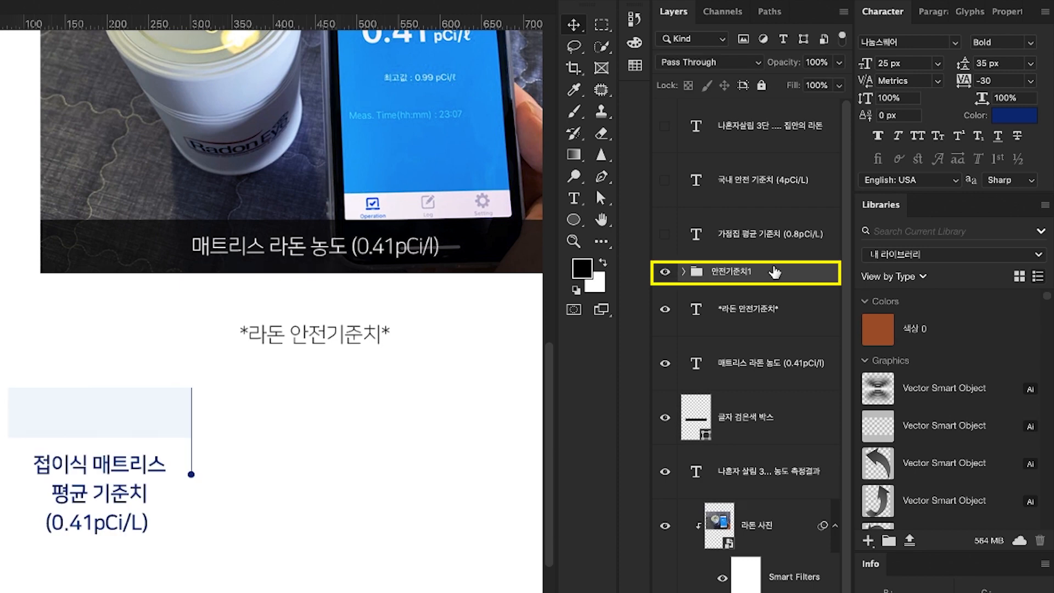
Duplicate the 안전기준치1 group and rename the copy 안전기준치2
{"action": "key", "text": "ctrl+j"}
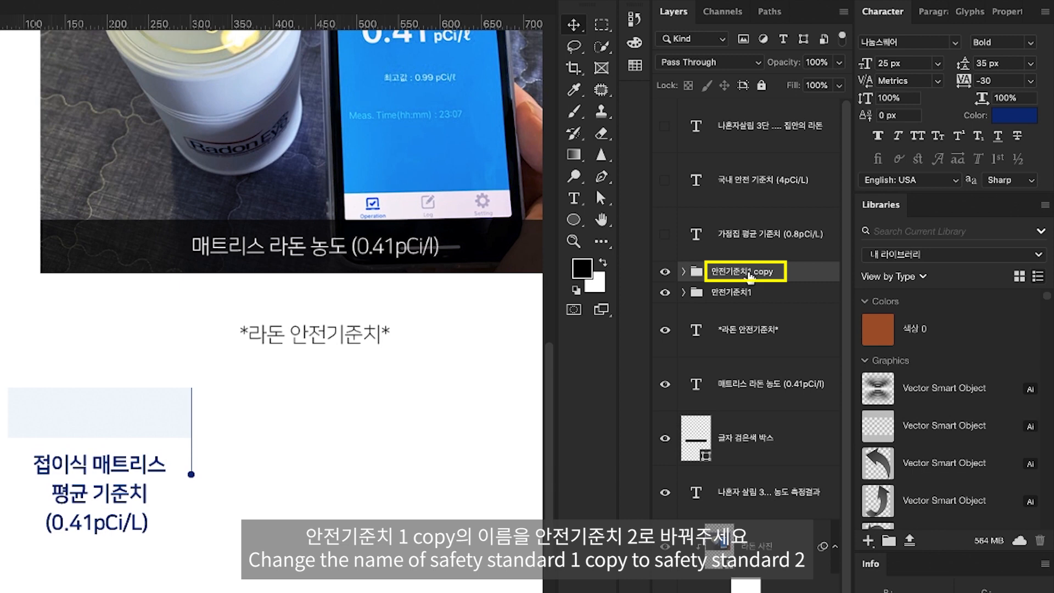
{"action": "double_click", "coordinate": [746, 273]}
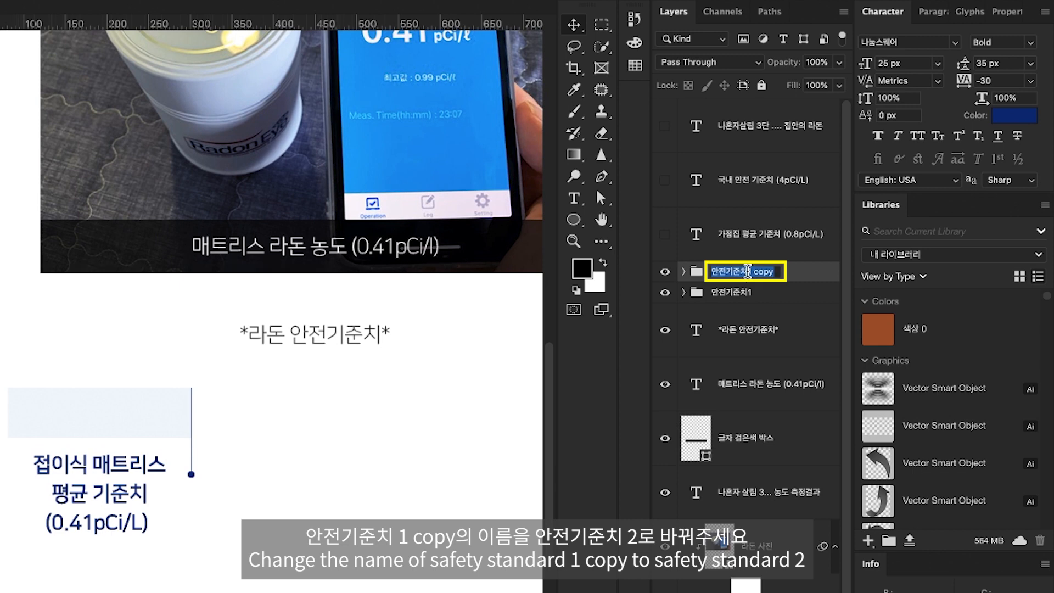
{"action": "left_click_drag", "start_coordinate": [745, 272], "coordinate": [807, 268]}
{"action": "type", "text": "2"}
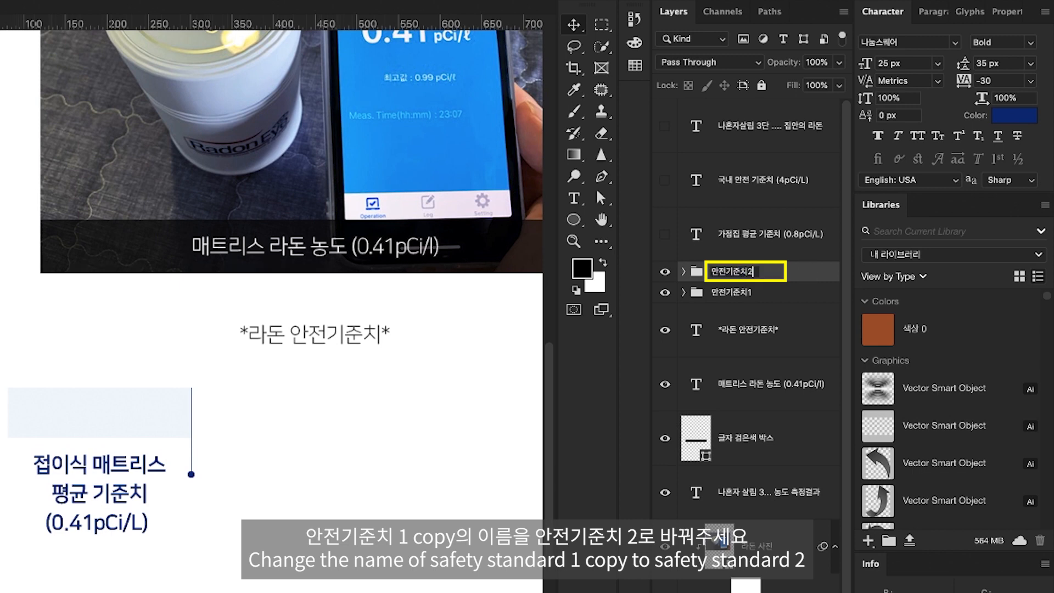
{"action": "key", "text": "Return"}
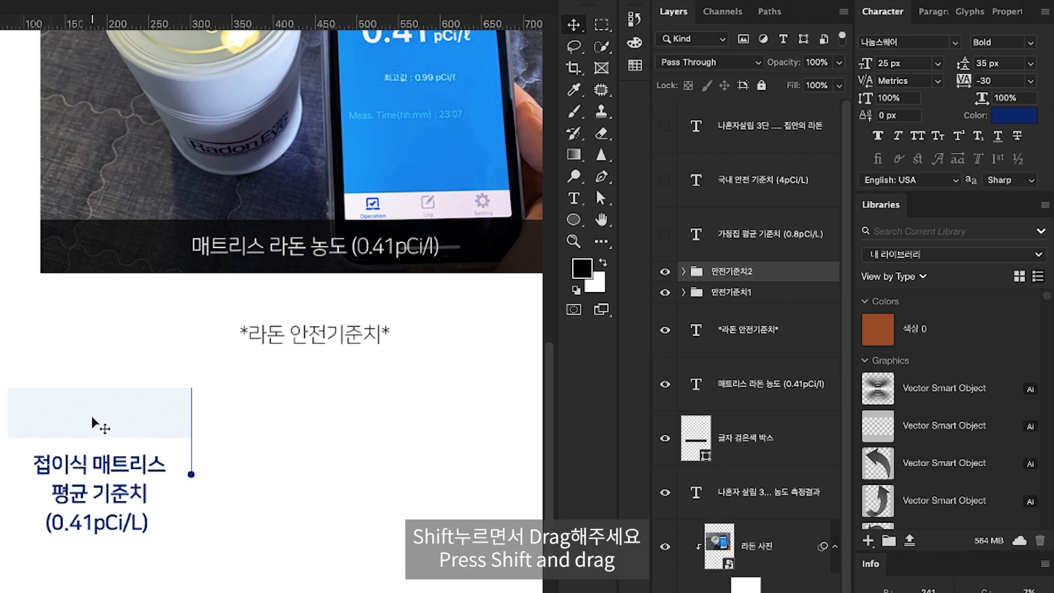
Move the 안전기준치2 group horizontally so its box sits flush against the first box's vertical line
{"action": "left_click_drag", "start_coordinate": [93, 423], "coordinate": [273, 424]}
{"action": "key", "text": "super+plus"}
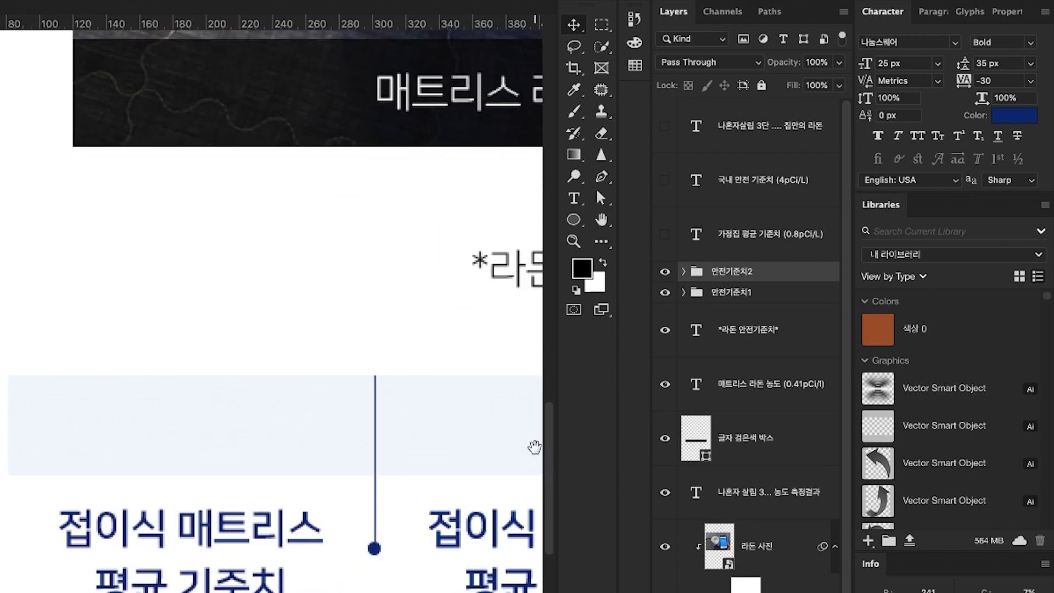
{"action": "left_click_drag", "start_coordinate": [534, 448], "coordinate": [408, 482]}
{"action": "key", "text": "super+minus"}
{"action": "key", "text": "super+minus"}
{"action": "left_click_drag", "start_coordinate": [297, 372], "coordinate": [220, 356]}
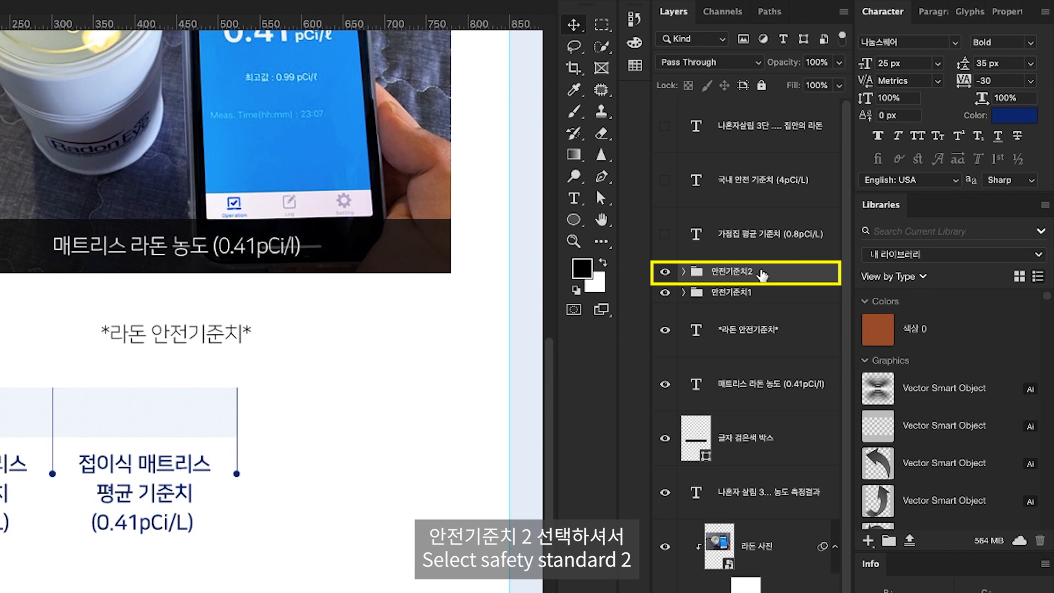
Duplicate the 안전기준치2 group and rename the copy 안전기준치3
{"action": "key", "text": "super+j"}
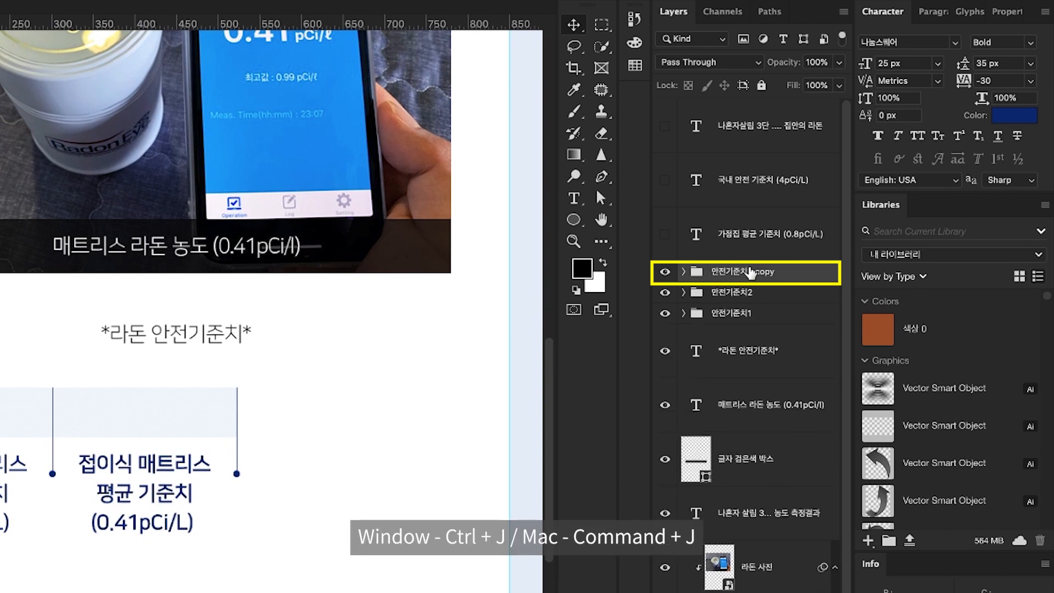
{"action": "double_click", "coordinate": [750, 270]}
{"action": "left_click_drag", "start_coordinate": [749, 272], "coordinate": [856, 277]}
{"action": "type", "text": "3"}
{"action": "key", "text": "Return"}
Place the 안전기준치3 group flush beside the second box and move the reference design window out of the way
{"action": "left_click_drag", "start_coordinate": [252, 412], "coordinate": [158, 440]}
{"action": "key", "text": "super+1"}
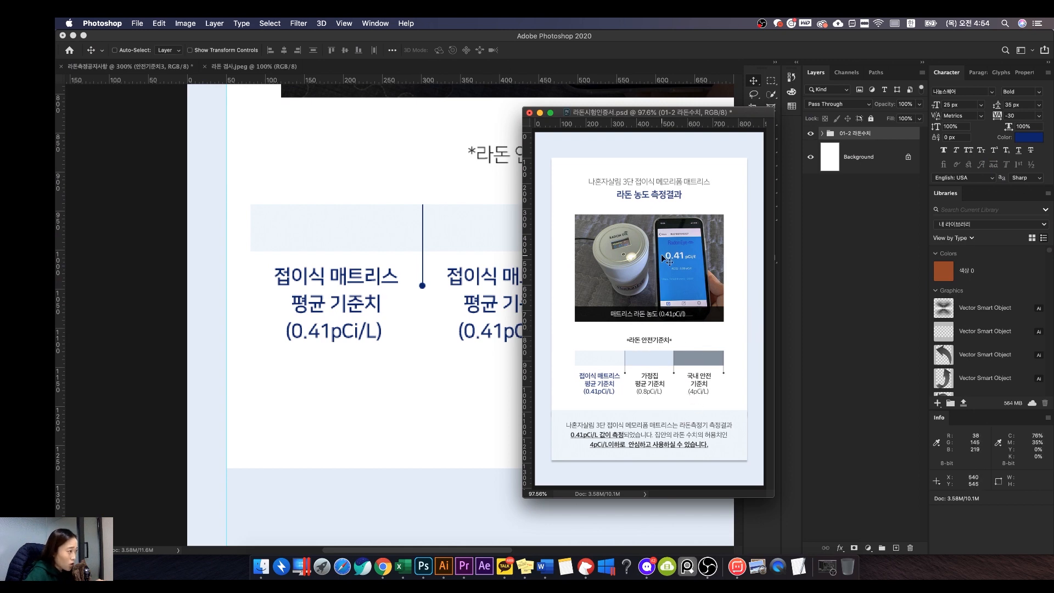
{"action": "left_click_drag", "start_coordinate": [562, 116], "coordinate": [55, 218]}
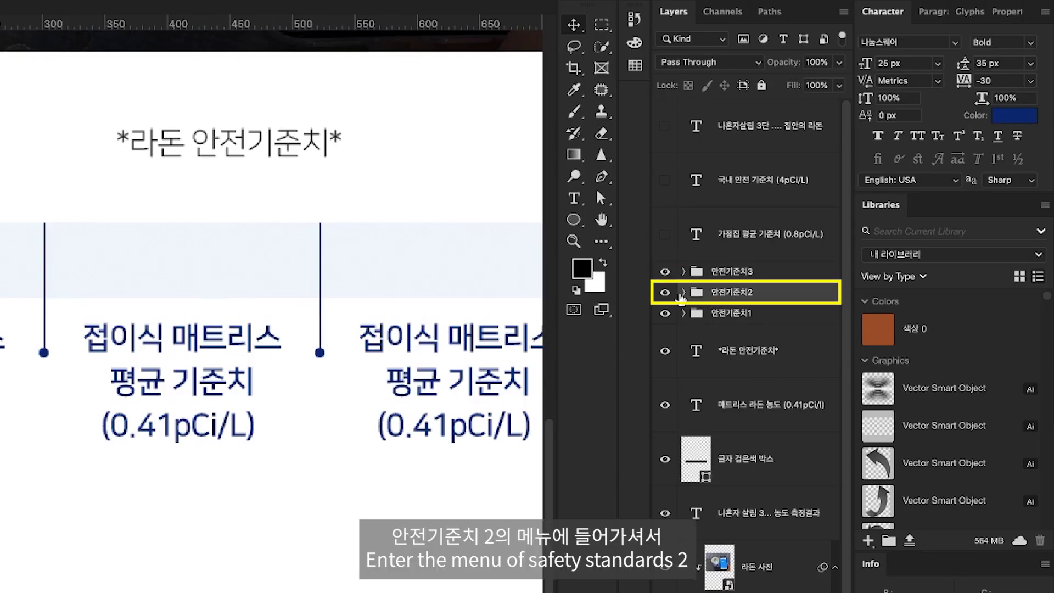
Change the fill colour of the box in the 안전기준치2 group to c4dbef
{"action": "left_click", "coordinate": [683, 292]}
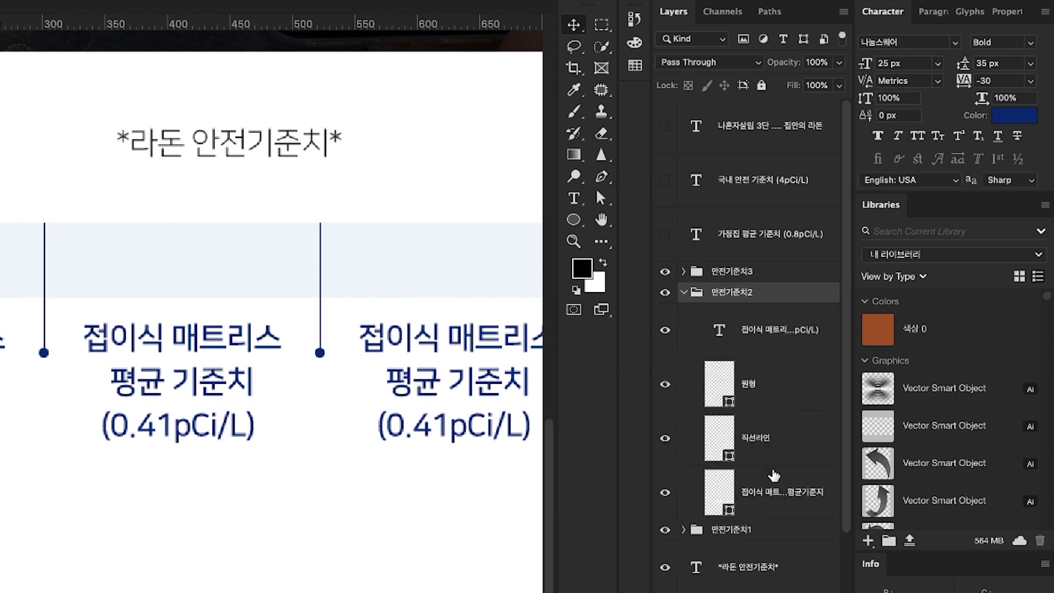
{"action": "left_click", "coordinate": [755, 498]}
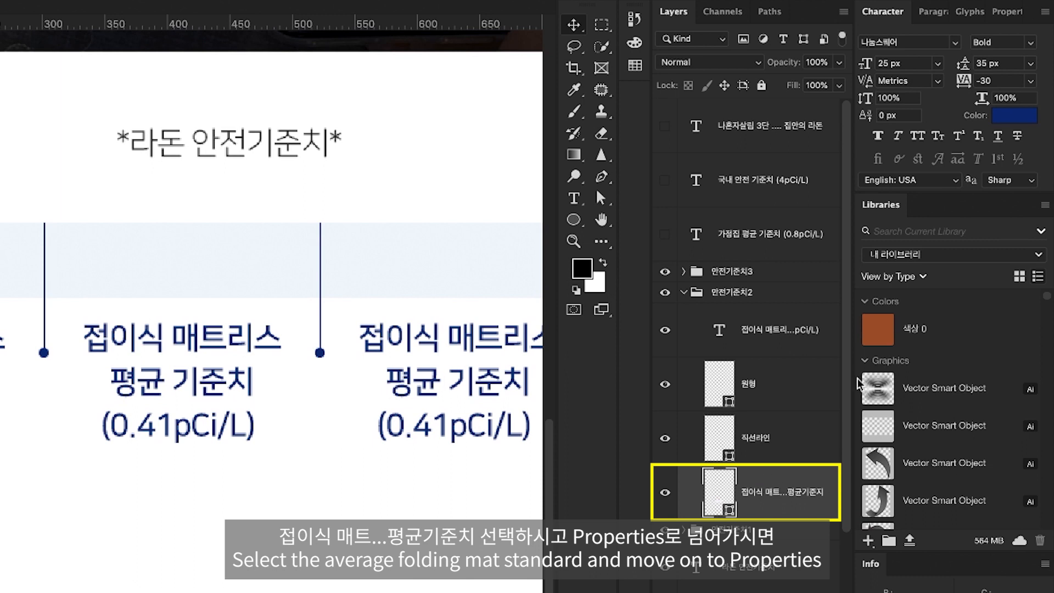
{"action": "left_click", "coordinate": [992, 12]}
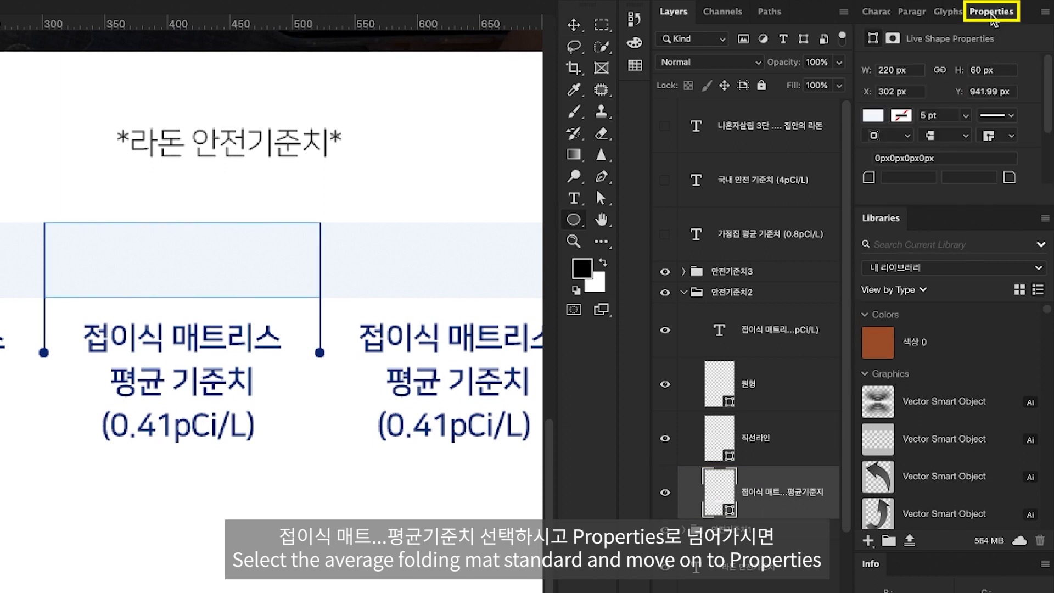
{"action": "left_click", "coordinate": [874, 117]}
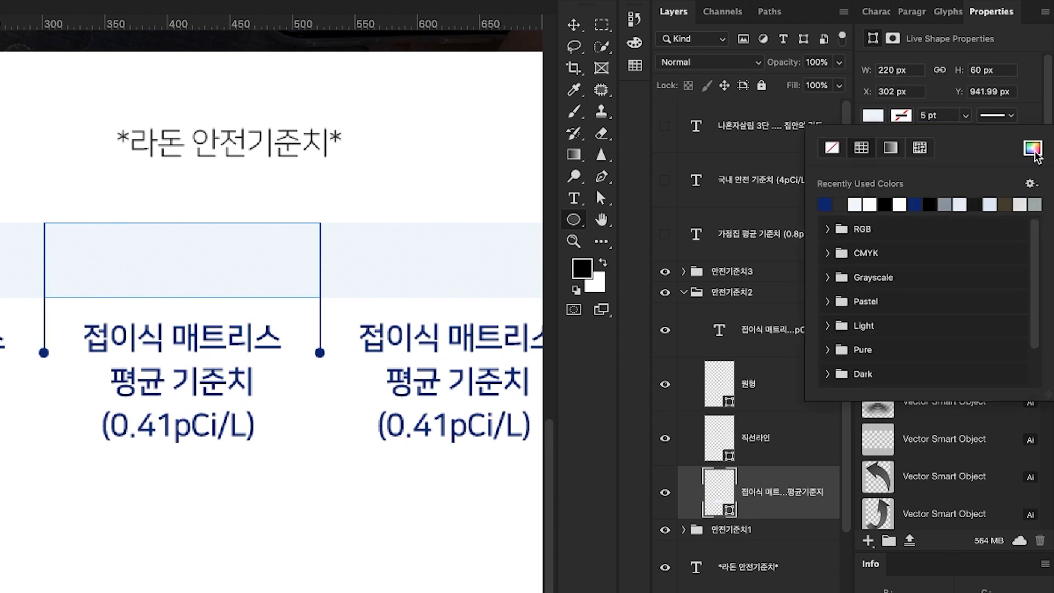
{"action": "left_click", "coordinate": [1033, 148]}
{"action": "left_click_drag", "start_coordinate": [194, 253], "coordinate": [222, 276]}
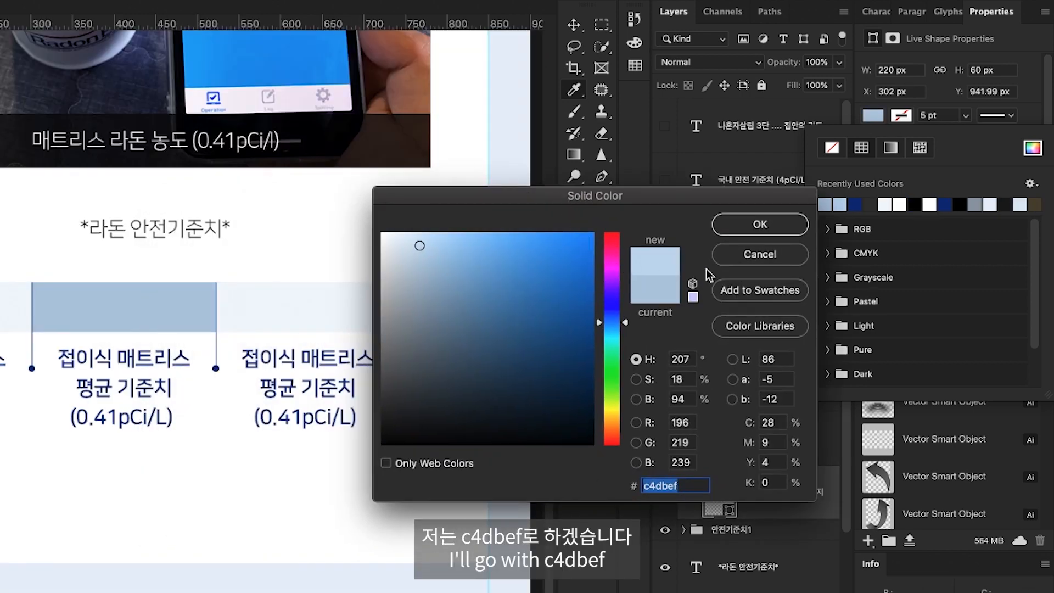
{"action": "left_click", "coordinate": [749, 229]}
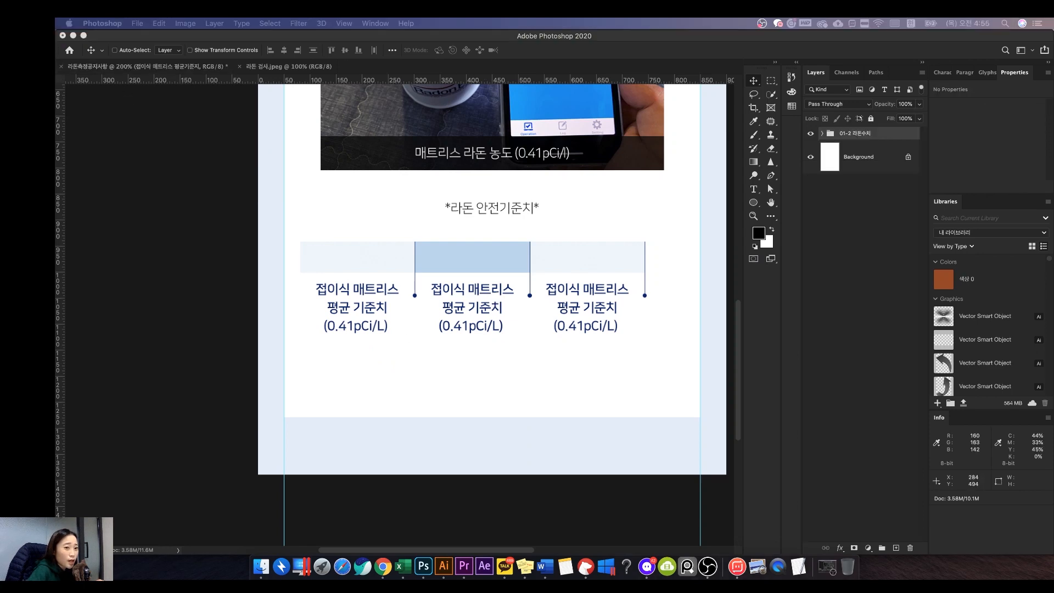
Check the reference design, and move the 가정집 평균 기준치 (0.8pCi/L) text over the middle column's label
{"action": "left_click_drag", "start_coordinate": [55, 154], "coordinate": [277, 92]}
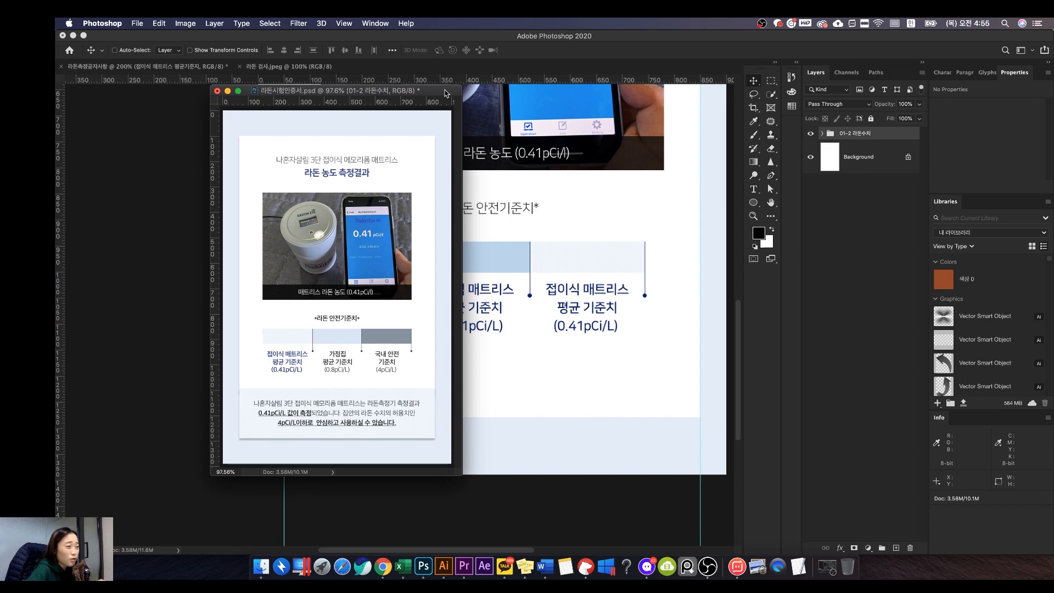
{"action": "left_click_drag", "start_coordinate": [445, 93], "coordinate": [55, 124]}
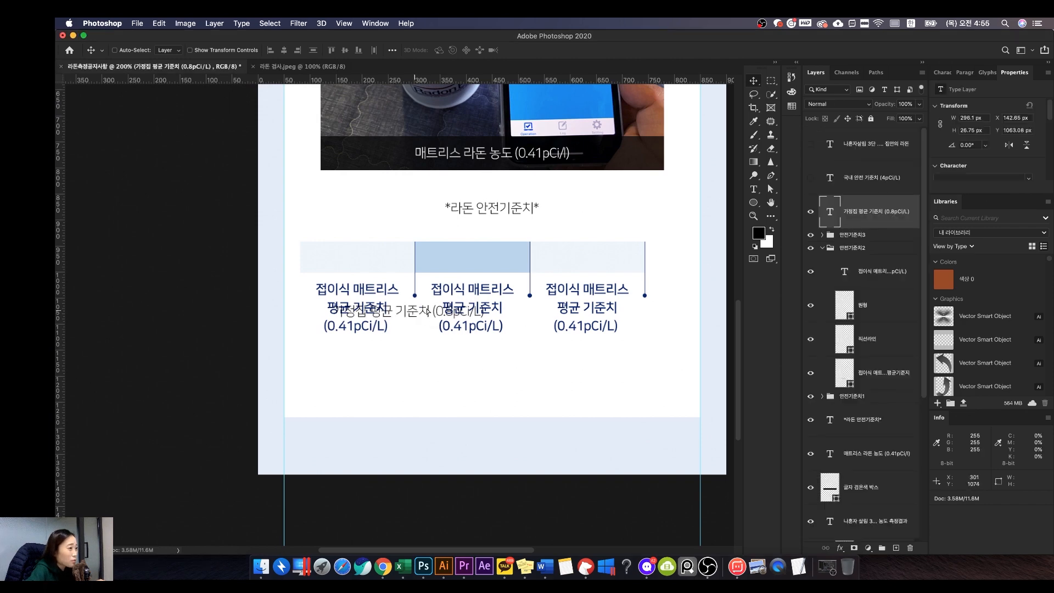
{"action": "left_click_drag", "start_coordinate": [428, 311], "coordinate": [498, 321]}
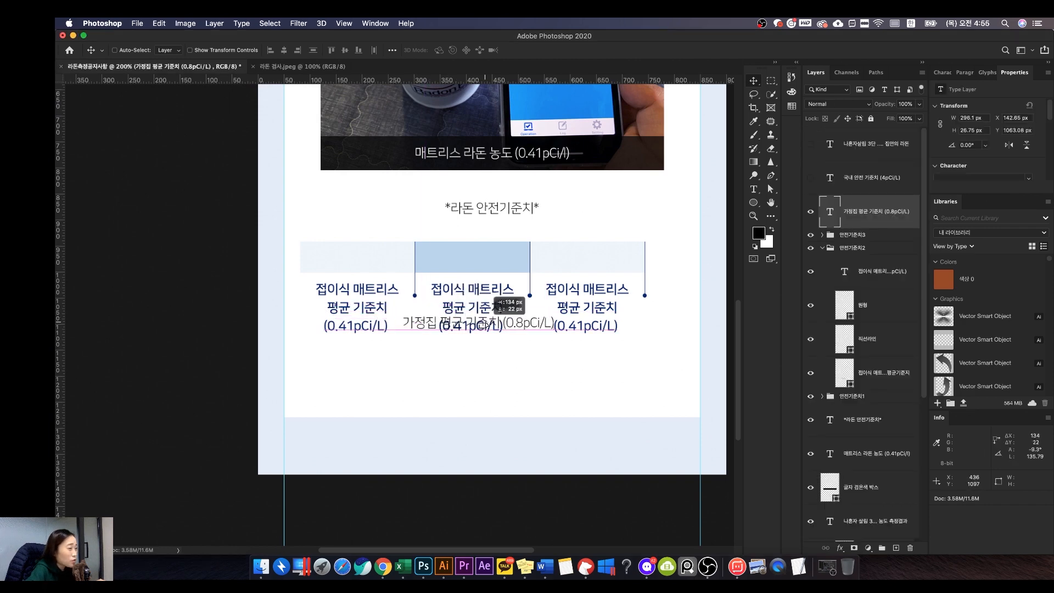
Break the 가정집 text into three lines: 가정집, 평균 기준치 and (0.8pCi/L)
{"action": "double_click", "coordinate": [830, 212]}
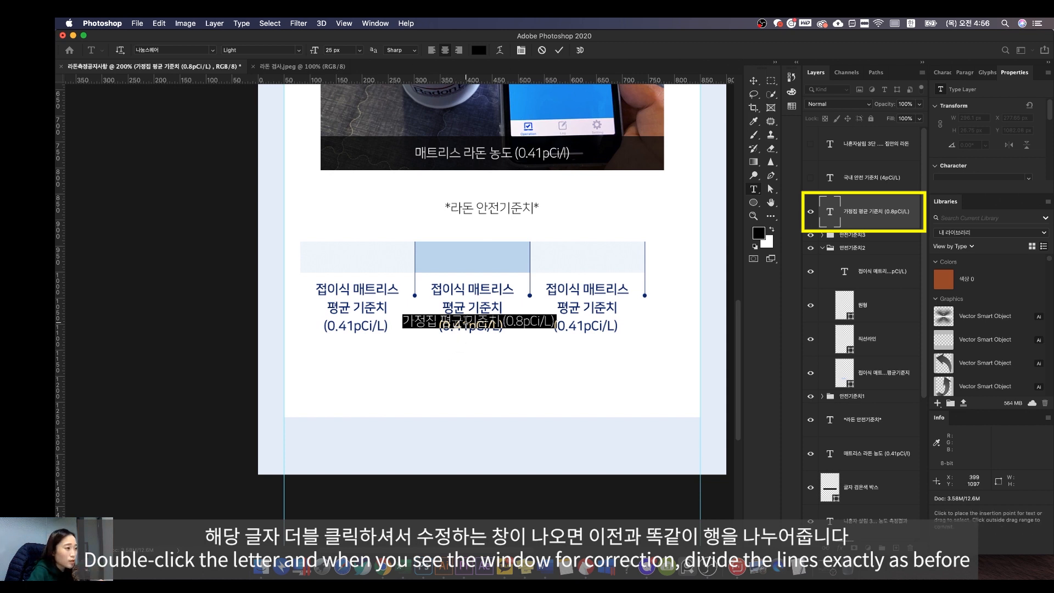
{"action": "left_click", "coordinate": [442, 321]}
{"action": "key", "text": "Return"}
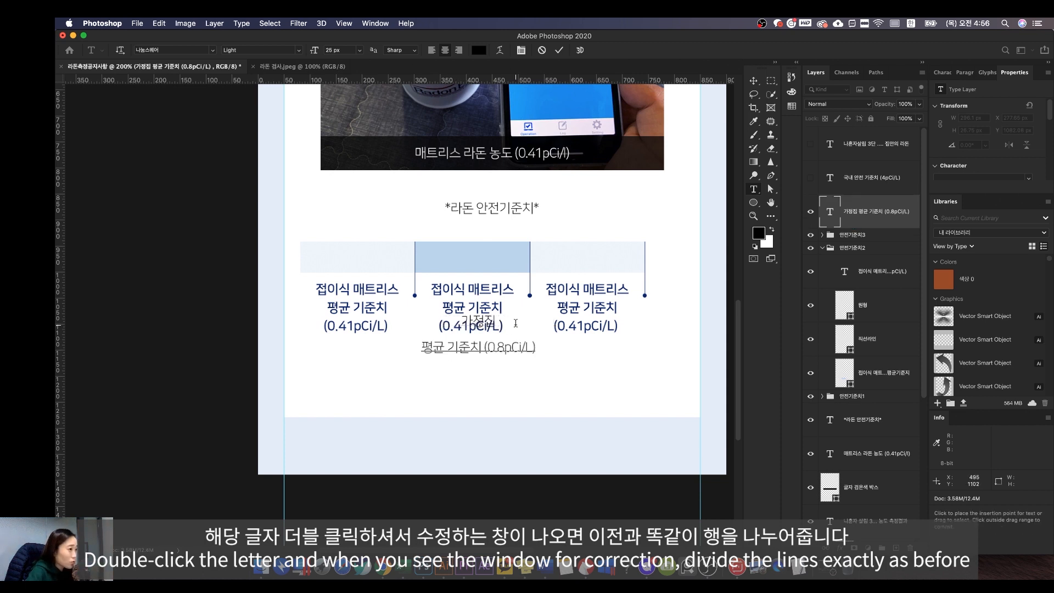
{"action": "left_click", "coordinate": [484, 347]}
{"action": "key", "text": "Return"}
{"action": "key", "text": "super+a"}
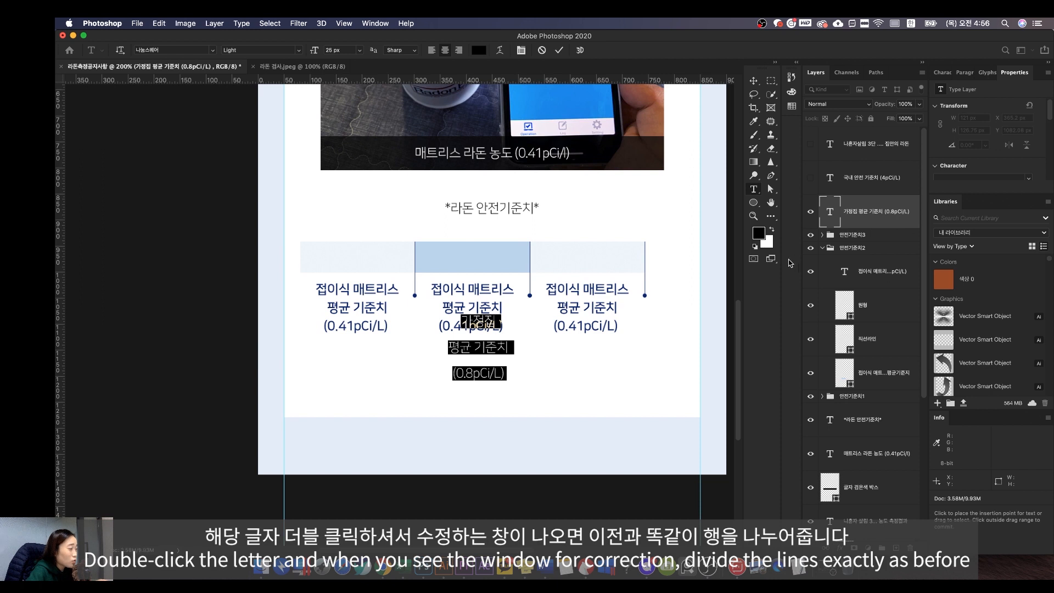
{"action": "key", "text": "super+Return"}
{"action": "key", "text": "v"}
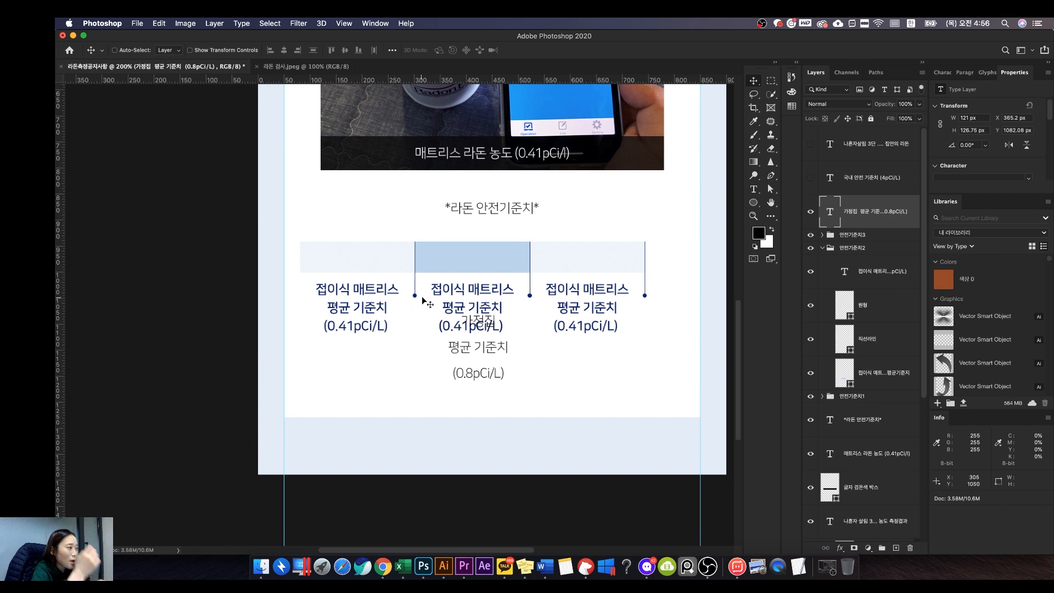
Expand the 안전기준치1 group and examine its label's text settings
{"action": "left_click", "coordinate": [822, 396]}
{"action": "double_click", "coordinate": [830, 454]}
{"action": "left_click", "coordinate": [873, 386]}
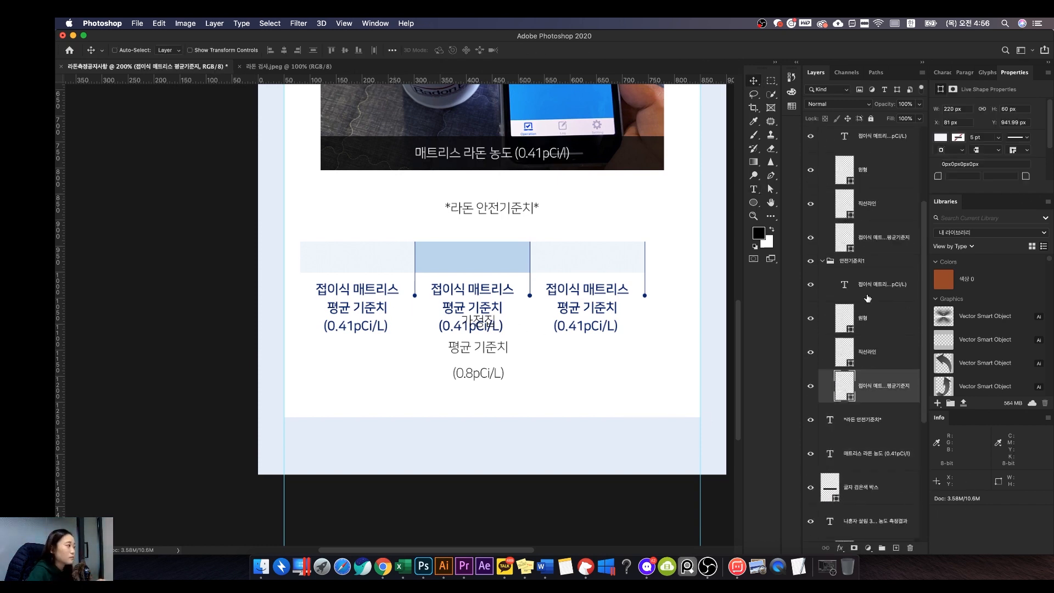
{"action": "double_click", "coordinate": [844, 284]}
{"action": "key", "text": "super+Return"}
Style the 가정집 text in Bold with 35 px leading and the navy colour of the 접이식 매트리스 label
{"action": "double_click", "coordinate": [830, 144]}
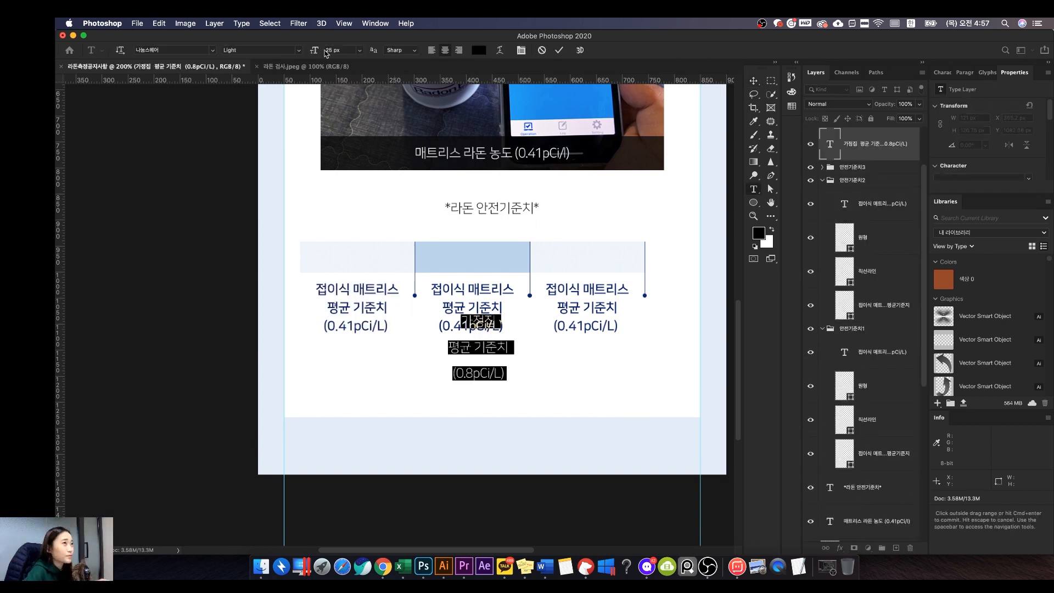
{"action": "left_click", "coordinate": [942, 71]}
{"action": "left_click", "coordinate": [997, 104]}
{"action": "type", "text": "35"}
{"action": "key", "text": "Return"}
{"action": "left_click", "coordinate": [1028, 137]}
{"action": "left_click", "coordinate": [394, 286]}
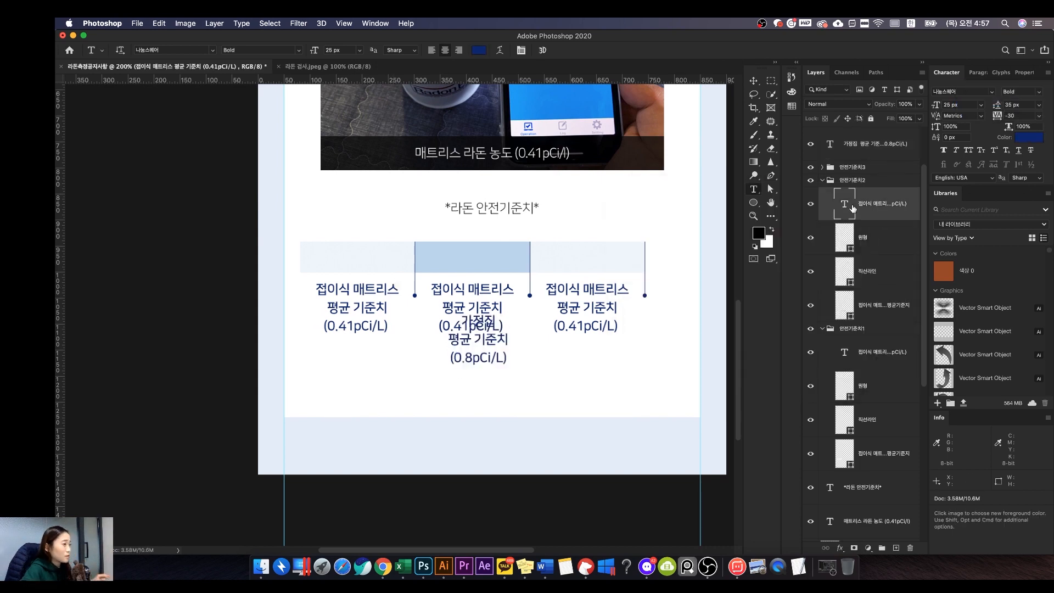
Move the 가정집 text down into the empty area below the middle column's label
{"action": "left_click", "coordinate": [853, 144]}
{"action": "key", "text": "v"}
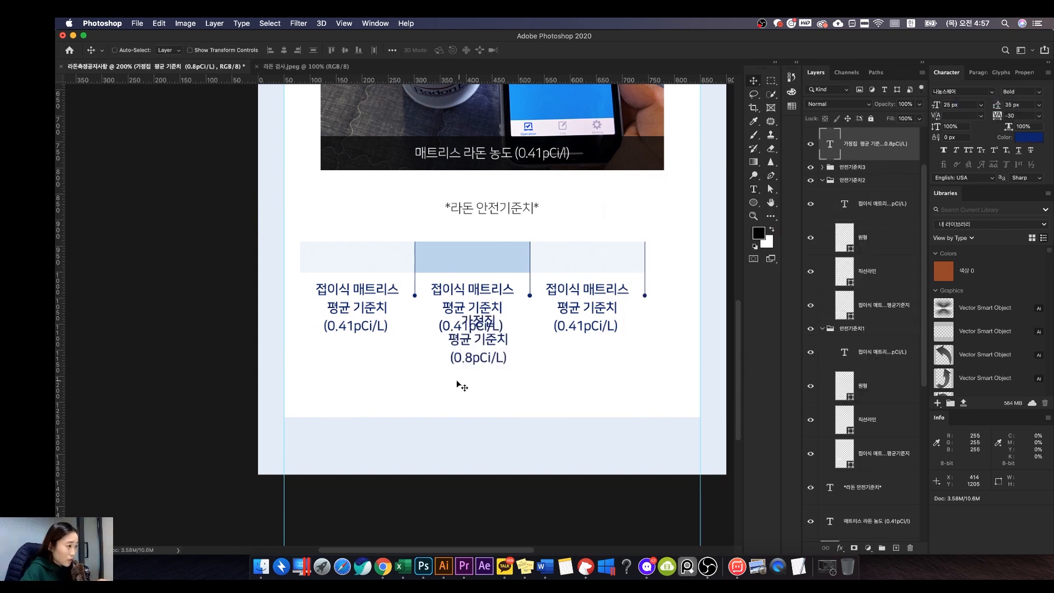
{"action": "left_click_drag", "start_coordinate": [470, 323], "coordinate": [481, 360]}
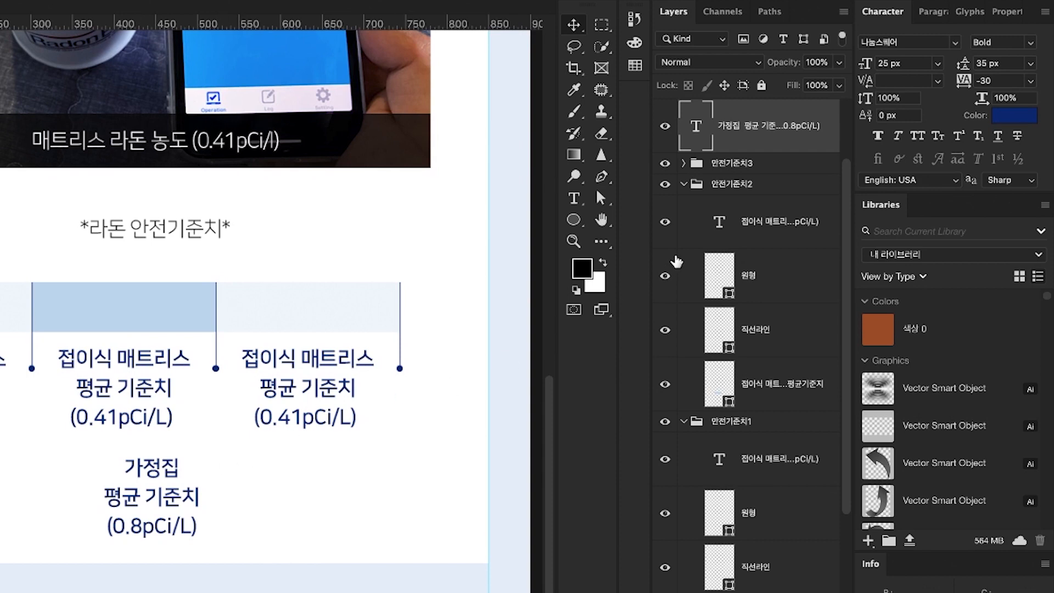
Recolour all of the 가정집 text to grey 4f4f50 and copy that colour code
{"action": "double_click", "coordinate": [697, 128]}
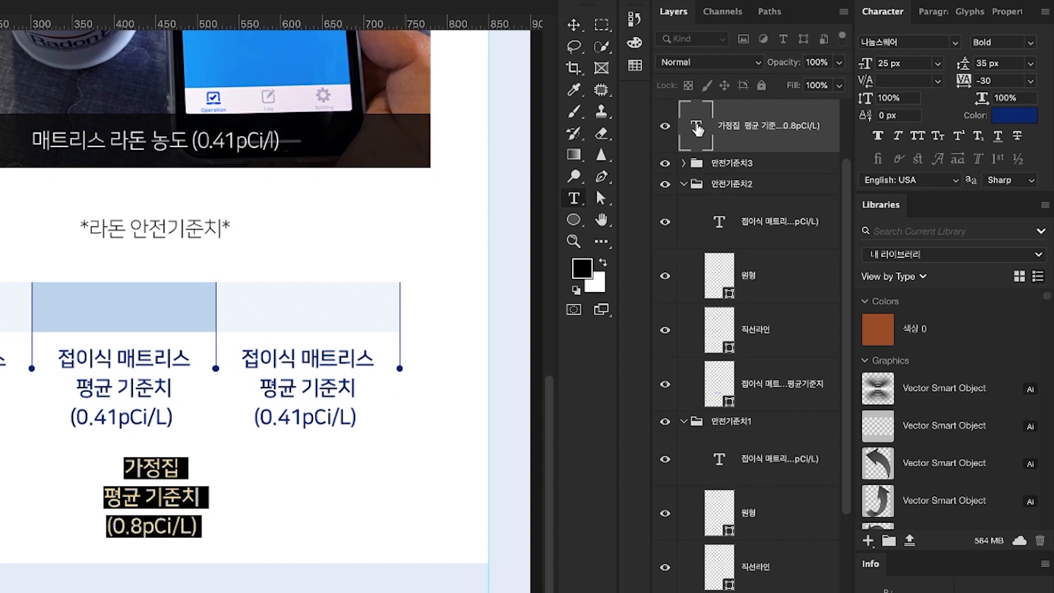
{"action": "left_click", "coordinate": [1015, 114]}
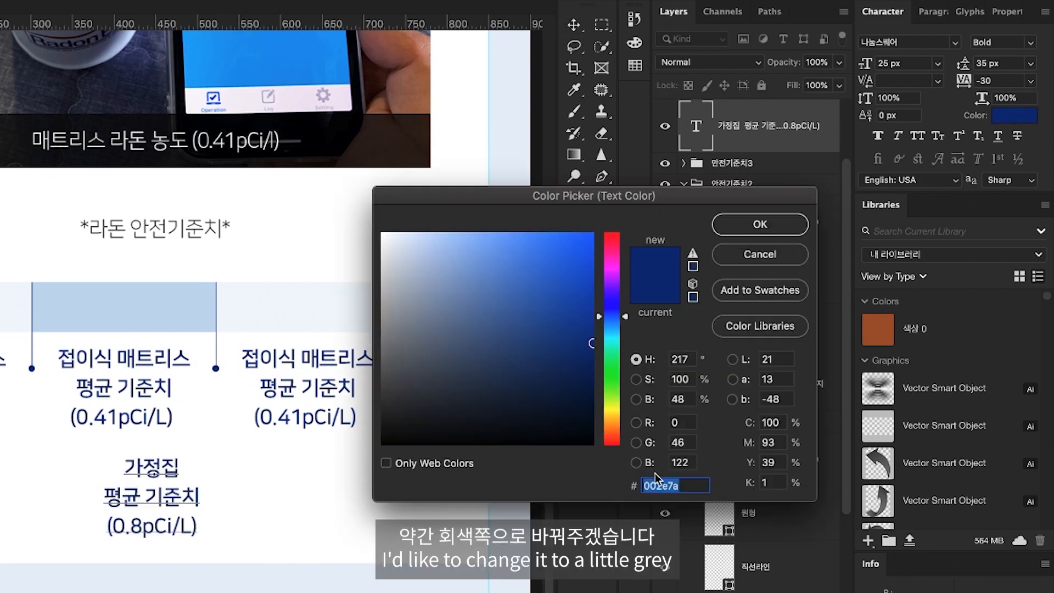
{"action": "type", "text": "4f4f50"}
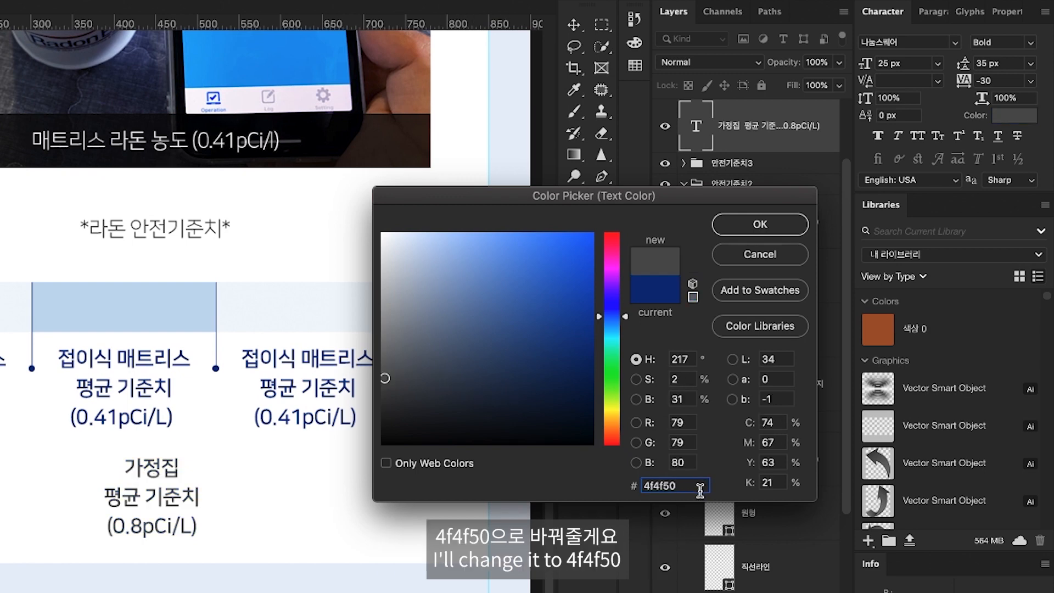
{"action": "double_click", "coordinate": [700, 488]}
{"action": "key", "text": "super+c"}
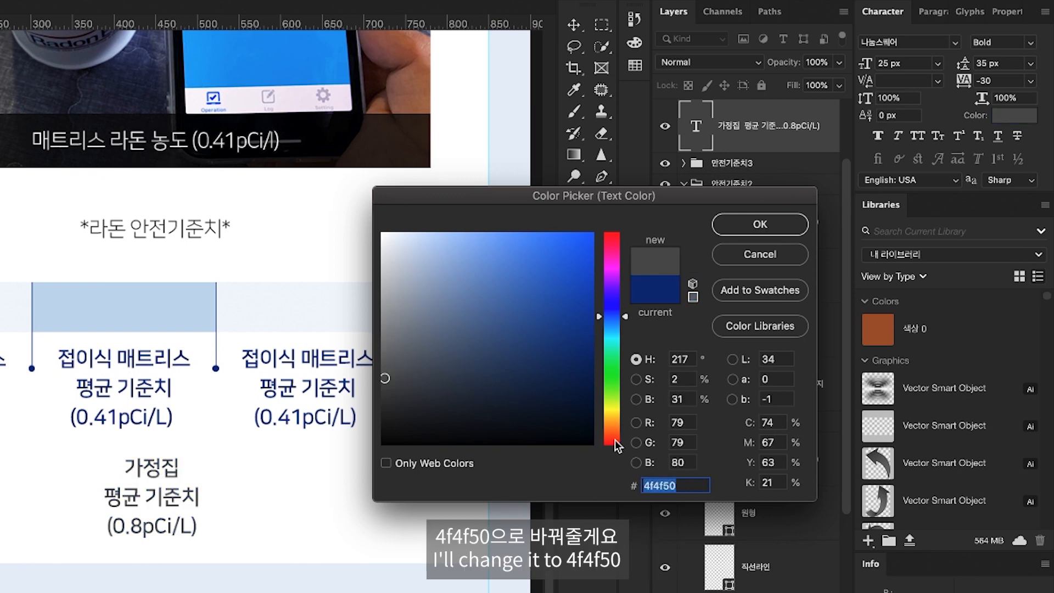
{"action": "left_click", "coordinate": [747, 229]}
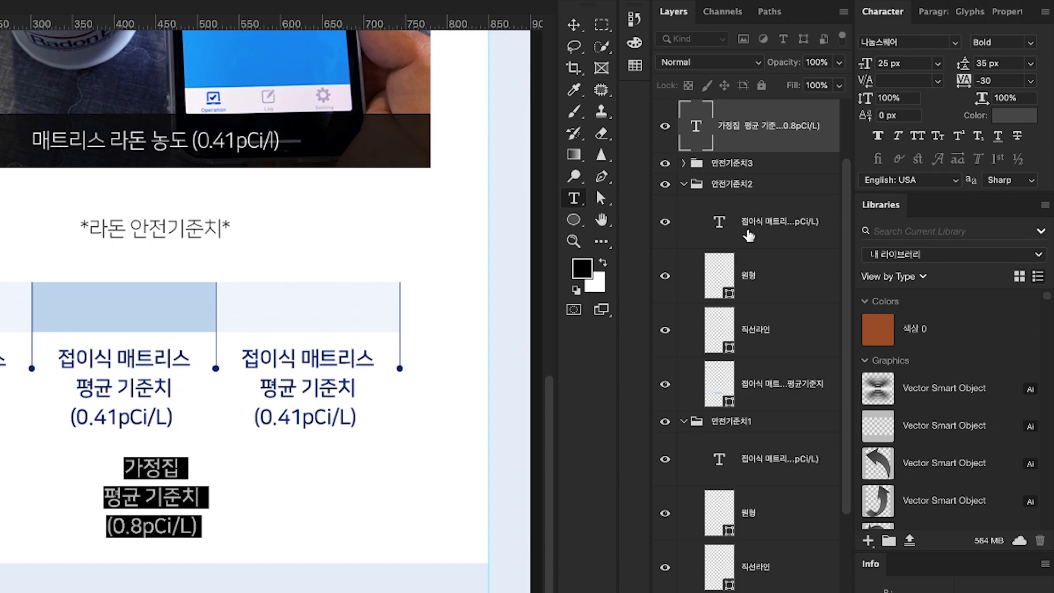
{"action": "key", "text": "super+Return"}
{"action": "key", "text": "v"}
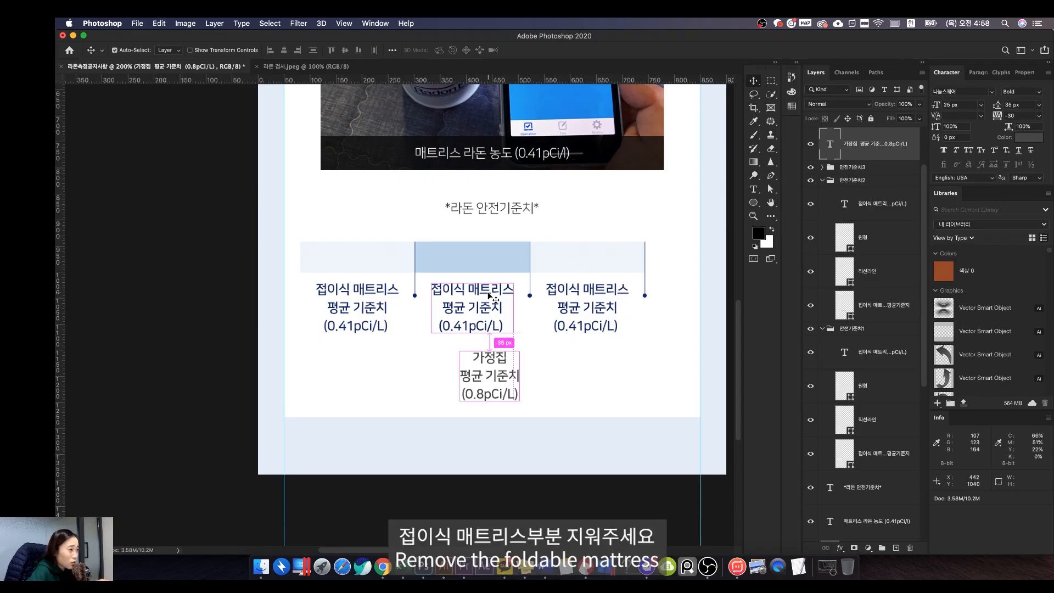
Delete the middle column's 접이식 매트리스 label and move the 가정집 text layer into the 안전기준치2 group
{"action": "left_click", "coordinate": [490, 296]}
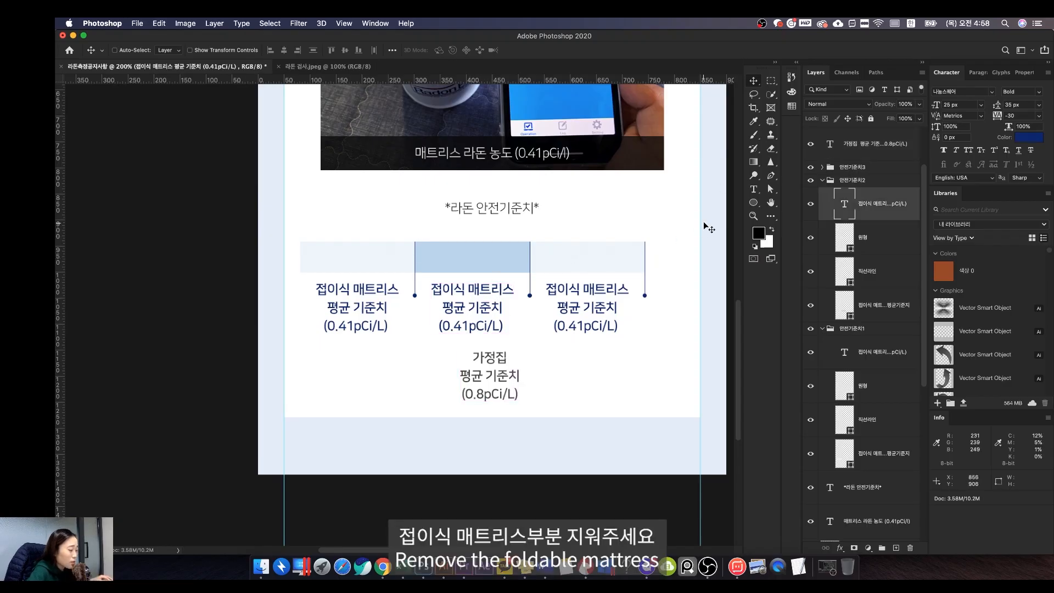
{"action": "key", "text": "BackSpace"}
{"action": "left_click", "coordinate": [866, 147]}
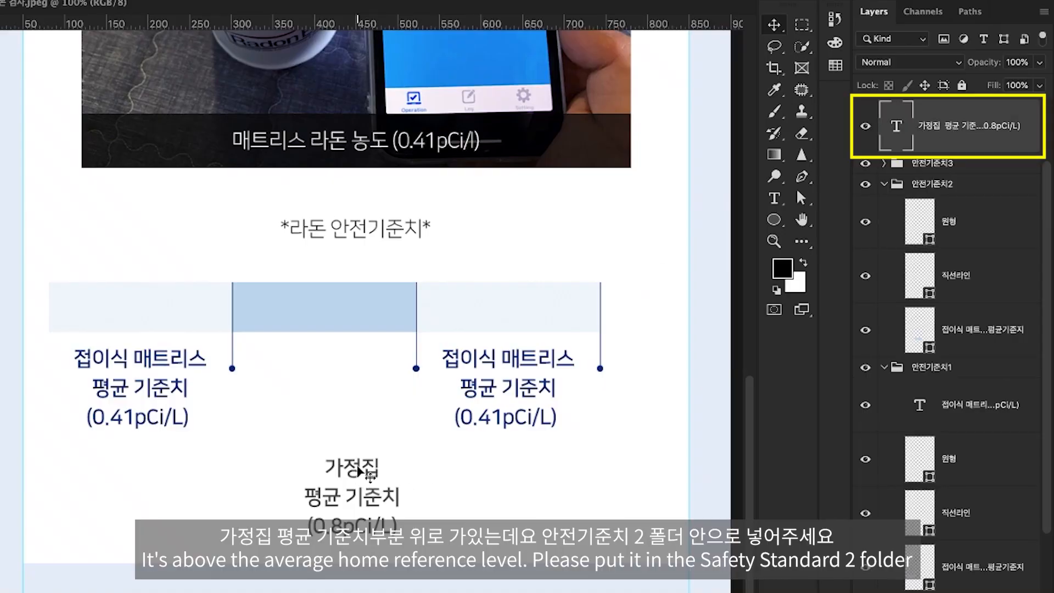
{"action": "left_click_drag", "start_coordinate": [1004, 142], "coordinate": [992, 196]}
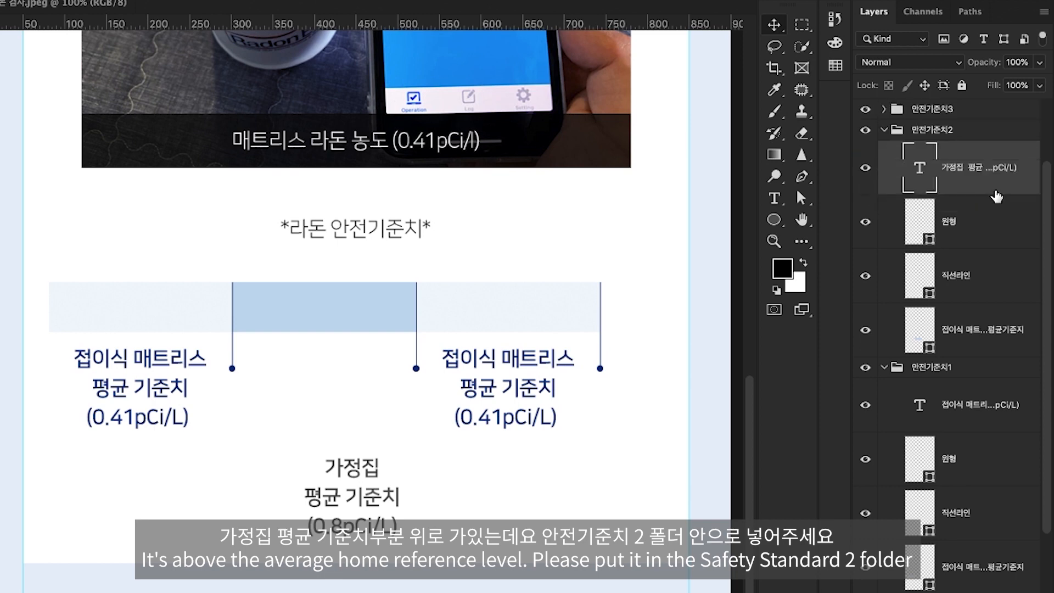
Move the 가정집 text into the middle label position, level with a new horizontal guide, and centre it horizontally on its box
{"action": "left_click_drag", "start_coordinate": [362, 446], "coordinate": [337, 360]}
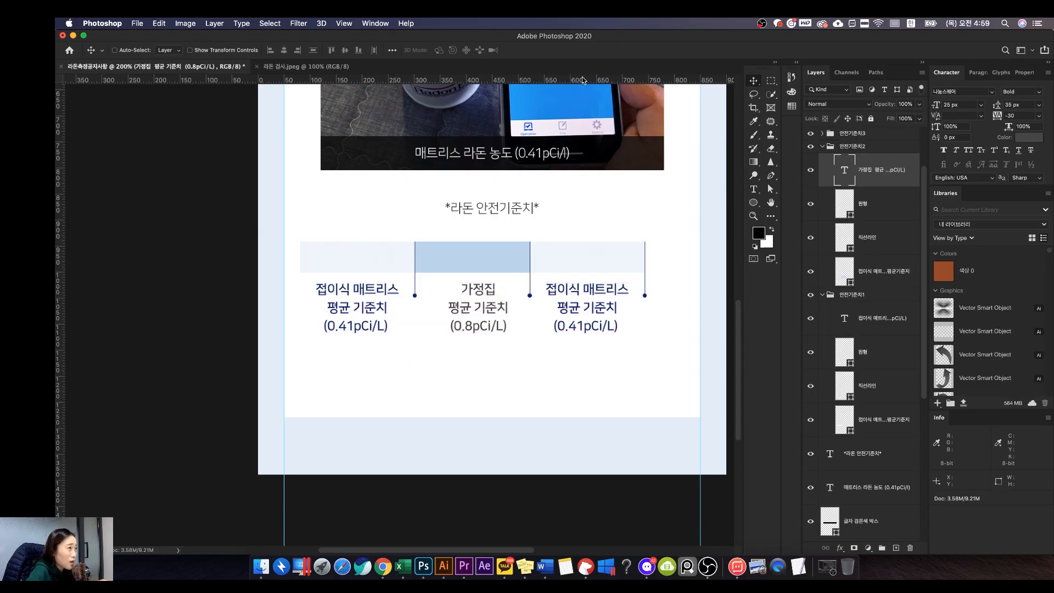
{"action": "left_click_drag", "start_coordinate": [584, 80], "coordinate": [514, 285]}
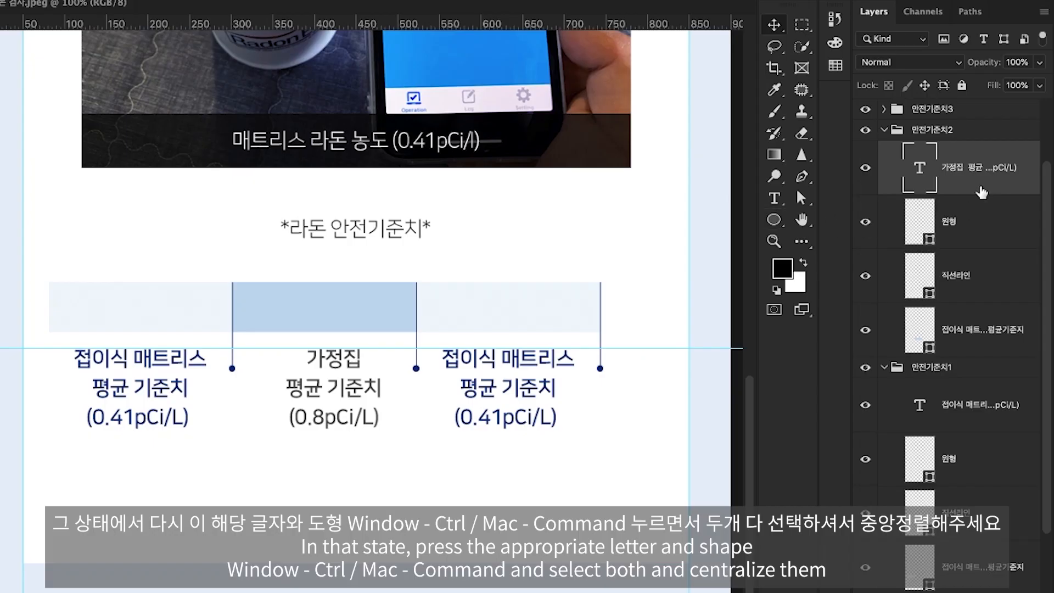
{"action": "left_click", "coordinate": [971, 341], "text": "ctrl"}
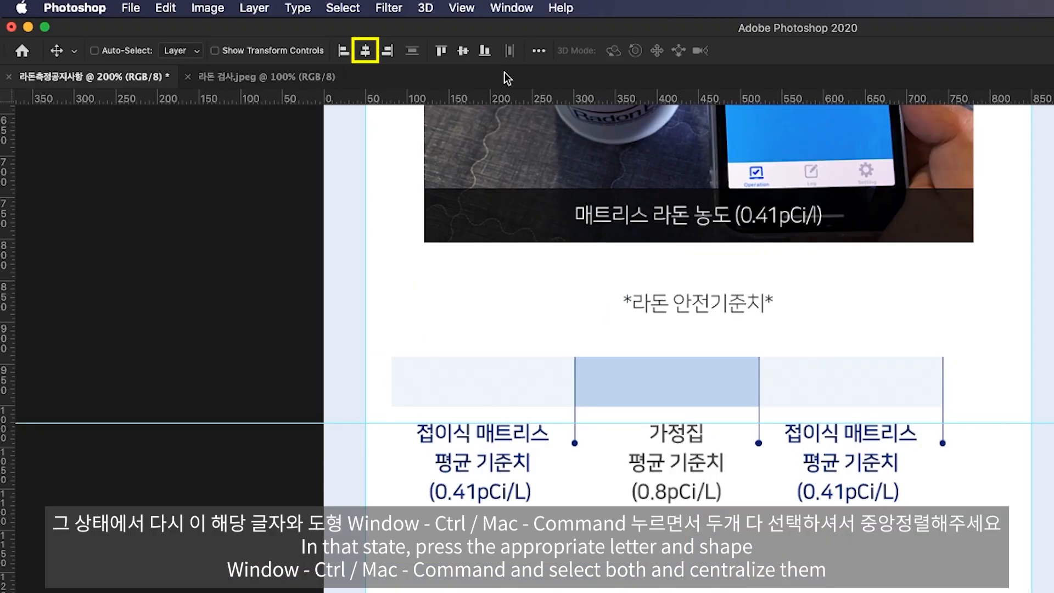
{"action": "left_click", "coordinate": [364, 50]}
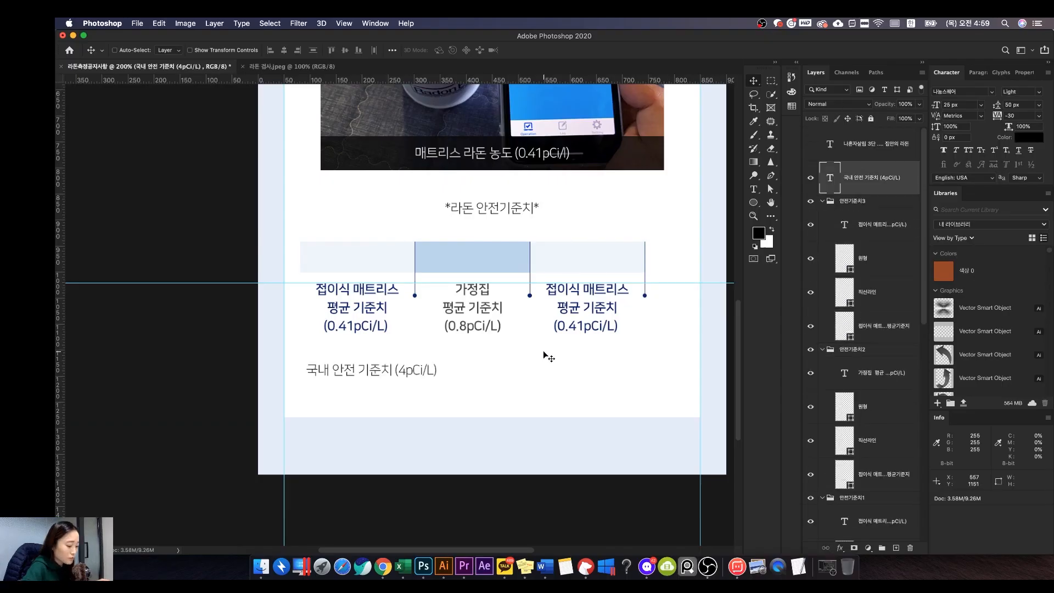
Break the 국내 안전 기준치 text into three lines: 국내 안전, 기준치 and (4pCi/L)
{"action": "double_click", "coordinate": [511, 562]}
{"action": "left_click", "coordinate": [358, 371]}
{"action": "key", "text": "Return"}
{"action": "left_click", "coordinate": [367, 396]}
{"action": "key", "text": "Return"}
Save the document as 상세페이지
{"action": "key", "text": "super+s"}
{"action": "type", "text": "상세페이지"}
{"action": "key", "text": "Return"}
Set the 국내 안전 기준치 text to Bold with 35 px leading
{"action": "double_click", "coordinate": [830, 177]}
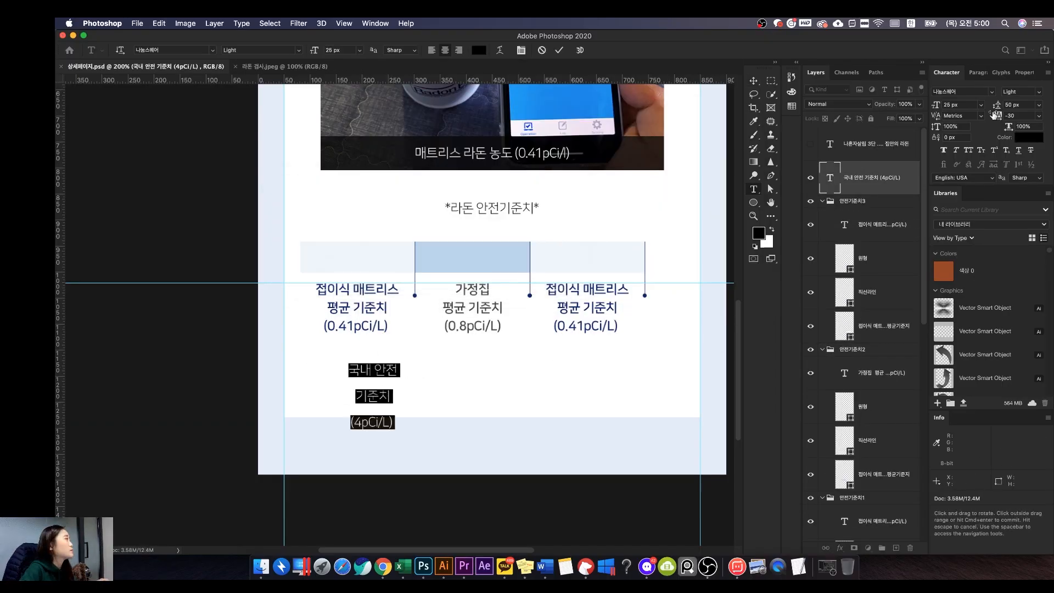
{"action": "left_click", "coordinate": [998, 105]}
{"action": "type", "text": "35"}
{"action": "key", "text": "Return"}
{"action": "left_click", "coordinate": [1027, 137]}
{"action": "left_click", "coordinate": [777, 263]}
{"action": "left_click", "coordinate": [676, 245]}
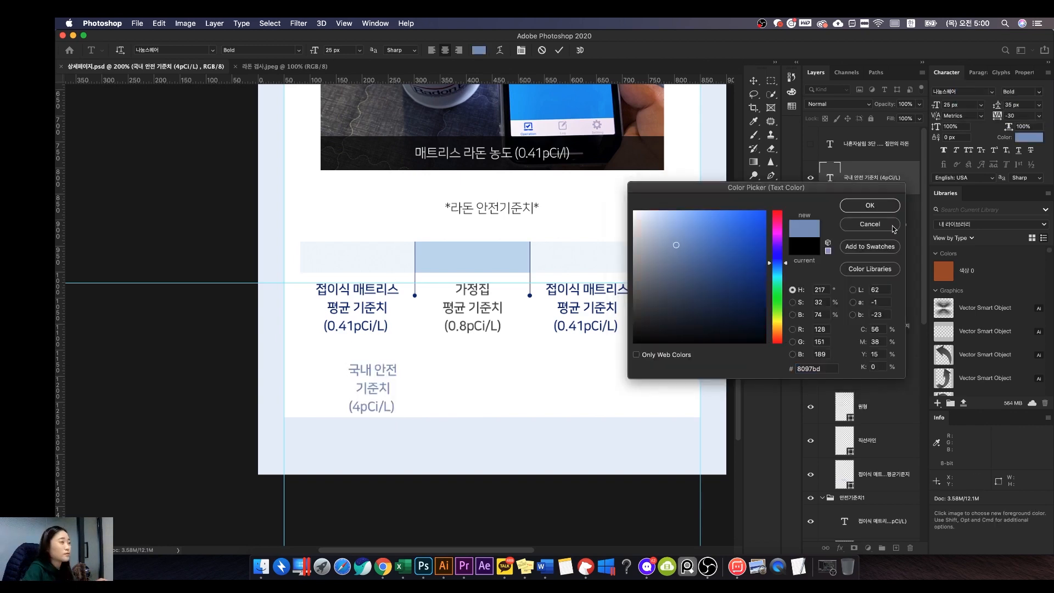
{"action": "left_click", "coordinate": [895, 228]}
{"action": "left_click", "coordinate": [357, 291]}
{"action": "left_click", "coordinate": [489, 323]}
{"action": "left_click", "coordinate": [479, 50]}
{"action": "left_click", "coordinate": [870, 224]}
Recolour the 국내 안전 기준치 text with the copied grey 4f4f50
{"action": "double_click", "coordinate": [830, 177]}
{"action": "left_click", "coordinate": [479, 50]}
{"action": "key", "text": "super+v"}
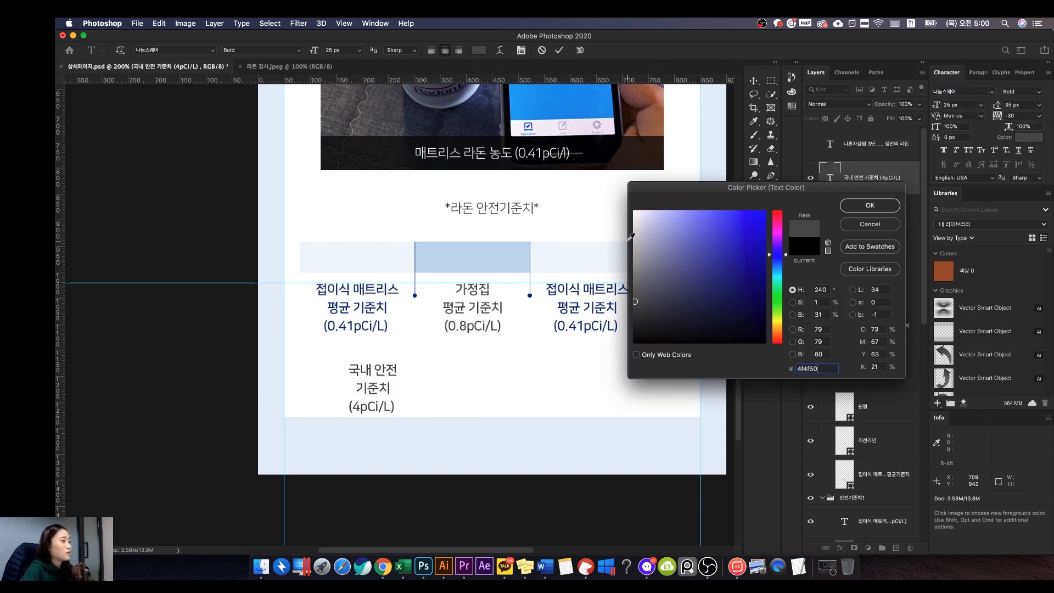
{"action": "key", "text": "Return"}
Move the 국내 안전 기준치 text below the third column and delete that column's 접이식 매트리스 label
{"action": "left_click", "coordinate": [754, 81]}
{"action": "left_click_drag", "start_coordinate": [379, 373], "coordinate": [599, 339]}
{"action": "left_click", "coordinate": [599, 293], "text": "super"}
{"action": "key", "text": "BackSpace"}
Place the 국내 안전 기준치 text in the third column's label position and put its layer inside the 안전기준치3 group
{"action": "left_click_drag", "start_coordinate": [840, 144], "coordinate": [840, 185]}
{"action": "left_click", "coordinate": [601, 336], "text": "super"}
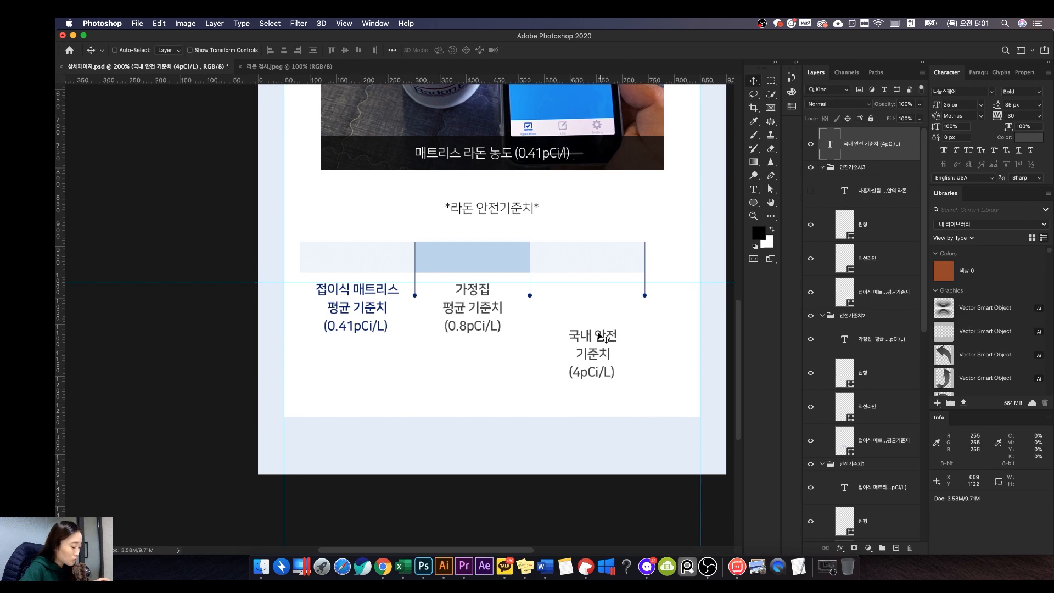
{"action": "left_click_drag", "start_coordinate": [602, 338], "coordinate": [602, 291]}
{"action": "left_click", "coordinate": [873, 293]}
{"action": "left_click_drag", "start_coordinate": [887, 145], "coordinate": [879, 204]}
{"action": "left_click", "coordinate": [851, 157]}
{"action": "left_click", "coordinate": [811, 157]}
{"action": "left_click", "coordinate": [811, 157]}
Change the fill of the third column's box to a dark slate blue-grey
{"action": "key", "text": "super+minus"}
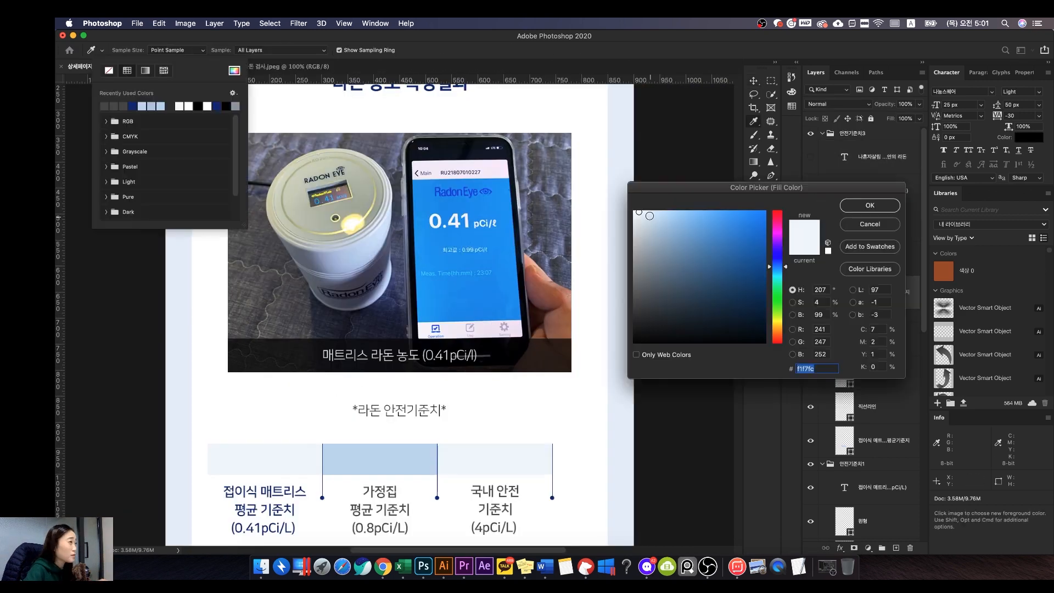
{"action": "key", "text": "Return"}
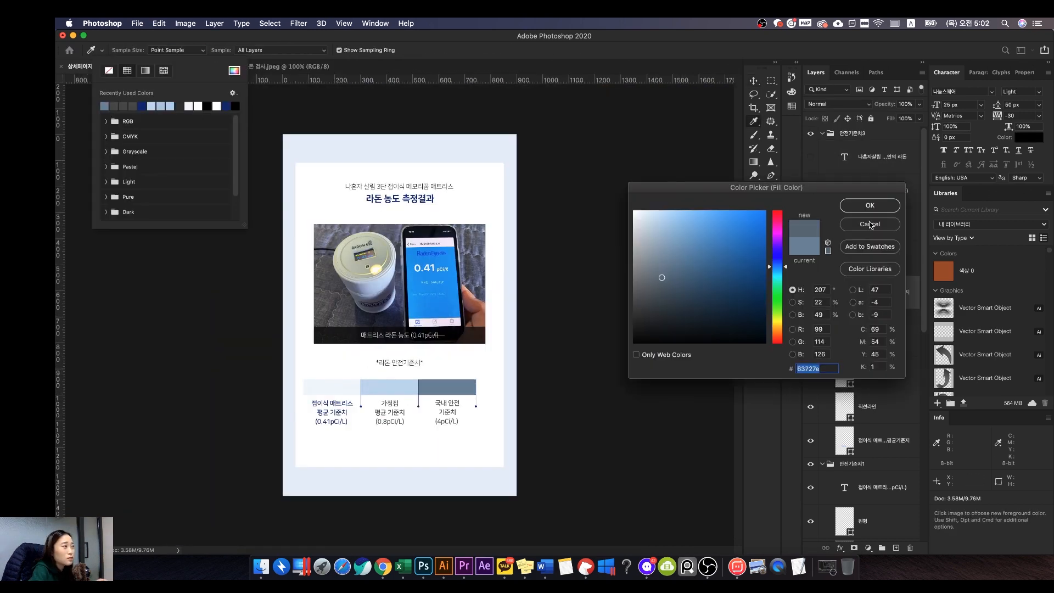
{"action": "key", "text": "Return"}
{"action": "key", "text": "v"}
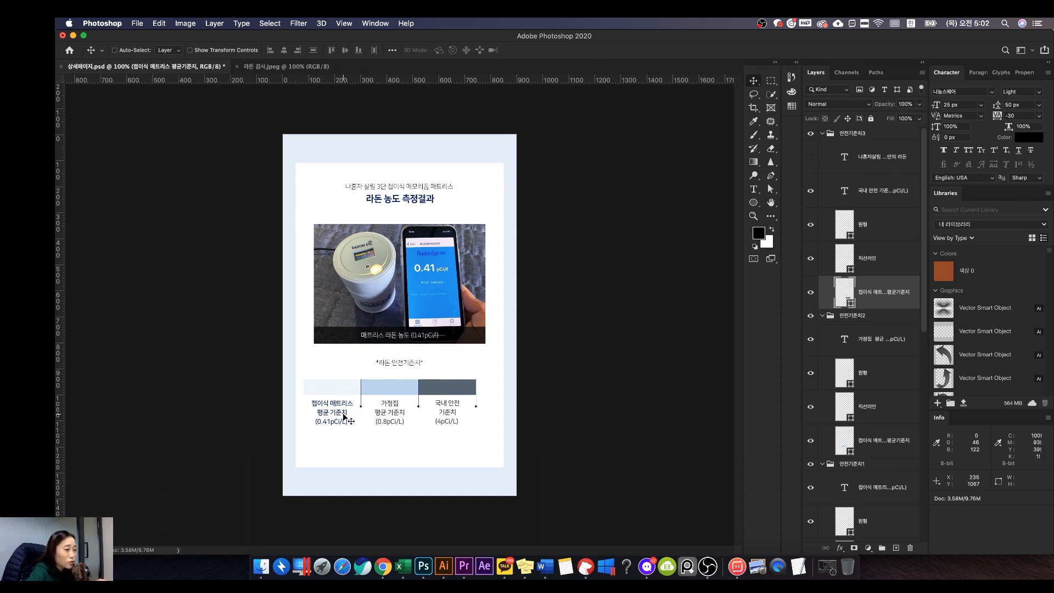
Set the *라돈 안전기준치* heading's font weight to ExtraBold
{"action": "scroll", "coordinate": [332, 415], "scroll_direction": "up", "scroll_amount": 1}
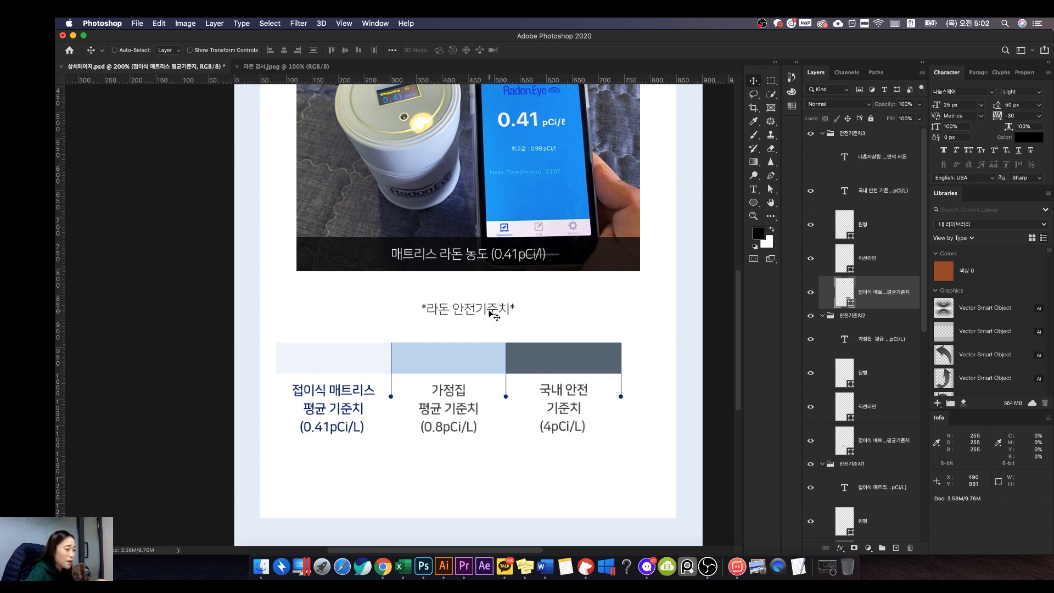
{"action": "scroll", "coordinate": [491, 313], "scroll_direction": "down", "scroll_amount": 1}
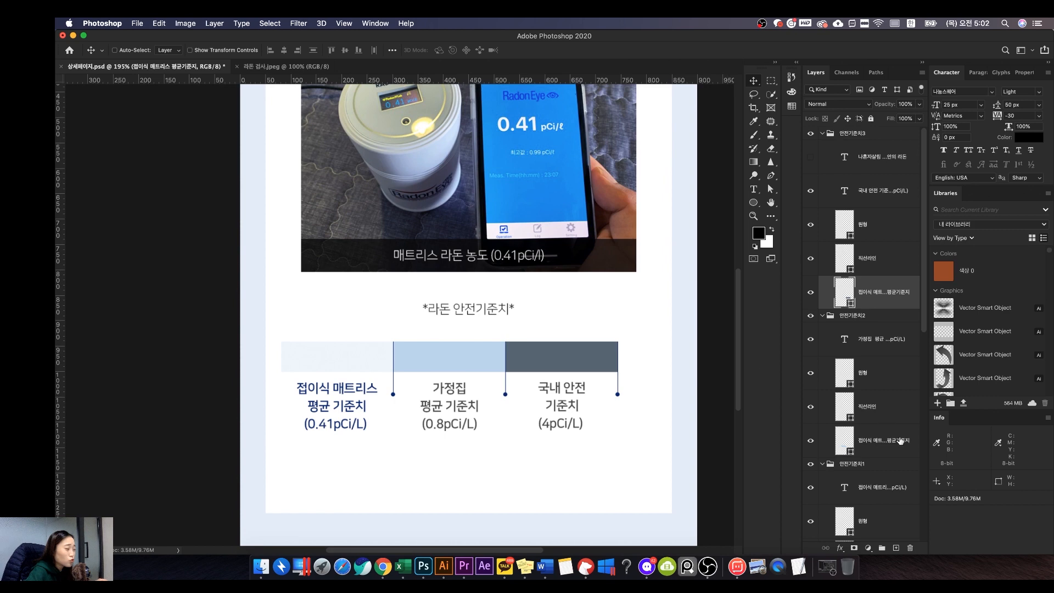
{"action": "scroll", "coordinate": [879, 442], "scroll_direction": "down", "scroll_amount": 5}
{"action": "scroll", "coordinate": [835, 449], "scroll_direction": "down", "scroll_amount": 3}
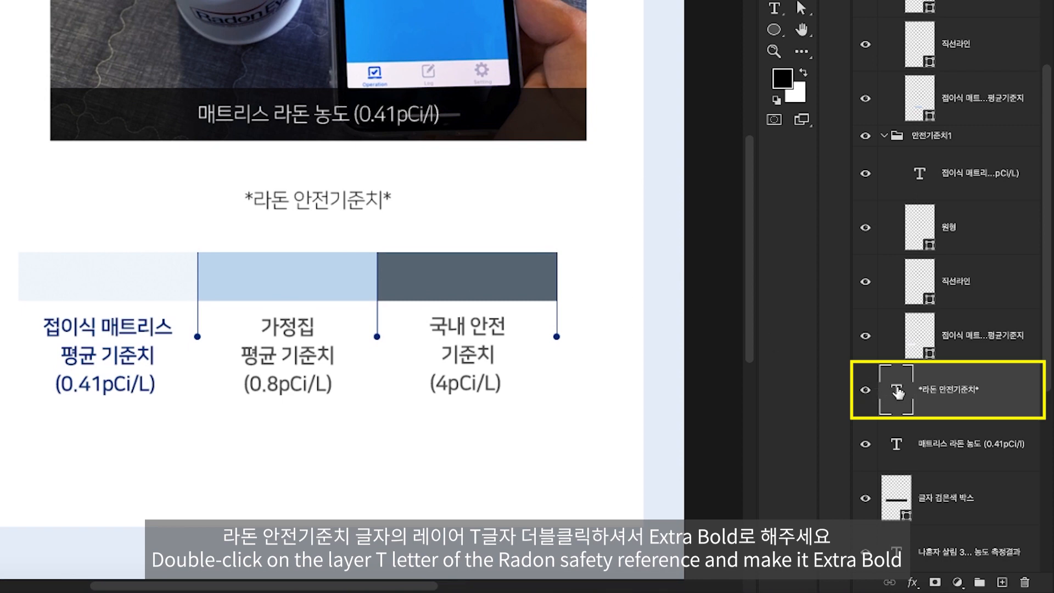
{"action": "double_click", "coordinate": [897, 391]}
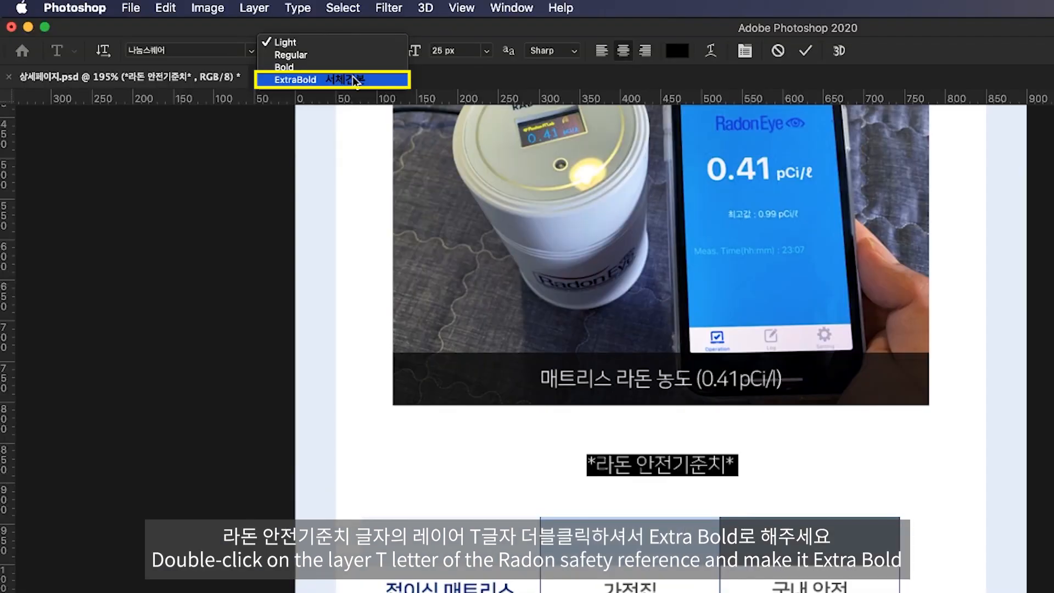
{"action": "left_click", "coordinate": [330, 80]}
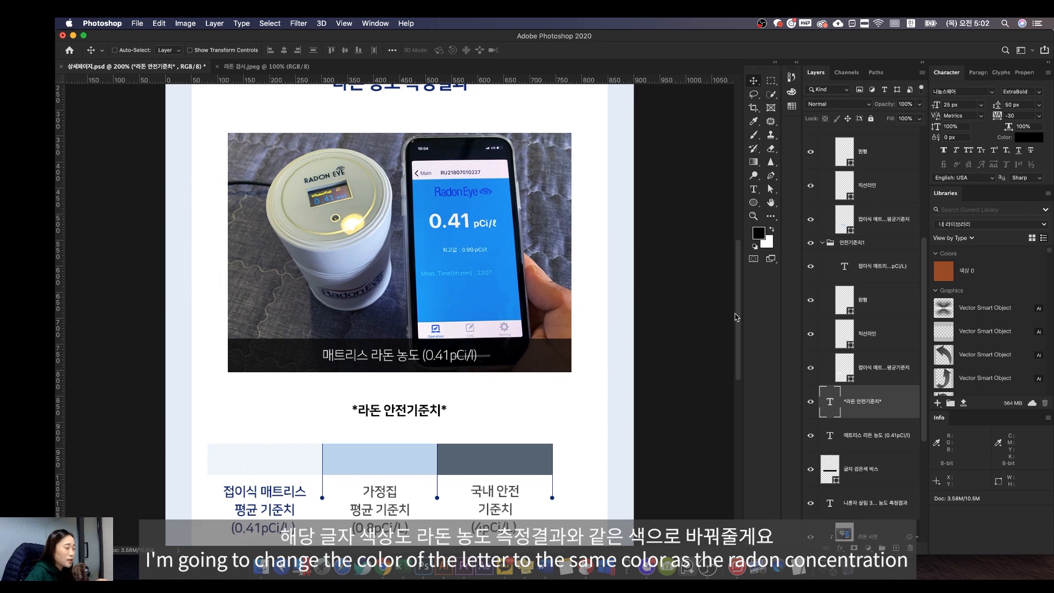
Recolour the *라돈 안전기준치* heading to the same navy as the 라돈 농도 측정결과 title
{"action": "key", "text": "super+minus"}
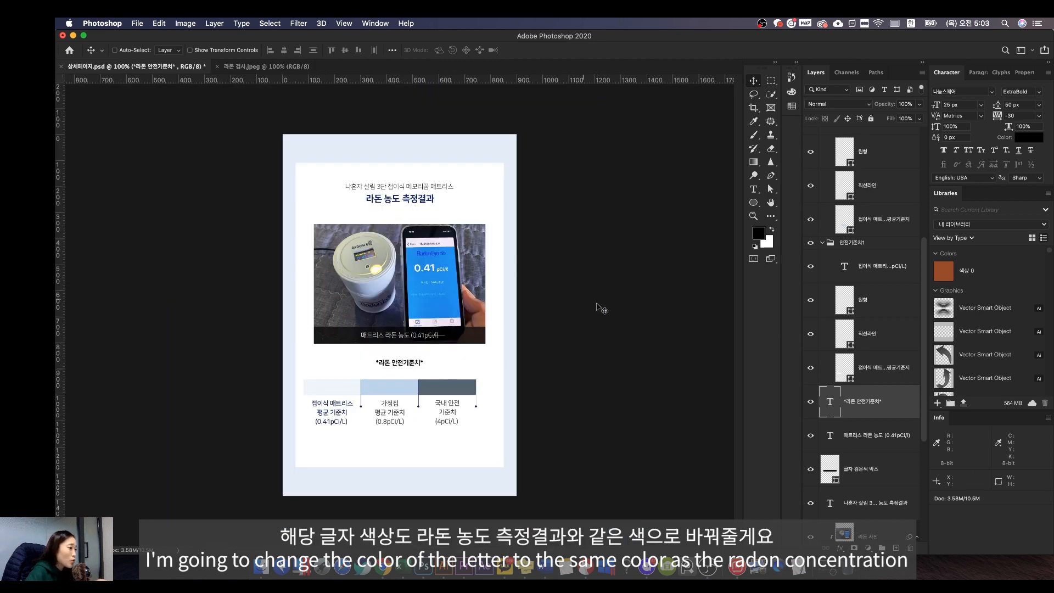
{"action": "key", "text": "t"}
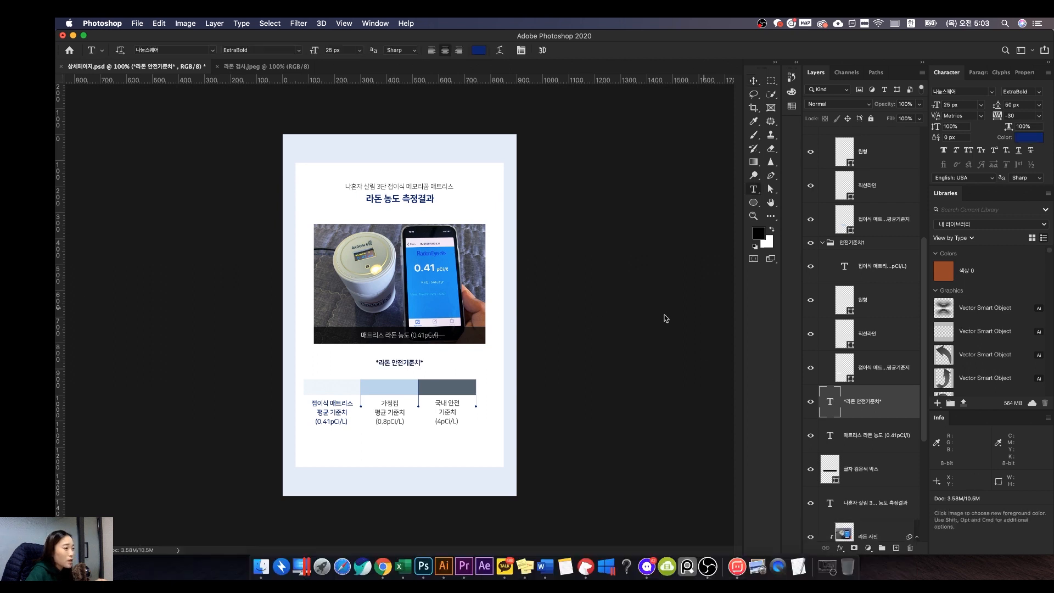
{"action": "key", "text": "v"}
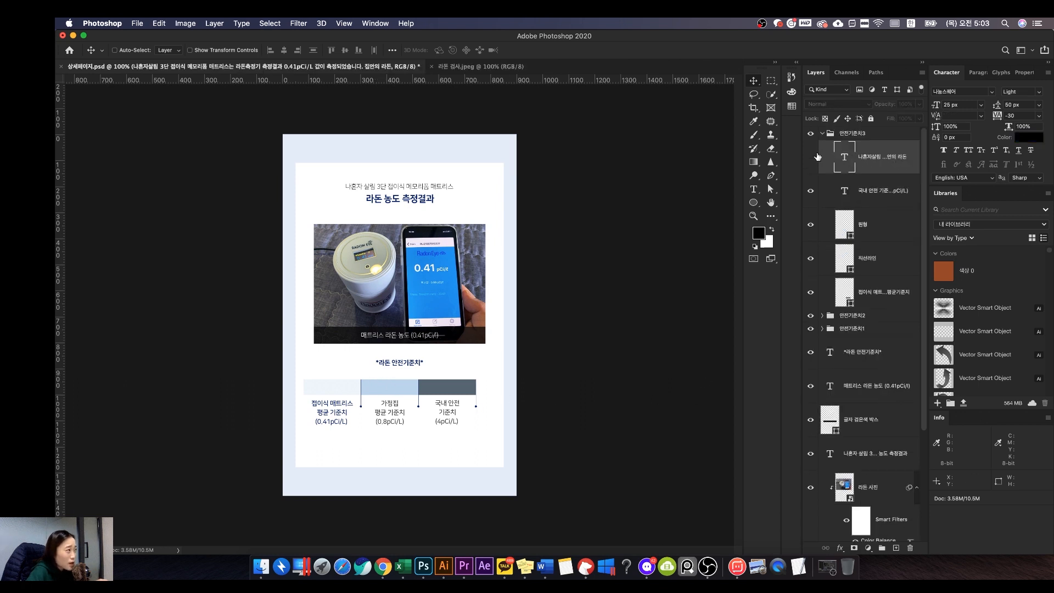
Show the hidden 나혼자살림 3단 text layer and move it out of the 안전기준치3 group to the top of the layer stack
{"action": "left_click", "coordinate": [813, 158]}
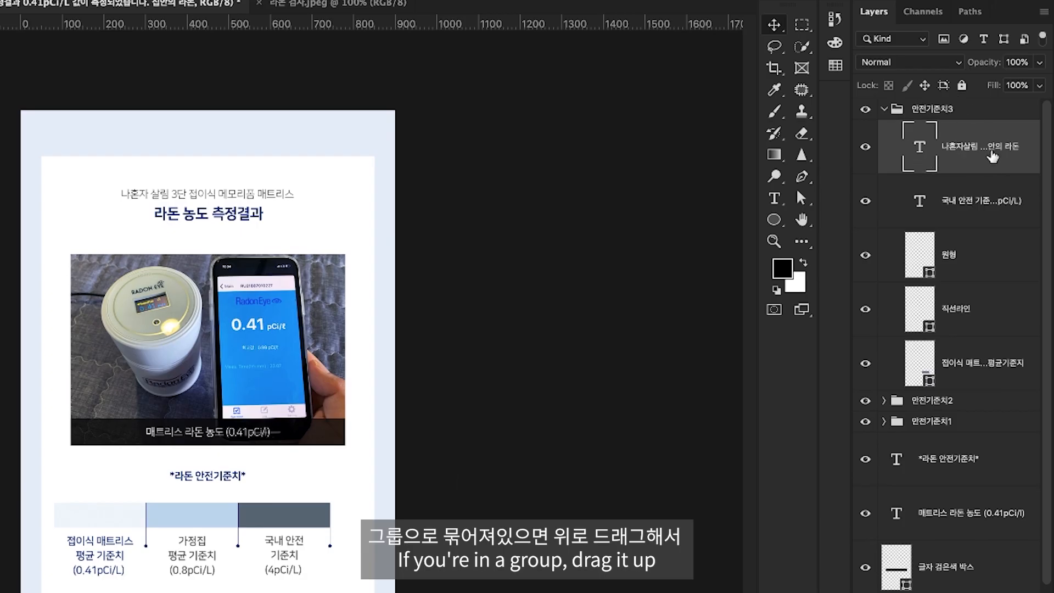
{"action": "left_click_drag", "start_coordinate": [992, 157], "coordinate": [987, 99]}
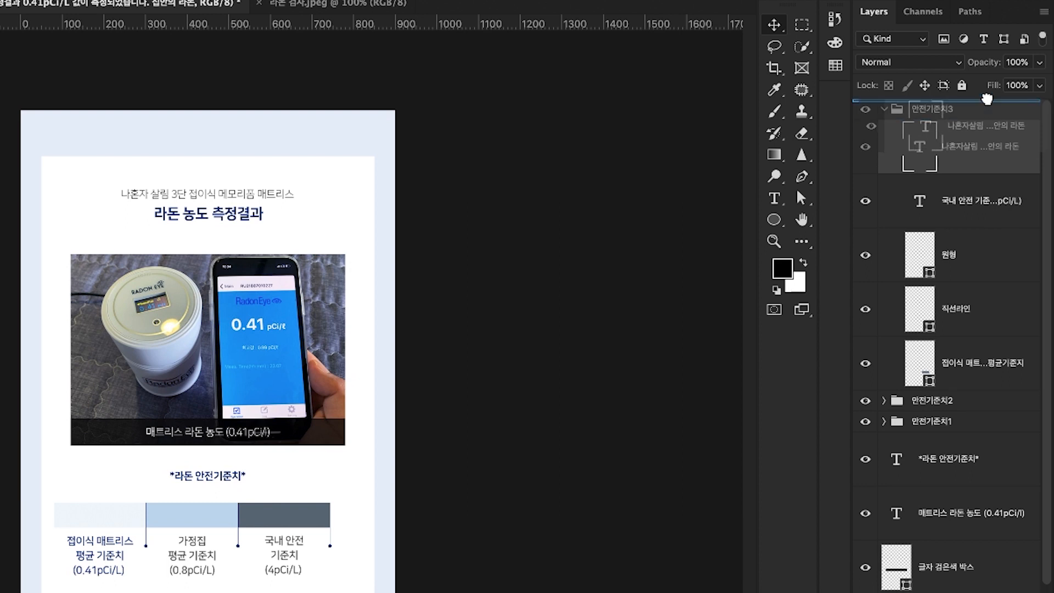
{"action": "left_click_drag", "start_coordinate": [988, 99], "coordinate": [987, 99]}
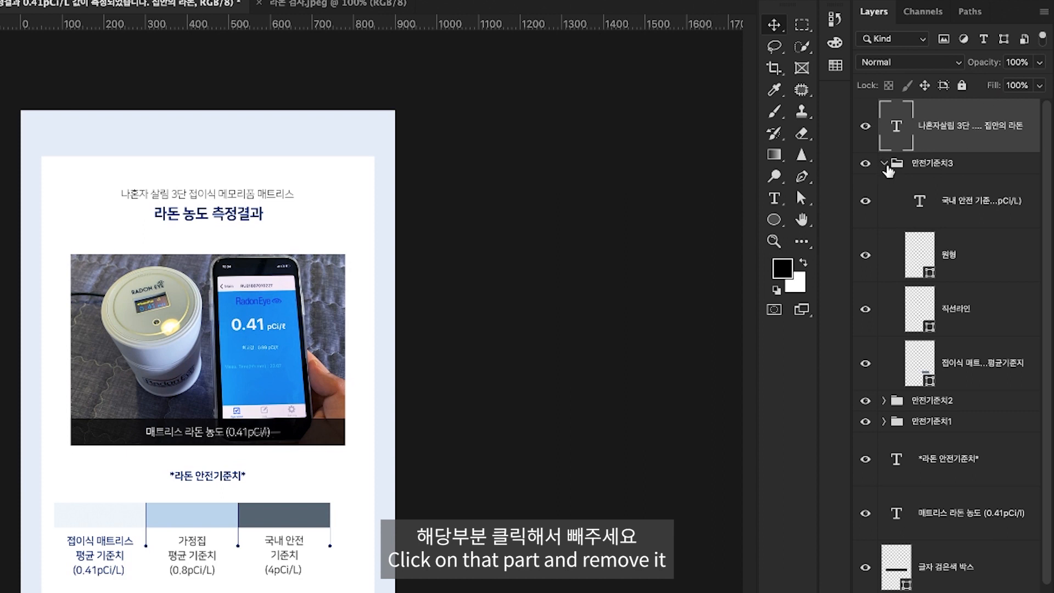
{"action": "left_click", "coordinate": [885, 164]}
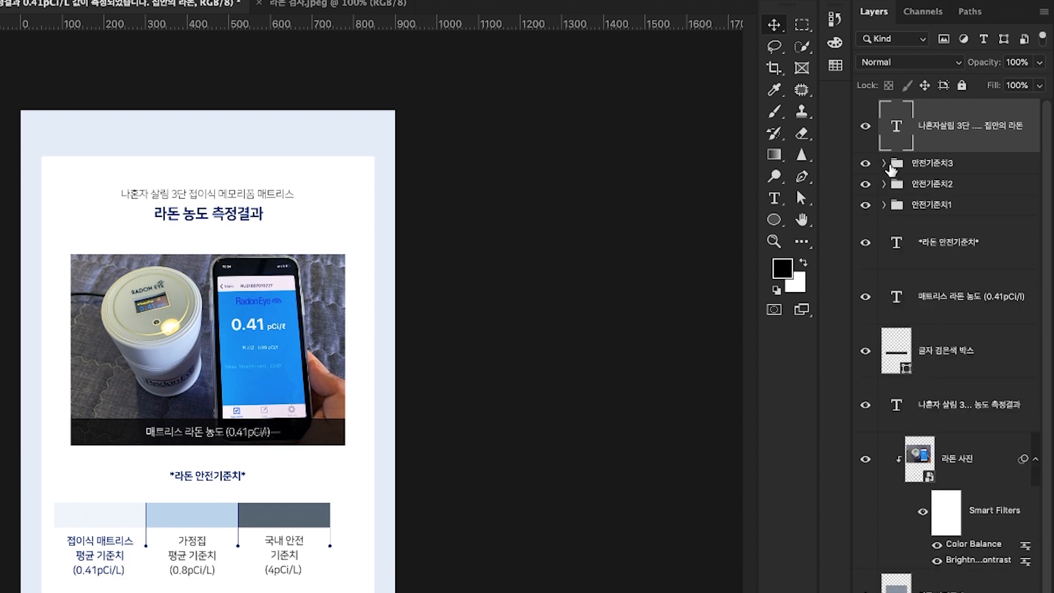
Combine the 안전기준치3, 안전기준치2 and 안전기준치1 groups into one parent group
{"action": "left_click", "coordinate": [945, 165]}
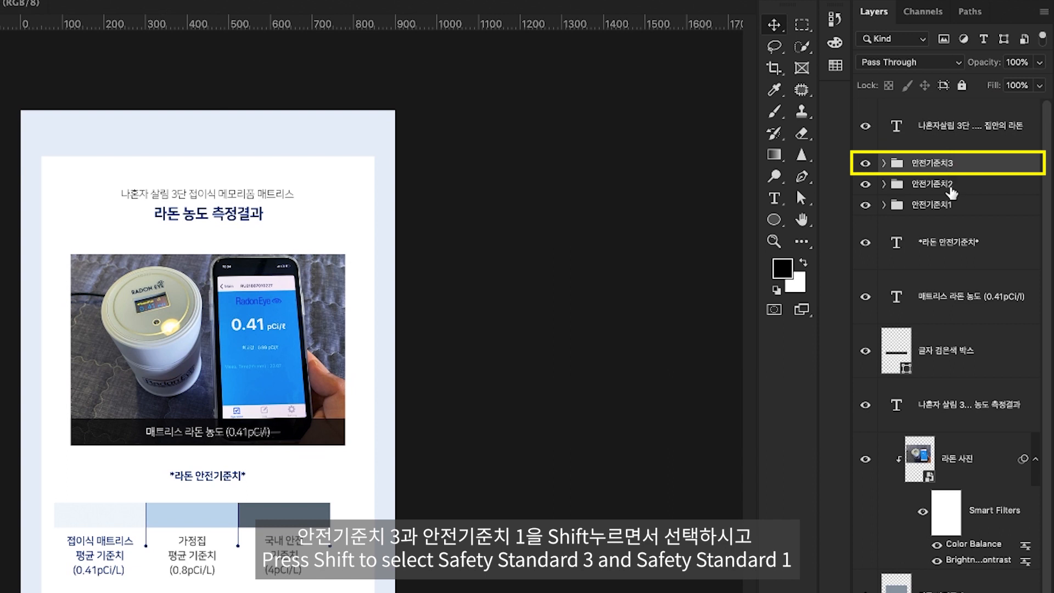
{"action": "left_click", "coordinate": [950, 206], "text": "shift"}
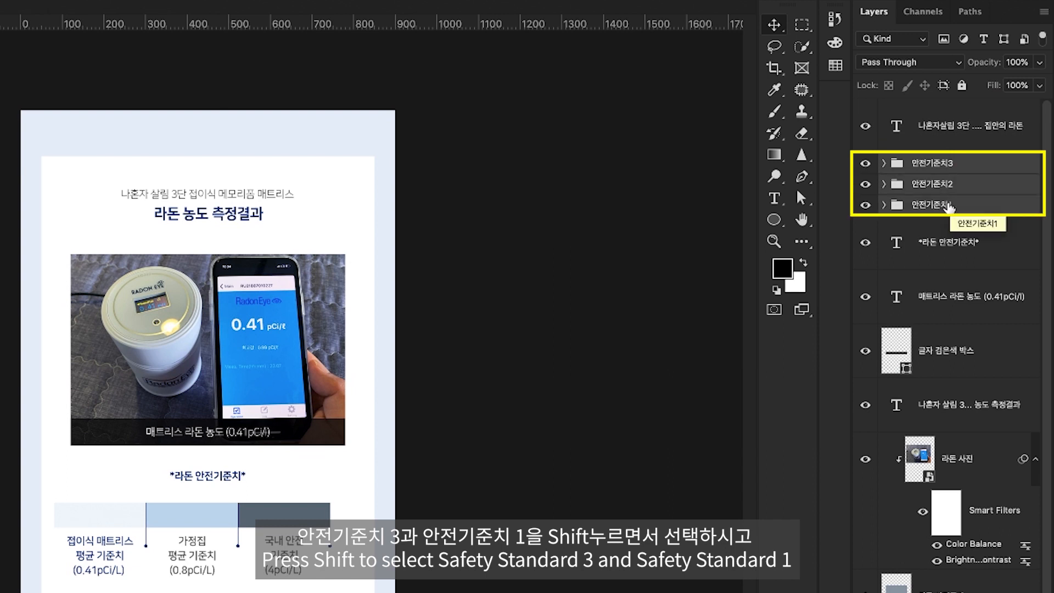
{"action": "key", "text": "ctrl+g"}
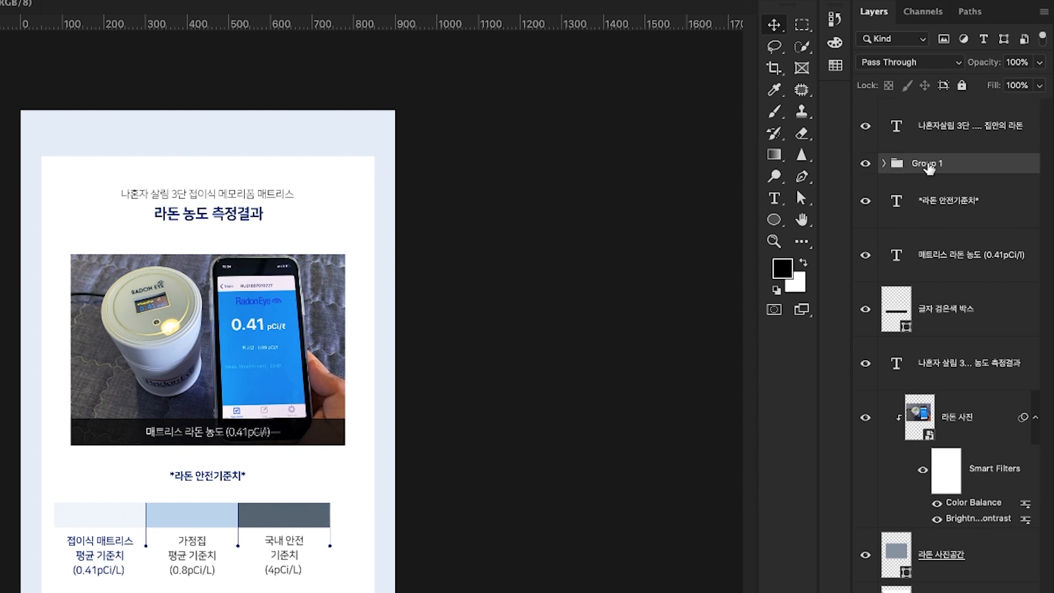
Rename the new parent group Group 1 as 라돈 안전기준치
{"action": "double_click", "coordinate": [928, 164]}
{"action": "type", "text": "라돈 안전"}
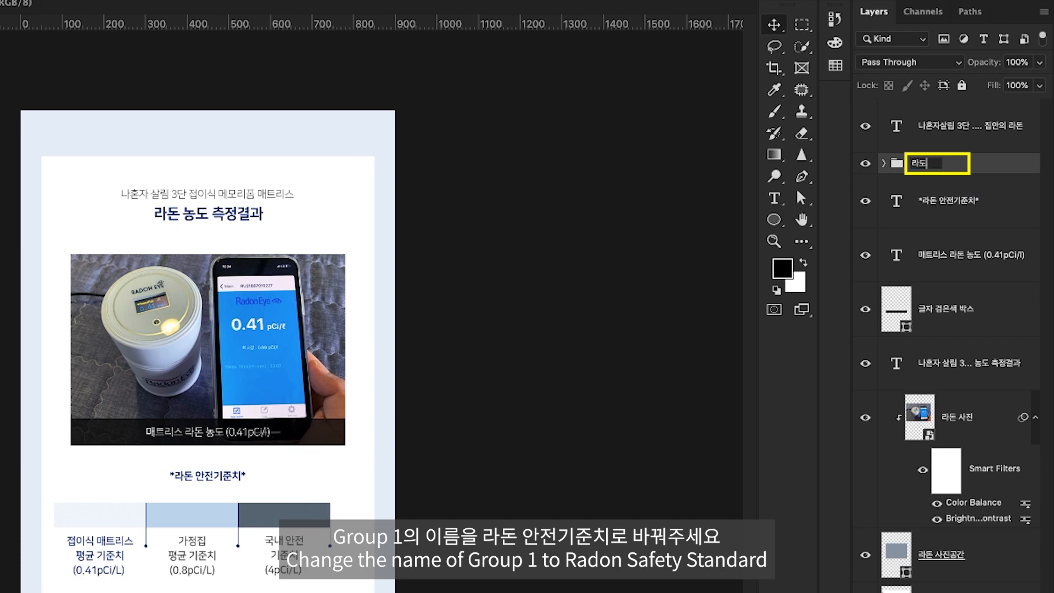
{"action": "type", "text": "기준치"}
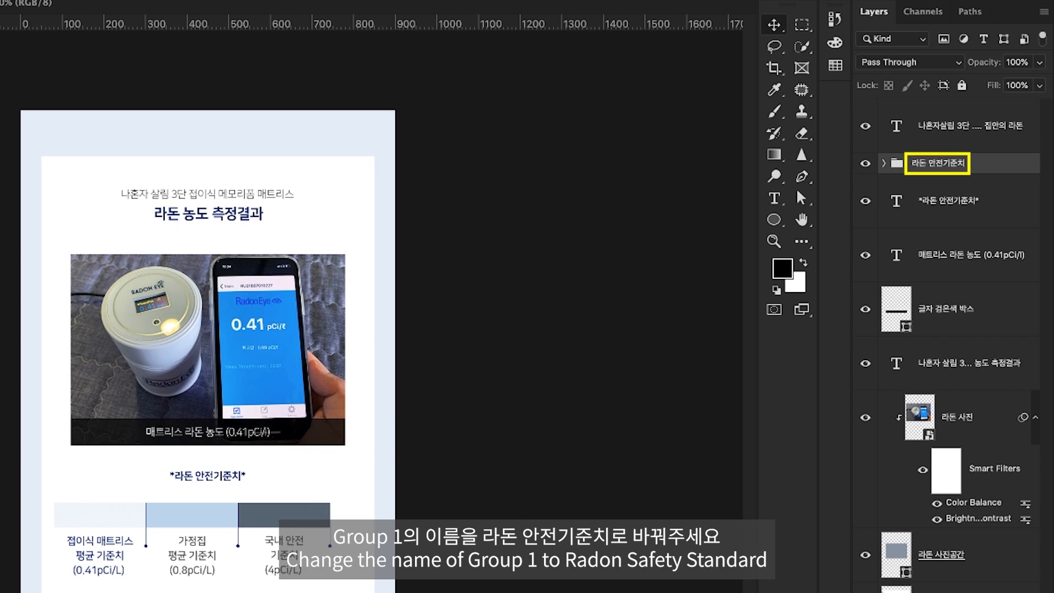
Centre the 라돈 안전기준치 group horizontally against the Background layer
{"action": "left_click", "coordinate": [986, 173]}
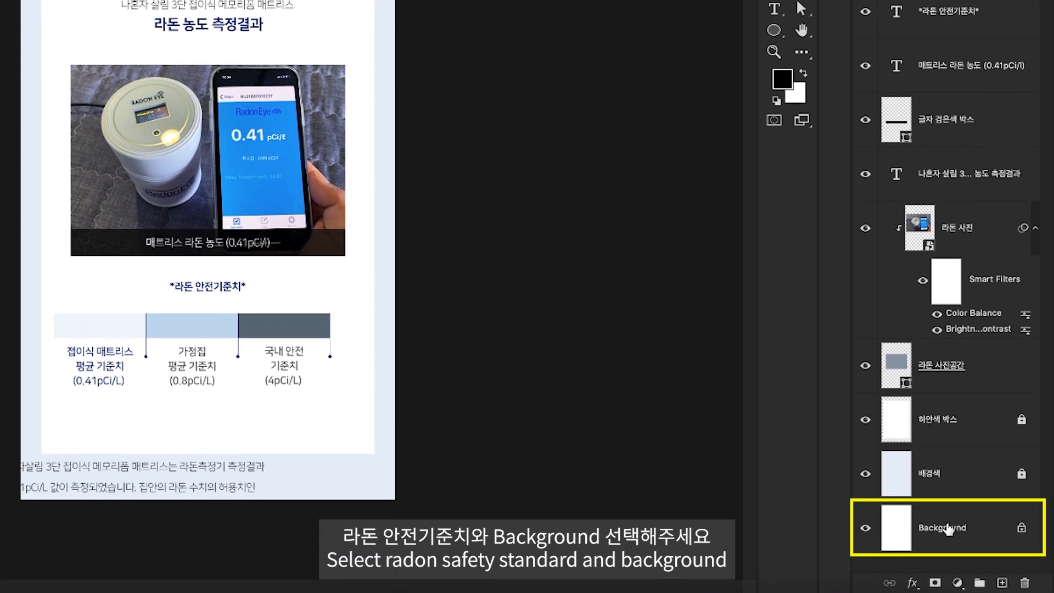
{"action": "left_click", "coordinate": [955, 531], "text": "super"}
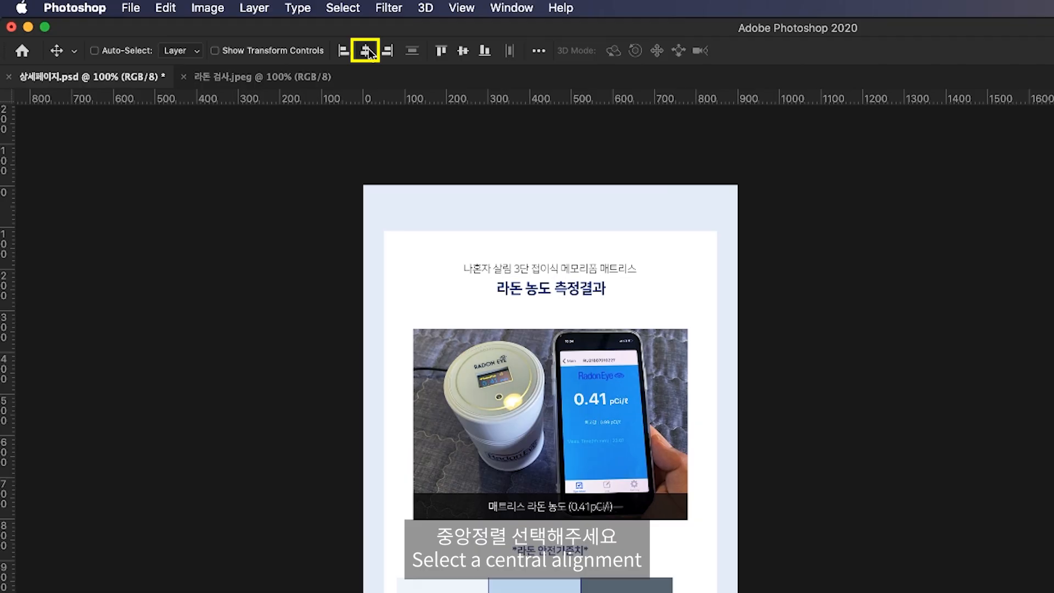
{"action": "left_click", "coordinate": [365, 51]}
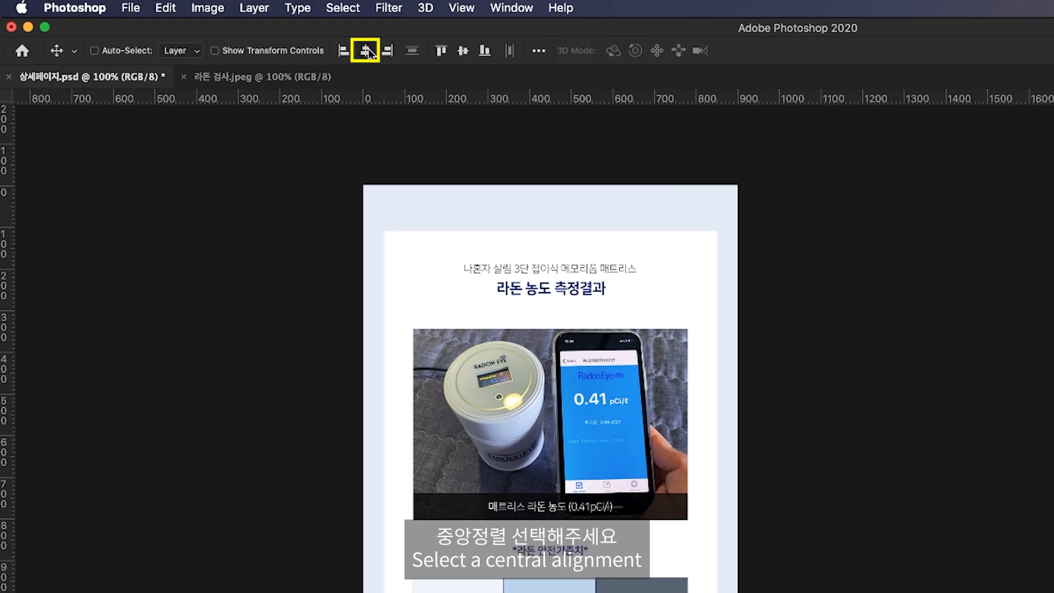
{"action": "key", "text": "super"}
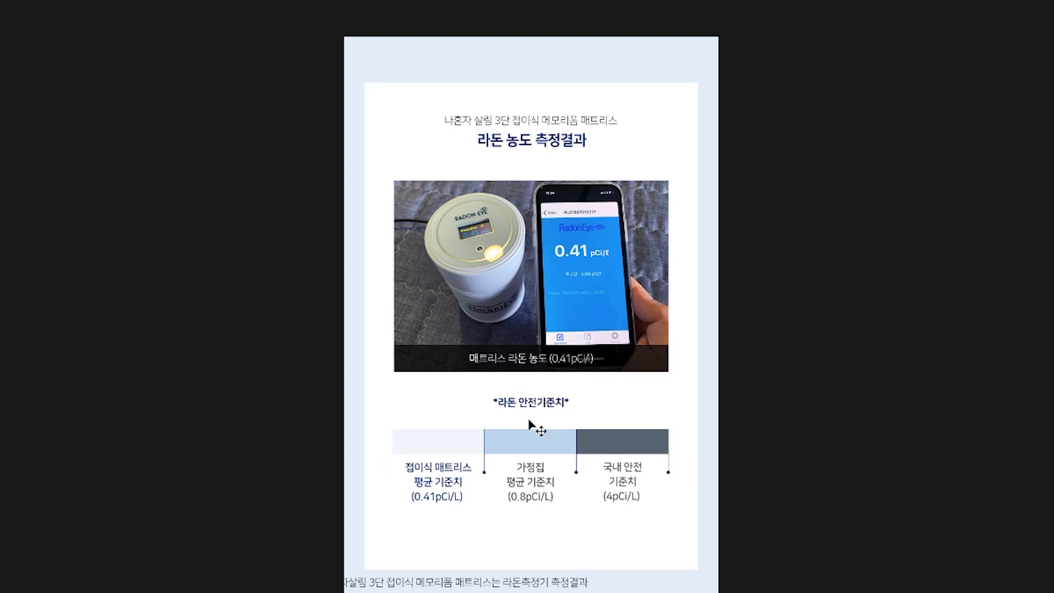
Move the 라돈 안전기준치 group up towards its heading, then nudge it down 30 px to leave a small gap
{"action": "key", "text": "super"}
{"action": "left_click_drag", "start_coordinate": [607, 434], "coordinate": [611, 414]}
{"action": "key", "text": "ctrl+plus"}
{"action": "key", "text": "ctrl+minus"}
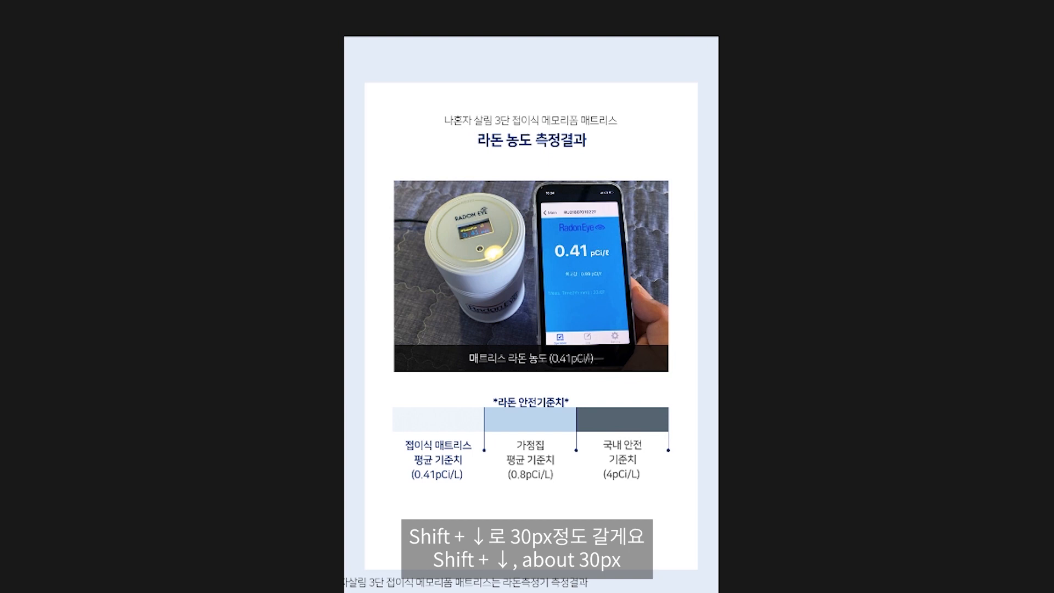
{"action": "key", "text": "shift+Down"}
{"action": "key", "text": "shift+Down"}
{"action": "key", "text": "shift+Down"}
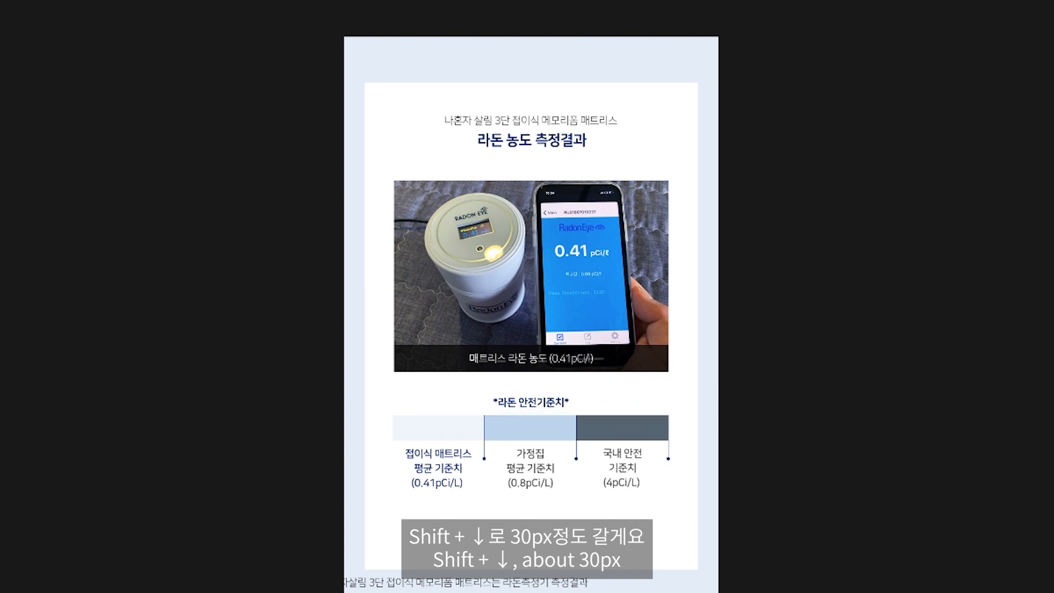
{"action": "key", "text": "super"}
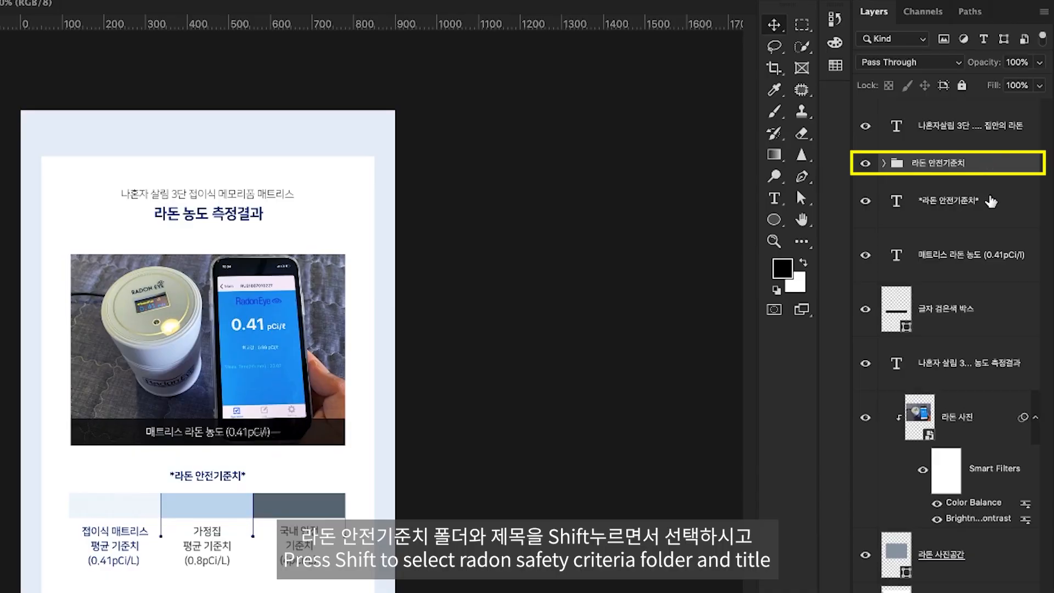
Group the 라돈 안전기준치 group with the *라돈 안전기준치* heading and name the new group 라돈안전기준치 정보
{"action": "left_click", "coordinate": [991, 204], "text": "shift"}
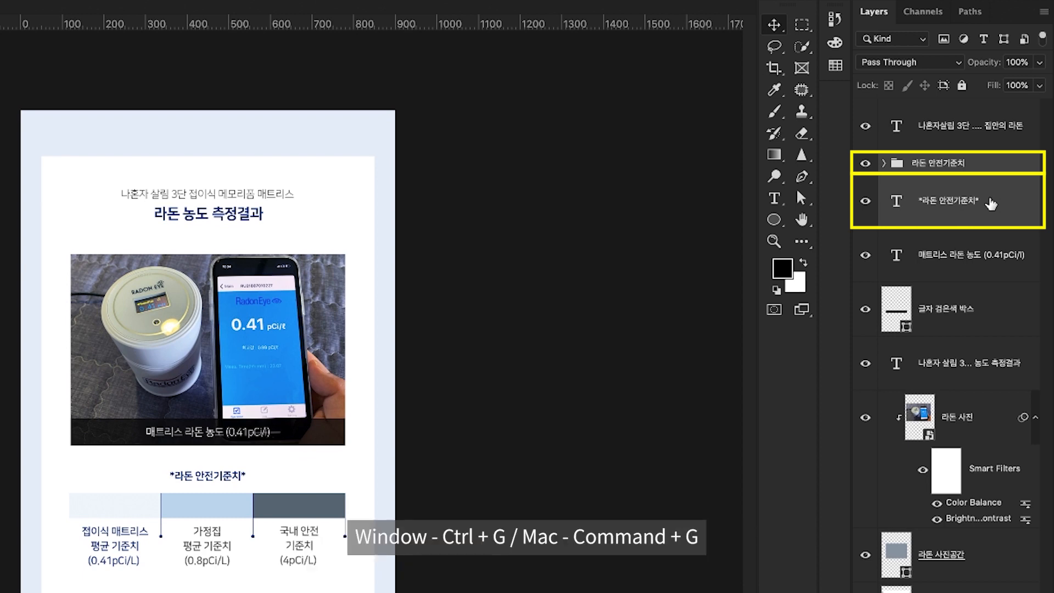
{"action": "key", "text": "ctrl+g"}
{"action": "double_click", "coordinate": [933, 164]}
{"action": "type", "text": "라돈안전기준치 정보"}
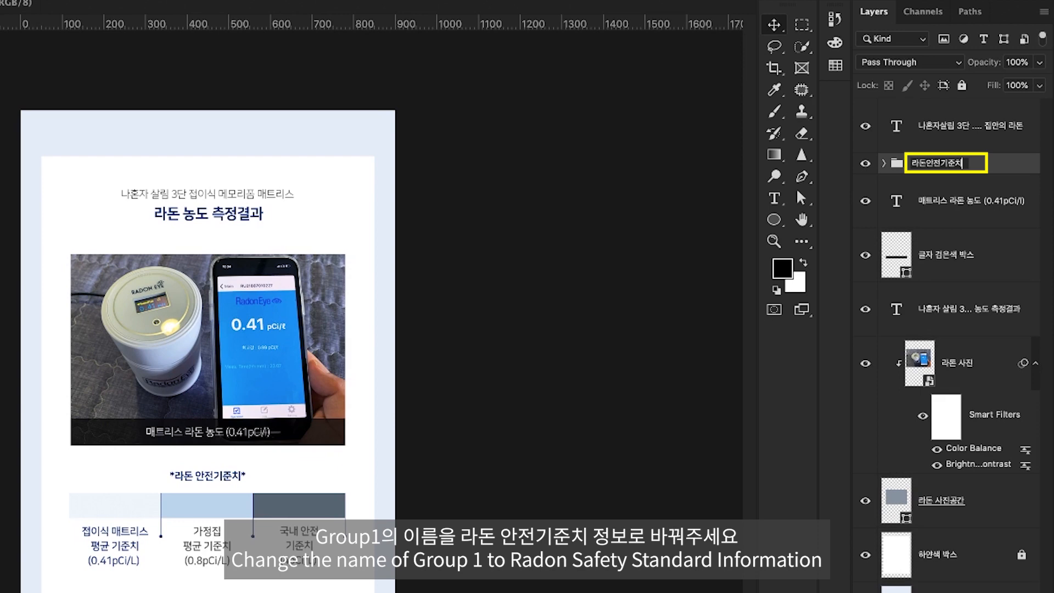
{"action": "key", "text": "Return"}
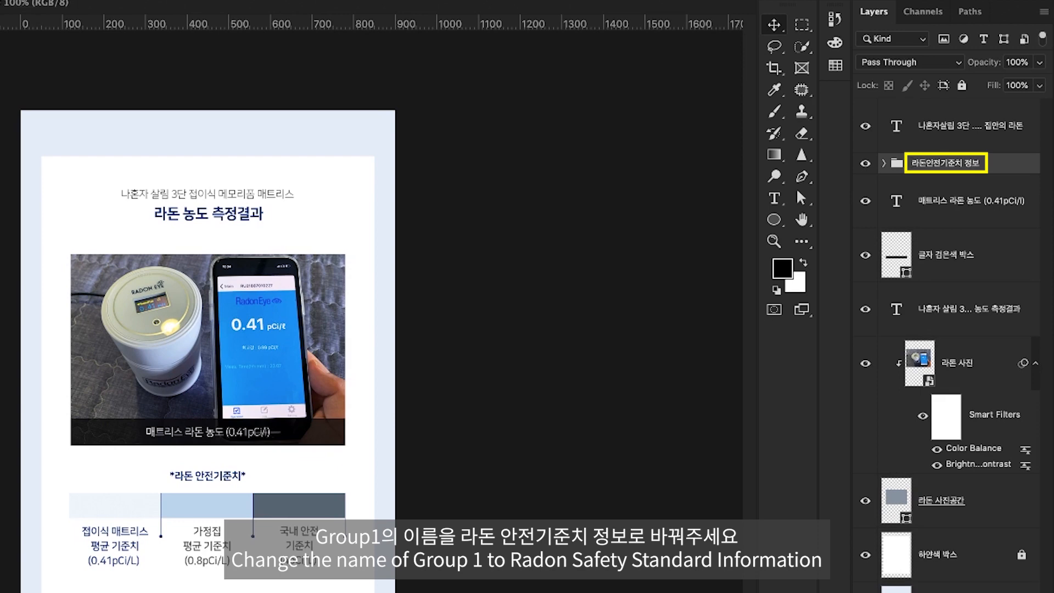
Move the 라돈안전기준치 정보 group up to leave a gap of about 50 px beneath the photo
{"action": "key", "text": "super"}
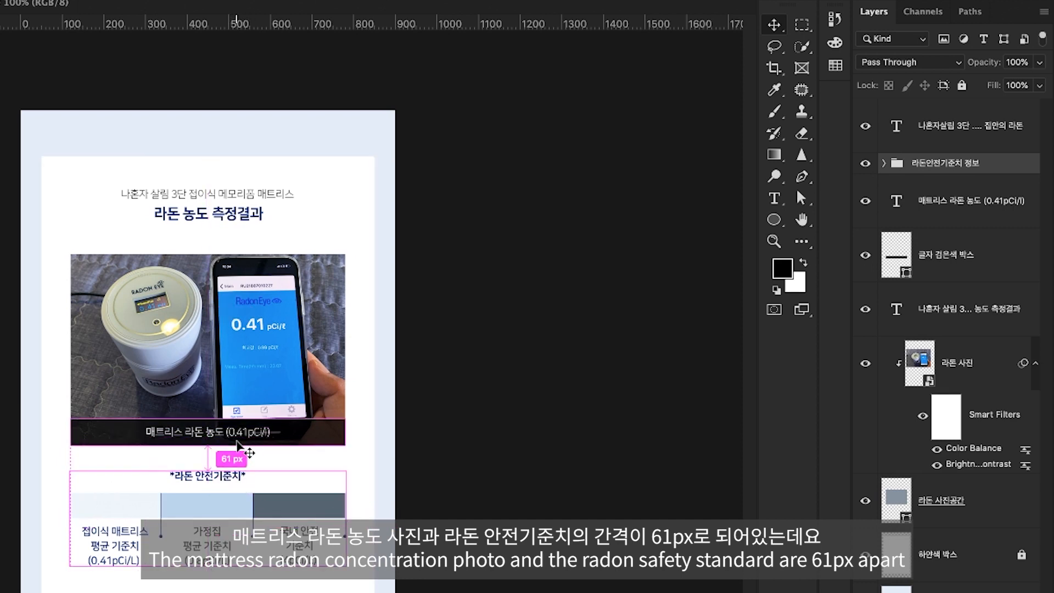
{"action": "key", "text": "shift+Up"}
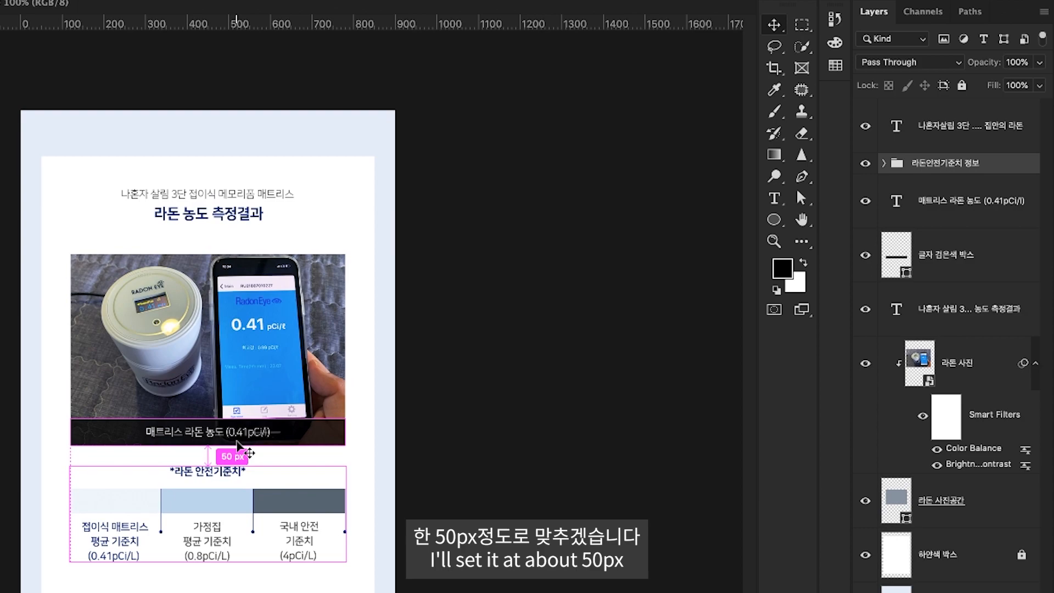
{"action": "key", "text": "space"}
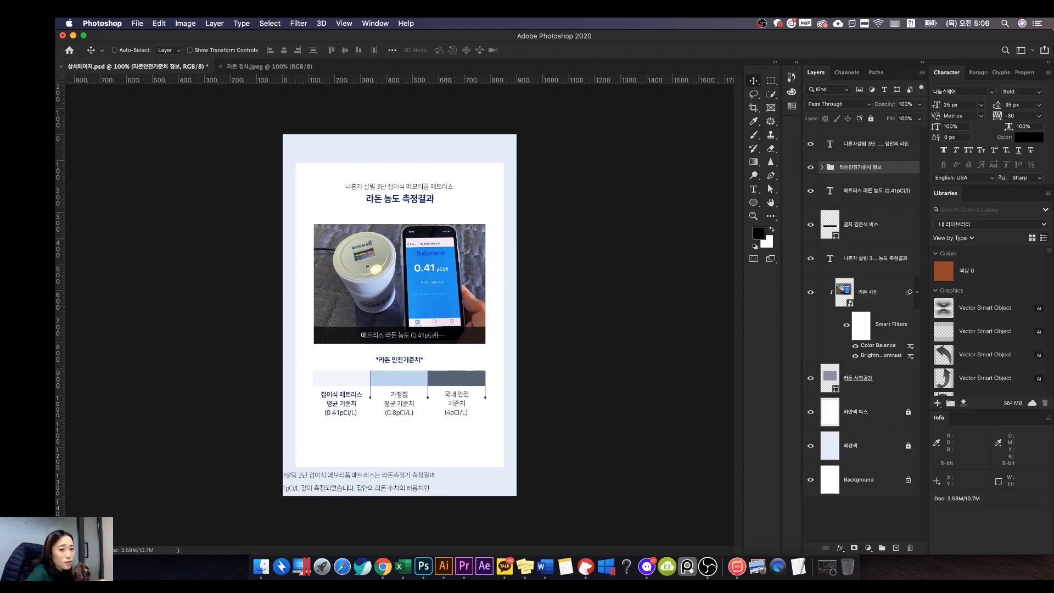
After checking the reference document 라돈시험인증서.psd, unlock and duplicate the 하얀색 박스 layer, naming the copy 컨텐츠 내용박스
{"action": "left_click_drag", "start_coordinate": [57, 105], "coordinate": [604, 78]}
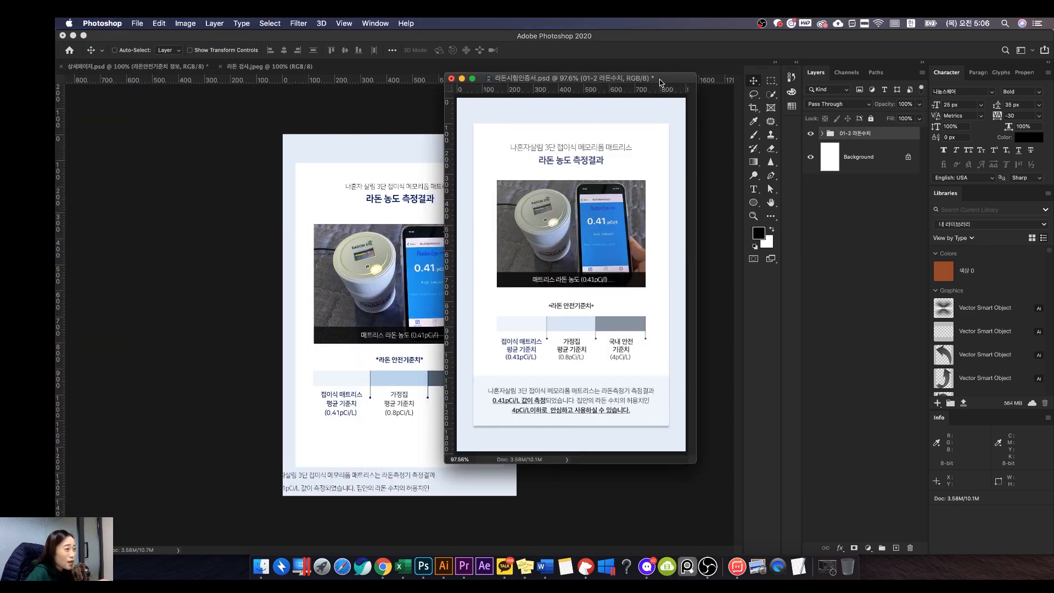
{"action": "key", "text": "ctrl+Tab"}
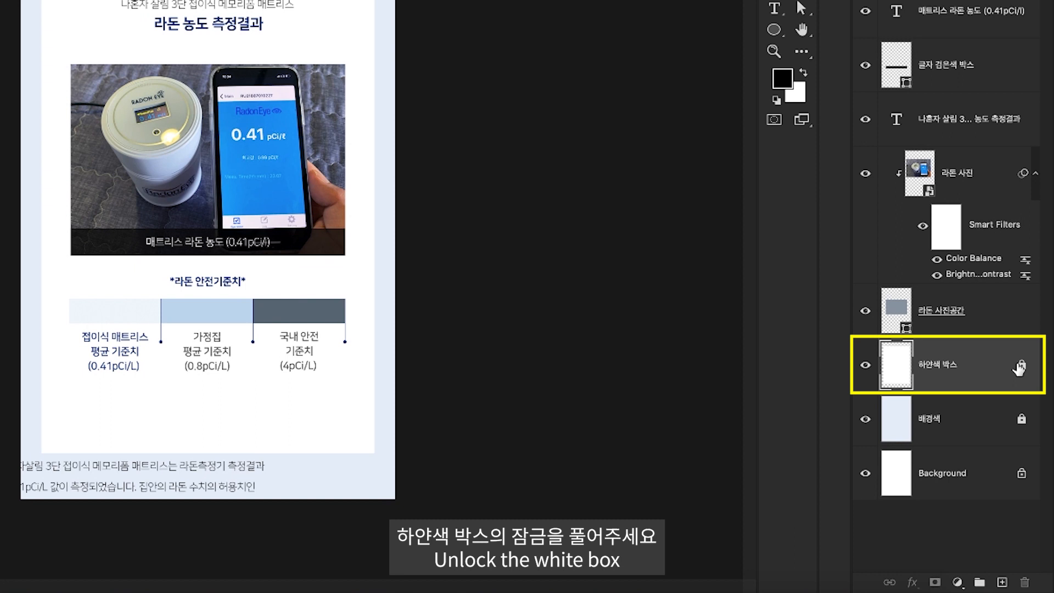
{"action": "left_click", "coordinate": [1021, 365]}
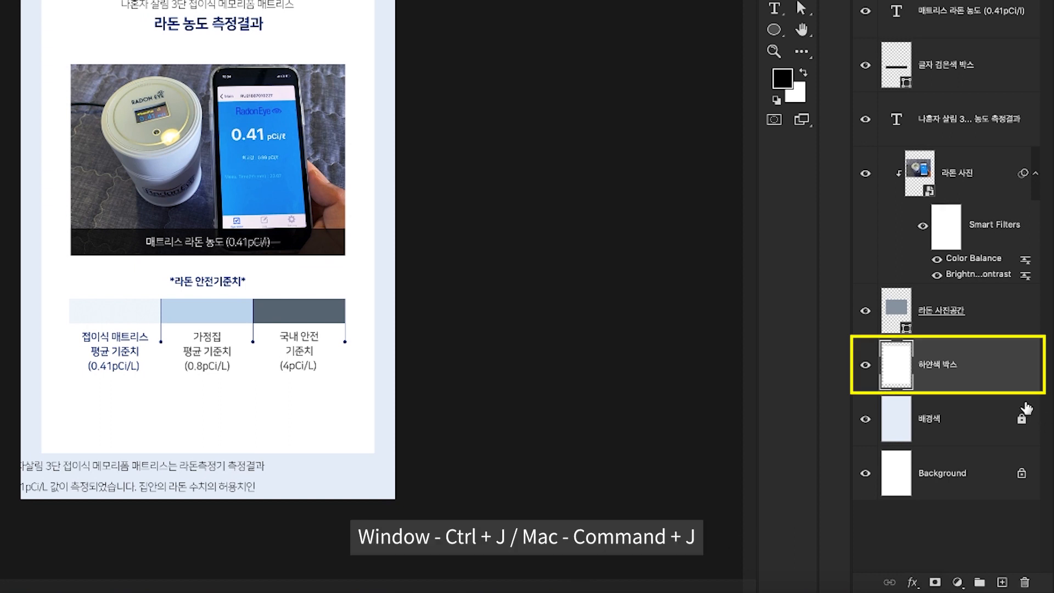
{"action": "key", "text": "ctrl+j"}
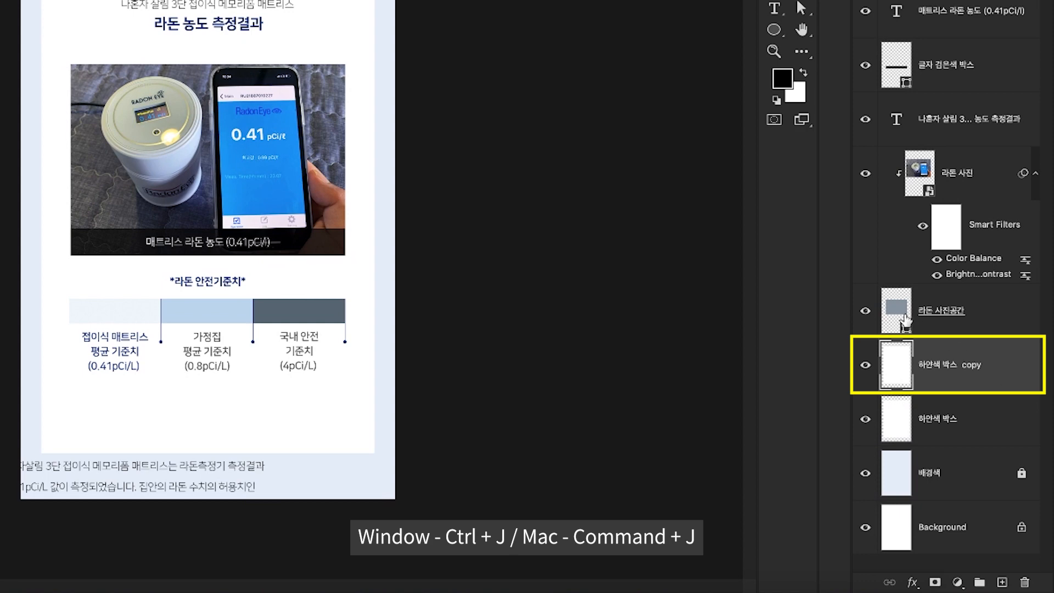
{"action": "double_click", "coordinate": [954, 364]}
{"action": "type", "text": "ㅋ"}
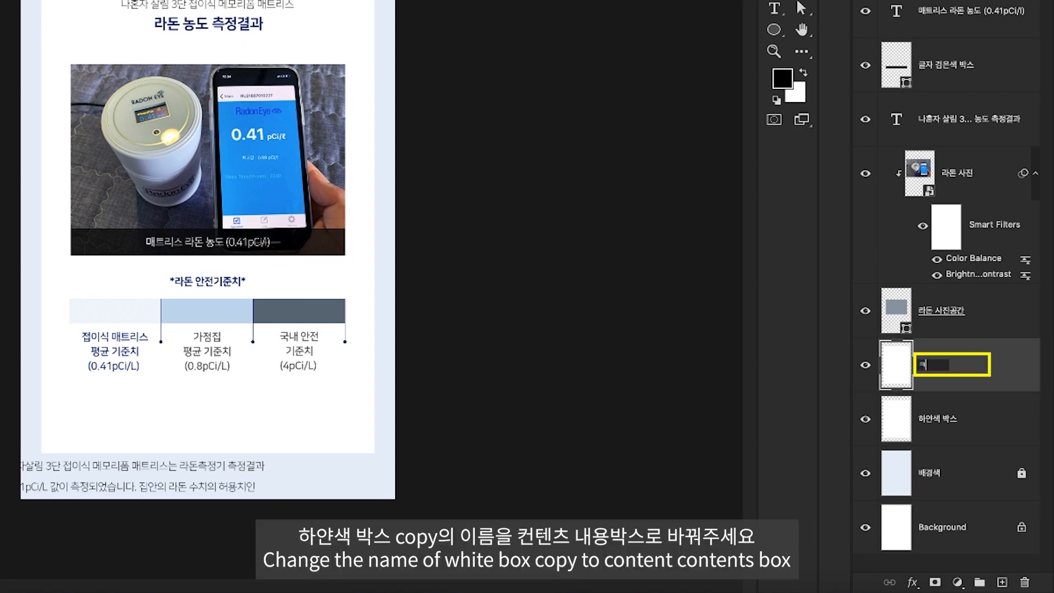
{"action": "type", "text": "텐츠 내용박스"}
{"action": "key", "text": "Return"}
Shrink the 컨텐츠 내용박스 layer from its upper edge to a height of about 140 px, keeping its full width
{"action": "key", "text": "ctrl+t"}
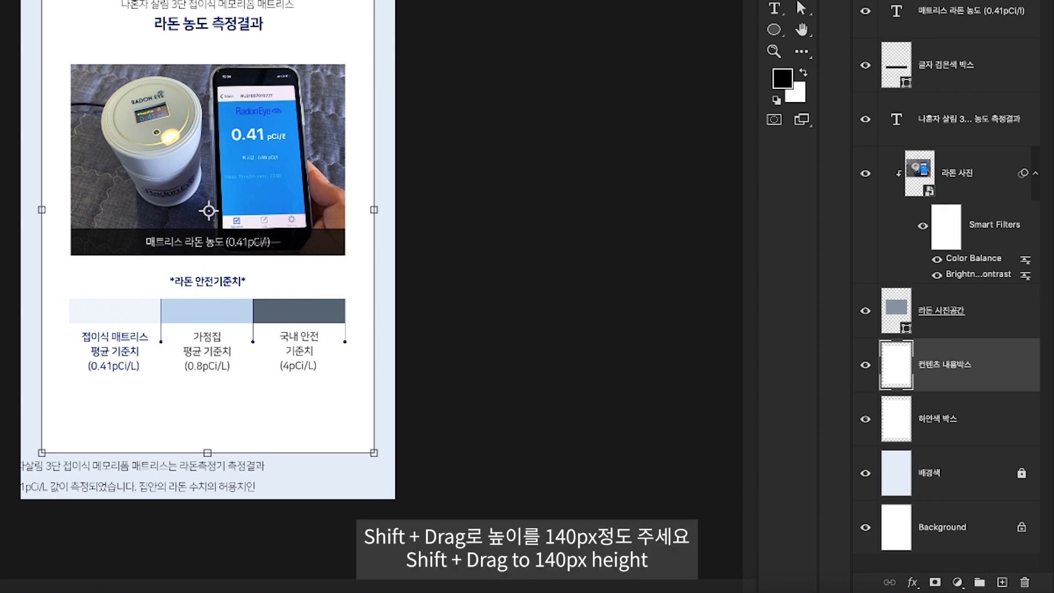
{"action": "left_click_drag", "start_coordinate": [208, 1], "coordinate": [207, 397]}
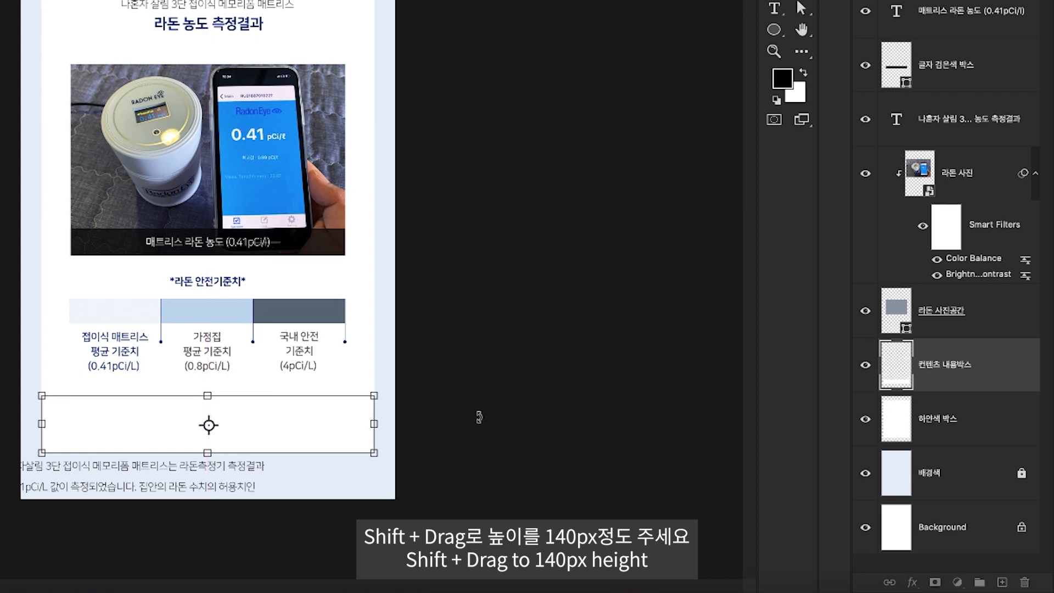
{"action": "key", "text": "Return"}
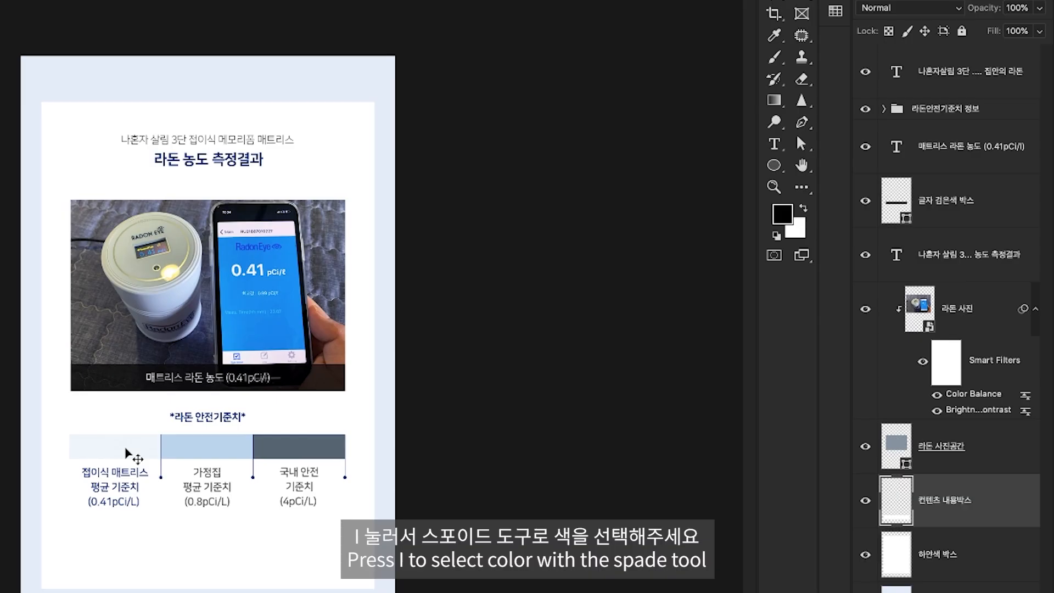
Fill the 컨텐츠 내용박스 box with the pale blue sampled from the first safety-reference box, then deselect
{"action": "key", "text": "i"}
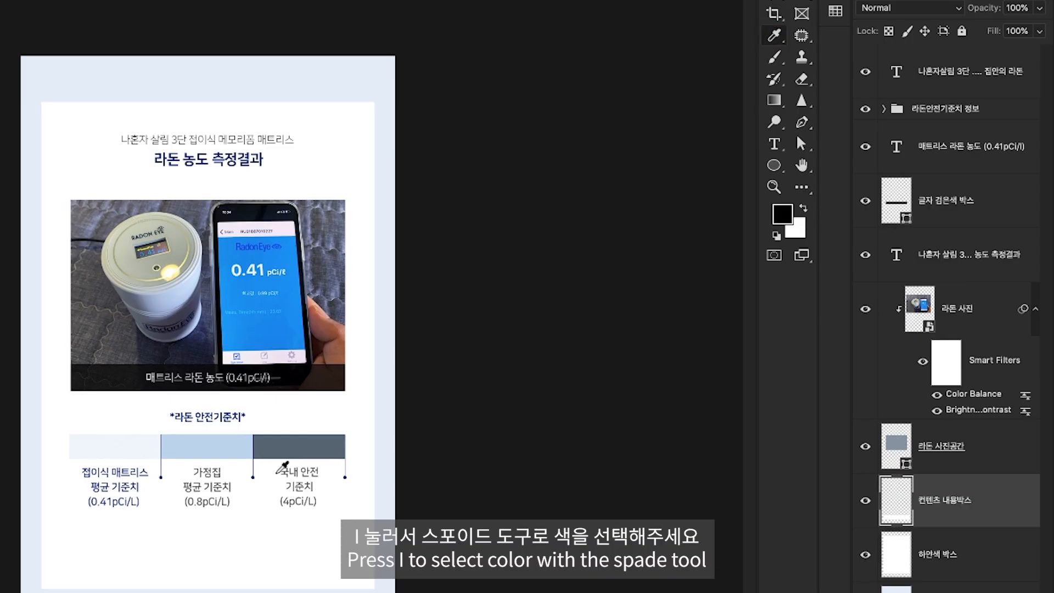
{"action": "left_click", "coordinate": [113, 446]}
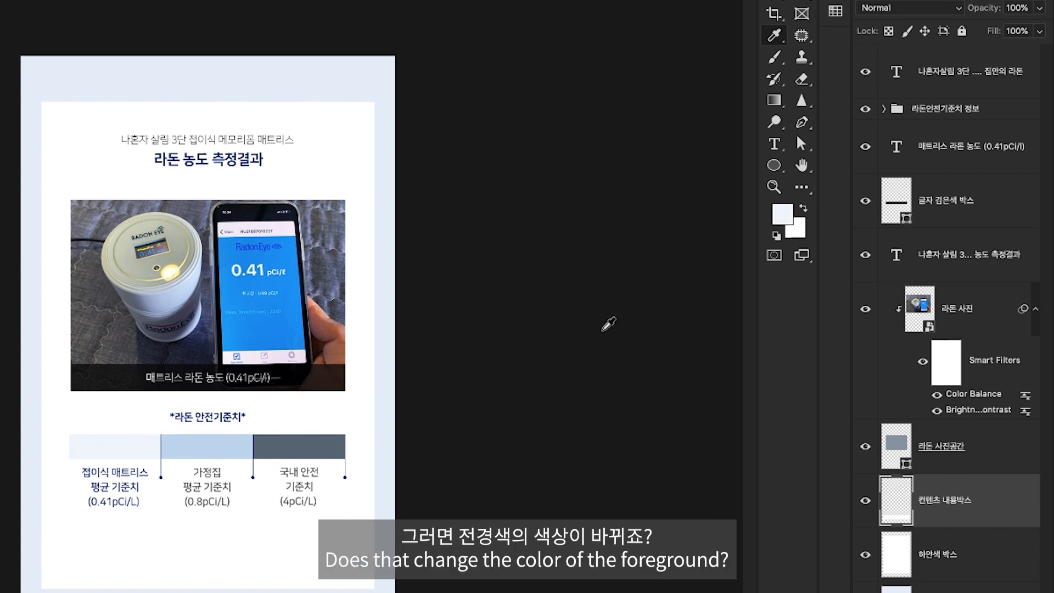
{"action": "key", "text": "v"}
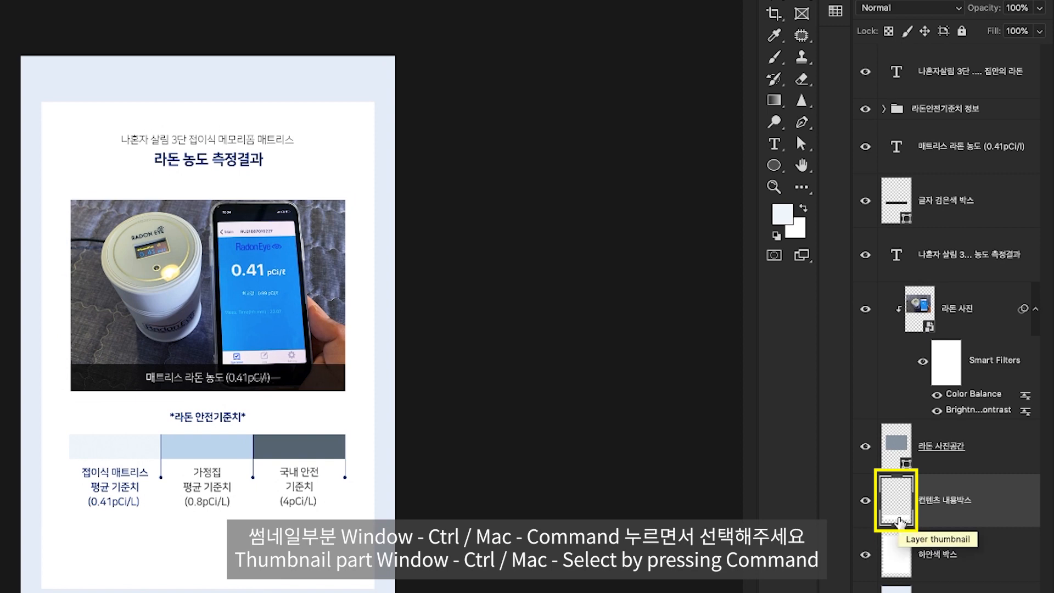
{"action": "left_click", "coordinate": [900, 522], "text": "ctrl"}
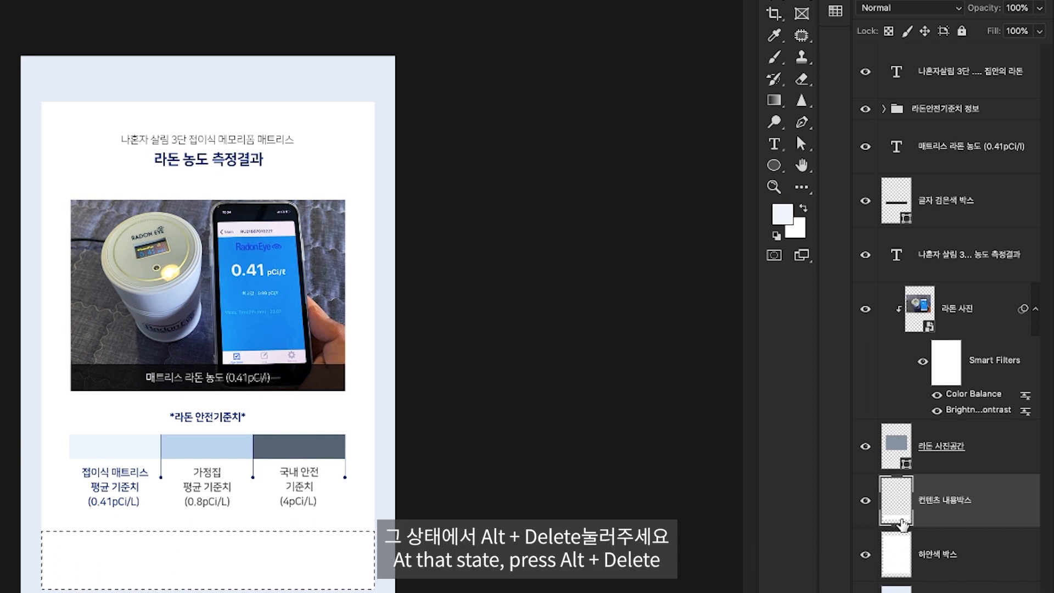
{"action": "key", "text": "alt+Delete"}
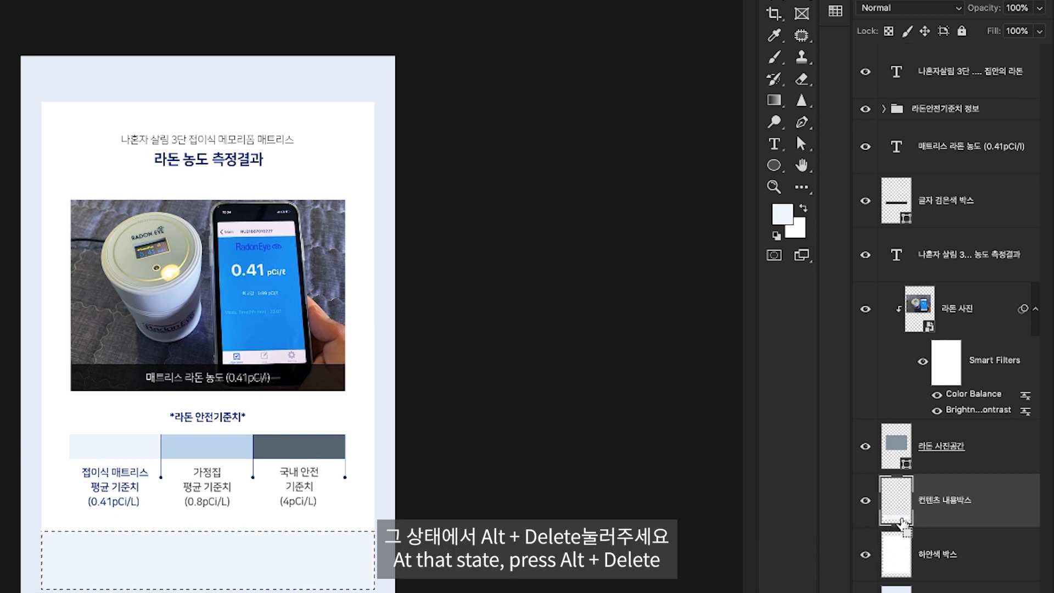
{"action": "key", "text": "ctrl+d"}
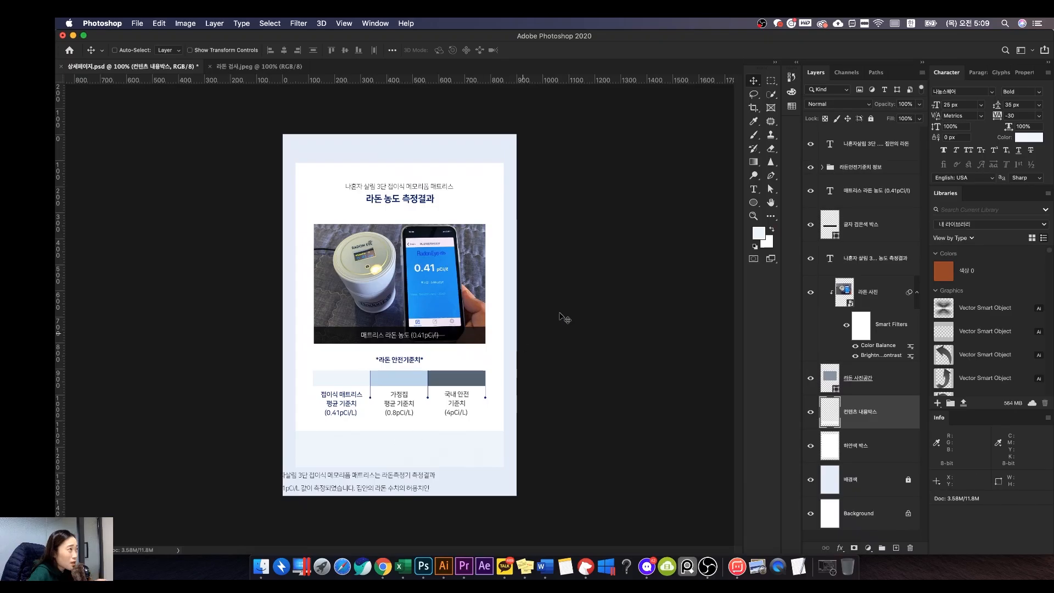
Move the 나혼자살림 3단 description text up onto the pale blue content box
{"action": "left_click", "coordinate": [854, 142]}
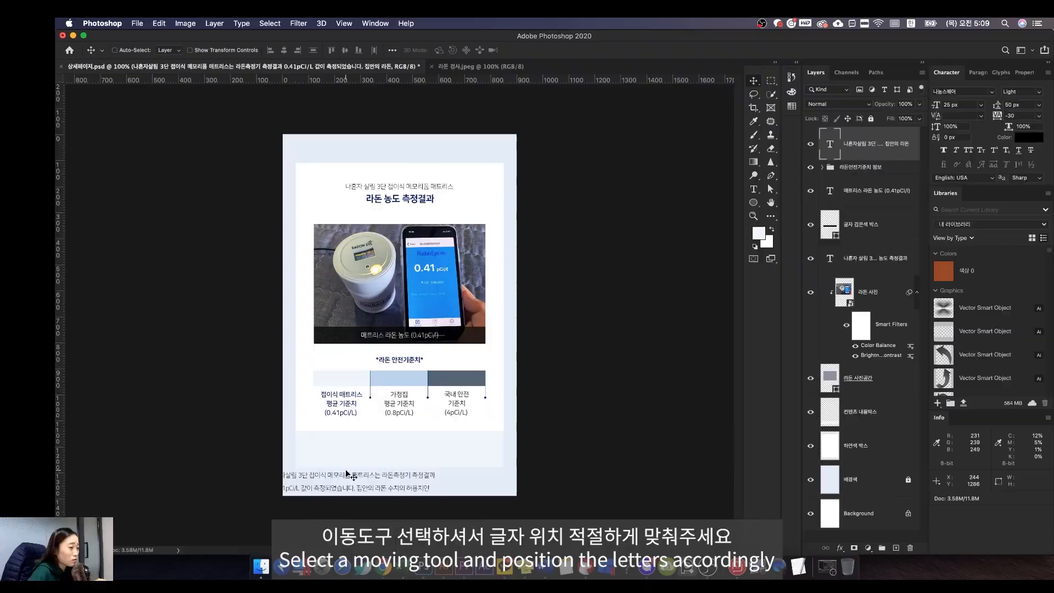
{"action": "left_click_drag", "start_coordinate": [373, 467], "coordinate": [394, 441]}
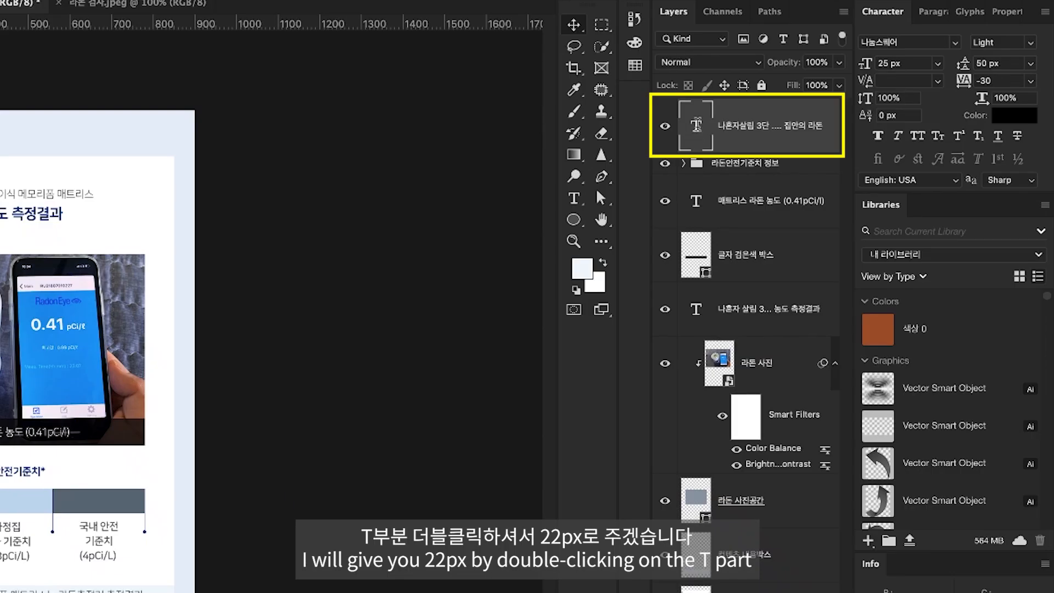
Set the description text's font size to 22 px and its leading to 33 px
{"action": "left_click", "coordinate": [905, 63]}
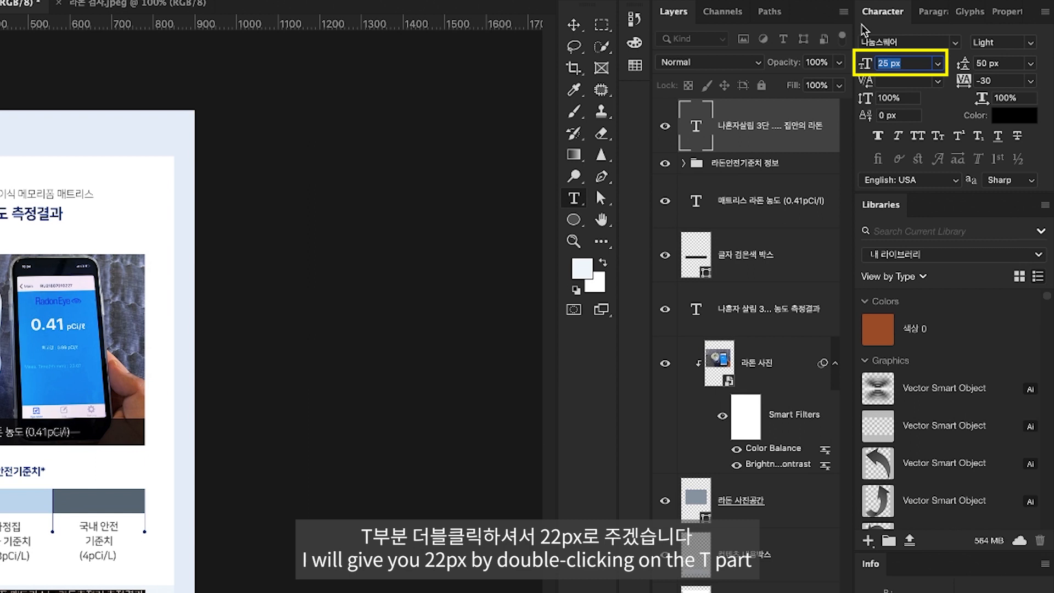
{"action": "type", "text": "22"}
{"action": "key", "text": "Return"}
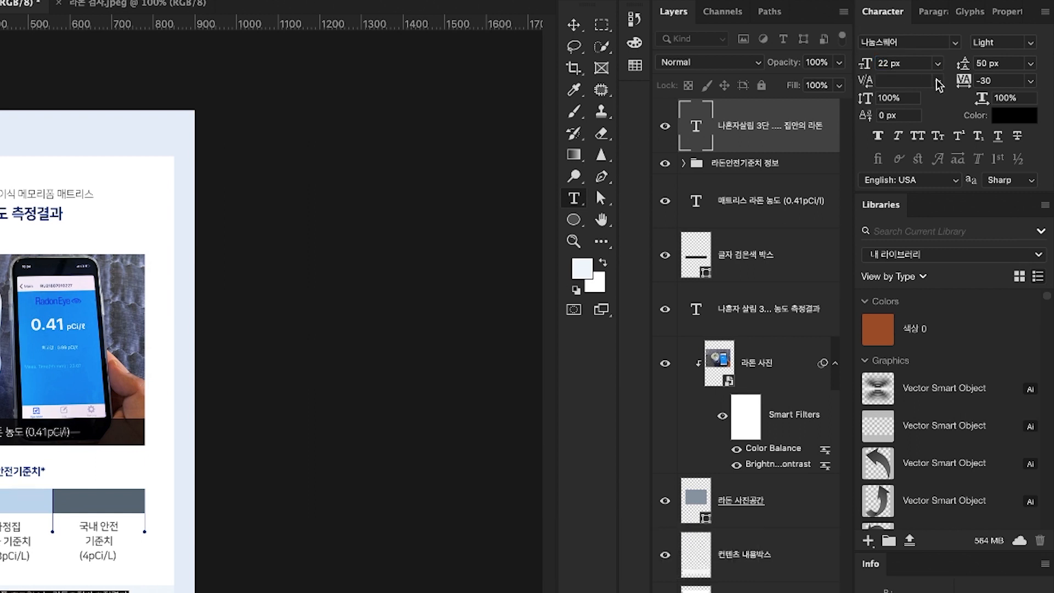
{"action": "left_click", "coordinate": [994, 63]}
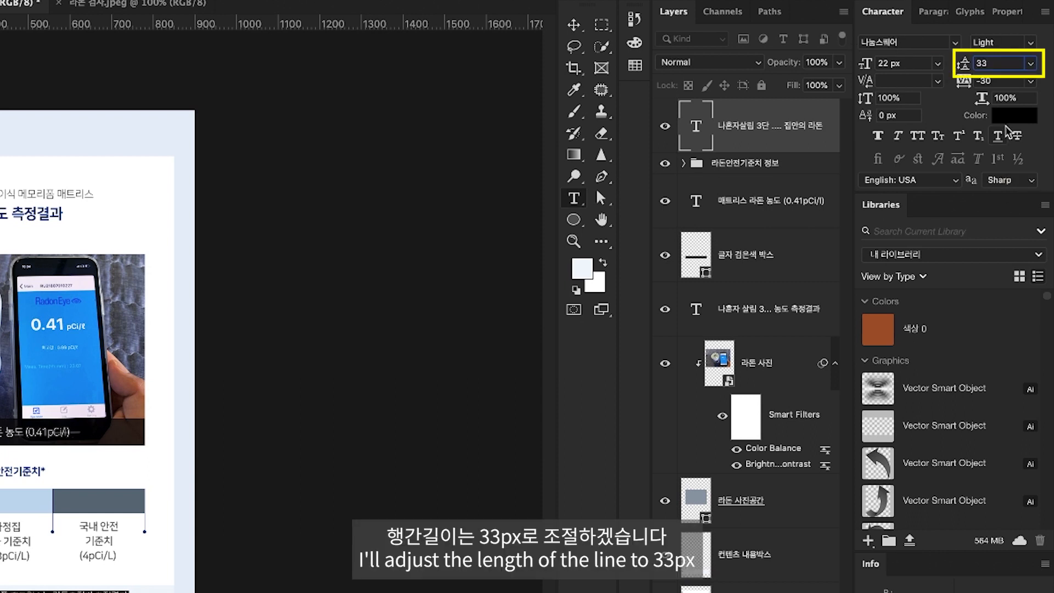